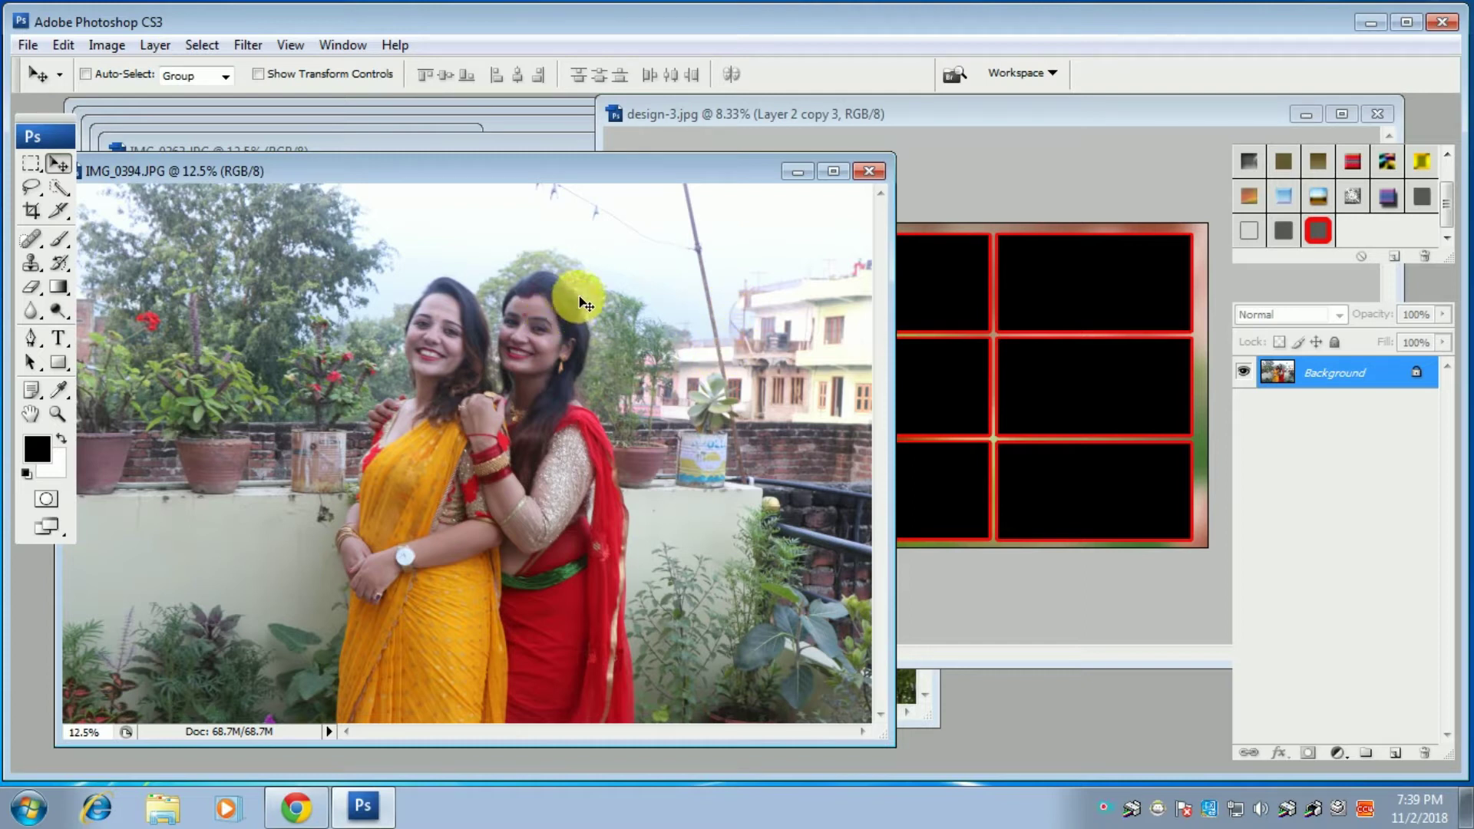
- Select all of IMG_0394.JPG, and select the upper-left black frame on Layer 2 of design-3.jpg with the Magic Wand
key(ctrl+a)
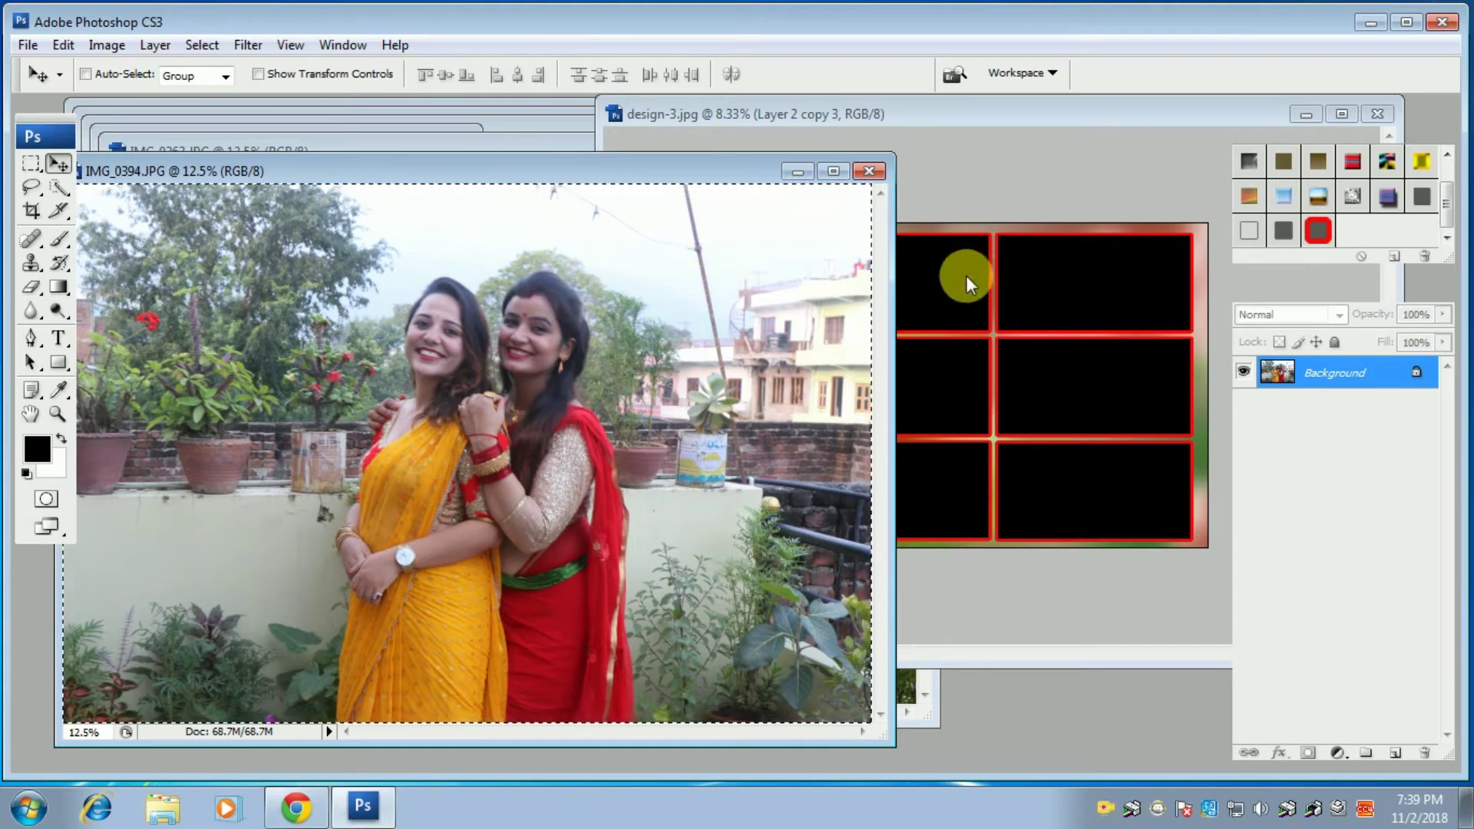
click(998, 117)
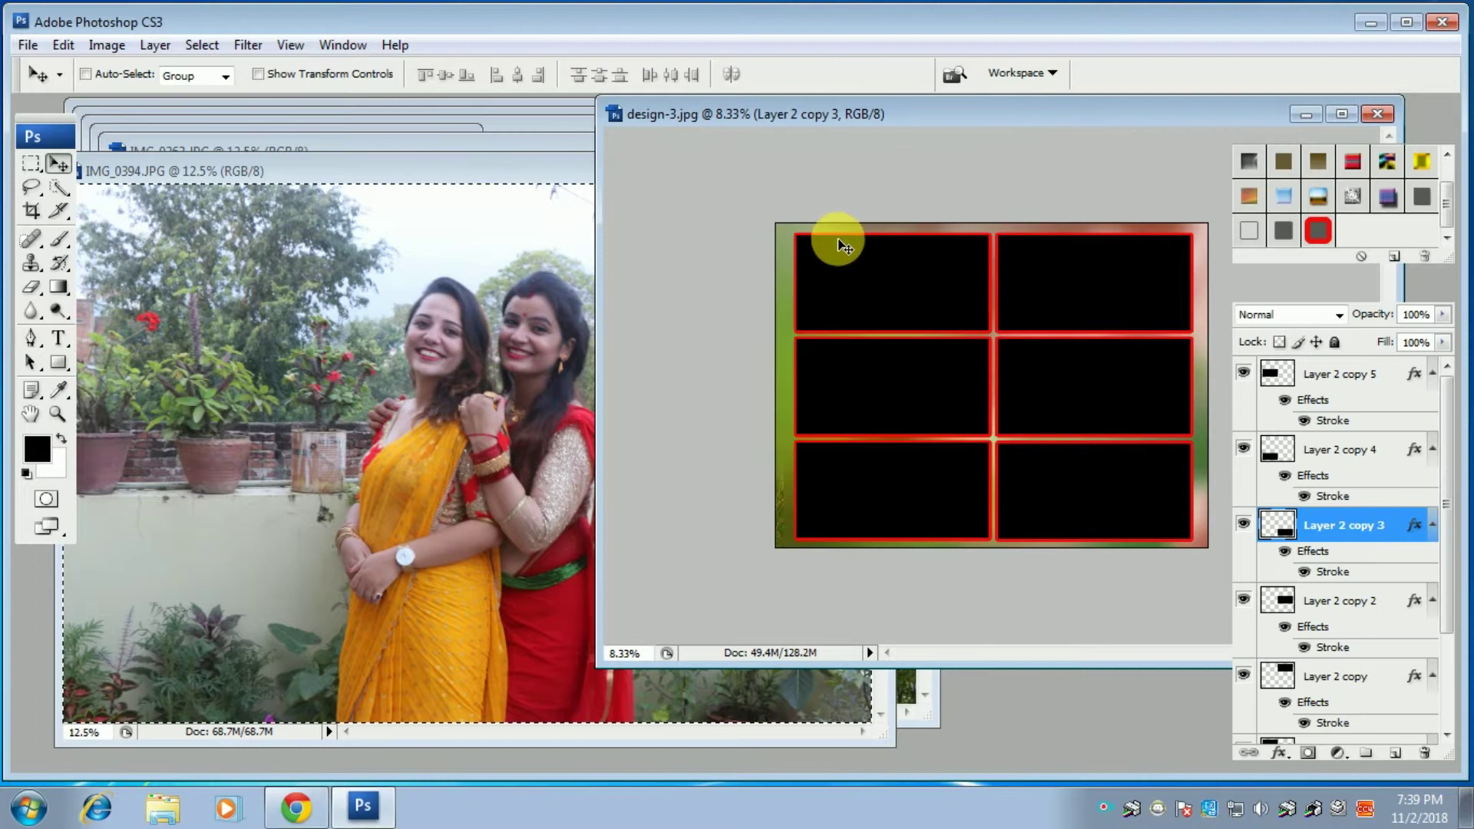
right_click(848, 261)
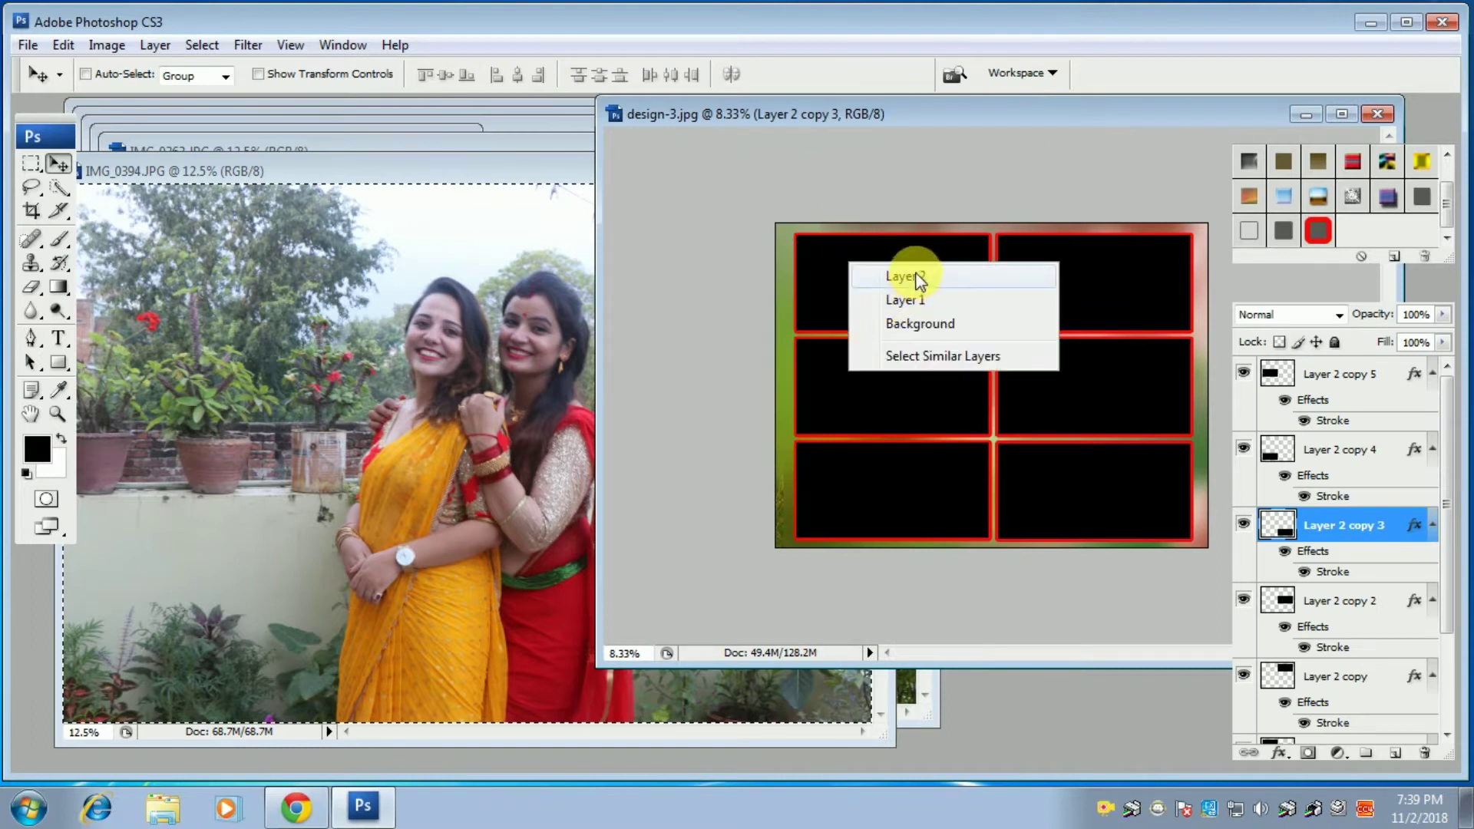
click(918, 278)
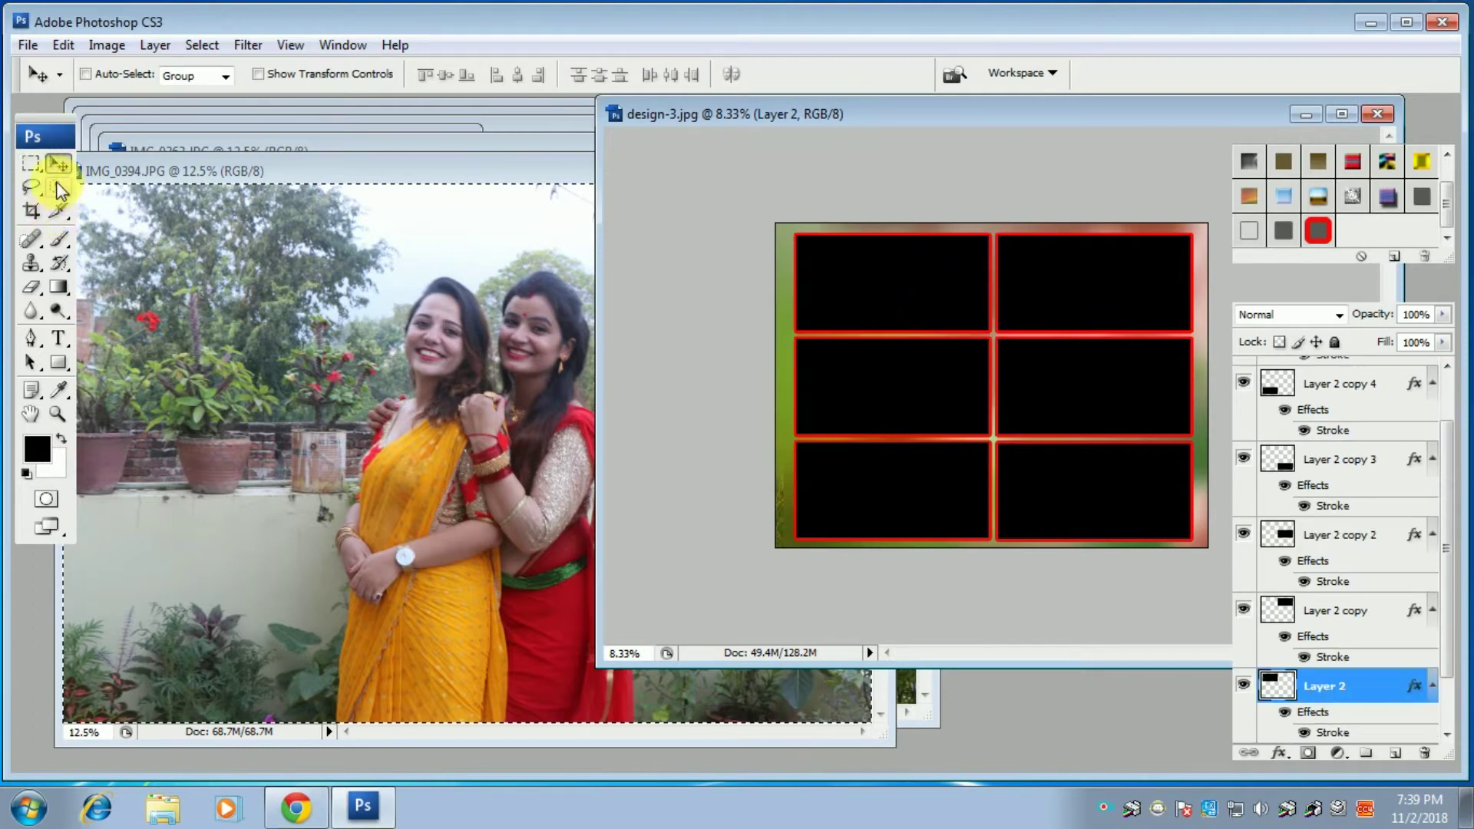
right_click(58, 189)
click(132, 211)
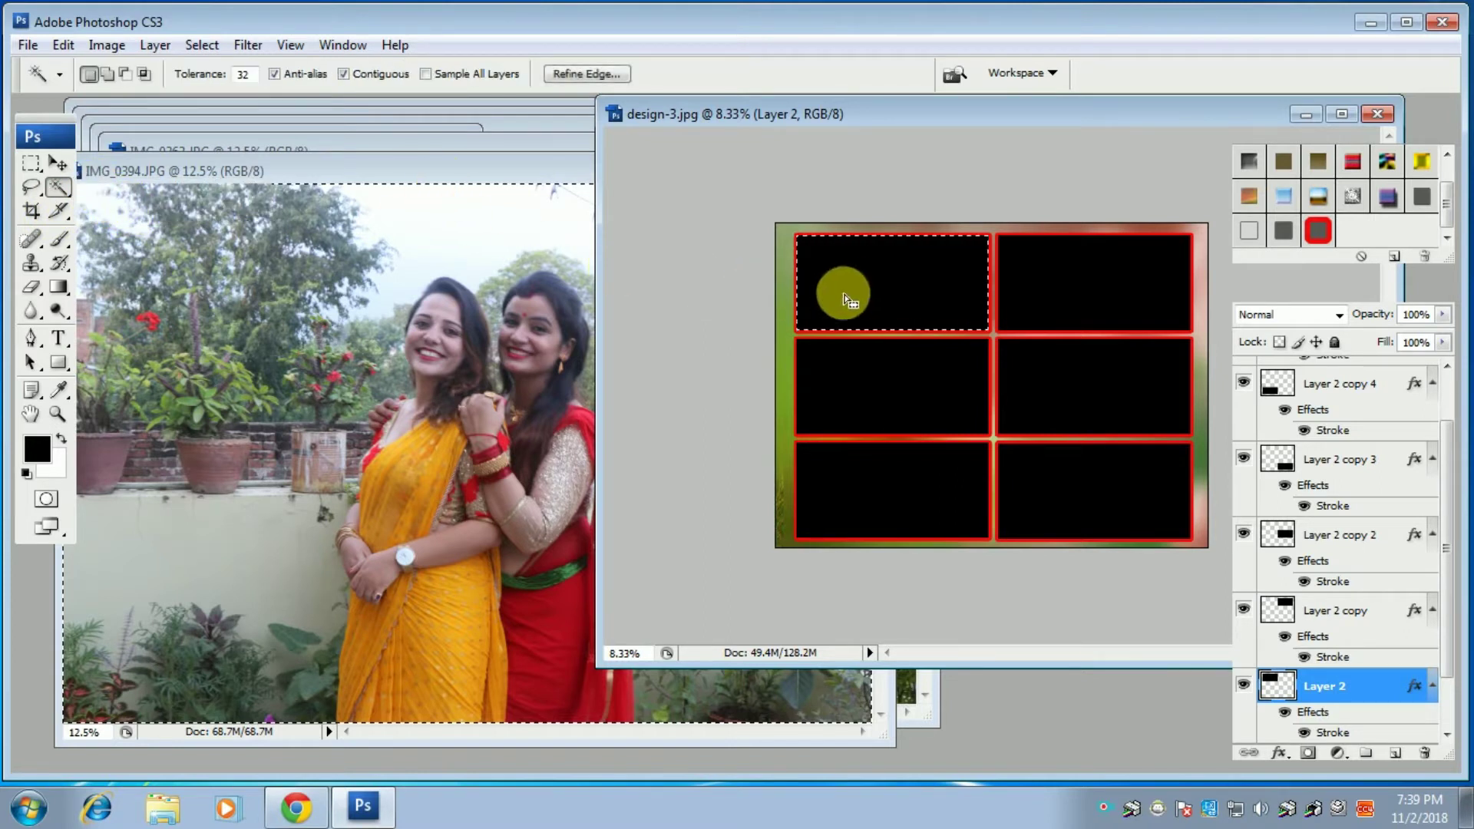
- Copy the selected IMG_0394.JPG photo, close its file and paste the photo into the selected upper-left frame of design-3.jpg
click(315, 170)
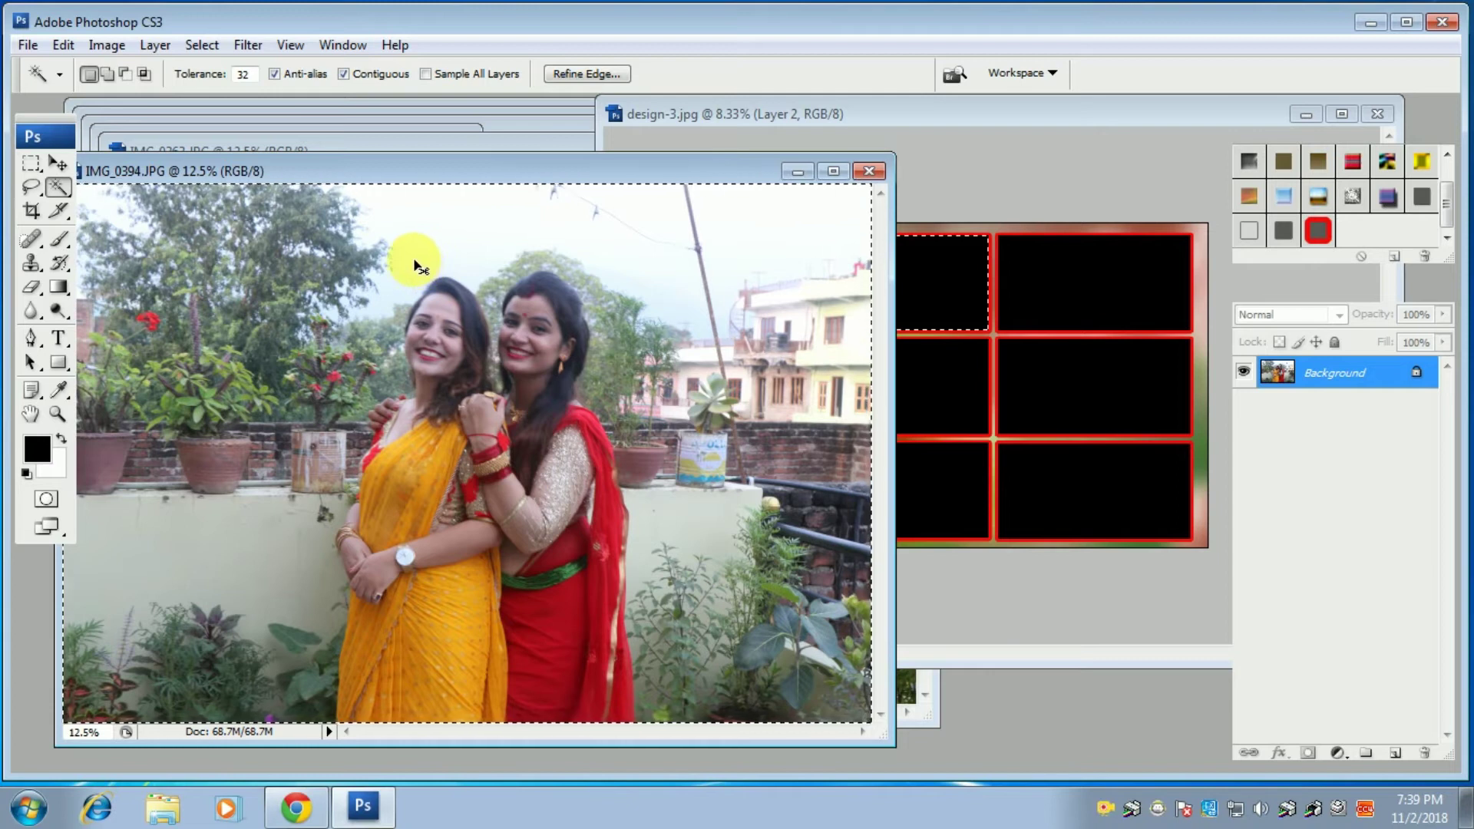
key(ctrl+w)
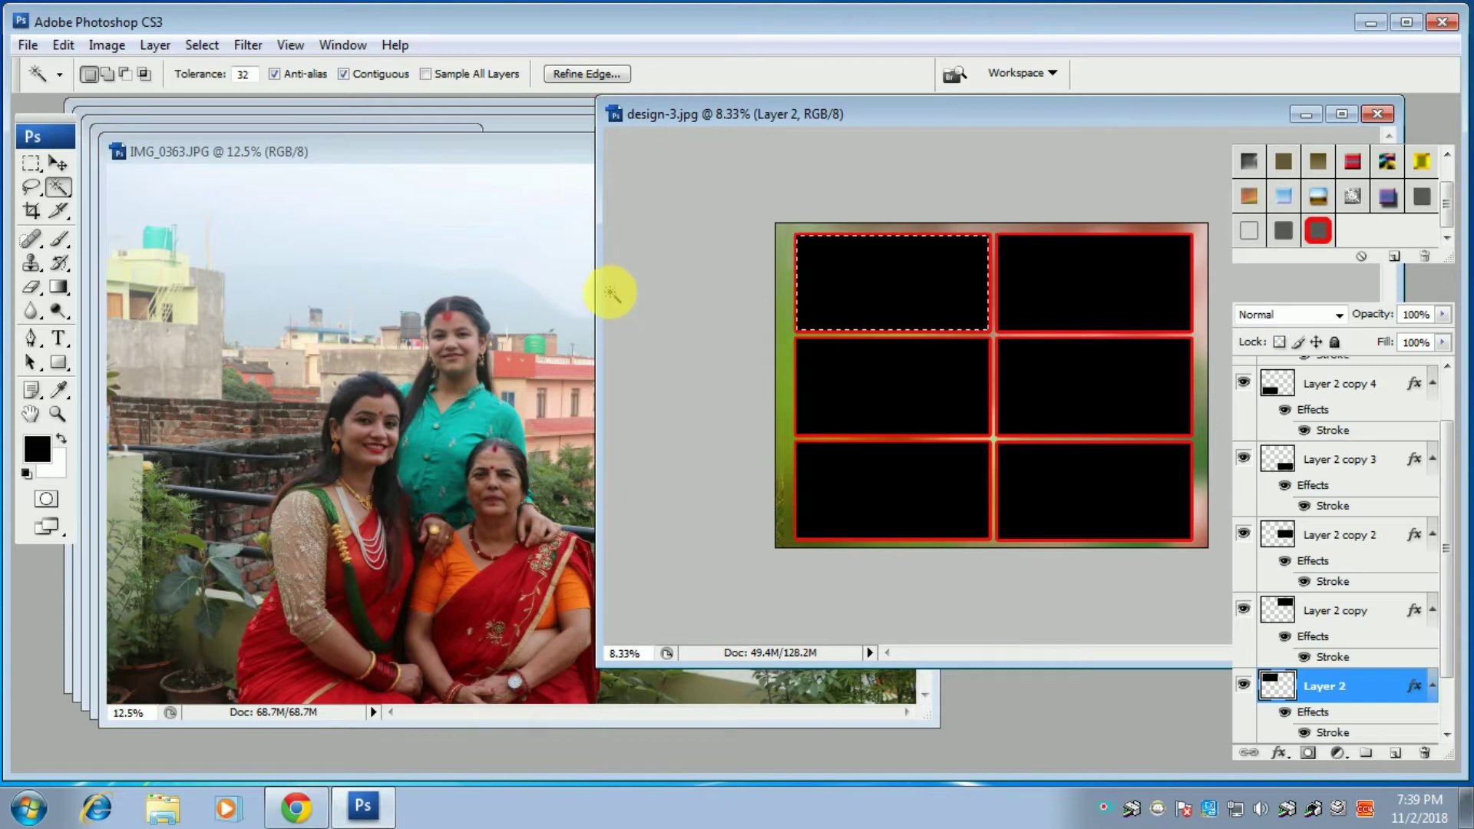
click(62, 46)
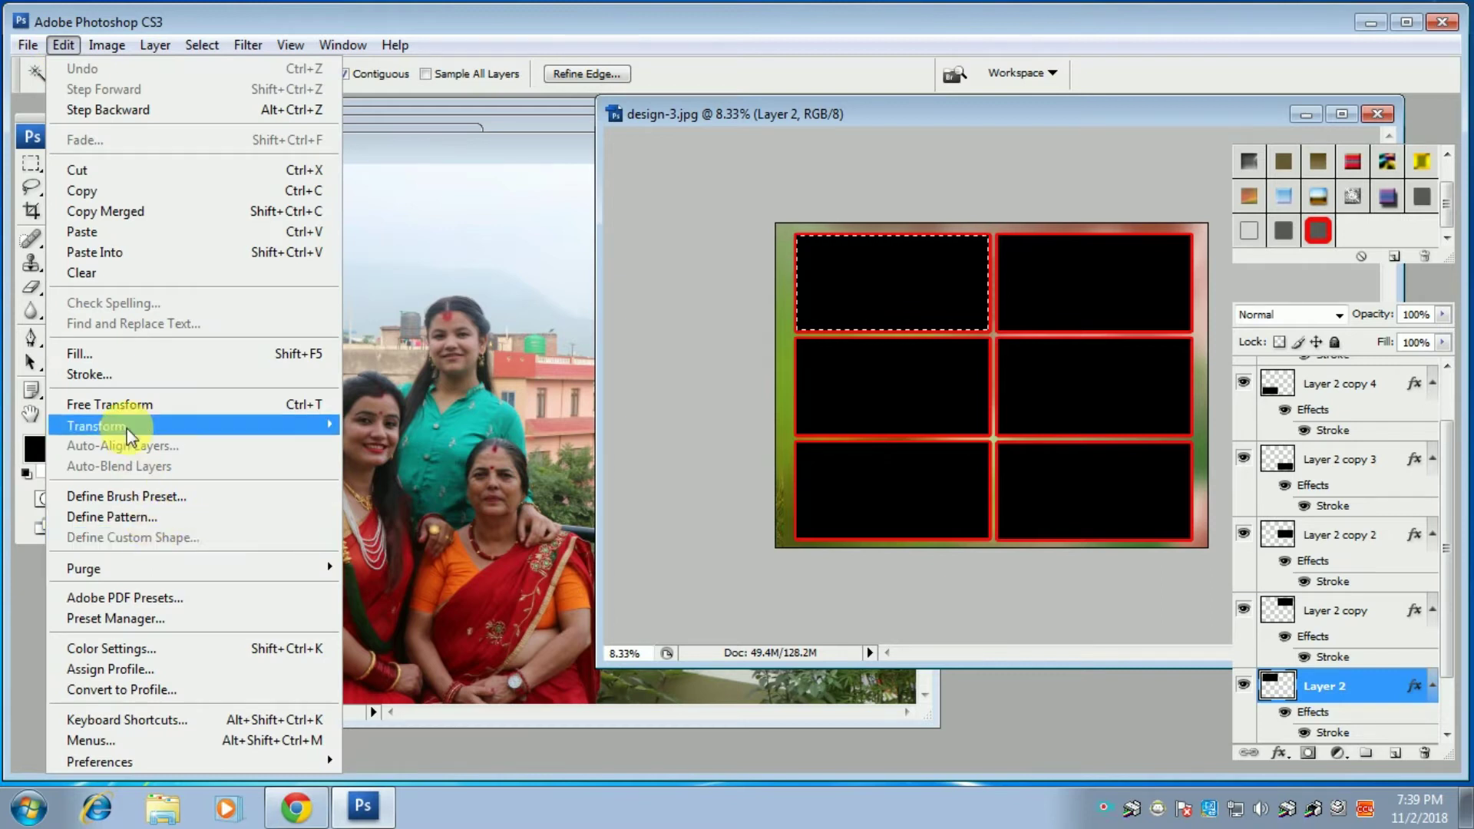
click(142, 261)
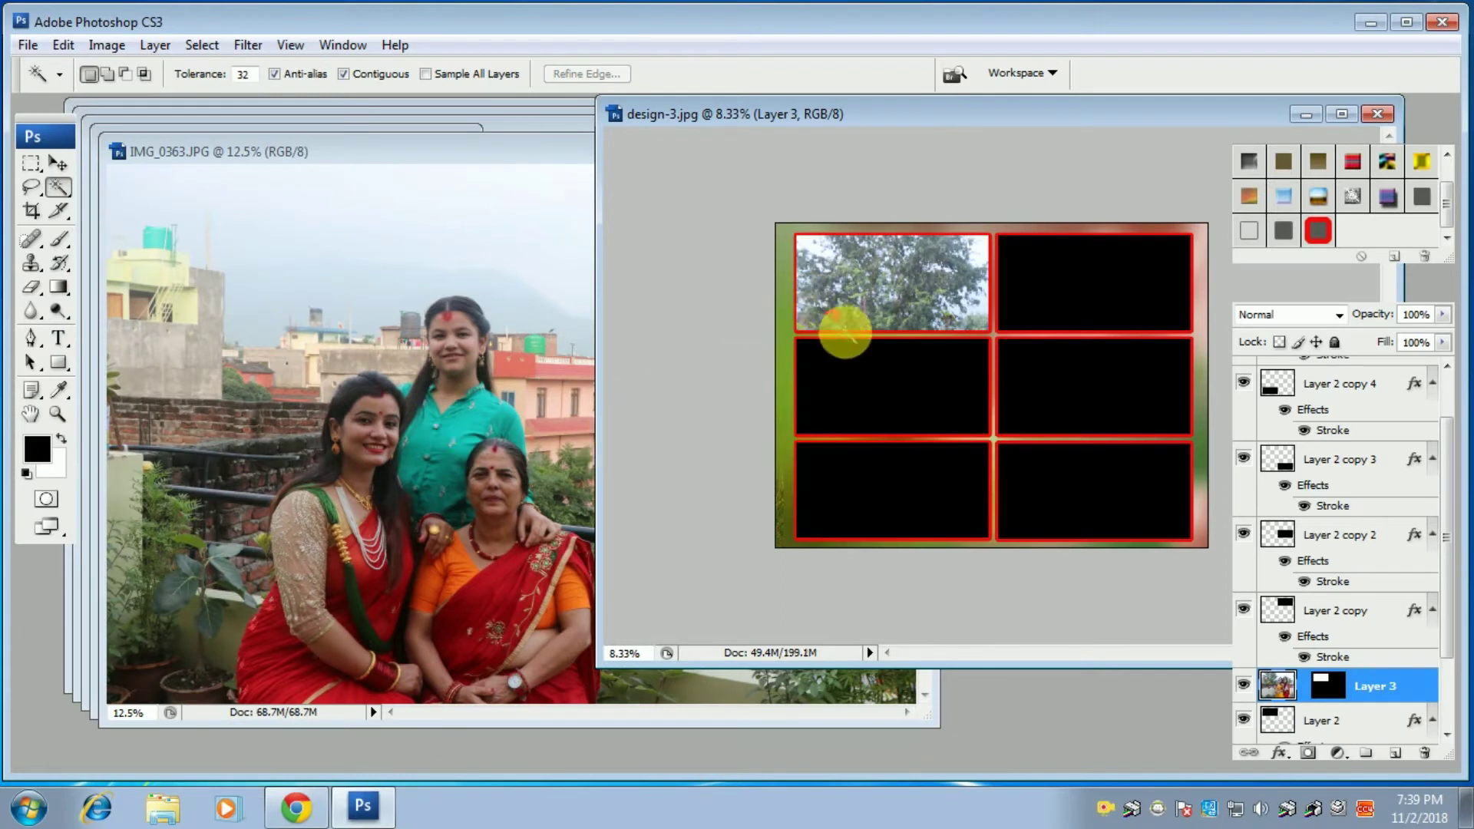
- Scale the pasted photo to 73.4% and position it so both women's faces sit inside the upper-left frame
click(58, 164)
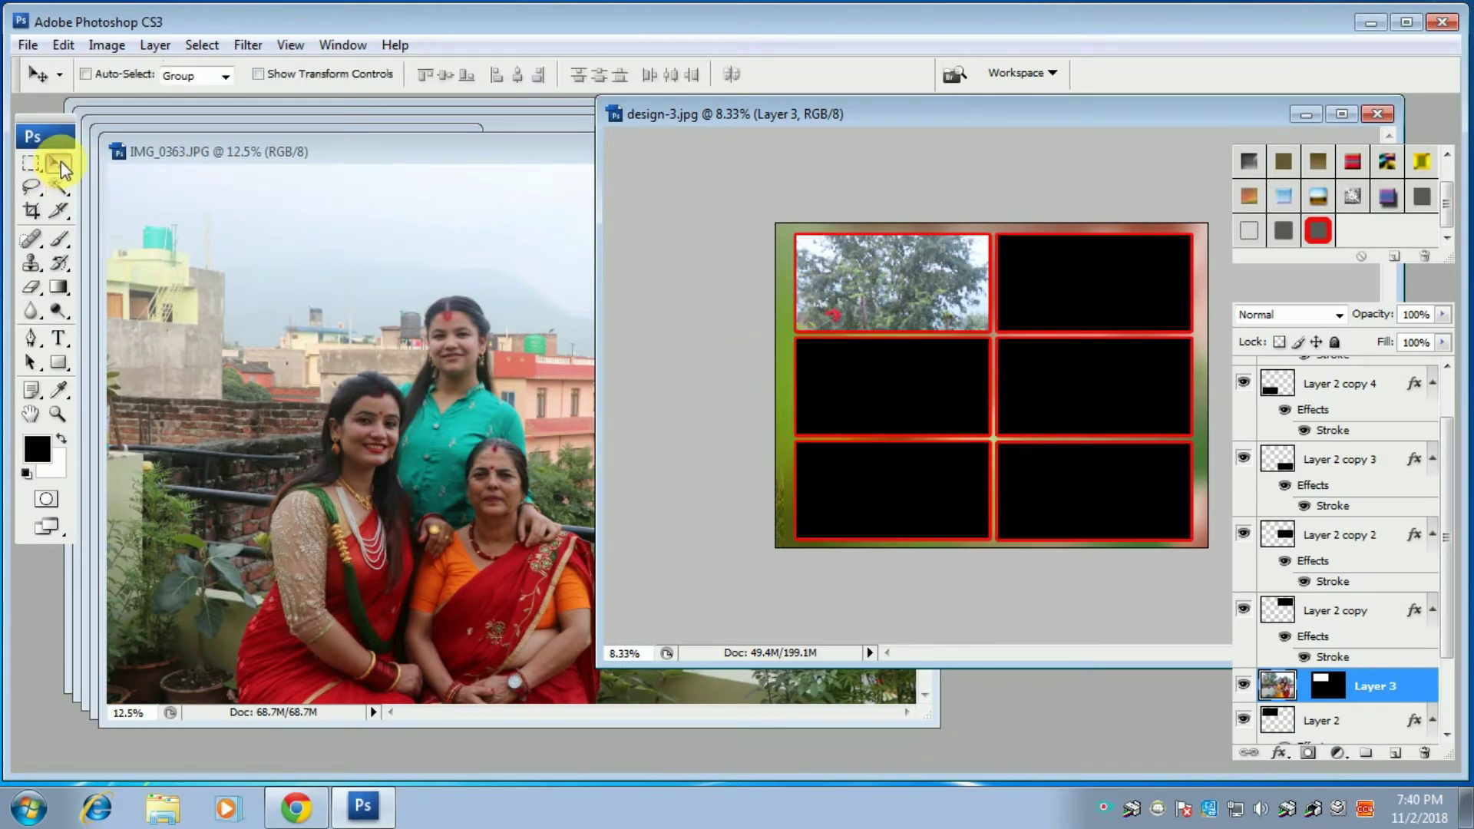
drag(863, 242, 850, 298)
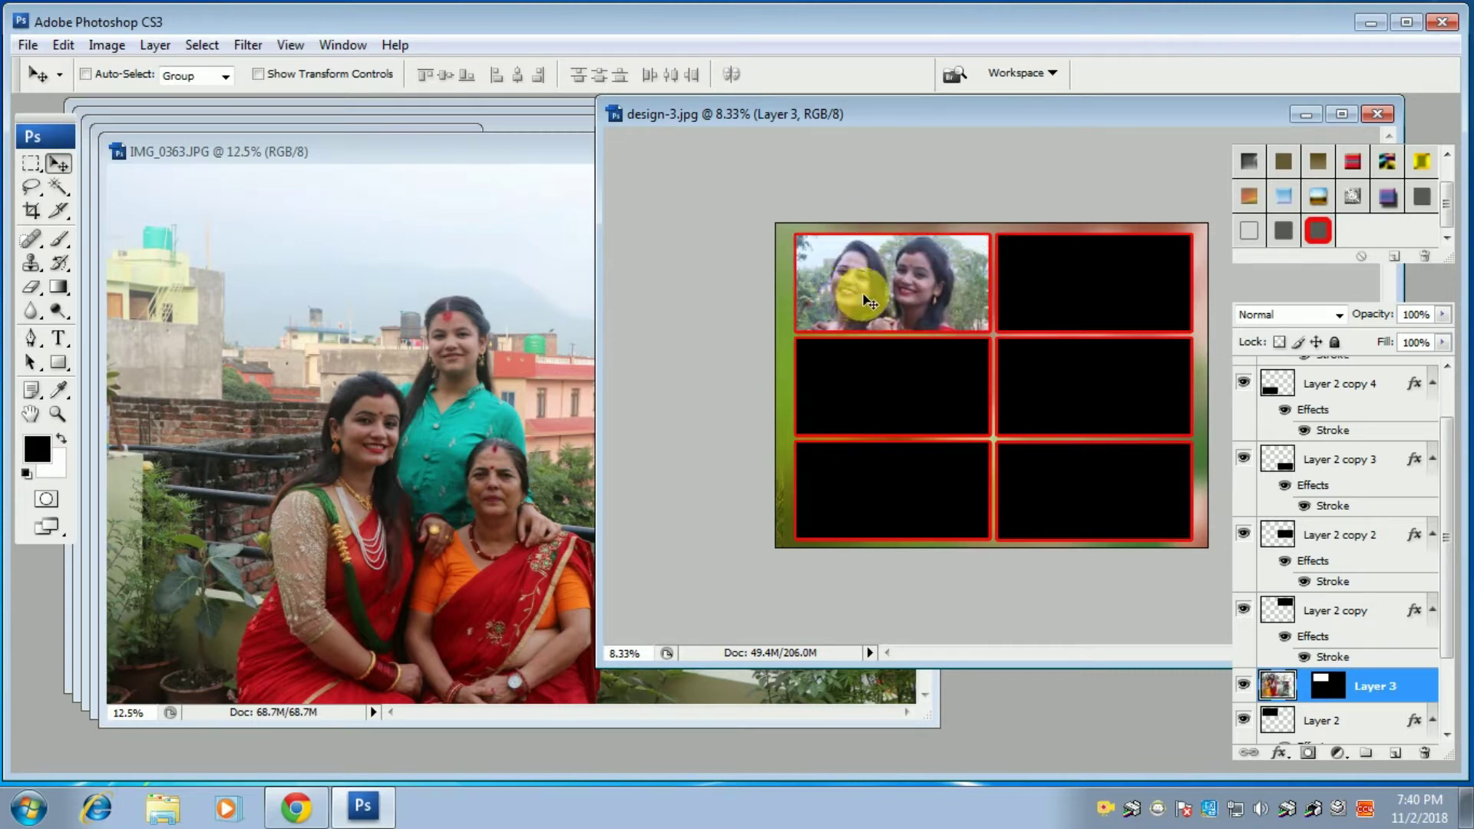
key(ctrl+t)
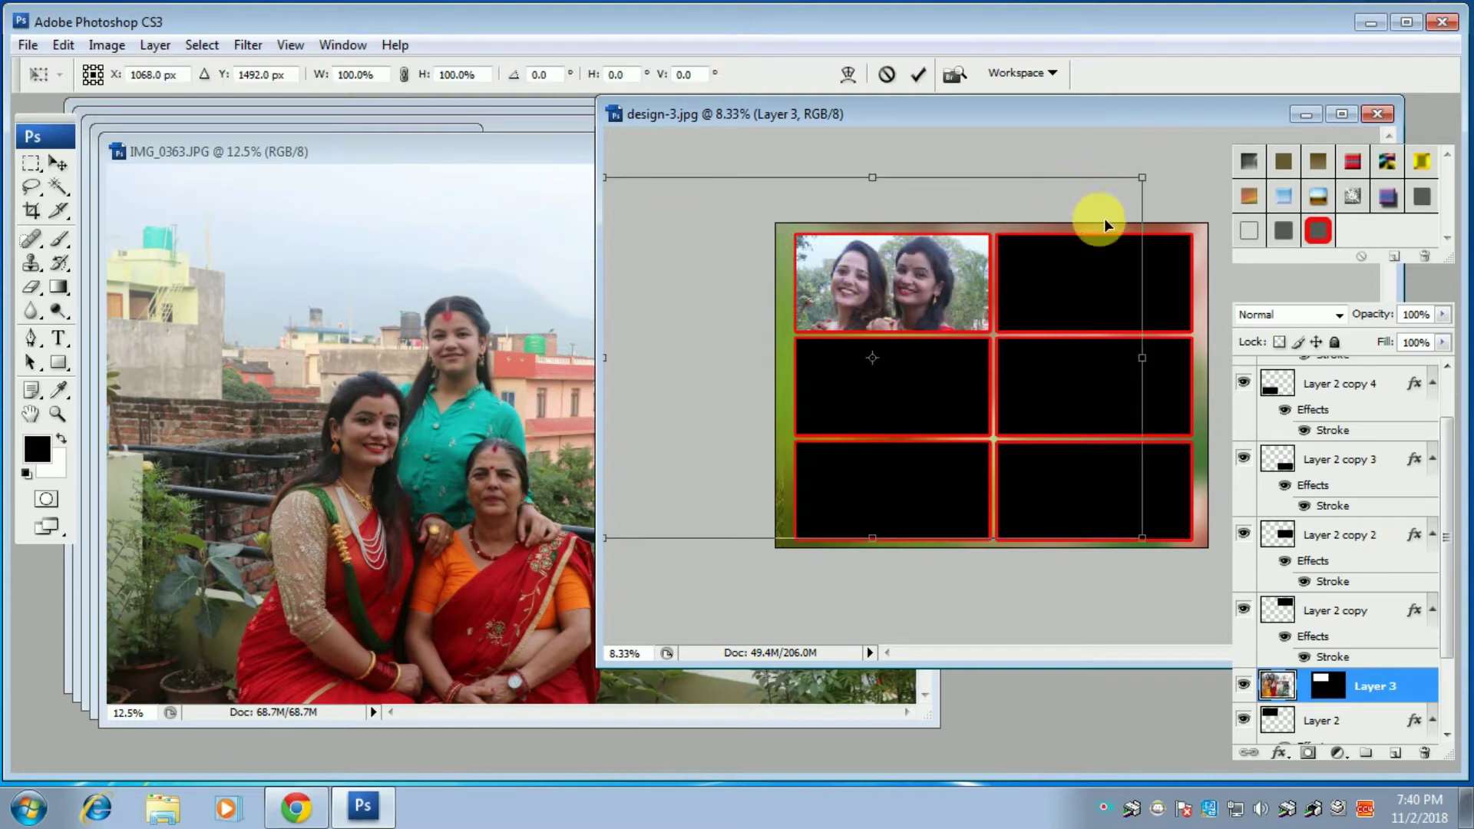
drag(1142, 177, 1055, 235)
drag(866, 294, 904, 248)
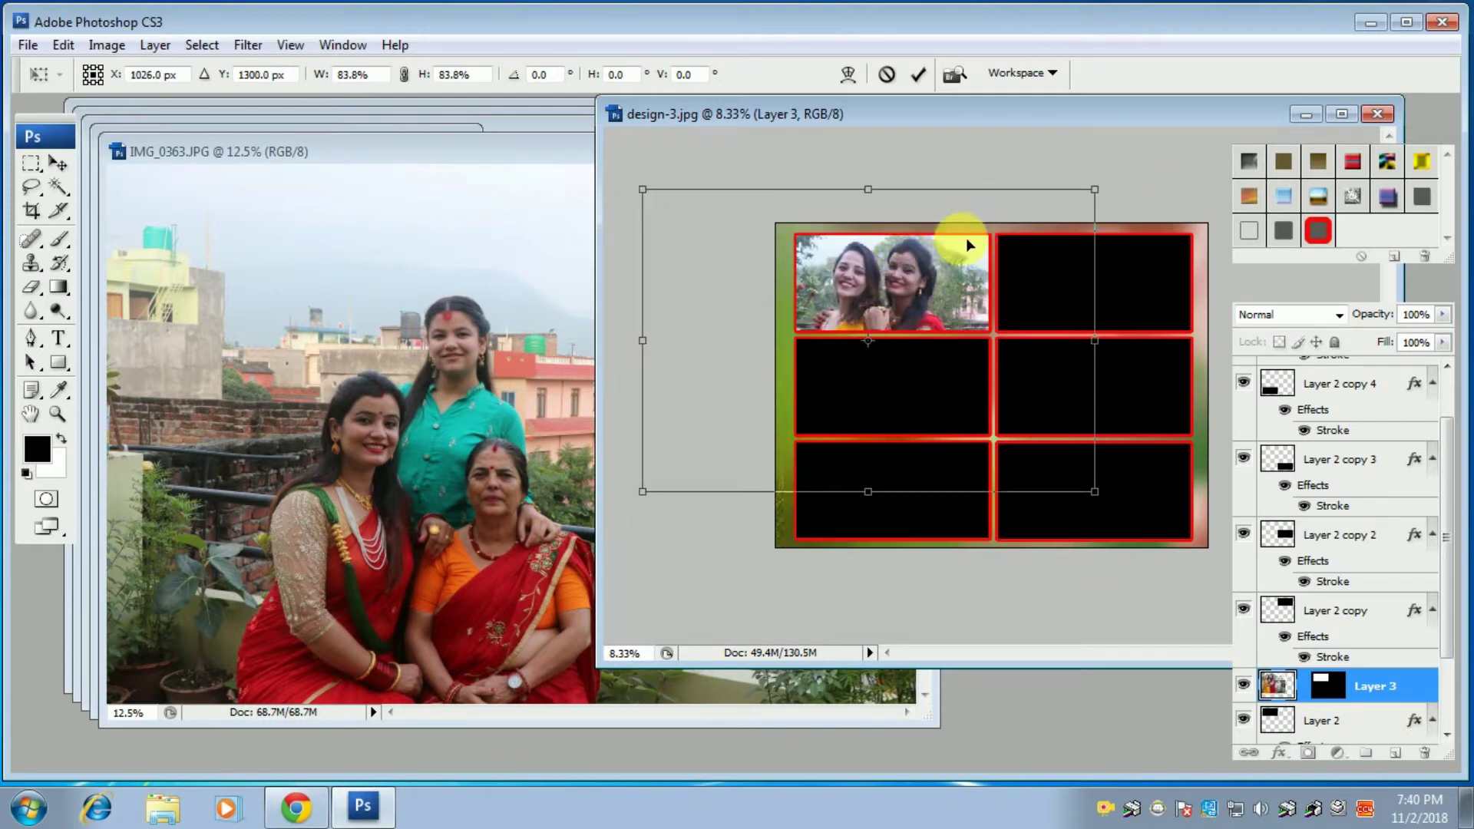
drag(1093, 192, 1042, 244)
drag(860, 314, 895, 261)
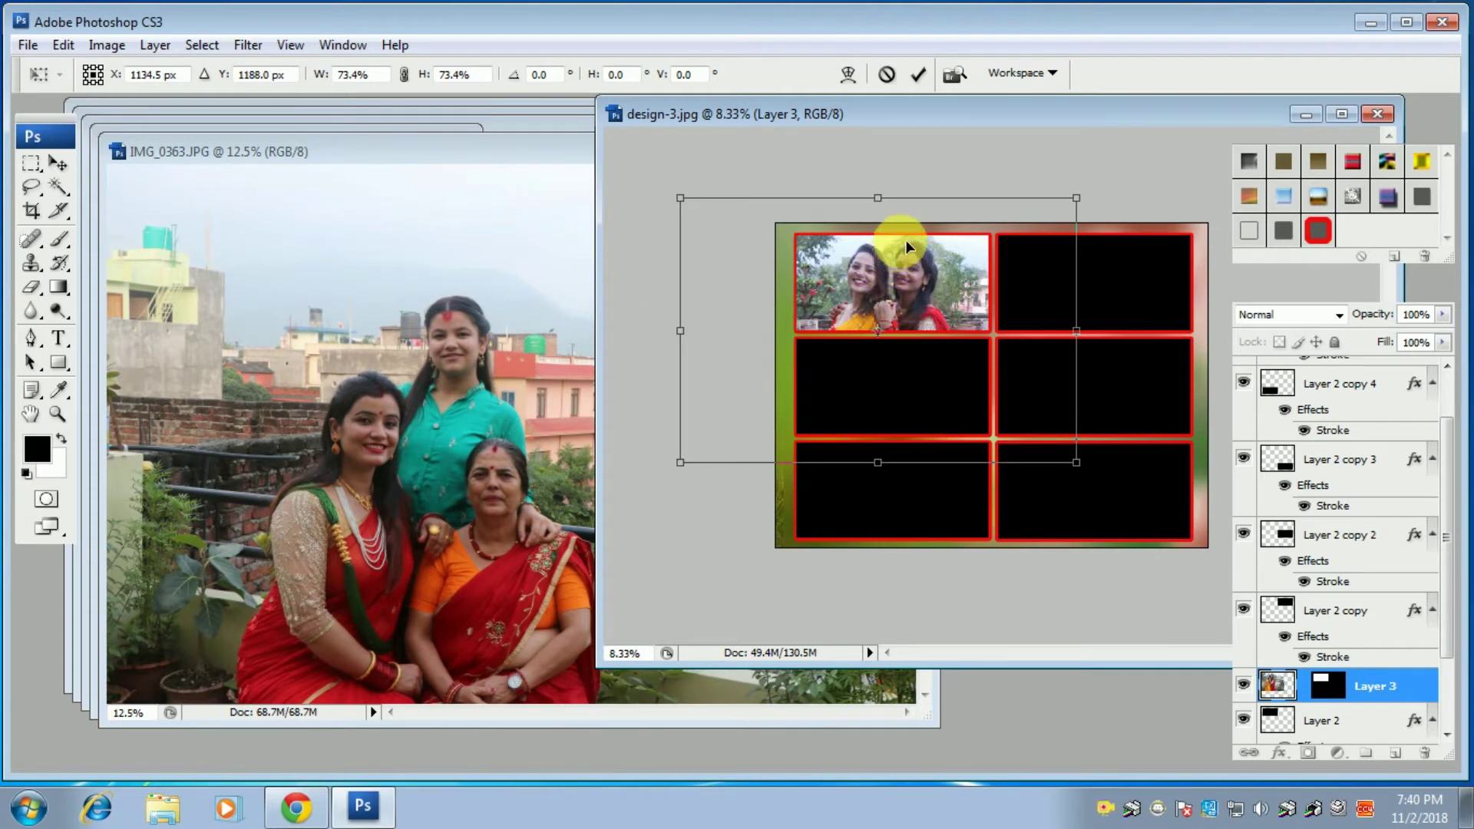
key(Return)
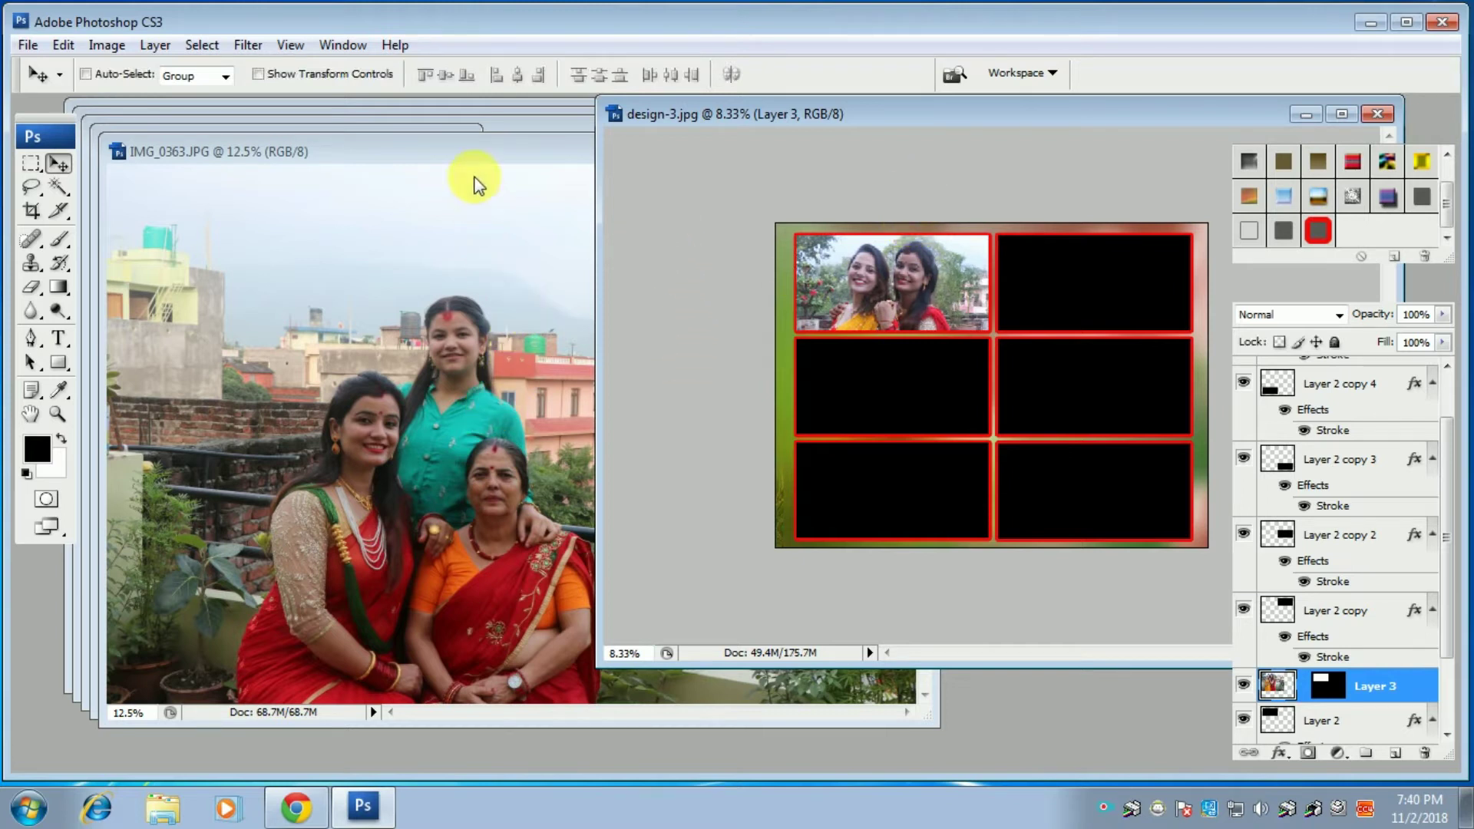
- Activate Layer 2 copy 5 and select its black middle-left frame with the Magic Wand
click(59, 187)
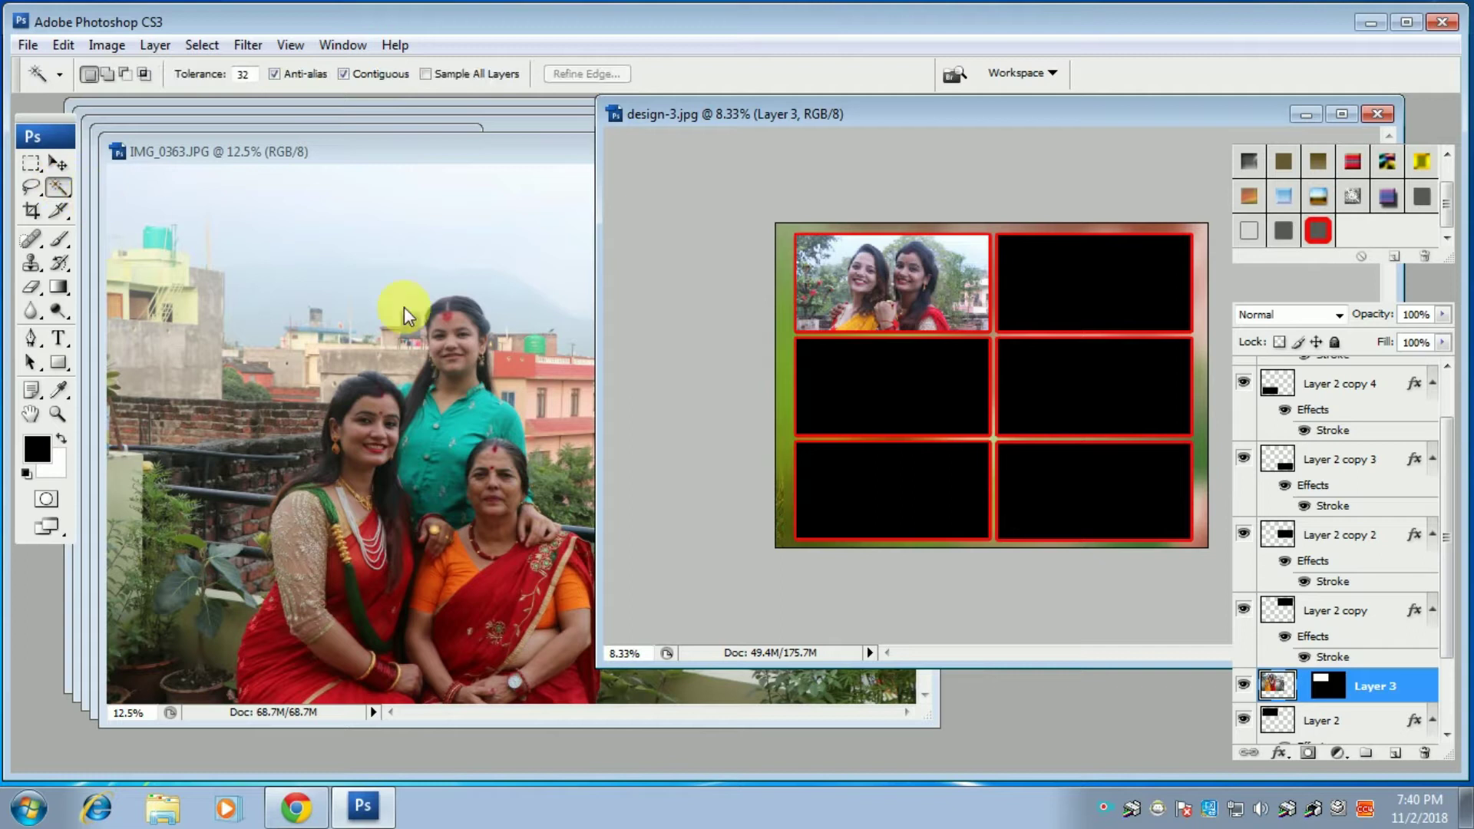
click(57, 164)
right_click(879, 384)
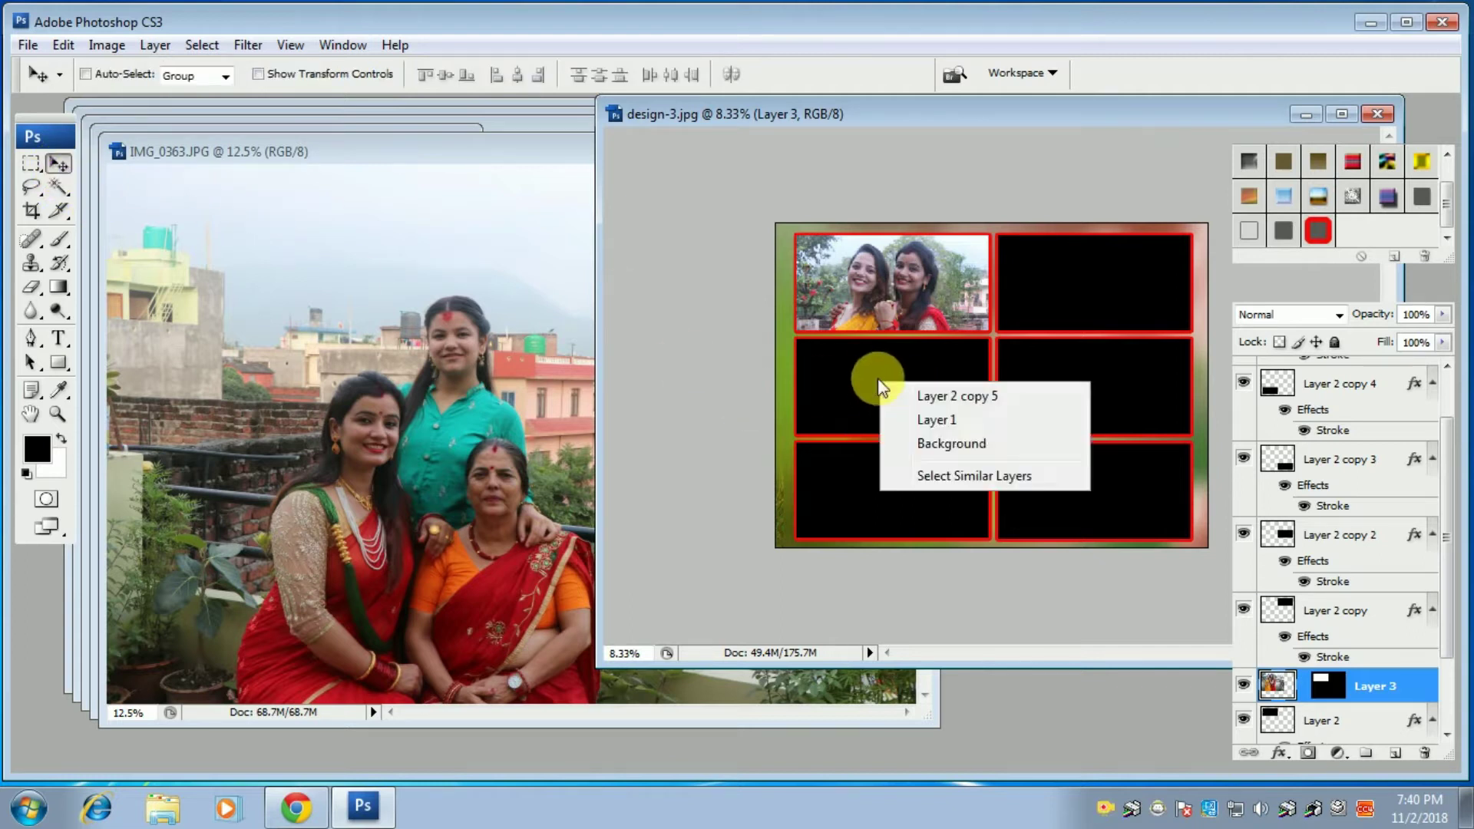
click(960, 396)
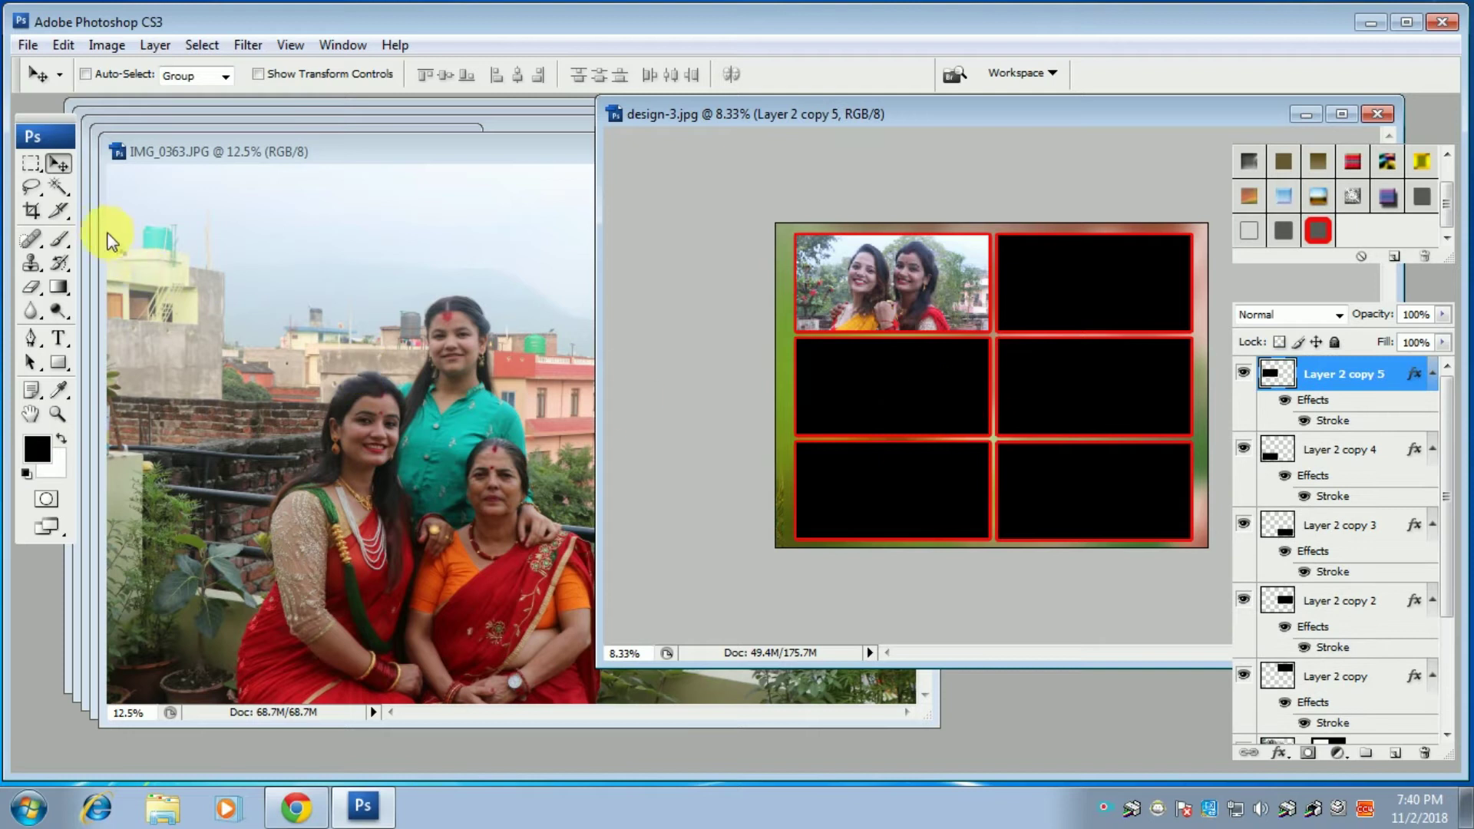
click(58, 188)
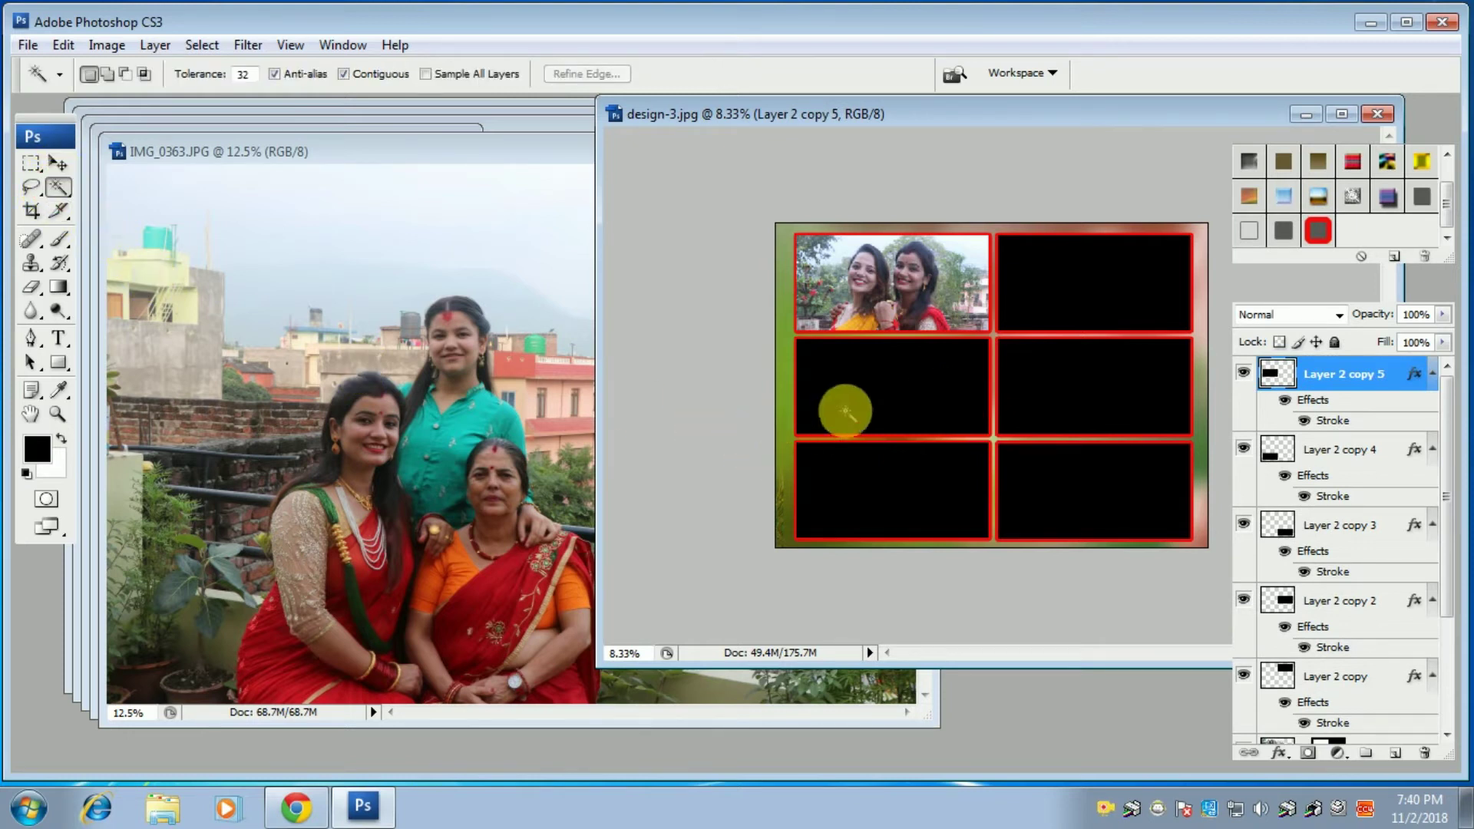
- Copy the entire IMG_0363.JPG photo, close its file and paste the photo into the selected middle-left frame
click(367, 151)
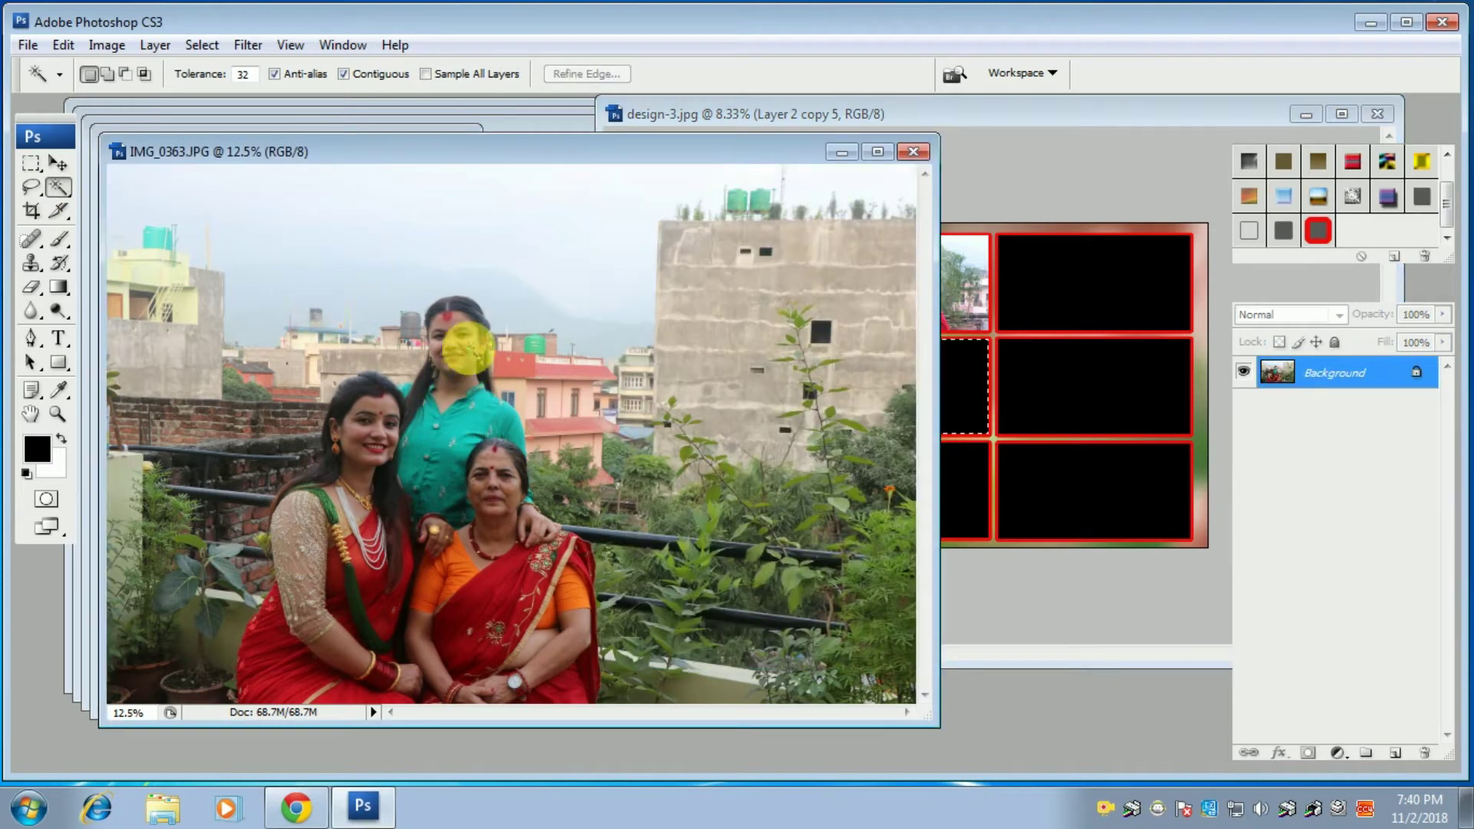
key(ctrl+a)
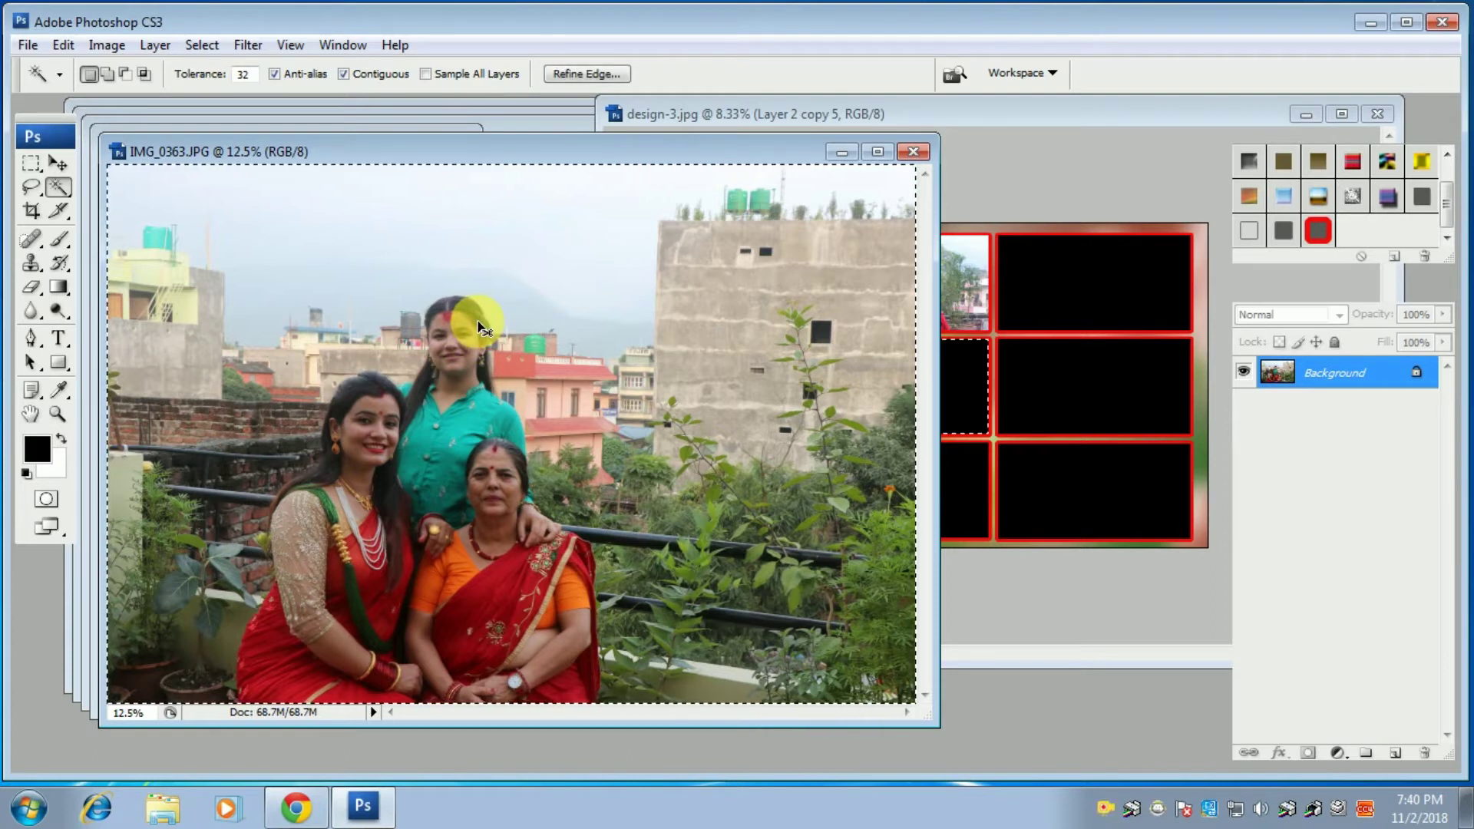
key(ctrl+w)
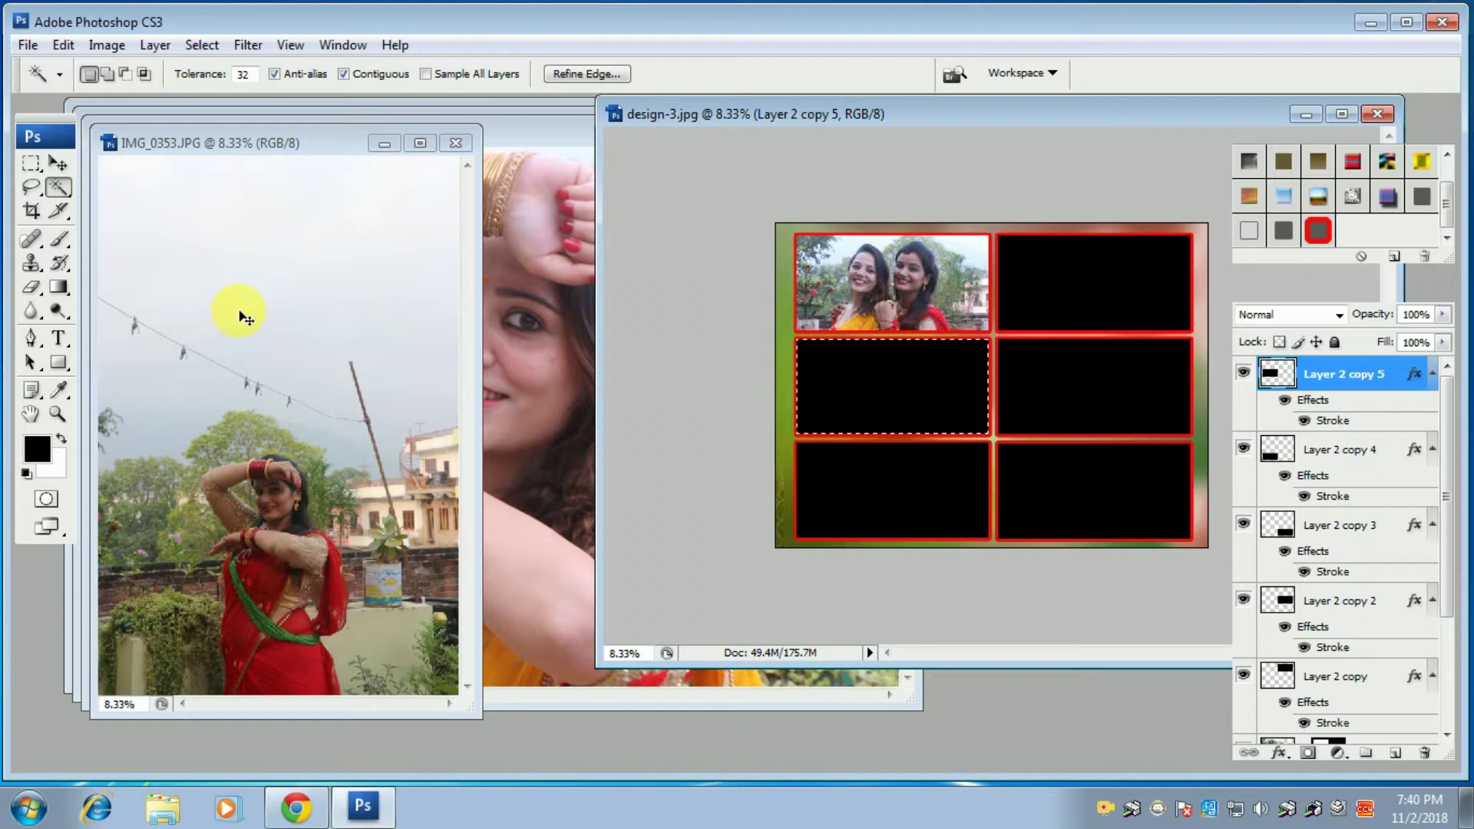
key(ctrl+shift+v)
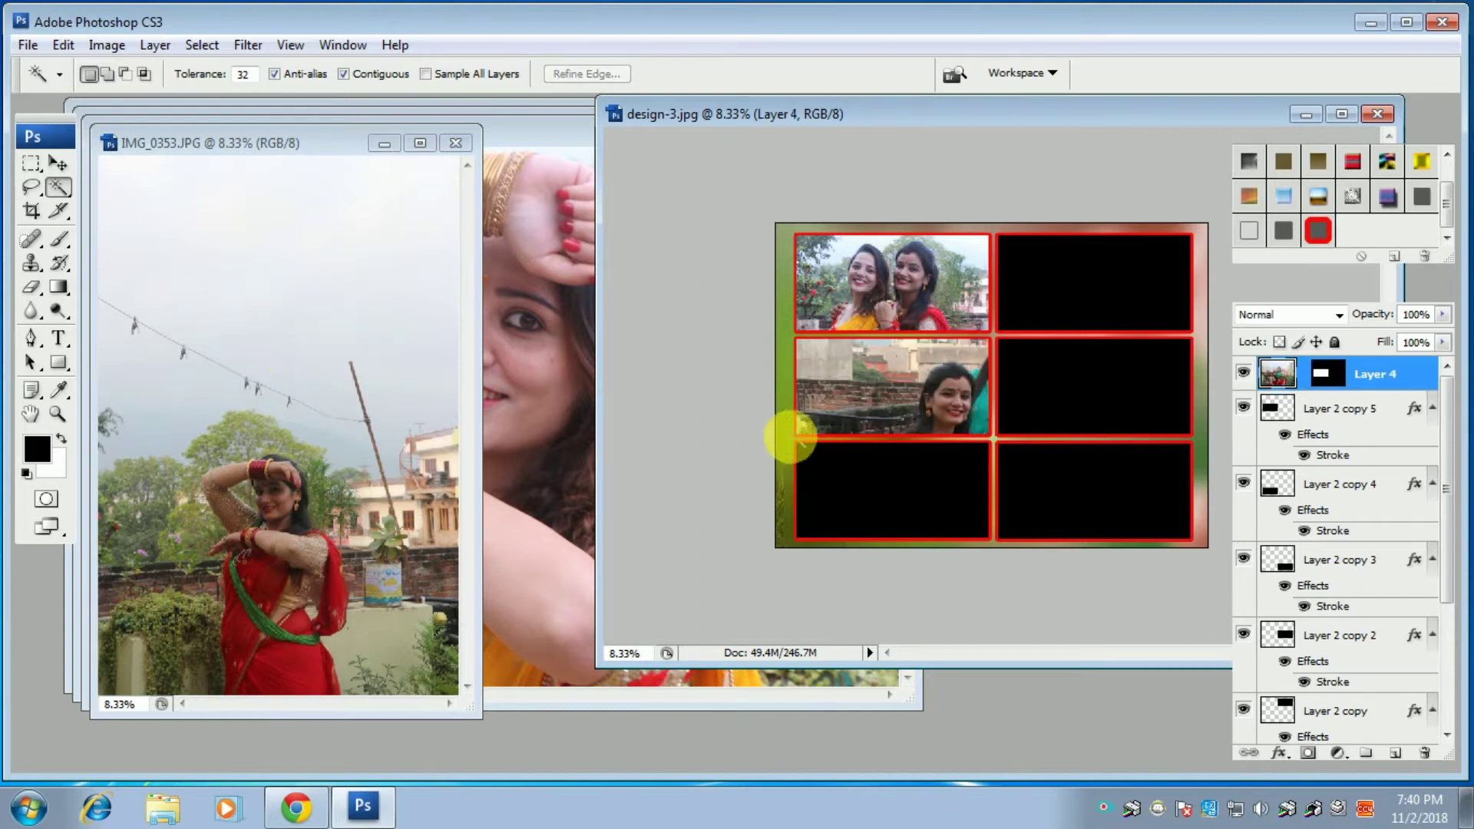
- Scale the IMG_0363.JPG photo to 73.4% and reposition it within the middle-left frame
click(59, 165)
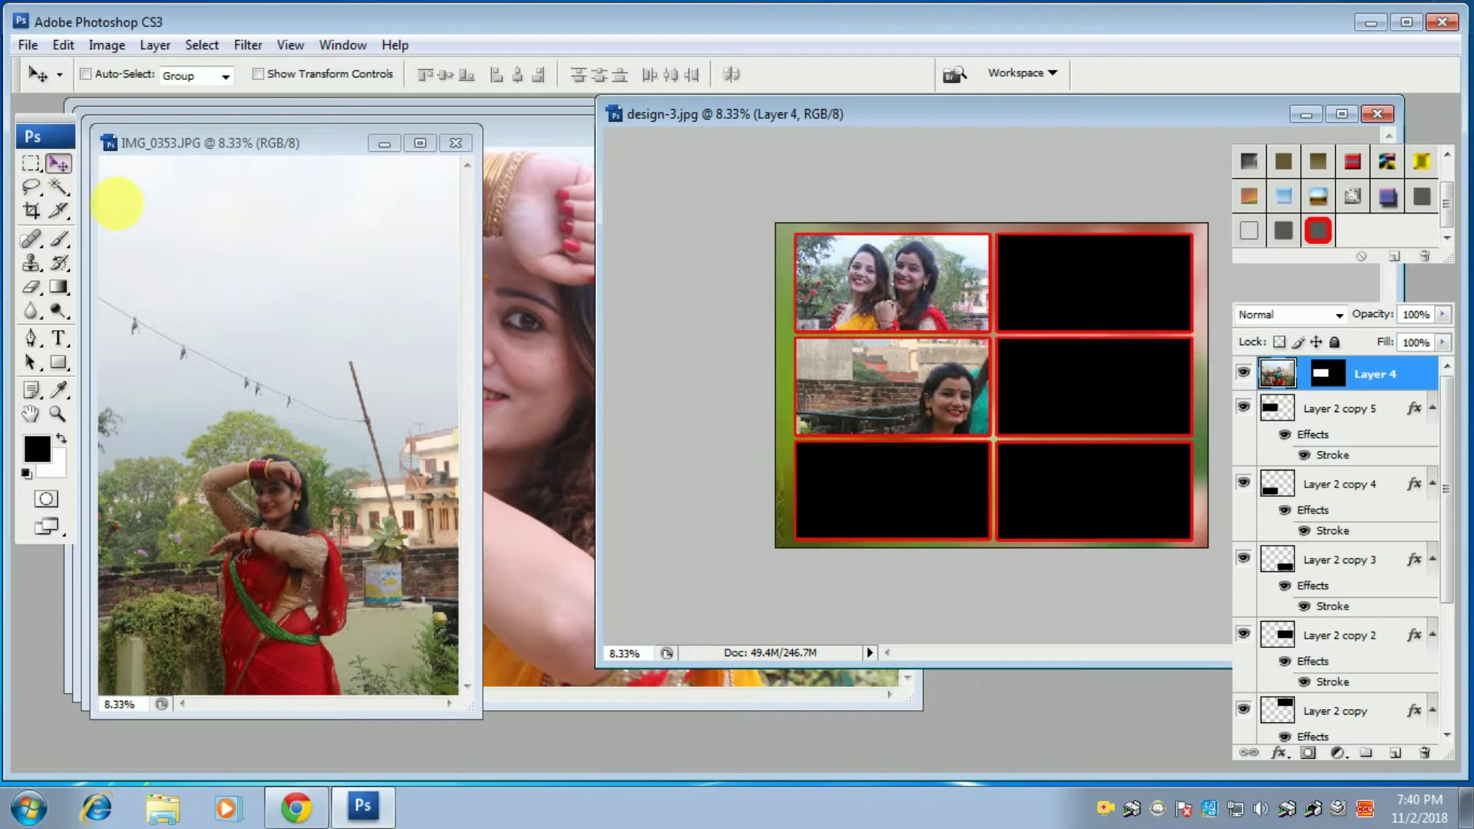
drag(912, 382, 814, 351)
key(ctrl+t)
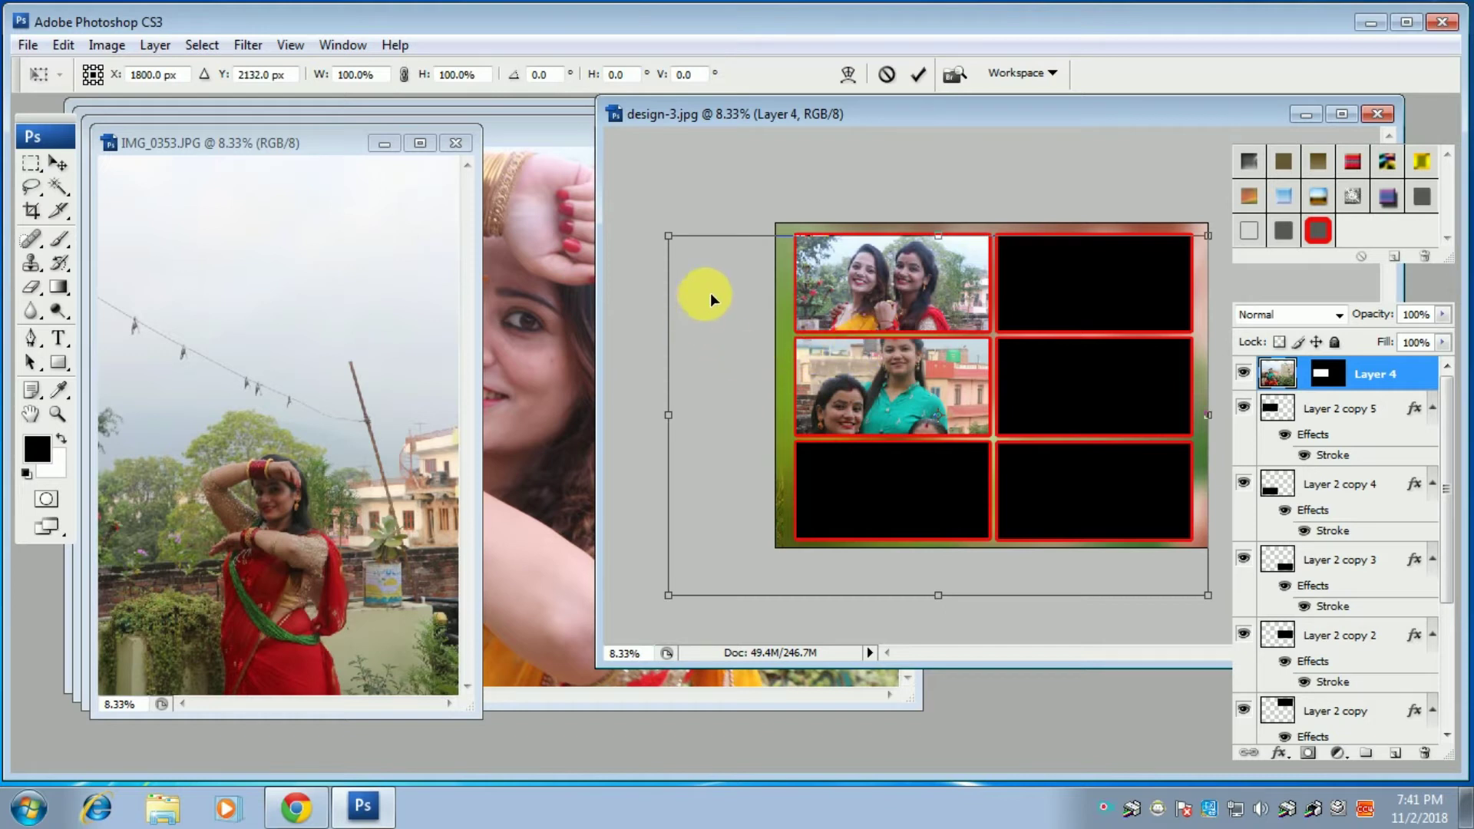
drag(676, 253, 822, 339)
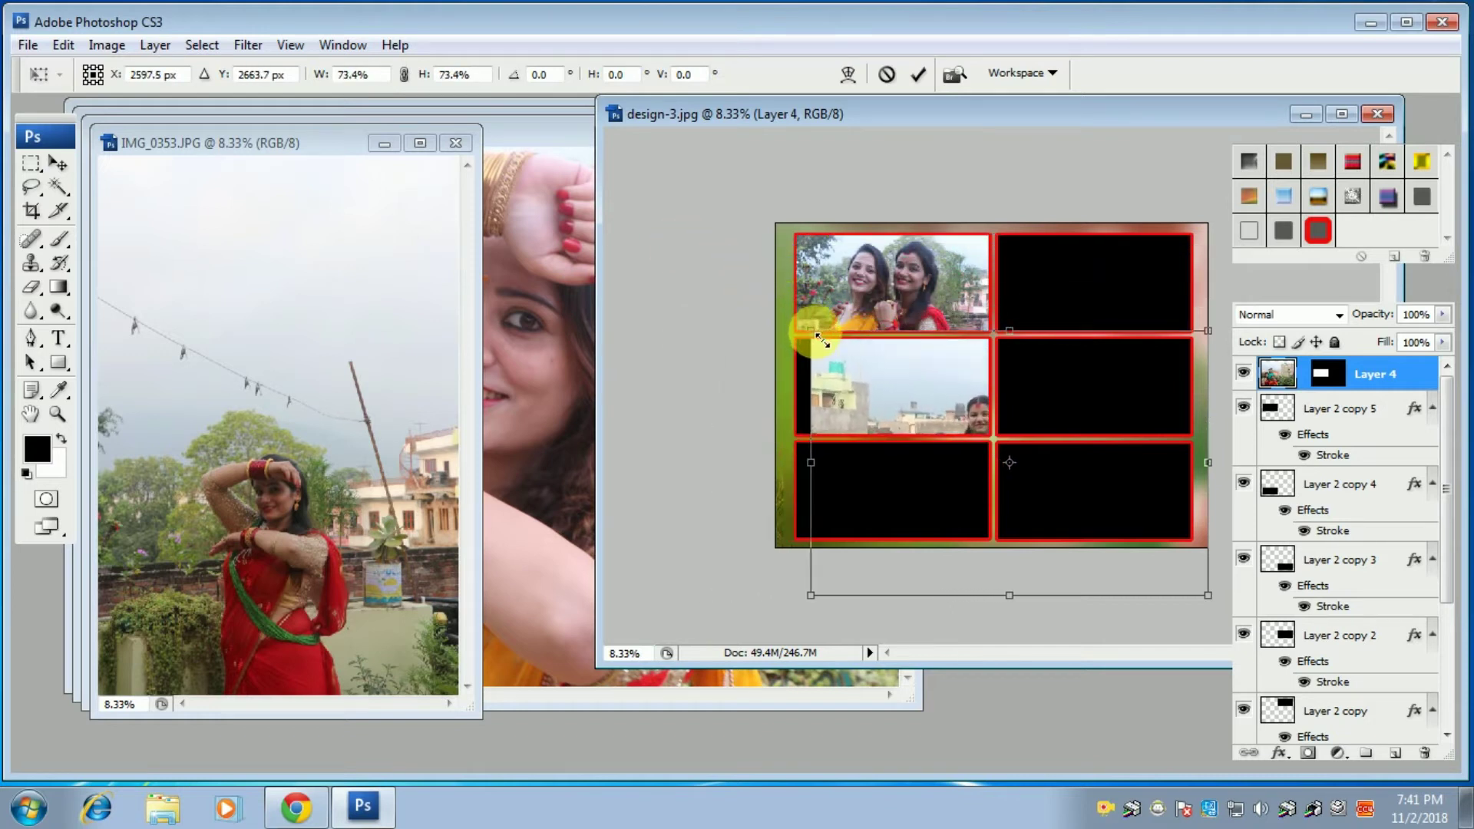
drag(888, 378, 831, 320)
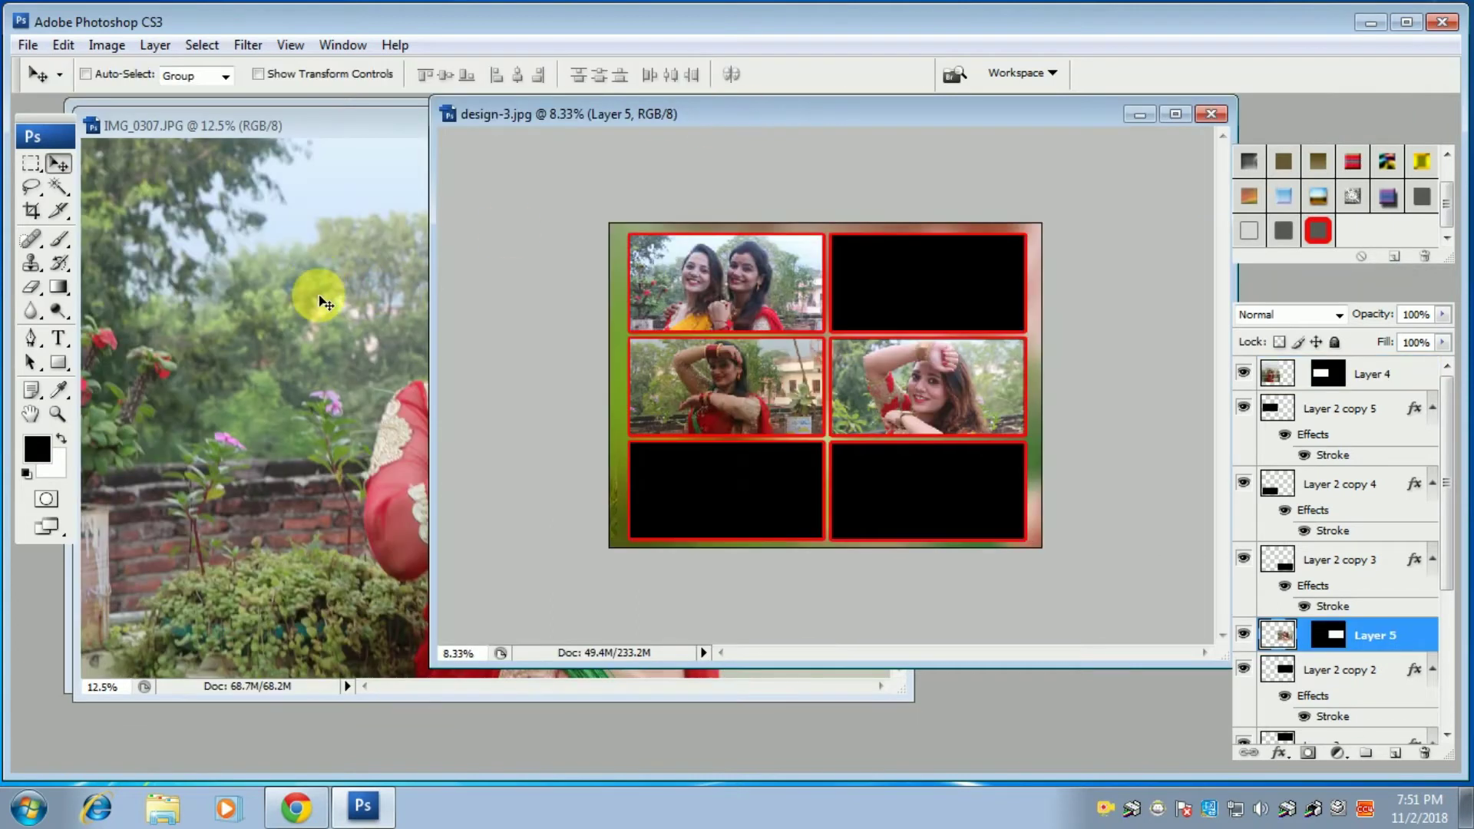
- Copy the entire IMG_0307.JPG photo, and select the lower-left black frame on Layer 2 copy 4 with the Magic Wand
click(328, 132)
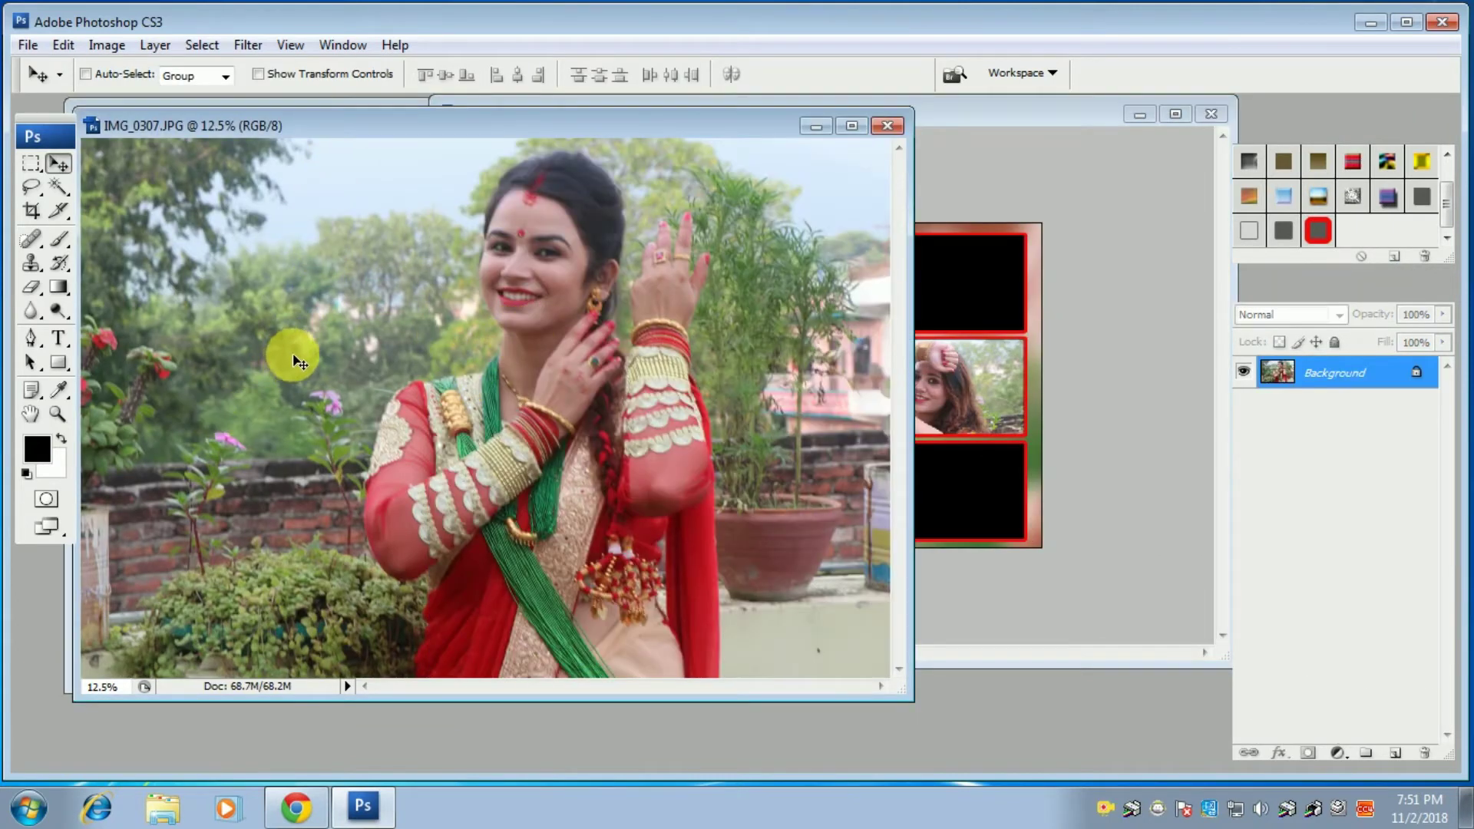
key(ctrl+a)
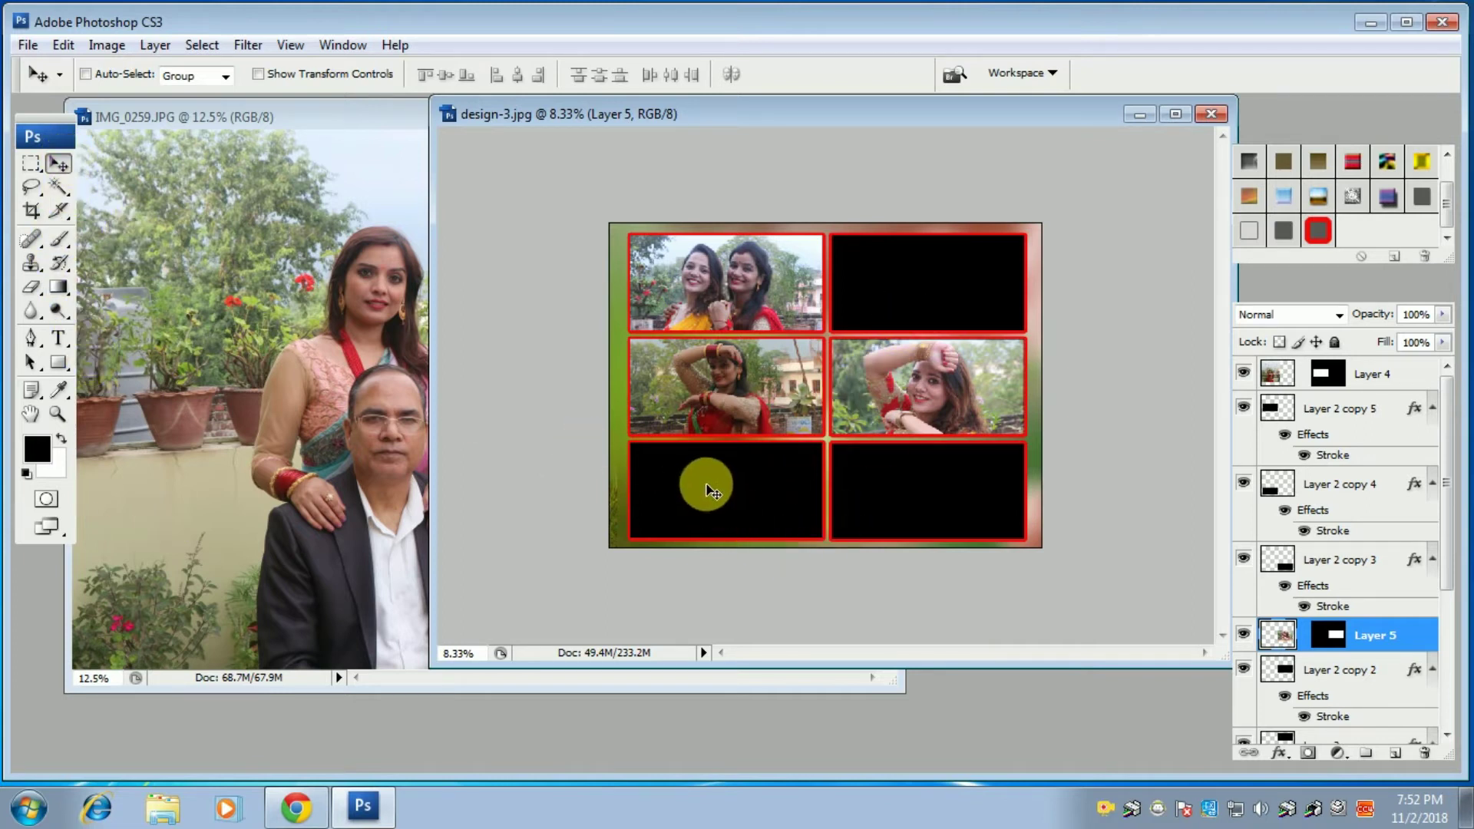
right_click(688, 470)
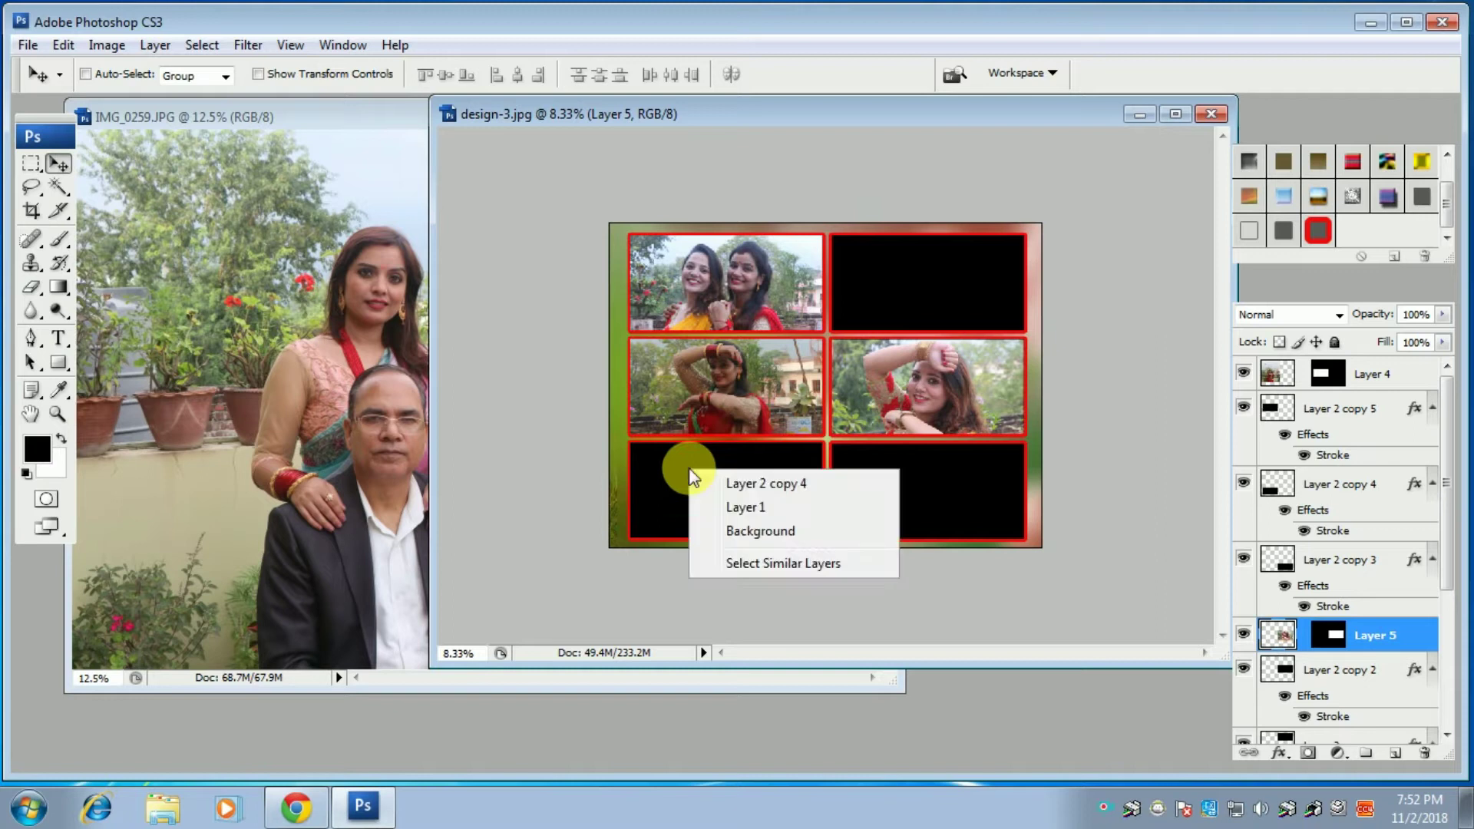
click(799, 482)
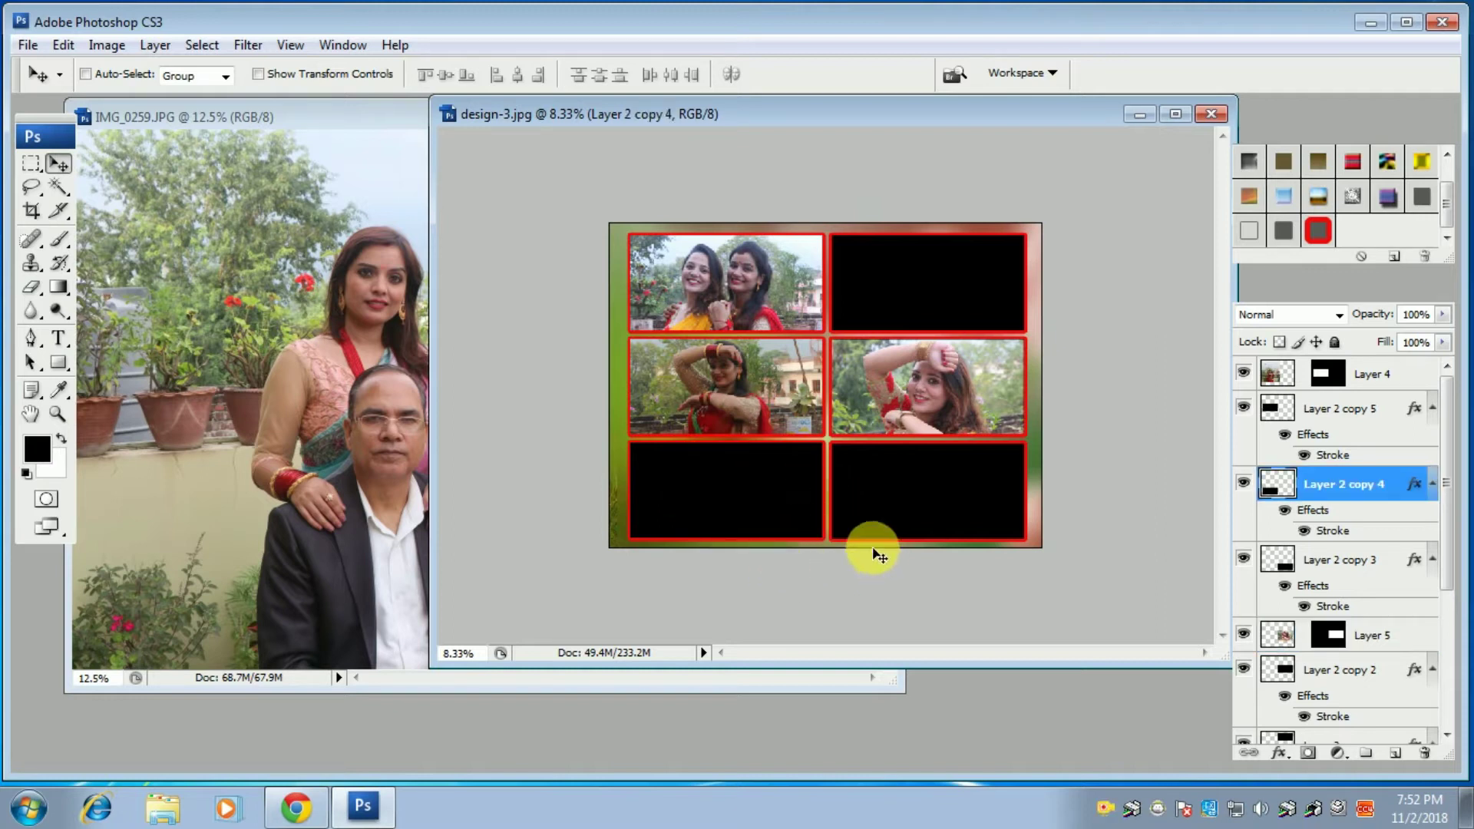
click(58, 188)
click(707, 508)
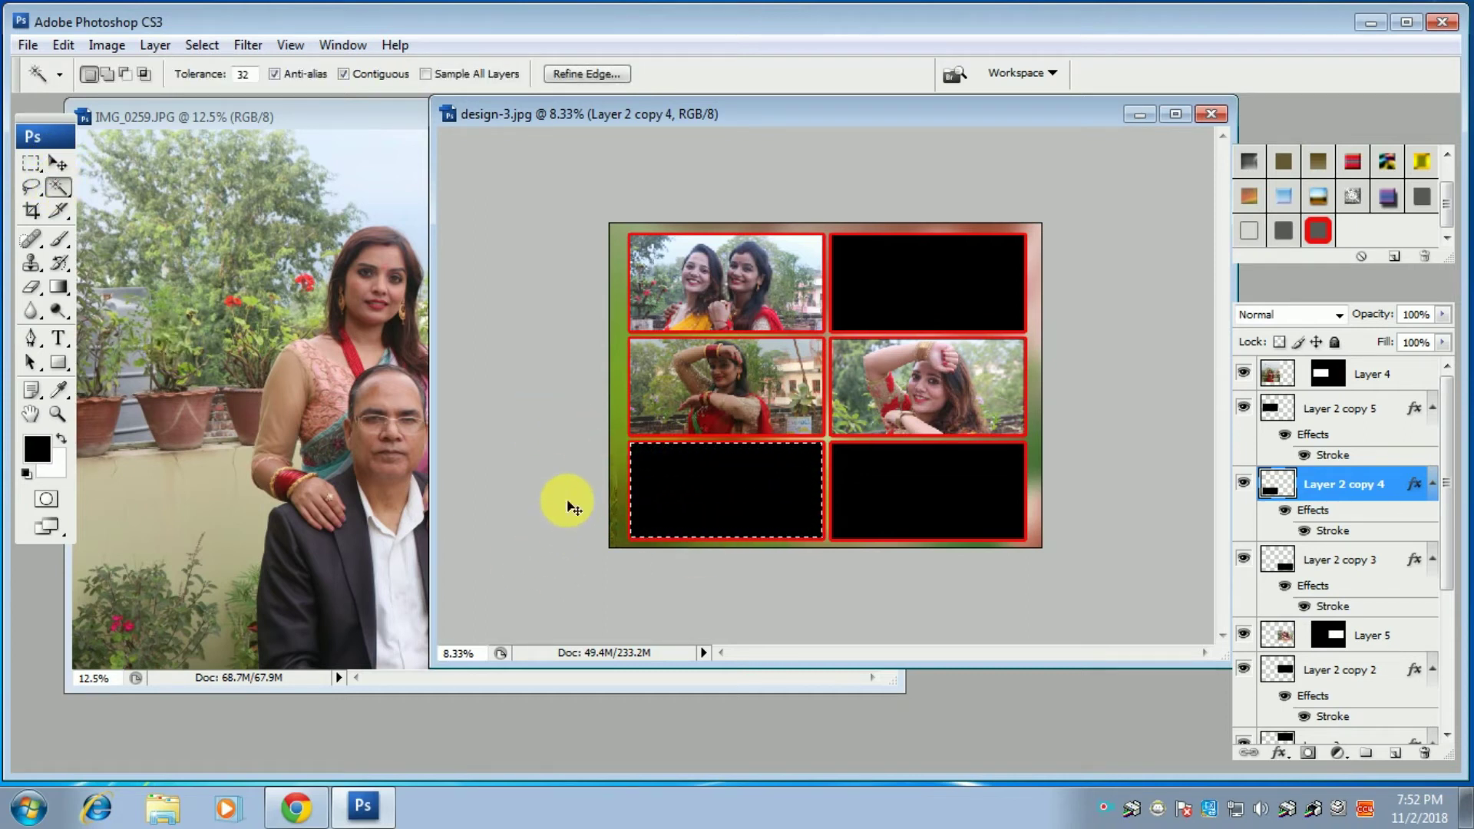
- Paste the copied IMG_0307.JPG photo into the selected lower-left frame and move it to bring the woman's face into view
key(ctrl+shift+v)
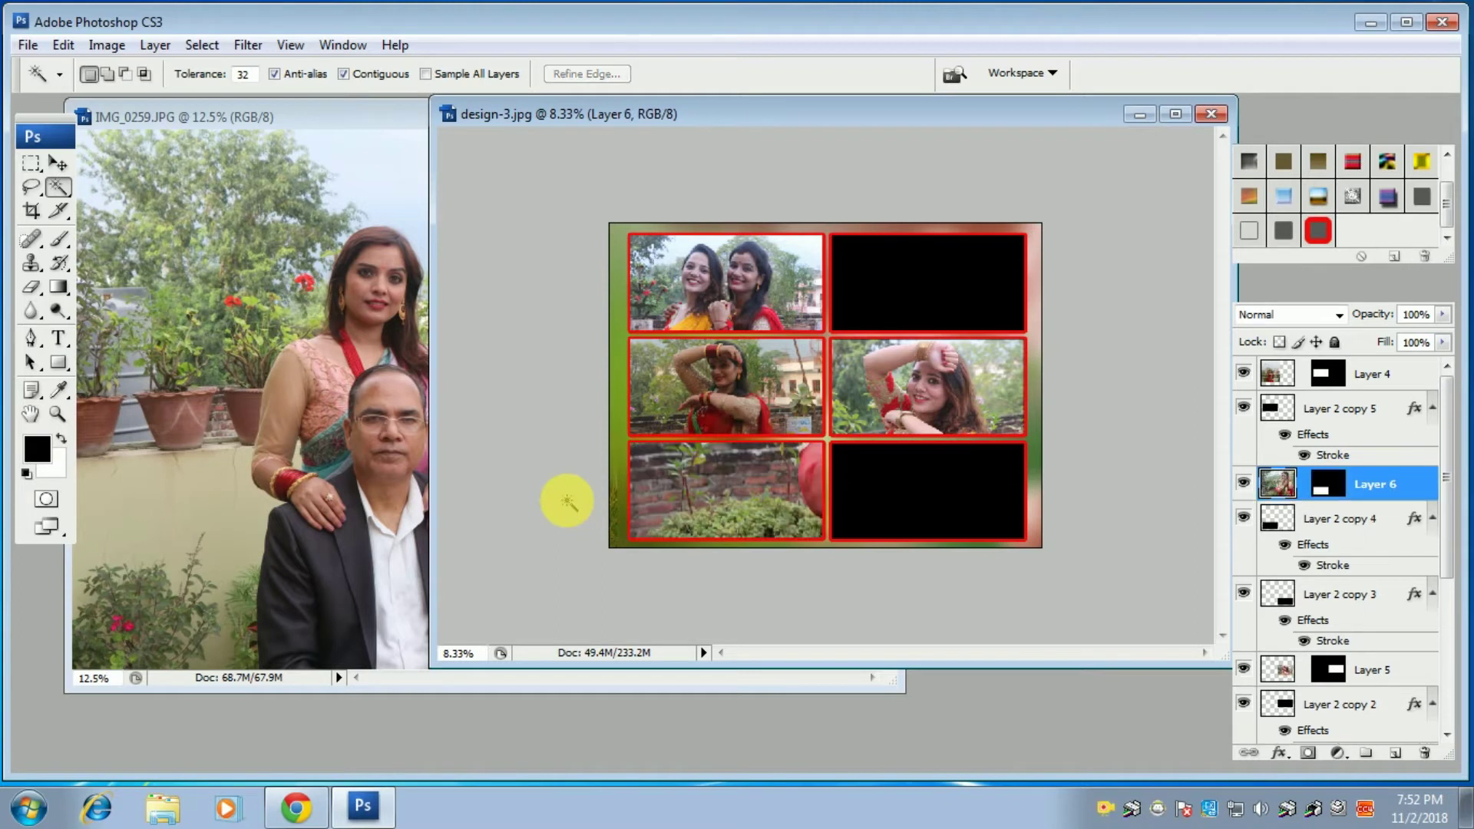
click(59, 165)
drag(756, 487, 688, 525)
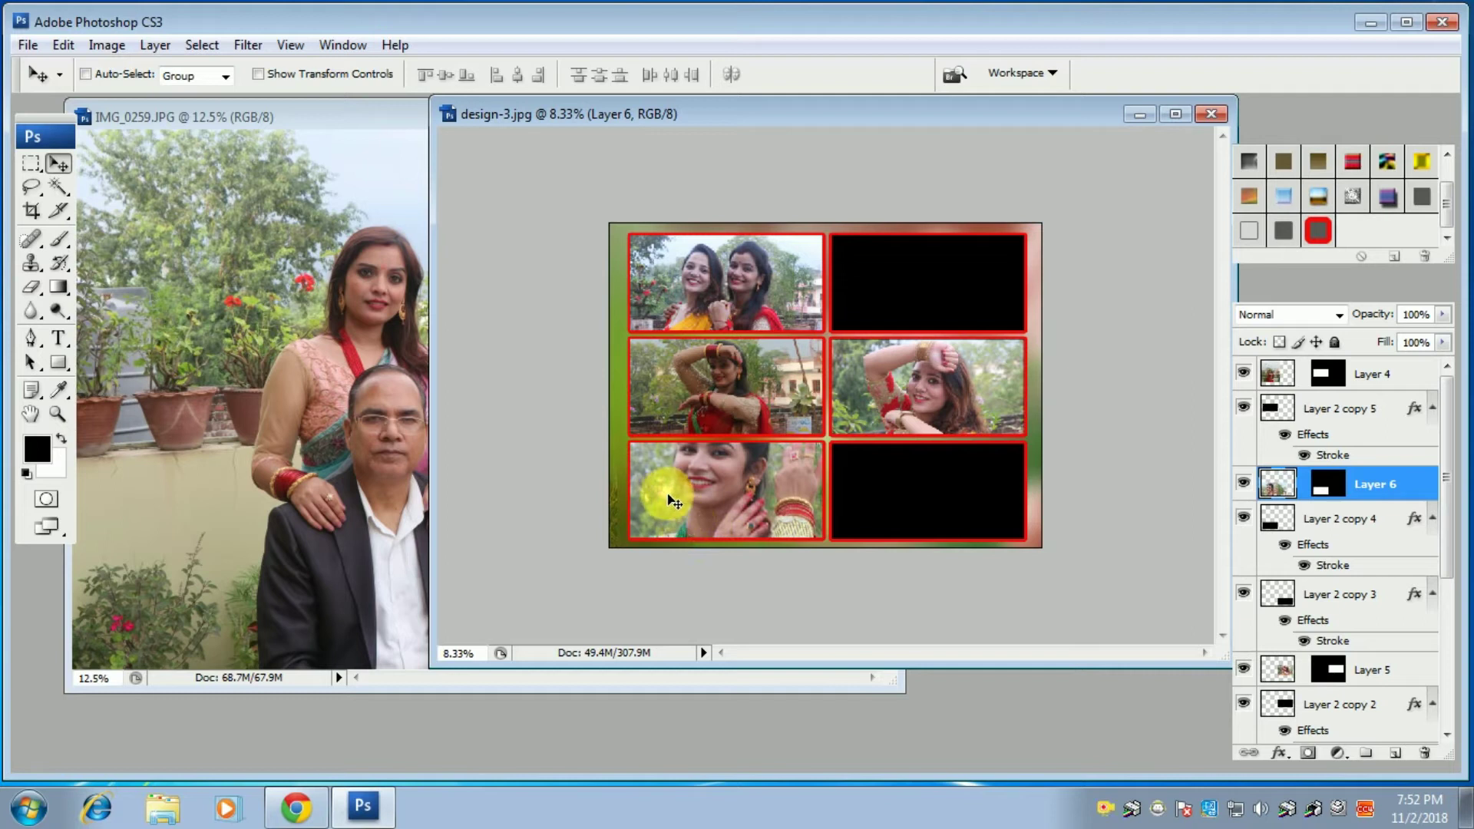
- Scale the IMG_0307.JPG photo to 42.8% and reposition it within the lower-left frame
key(ctrl+t)
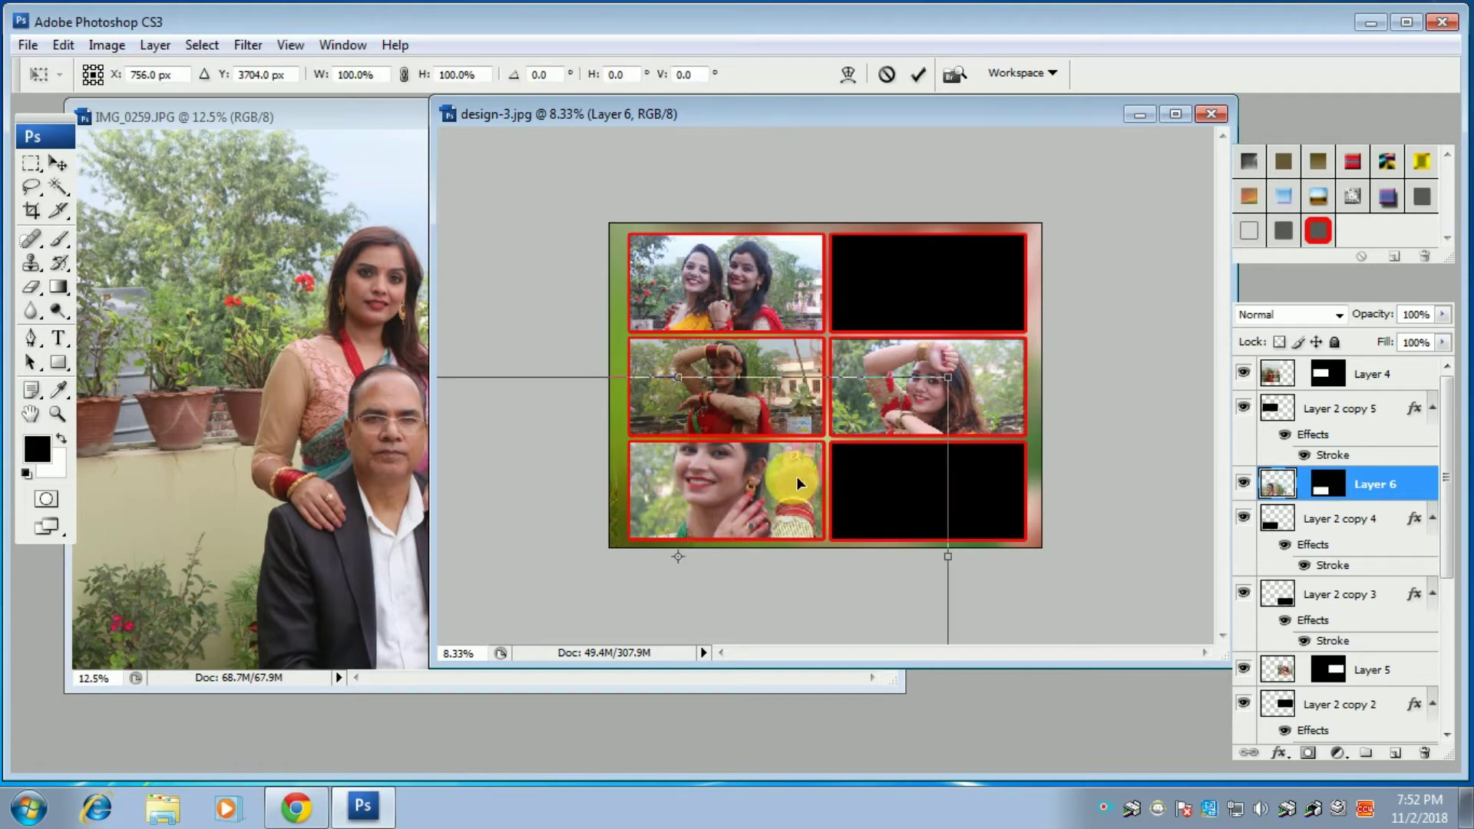
click(1174, 113)
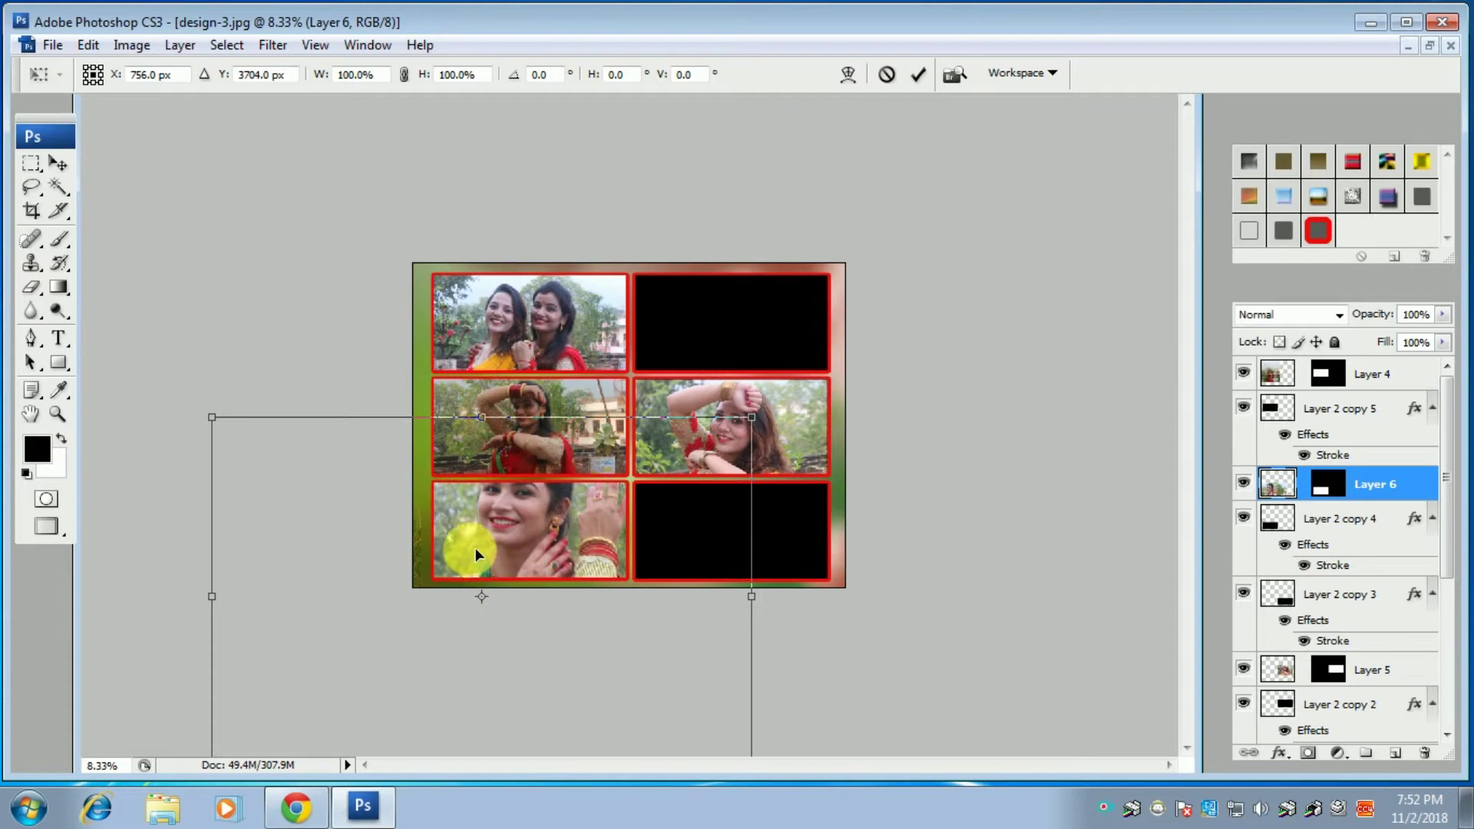
key(ctrl+minus)
key(ctrl+minus)
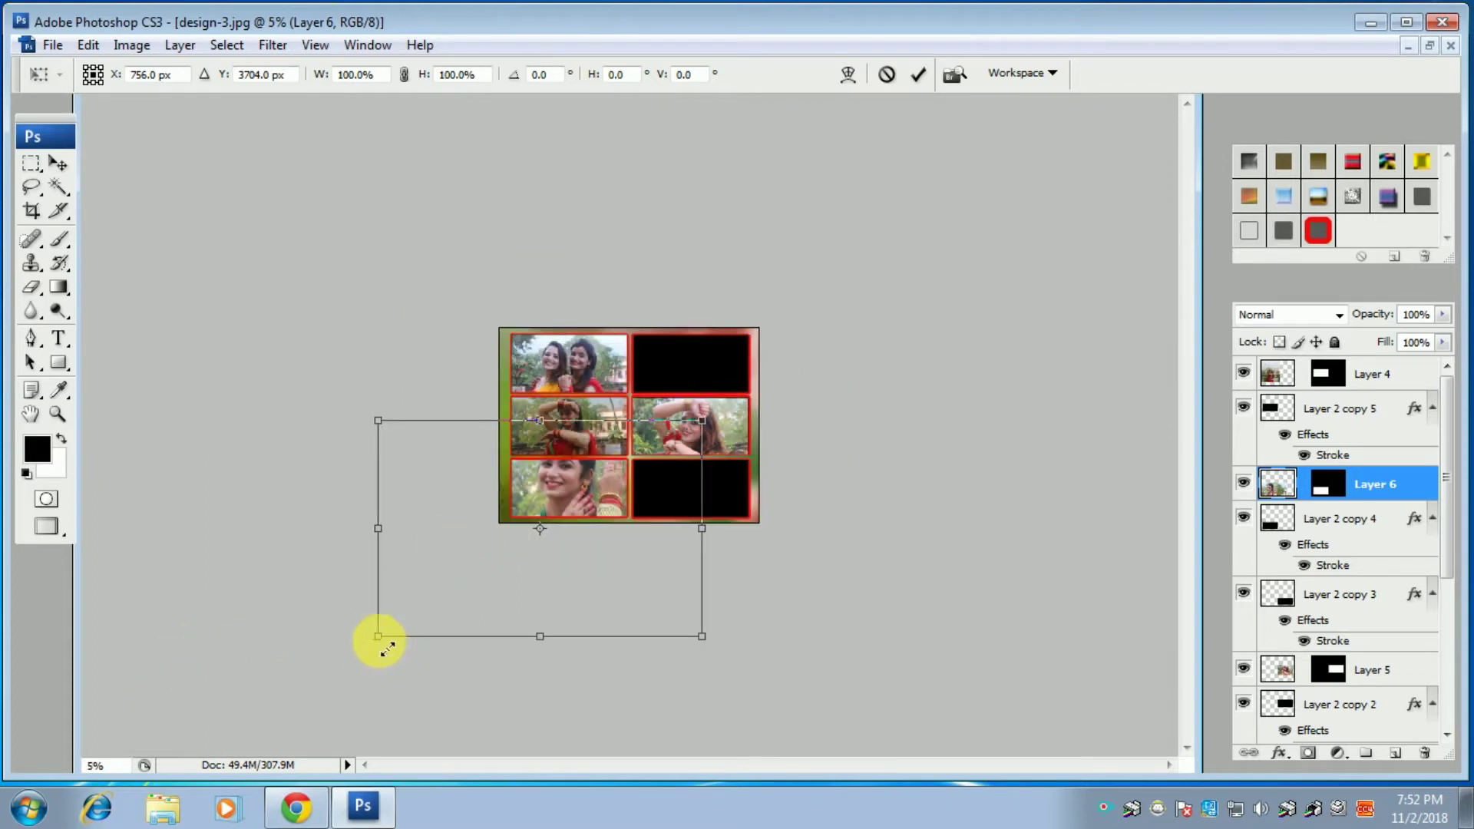
drag(378, 641, 554, 555)
drag(593, 489, 550, 533)
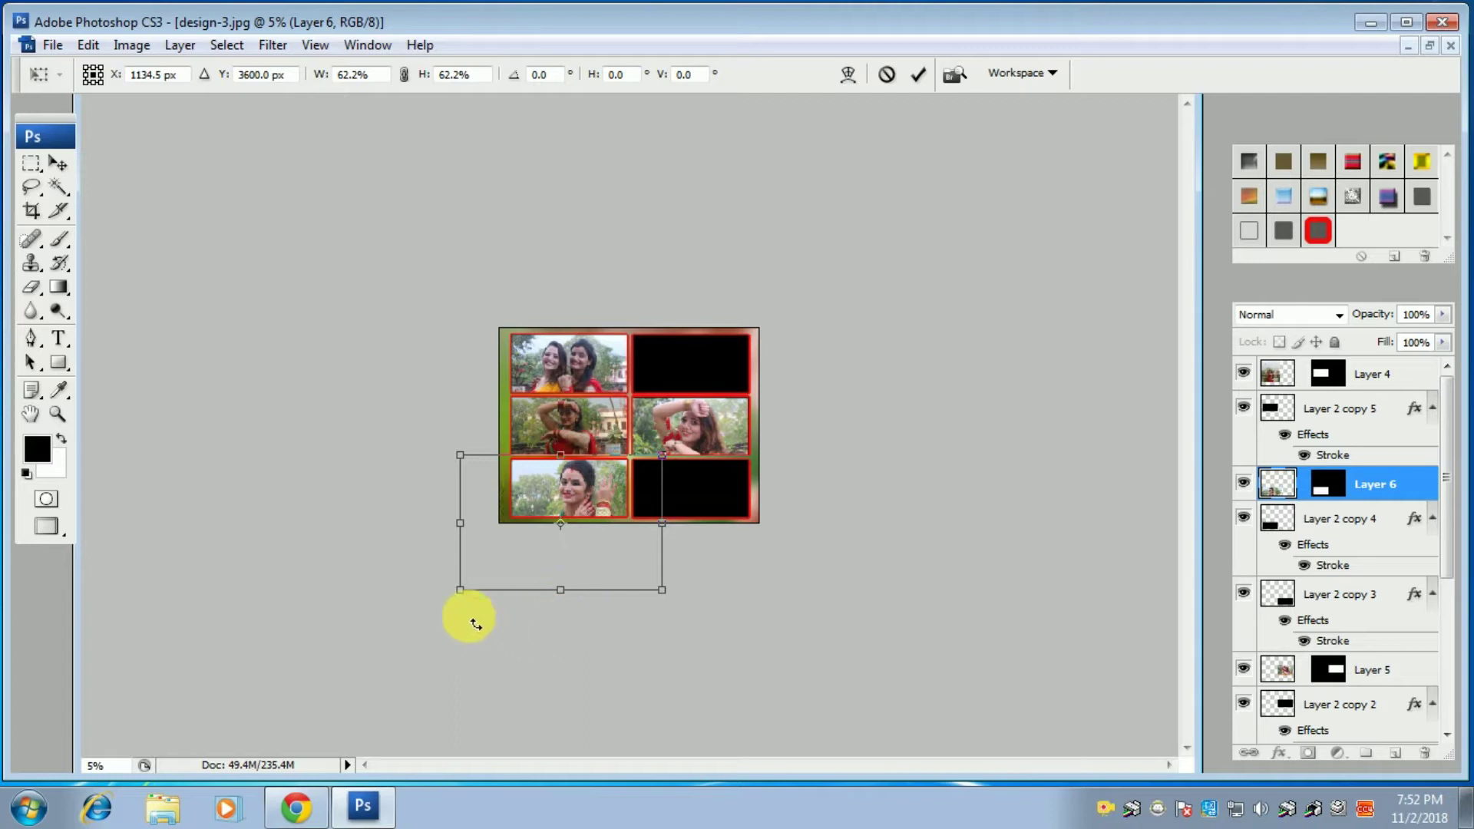
drag(461, 592, 551, 517)
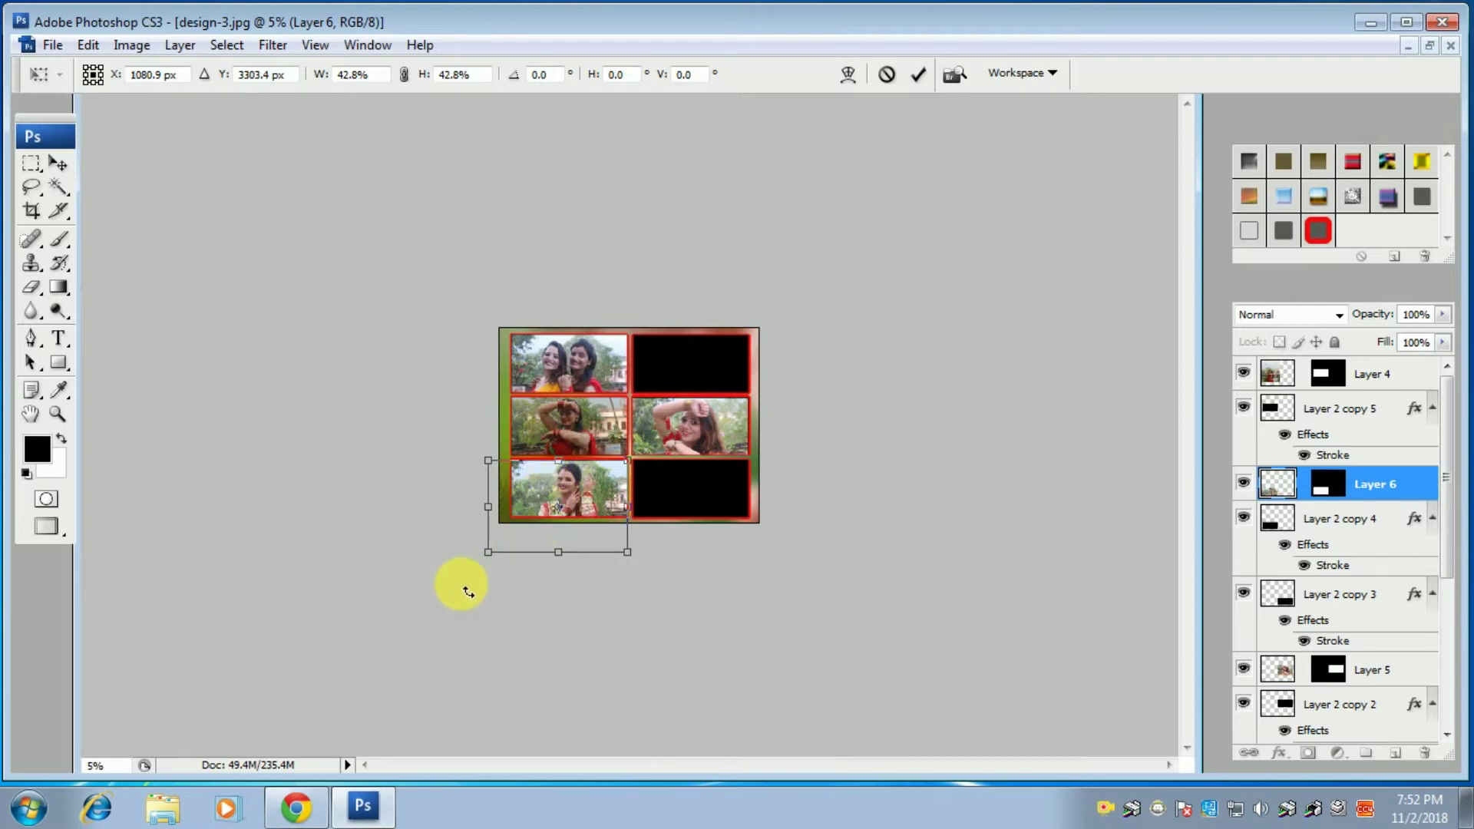
key(Return)
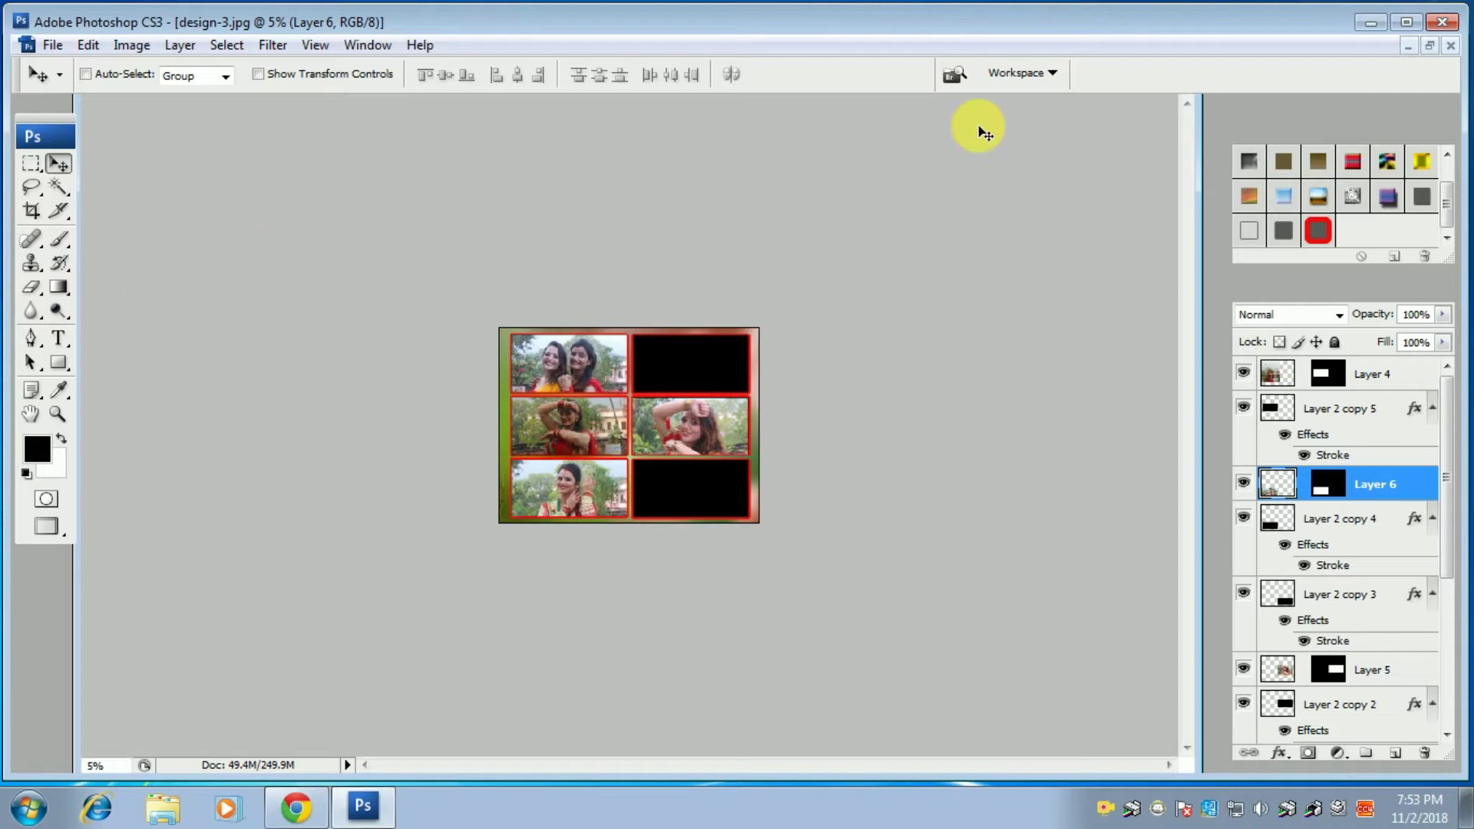
- Copy the entire IMG_0259.JPG family photo and close its file
click(1428, 47)
click(215, 270)
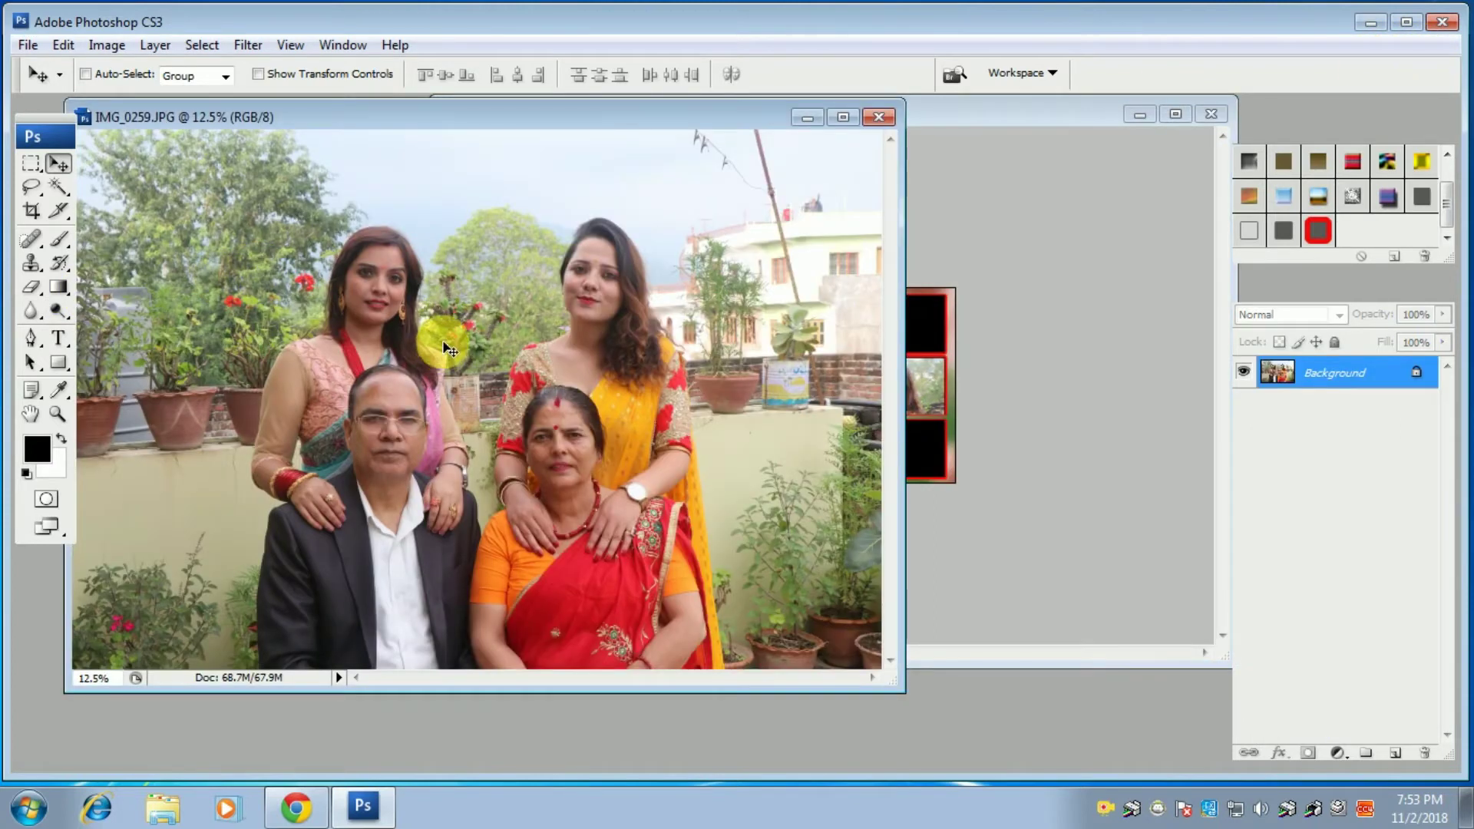
key(ctrl+w)
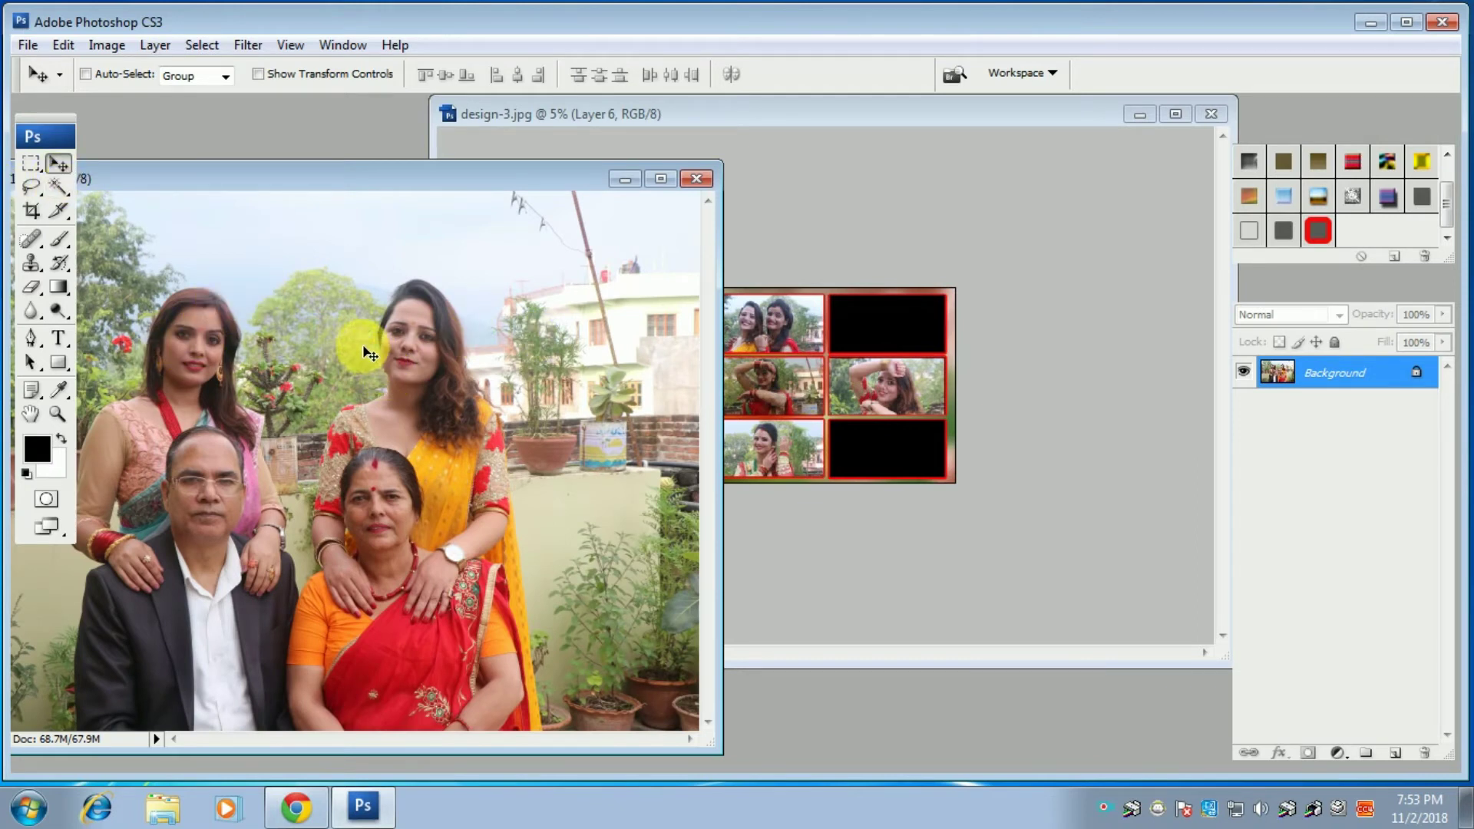
key(ctrl+a)
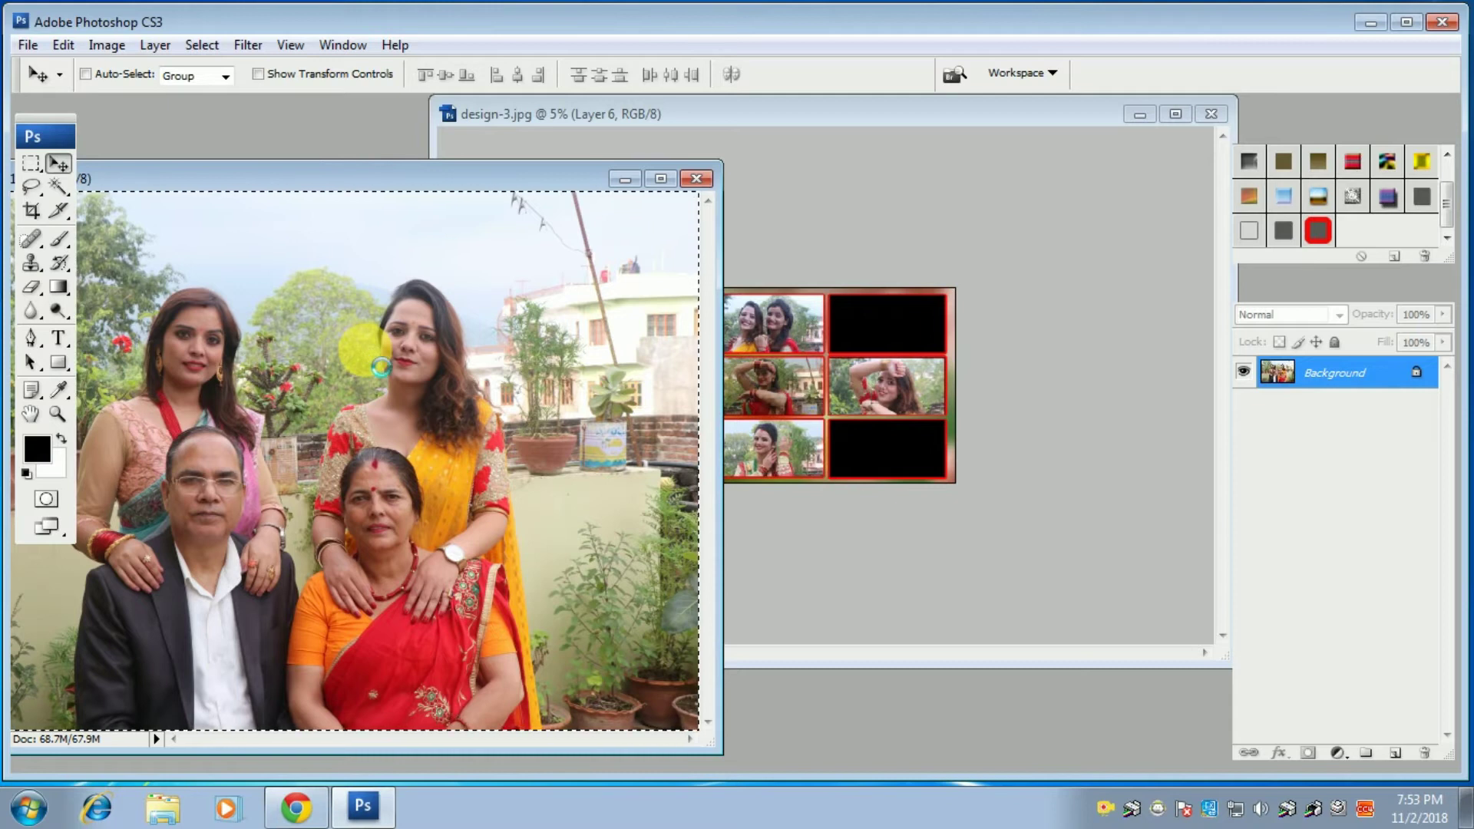
key(ctrl+w)
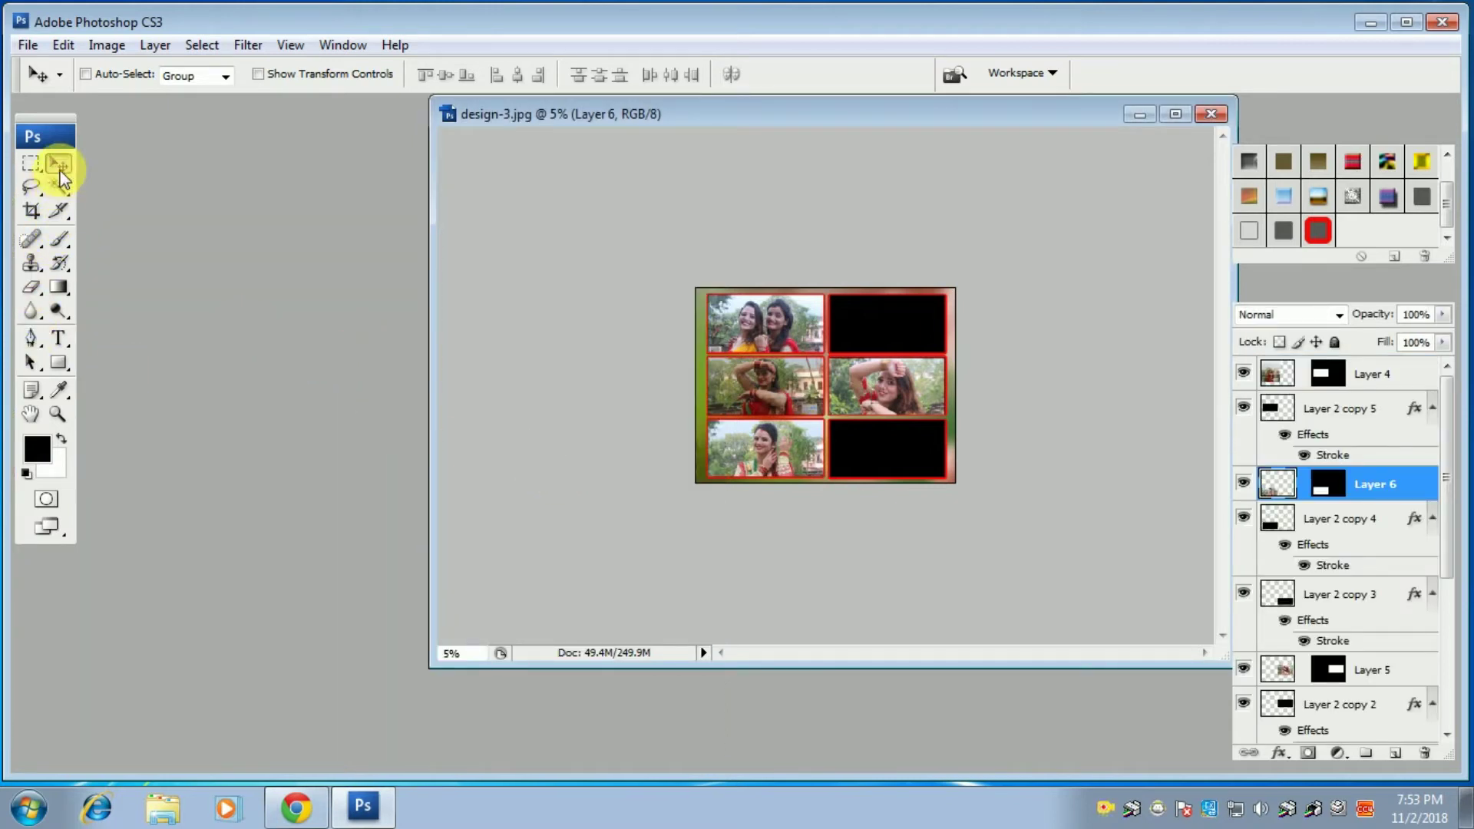
- Activate Layer 2 copy, select its black upper-right frame with the Magic Wand and paste the family photo into it
right_click(859, 321)
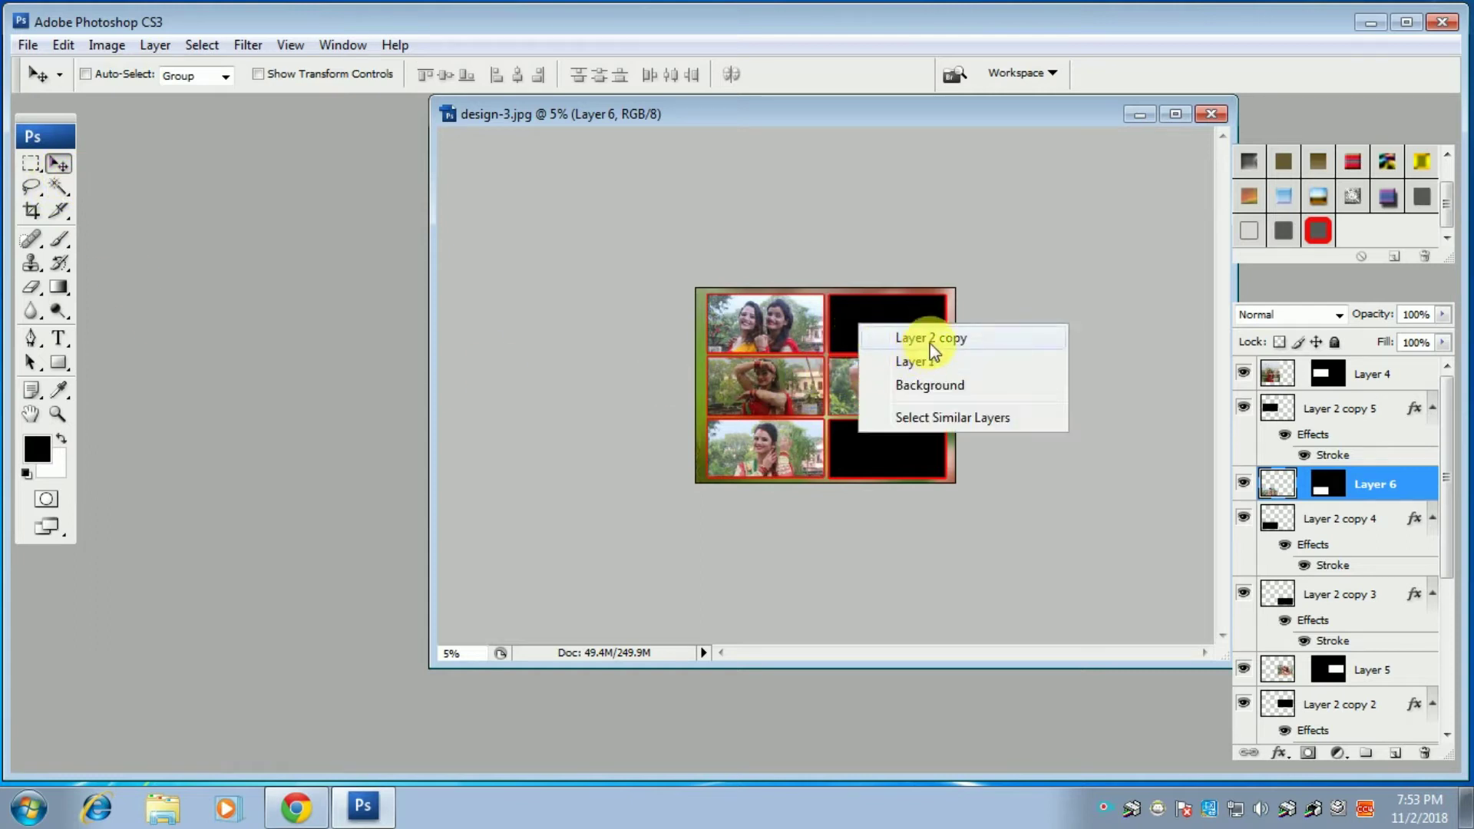
click(927, 338)
click(58, 188)
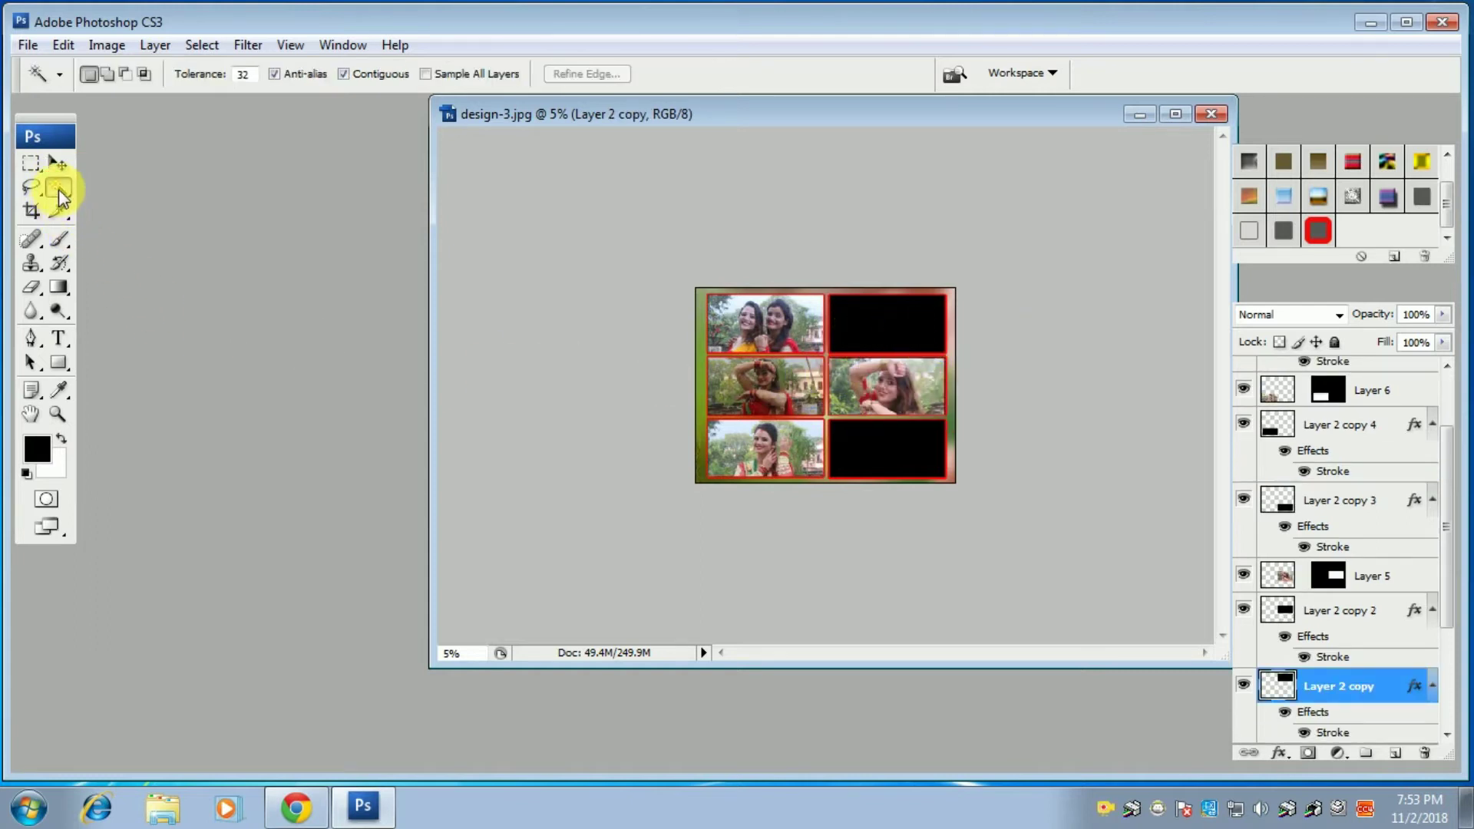
click(872, 346)
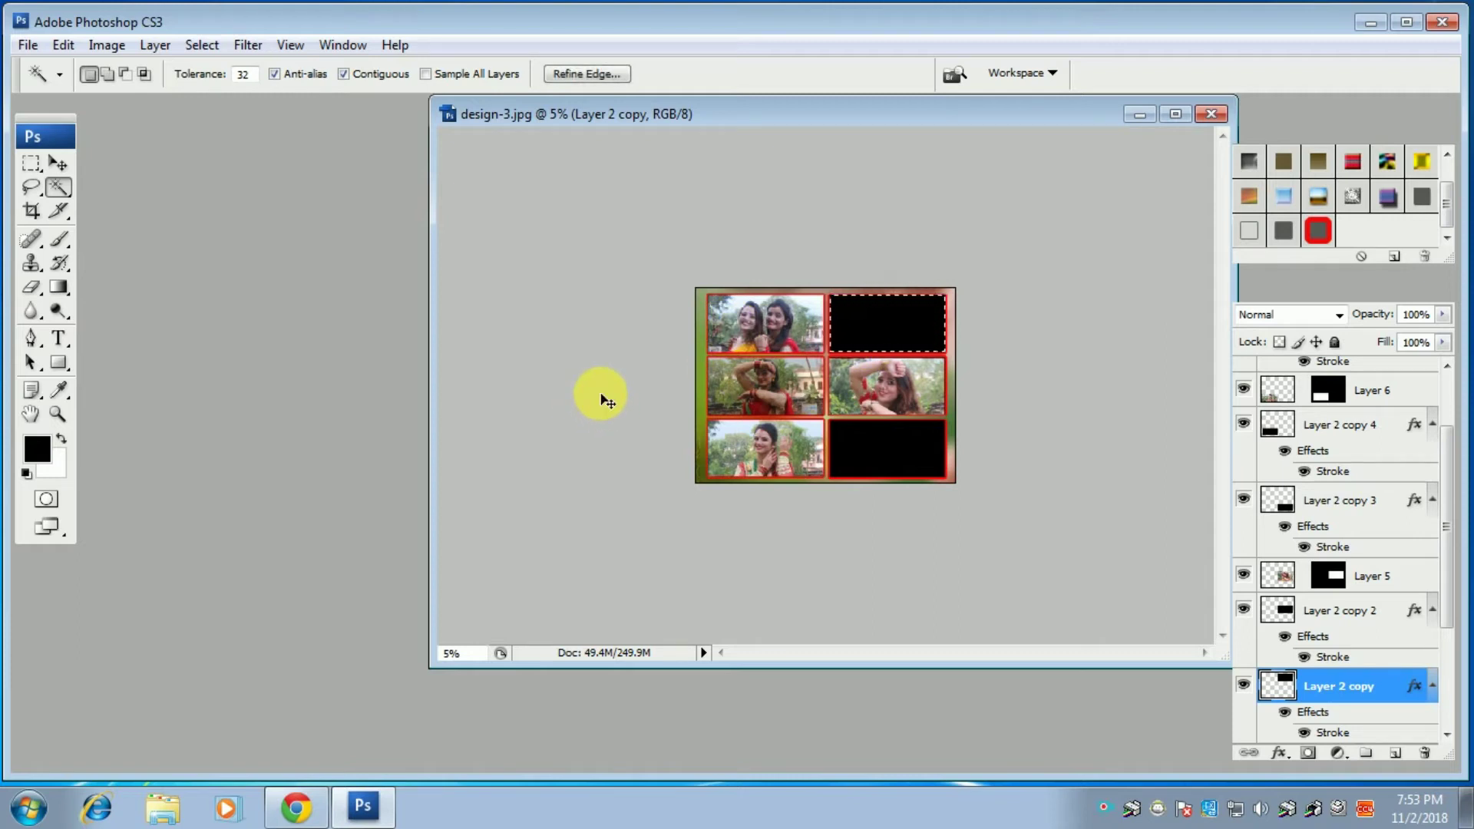
key(ctrl+shift+v)
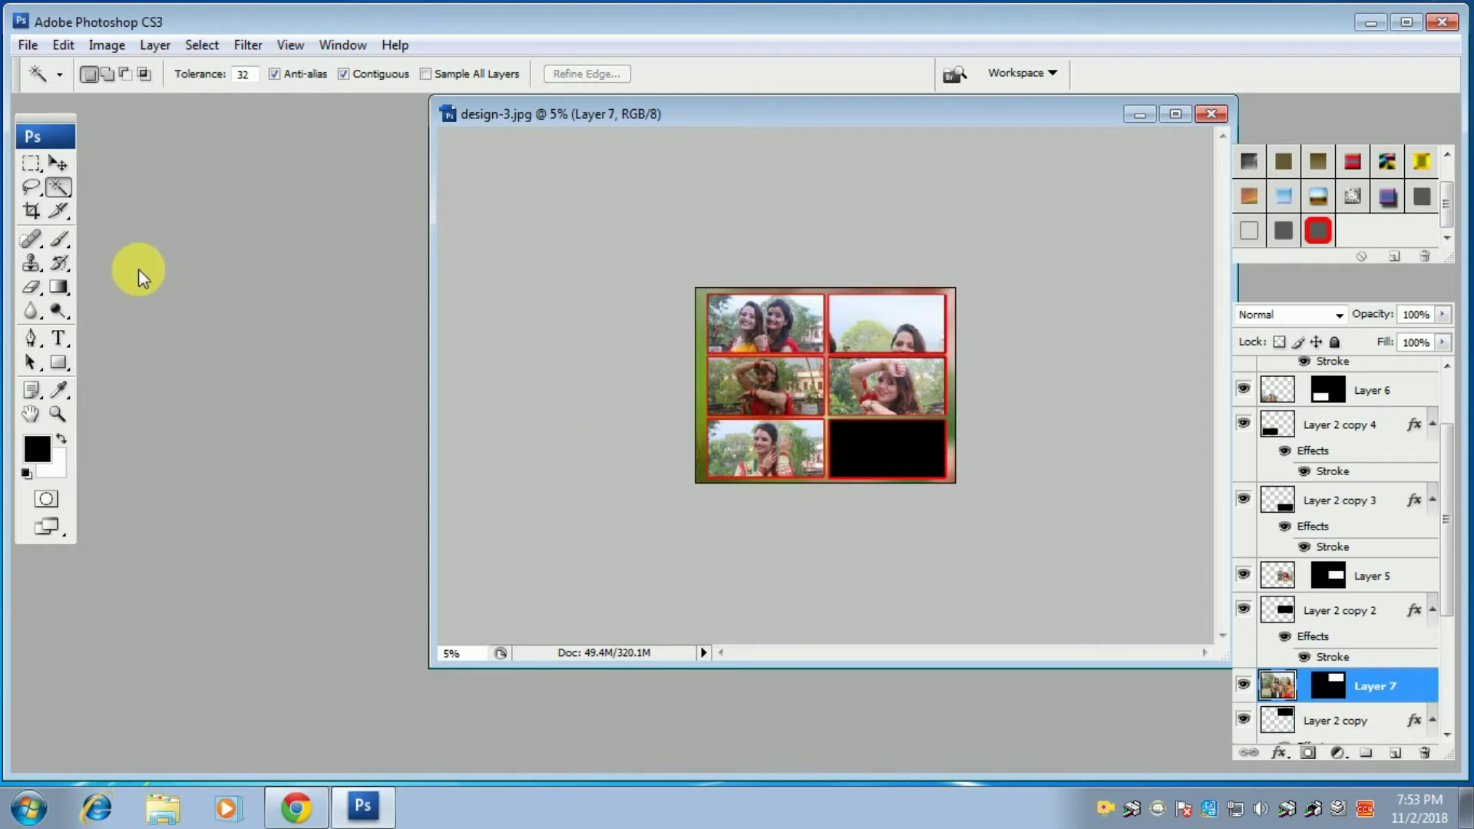
- Scale the pasted family photo to 43.8% and position it over the upper-right frame
click(1140, 115)
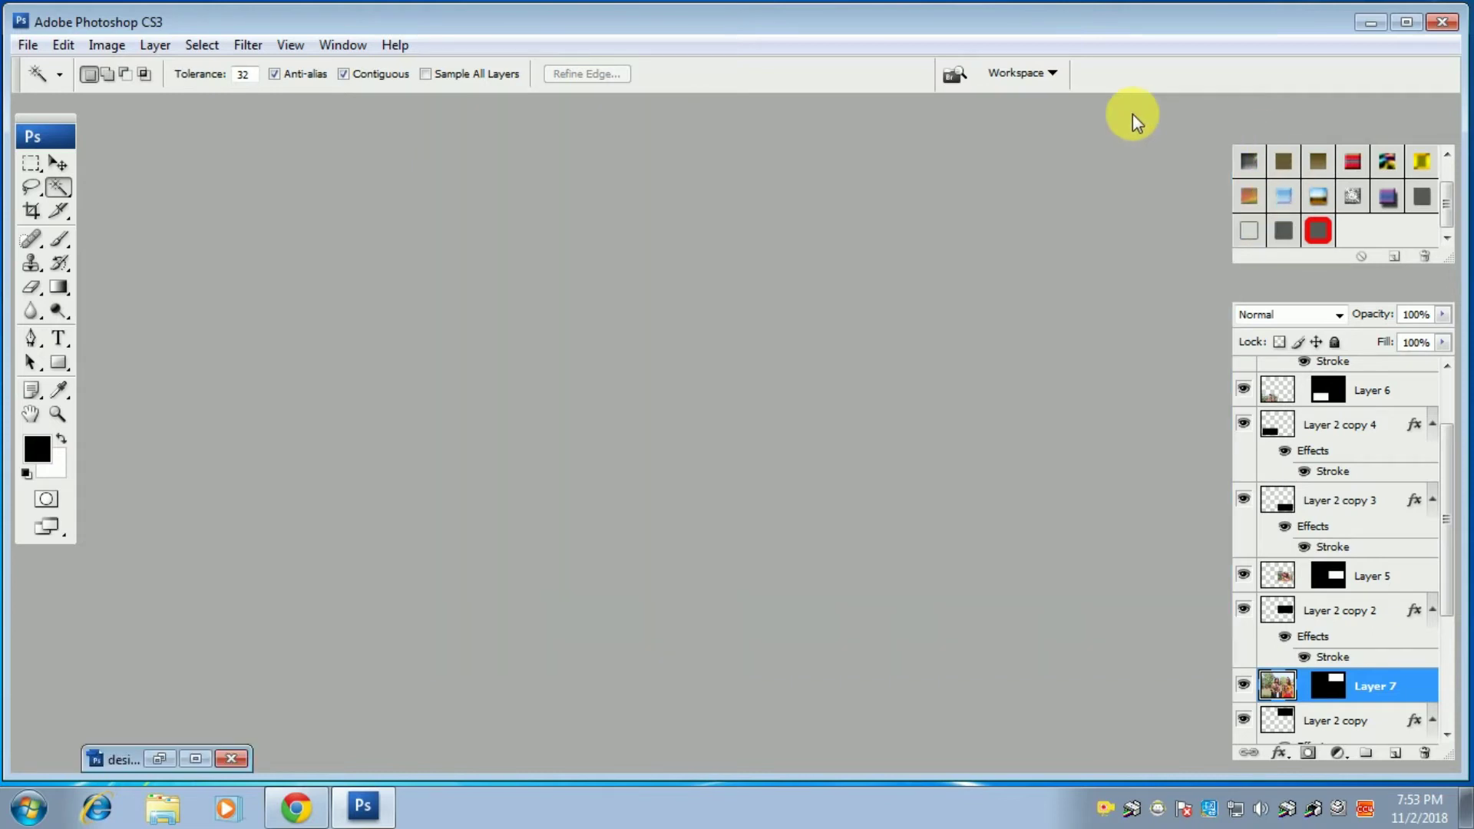
click(191, 759)
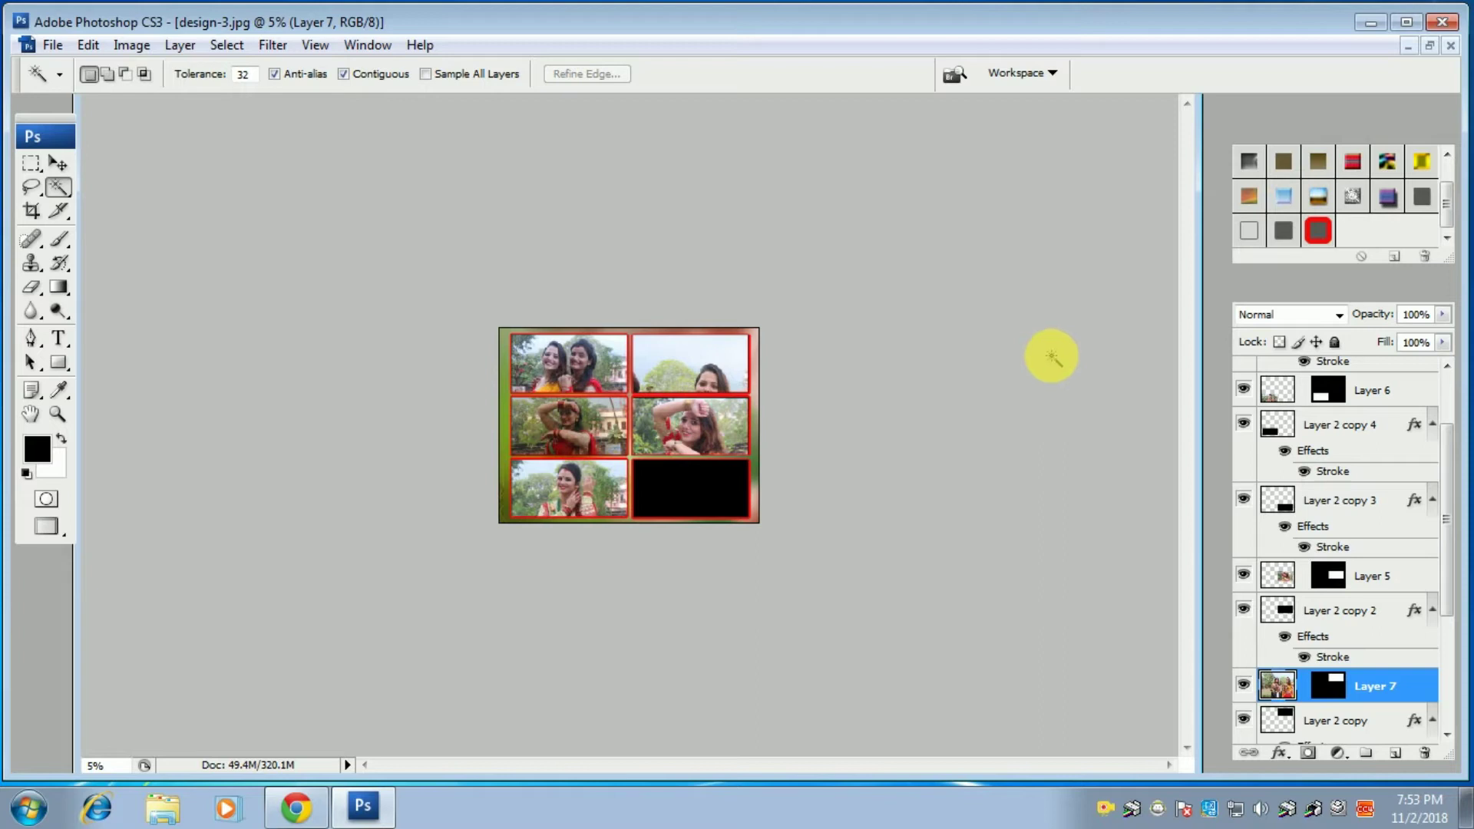
click(58, 164)
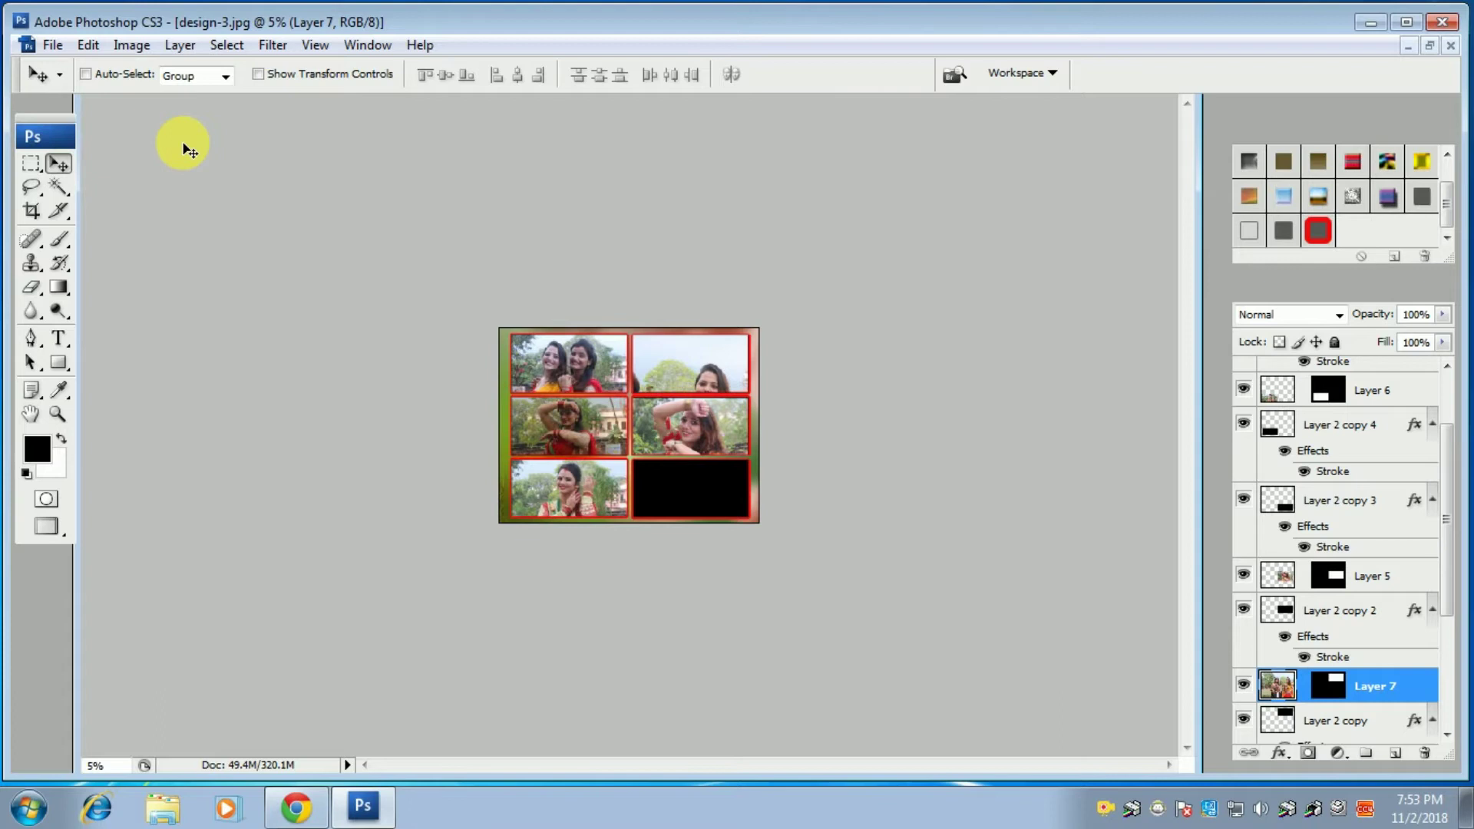
key(ctrl+t)
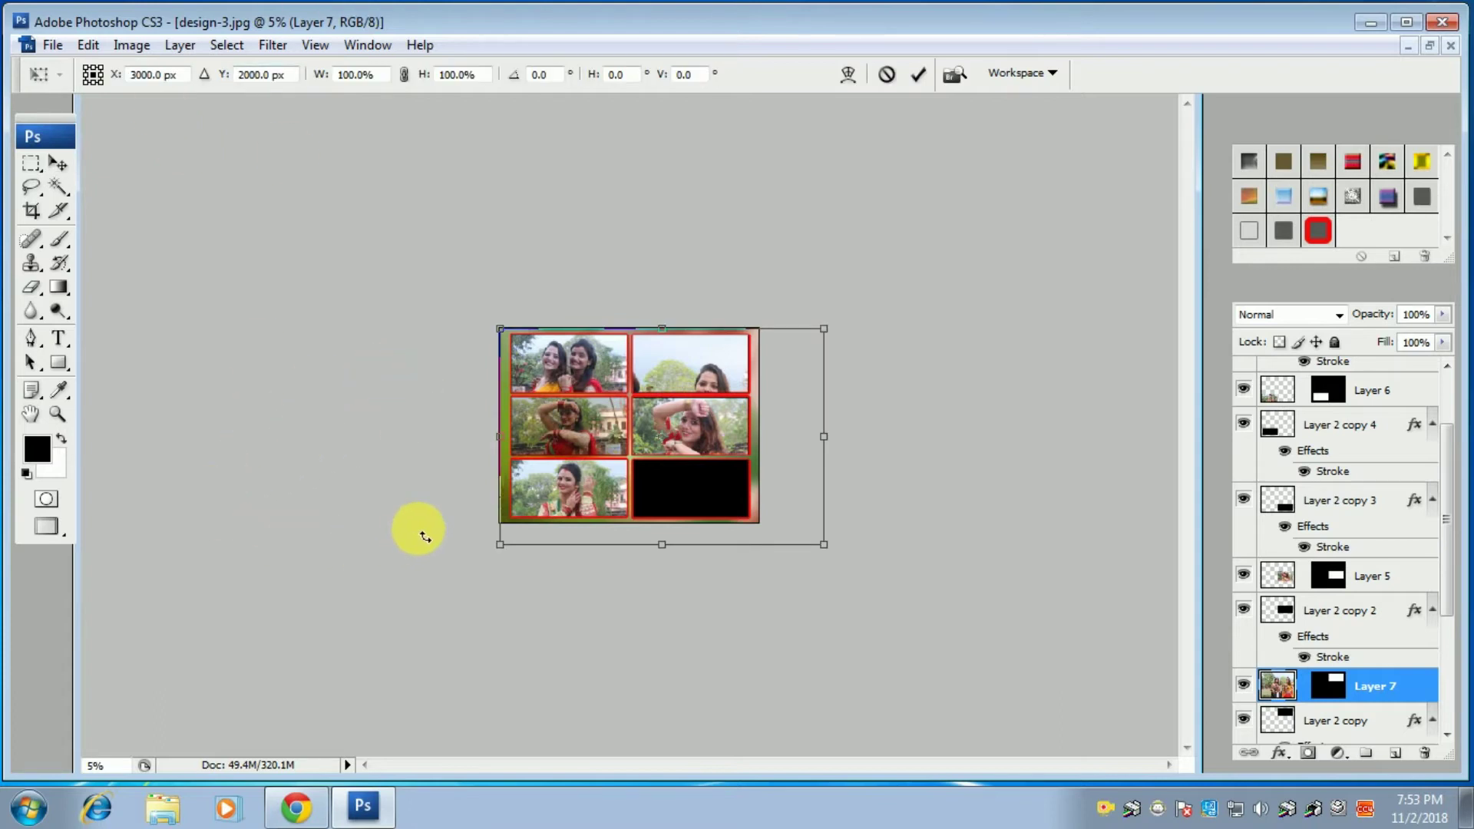
drag(506, 553, 642, 448)
mouse_move(734, 366)
mouse_down()
mouse_move(689, 370)
mouse_move(683, 352)
mouse_move(781, 332)
mouse_move(730, 342)
mouse_move(741, 338)
mouse_up()
mouse_move(670, 371)
mouse_down()
mouse_move(678, 348)
mouse_move(694, 366)
mouse_up()
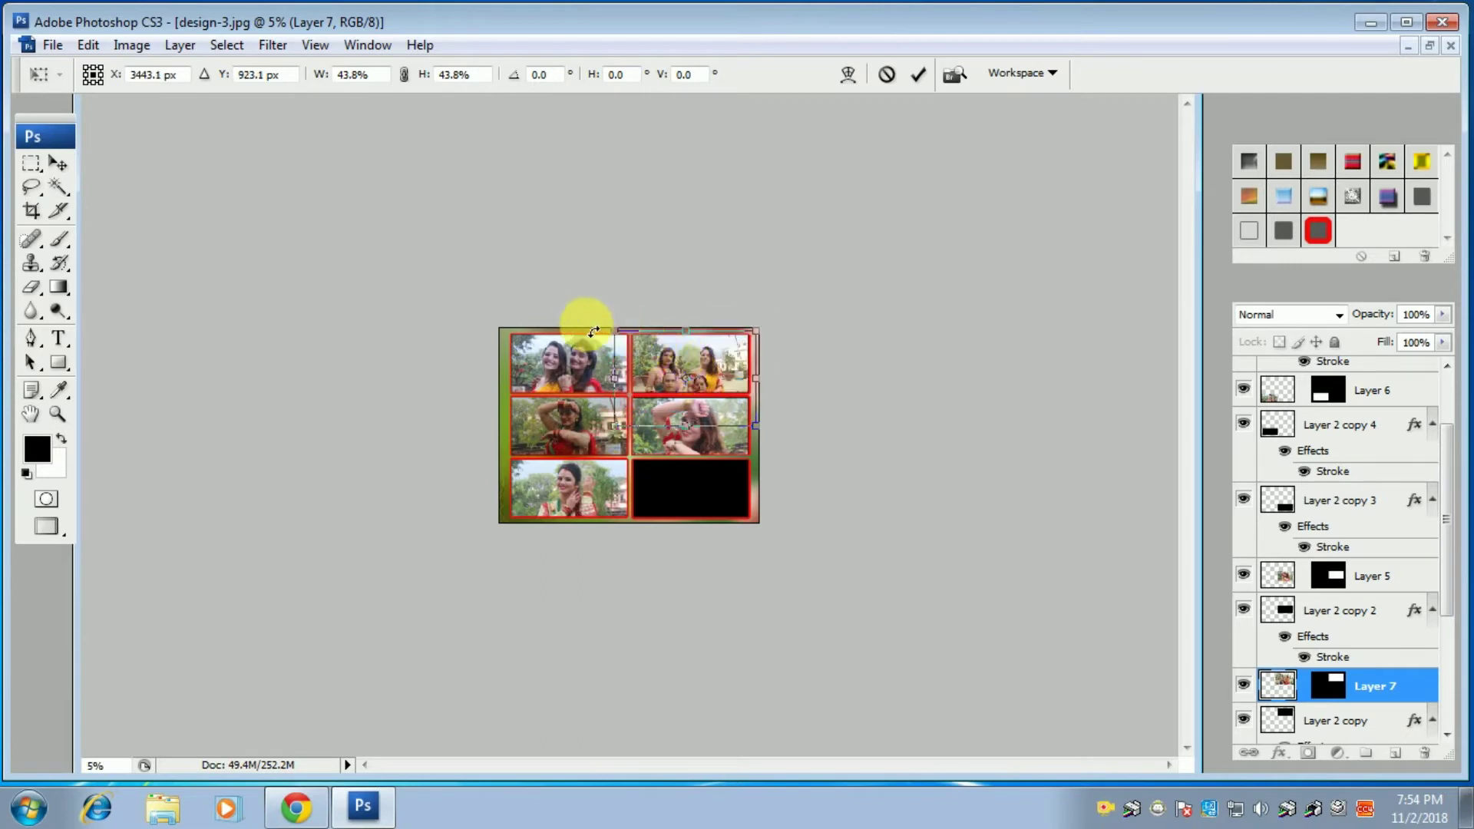
key(Return)
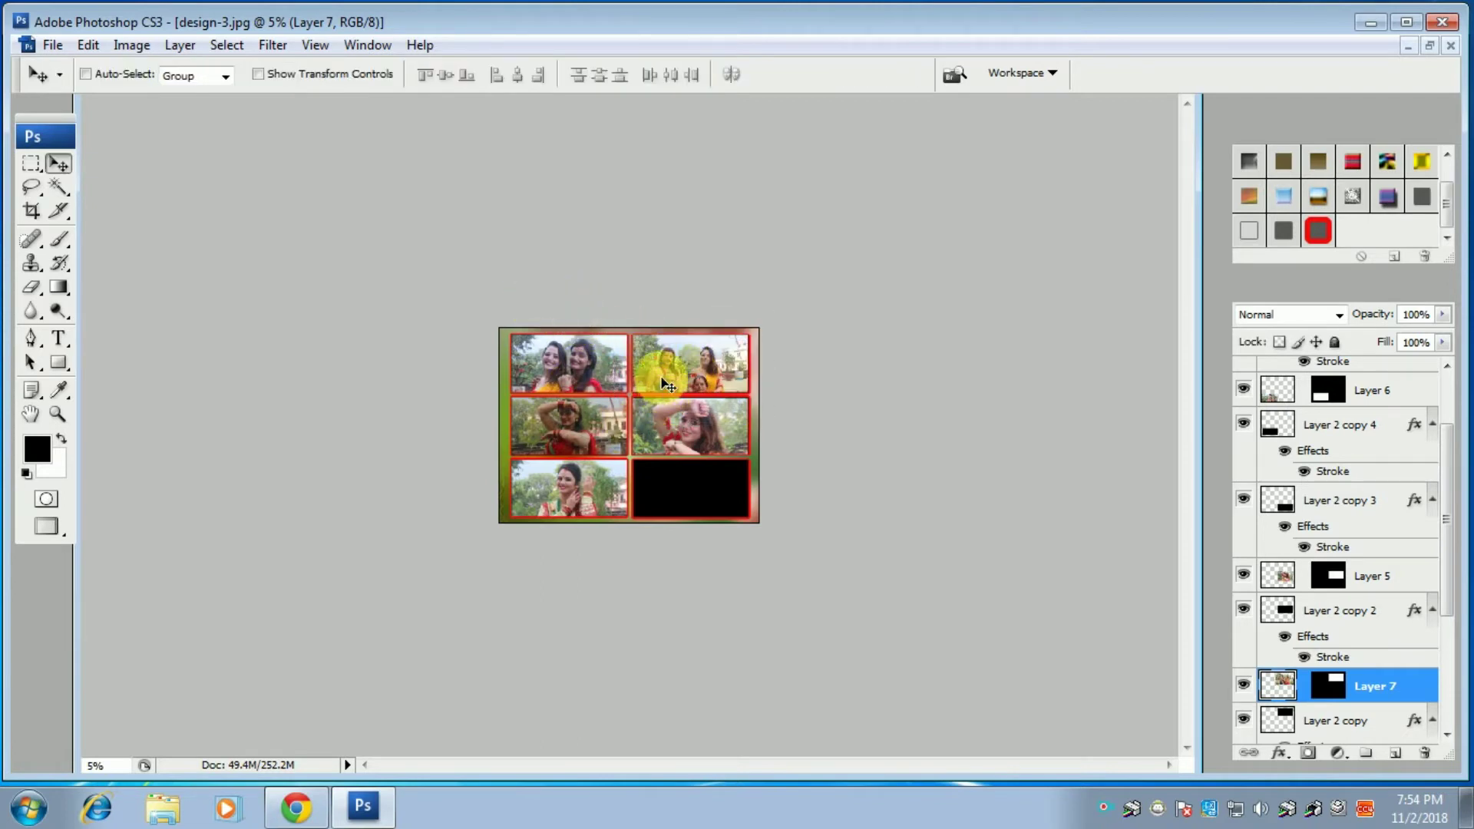
- Reposition the family photo in the upper-right frame and scale it to a further 86.3%, shifting it right to cover the frame's edge
drag(673, 374, 715, 395)
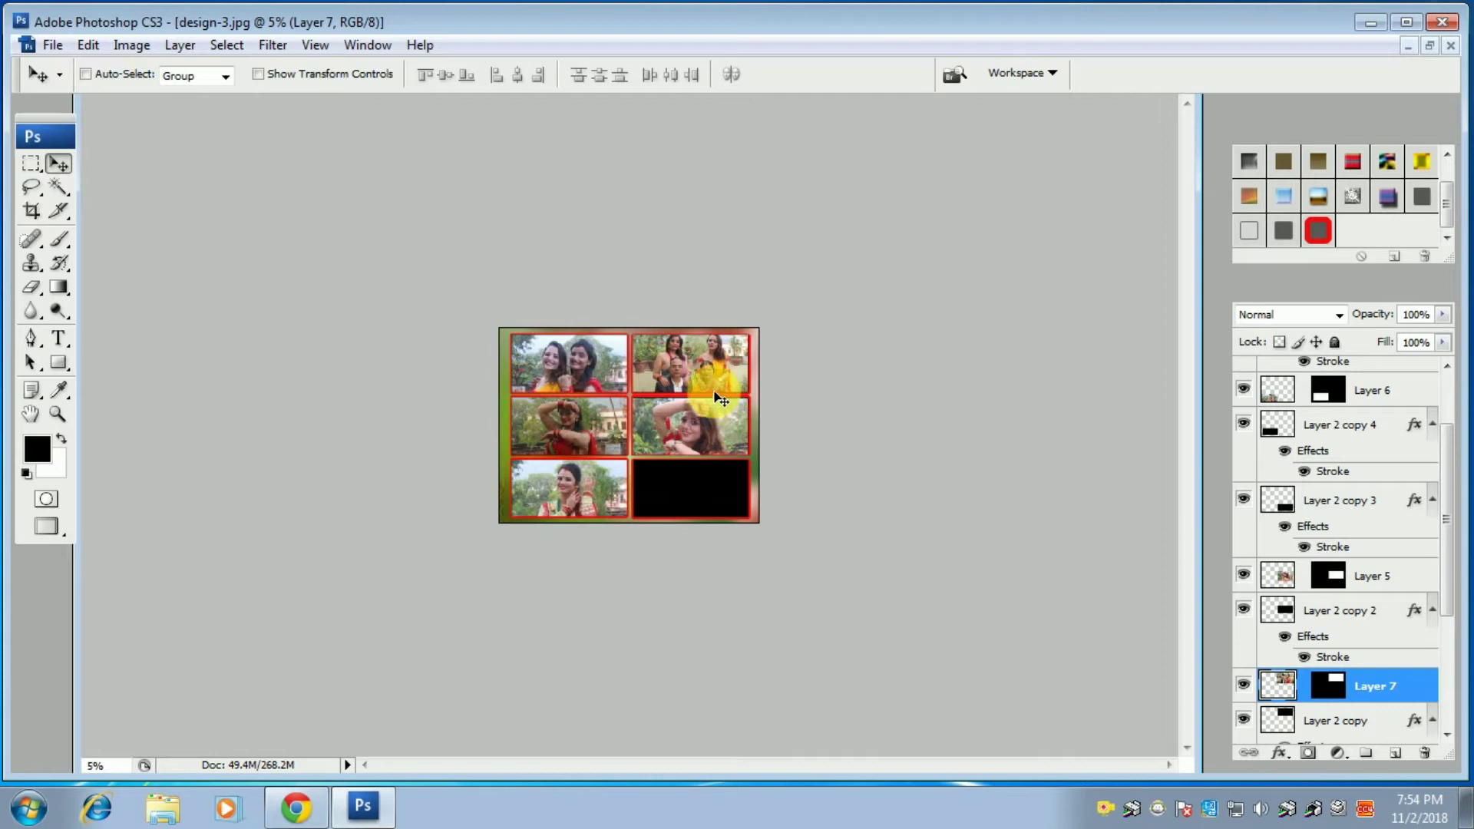
key(ctrl+t)
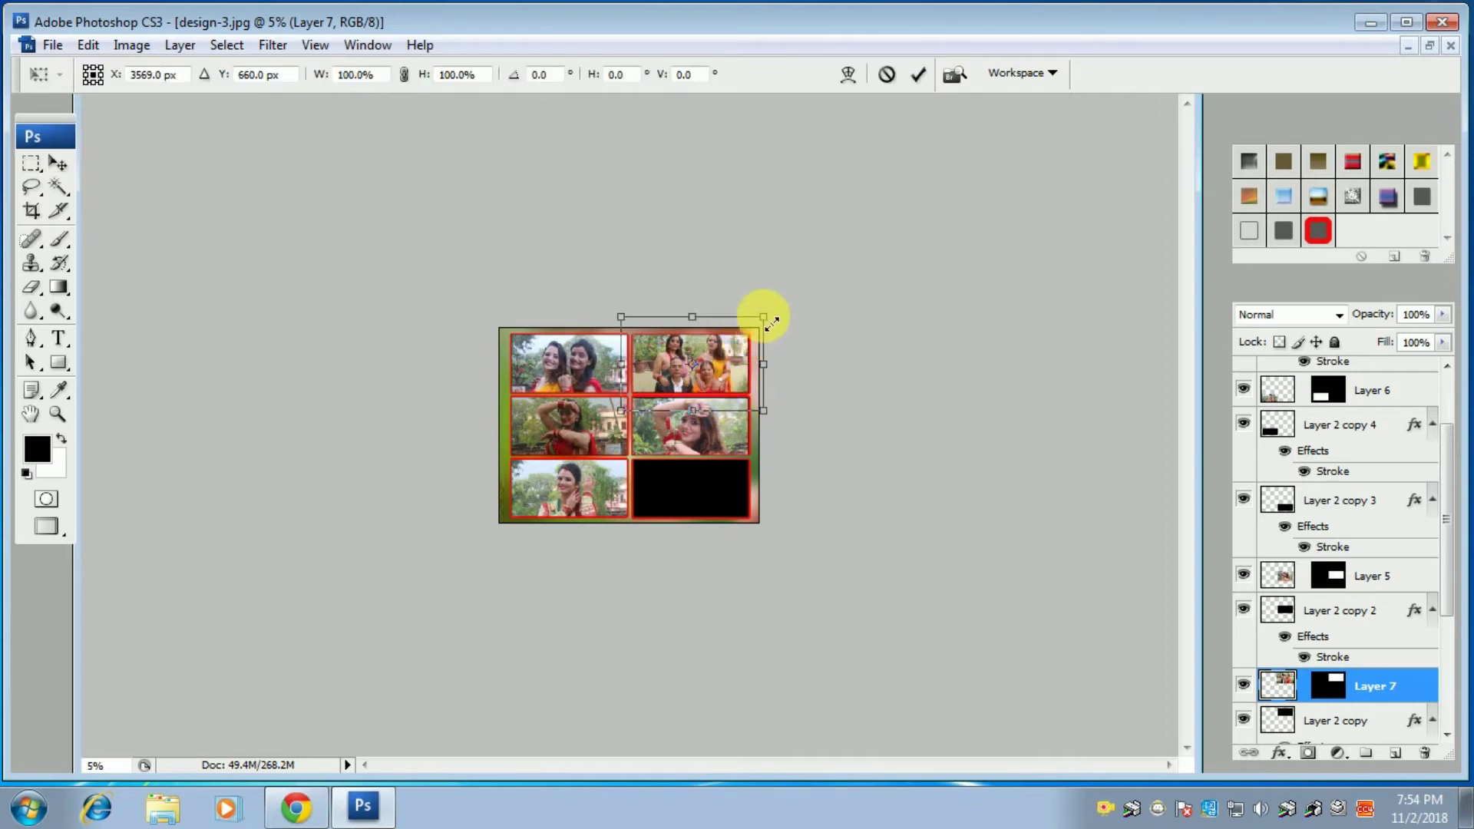
drag(763, 317, 750, 344)
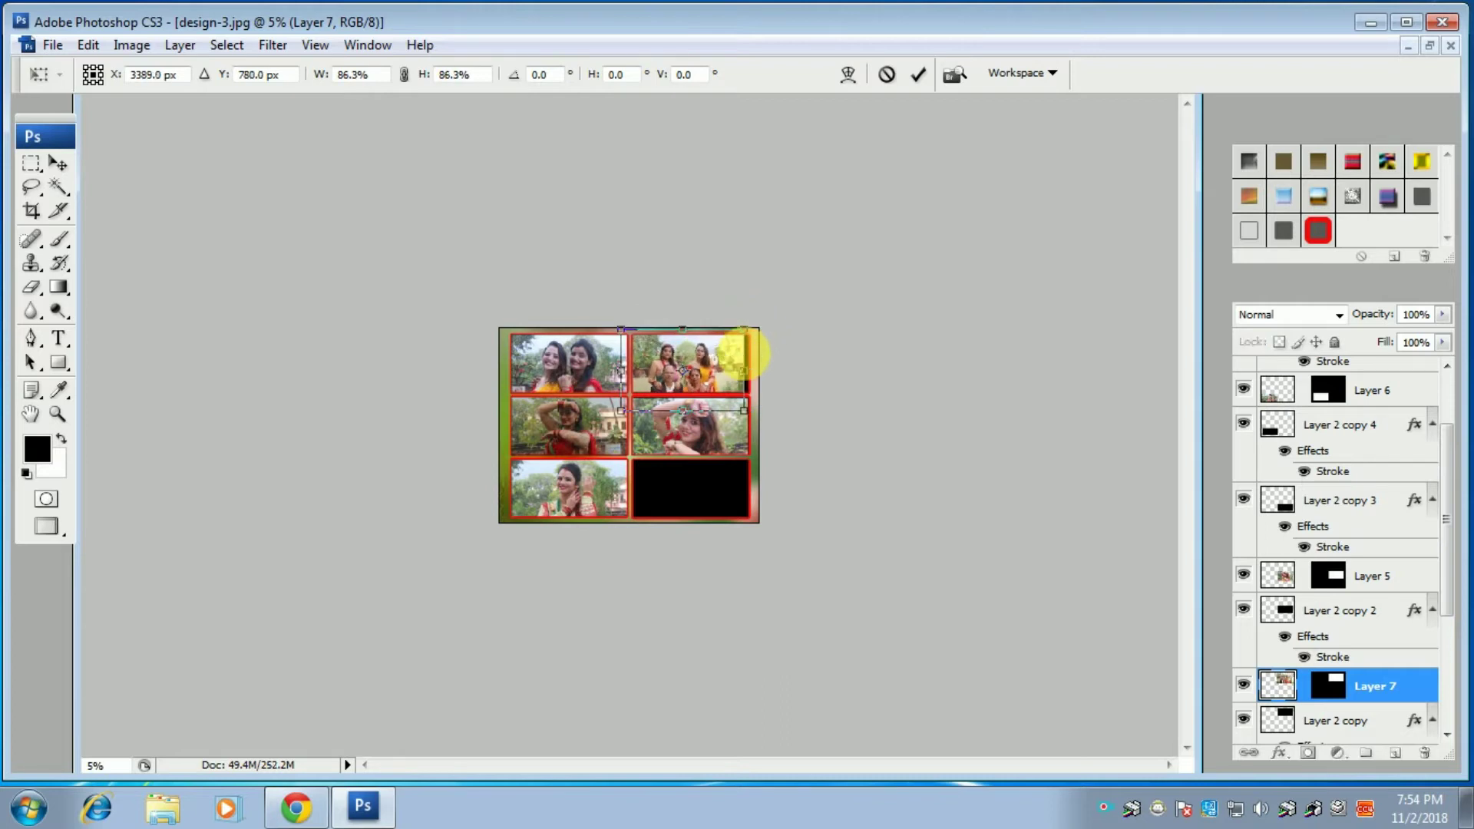
key(Right)
key(Right)
key(Right)
key(Right)
key(Right)
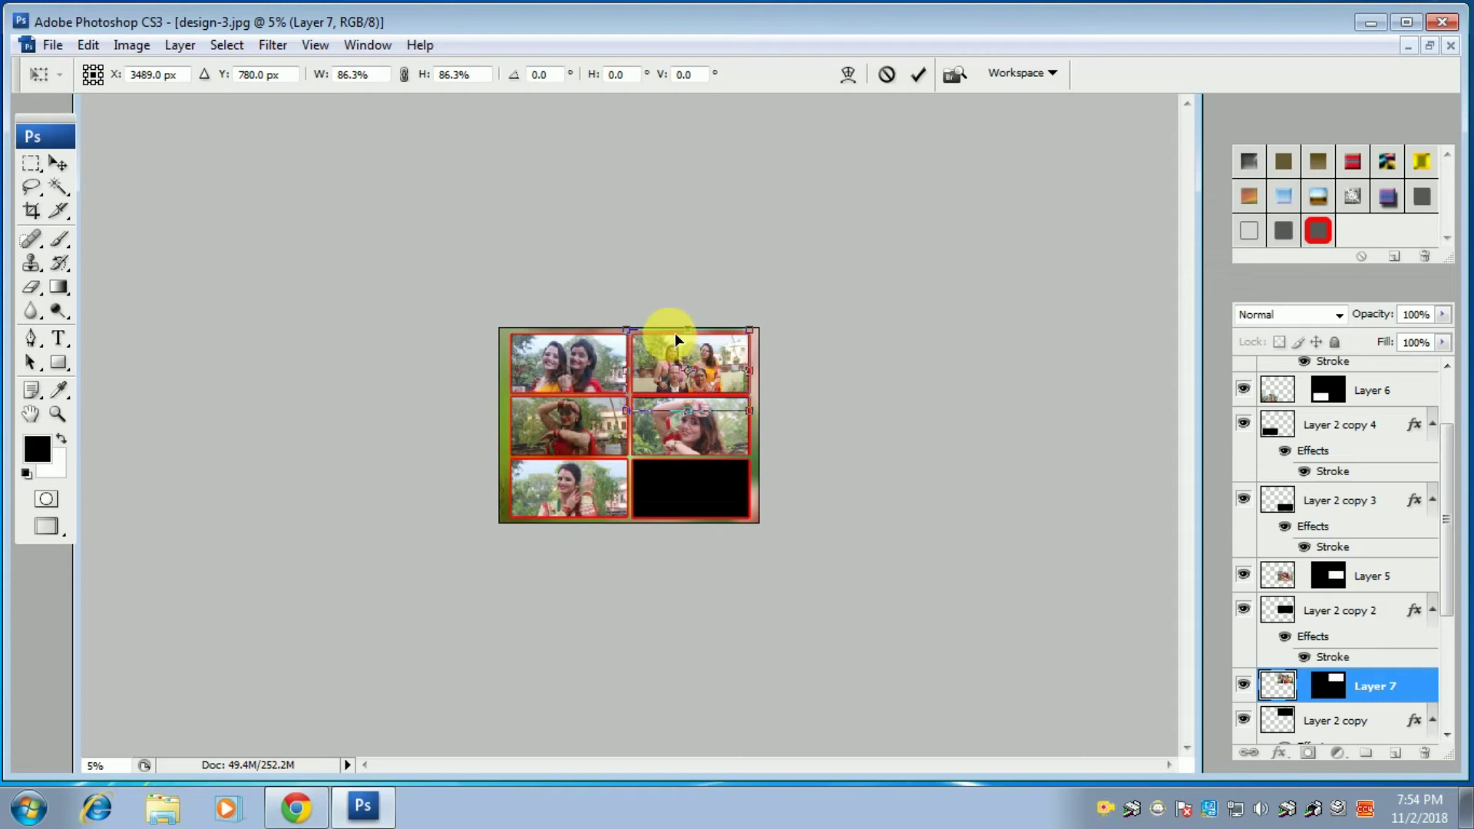
key(Return)
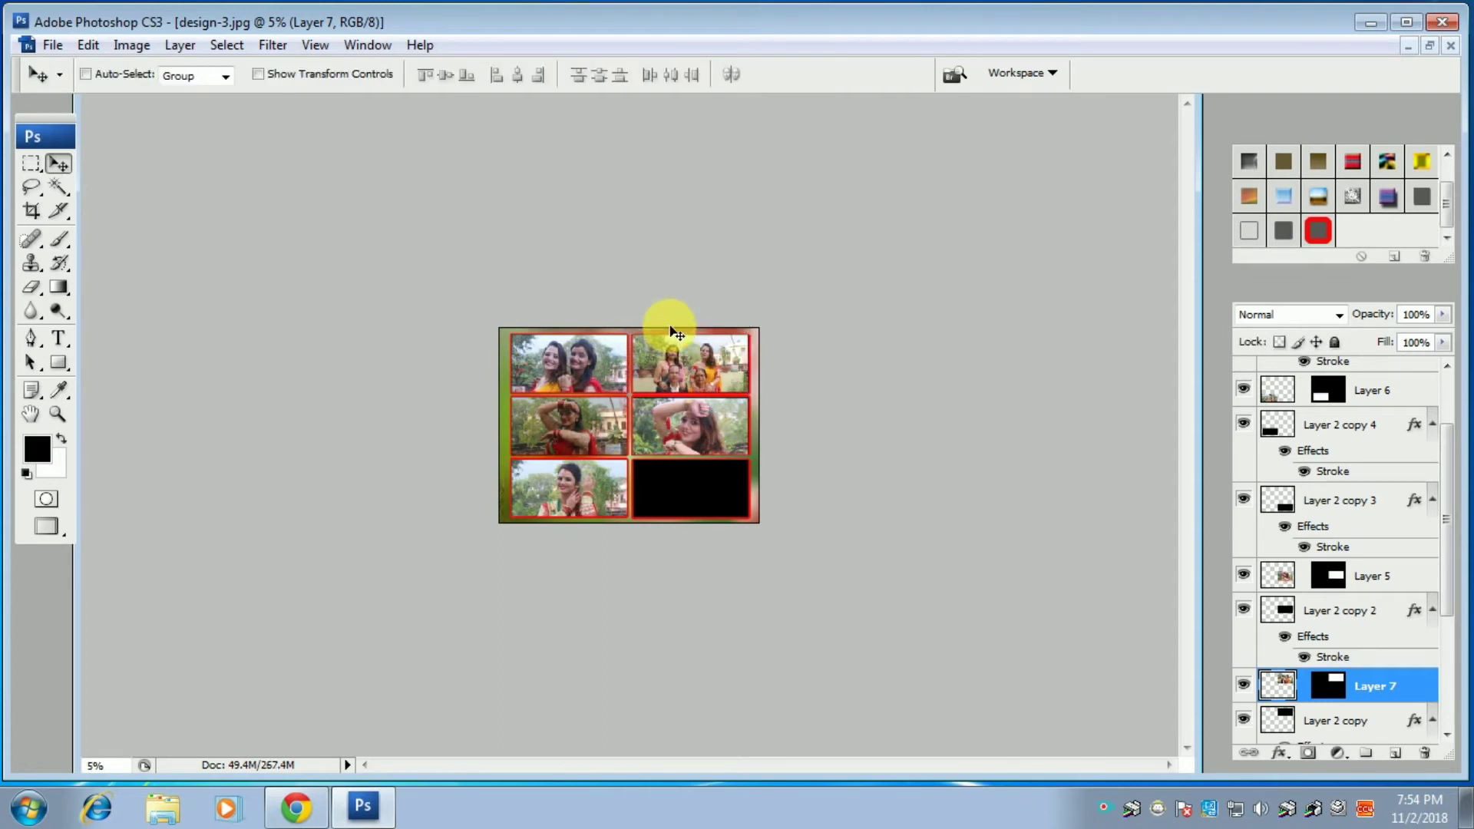
- Nudge the family photo upward within the upper-right frame
key(Up)
key(Up)
key(Up)
key(Up)
key(Up)
key(Up)
key(Up)
key(Up)
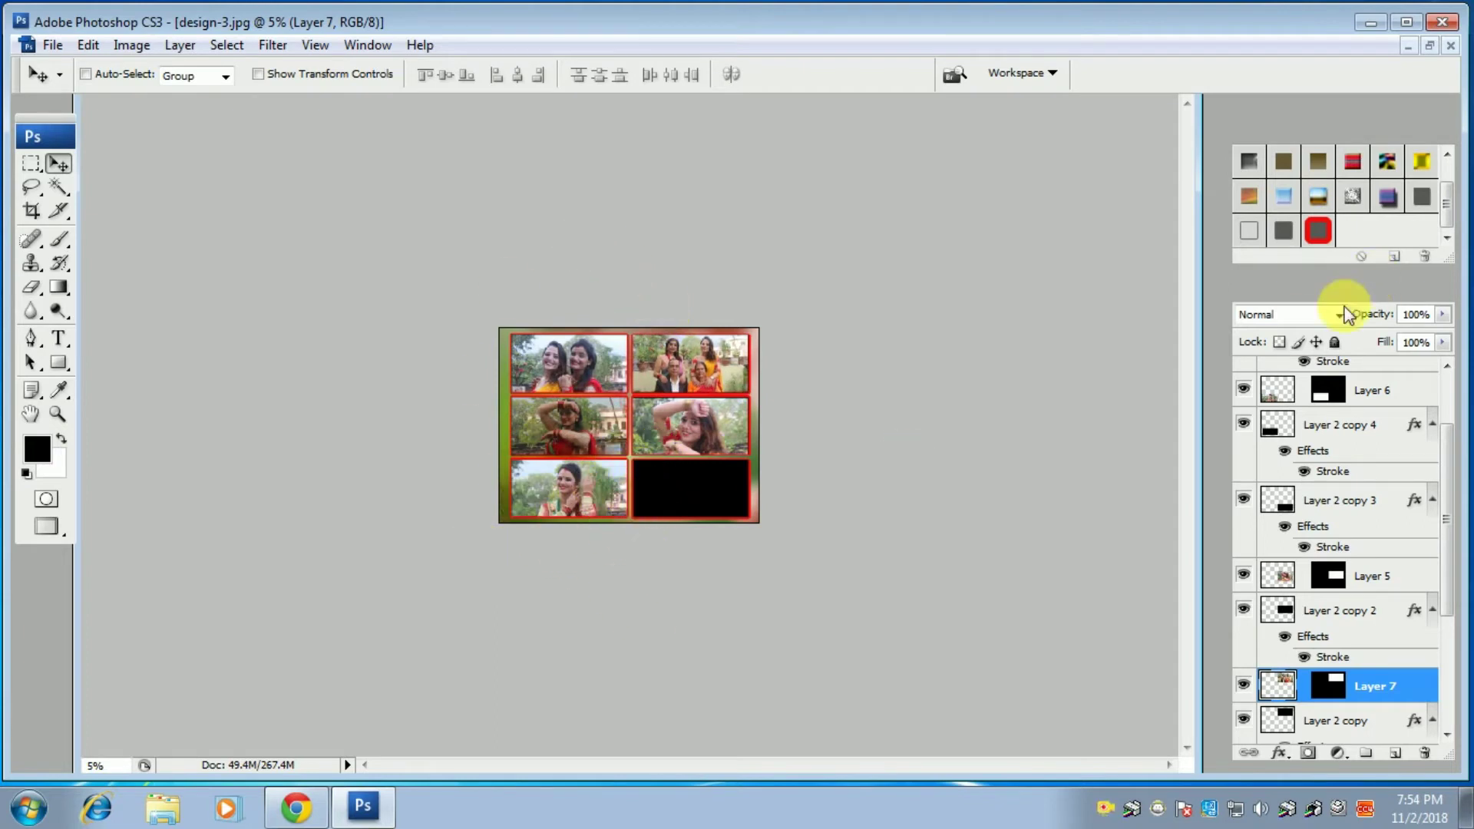
- Restore the album document to a floating window and browse to the teej 2018 folder on Local Disk (E:) for opening a photo
click(1426, 48)
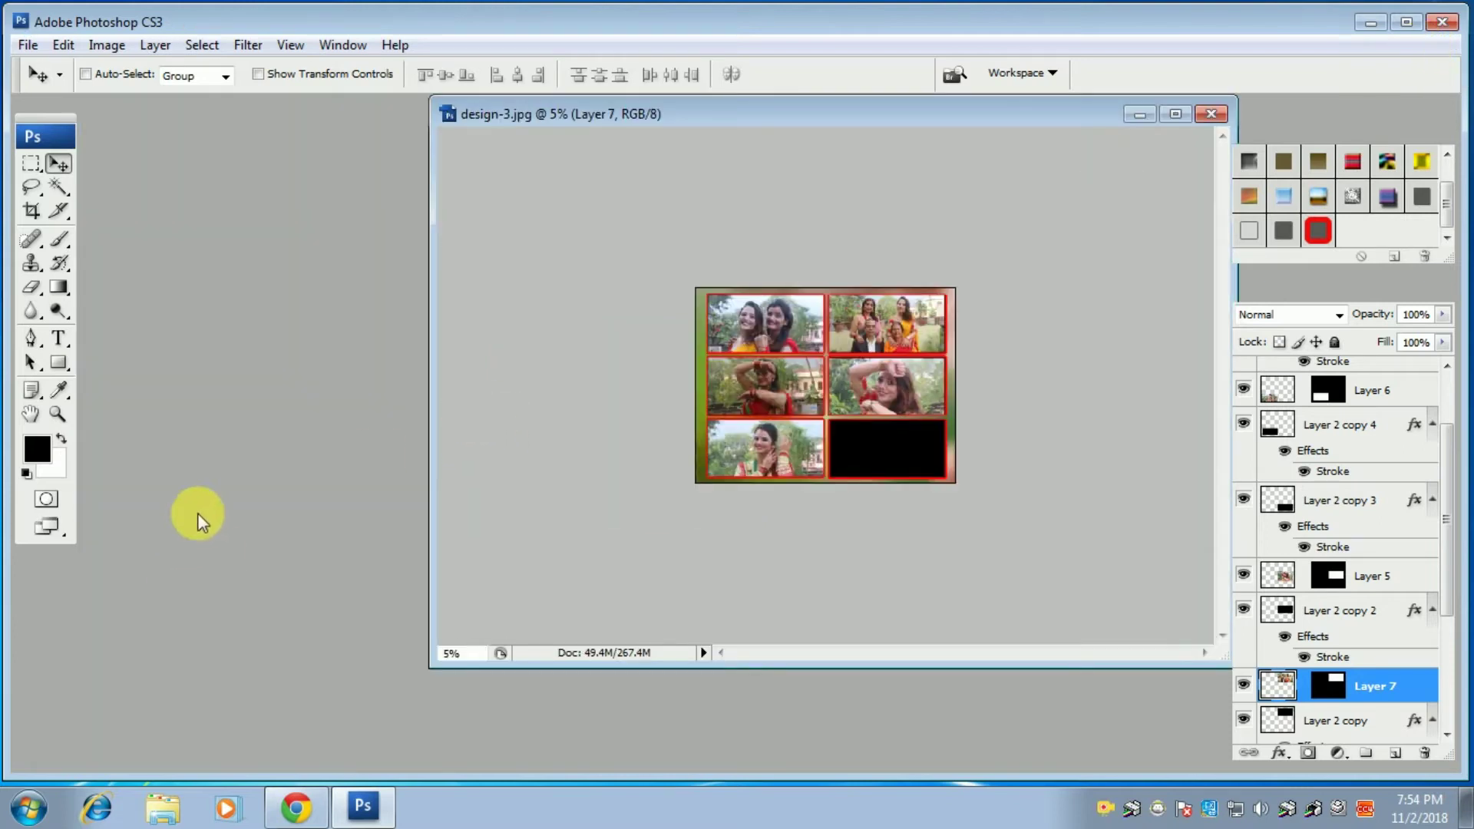
double_click(247, 437)
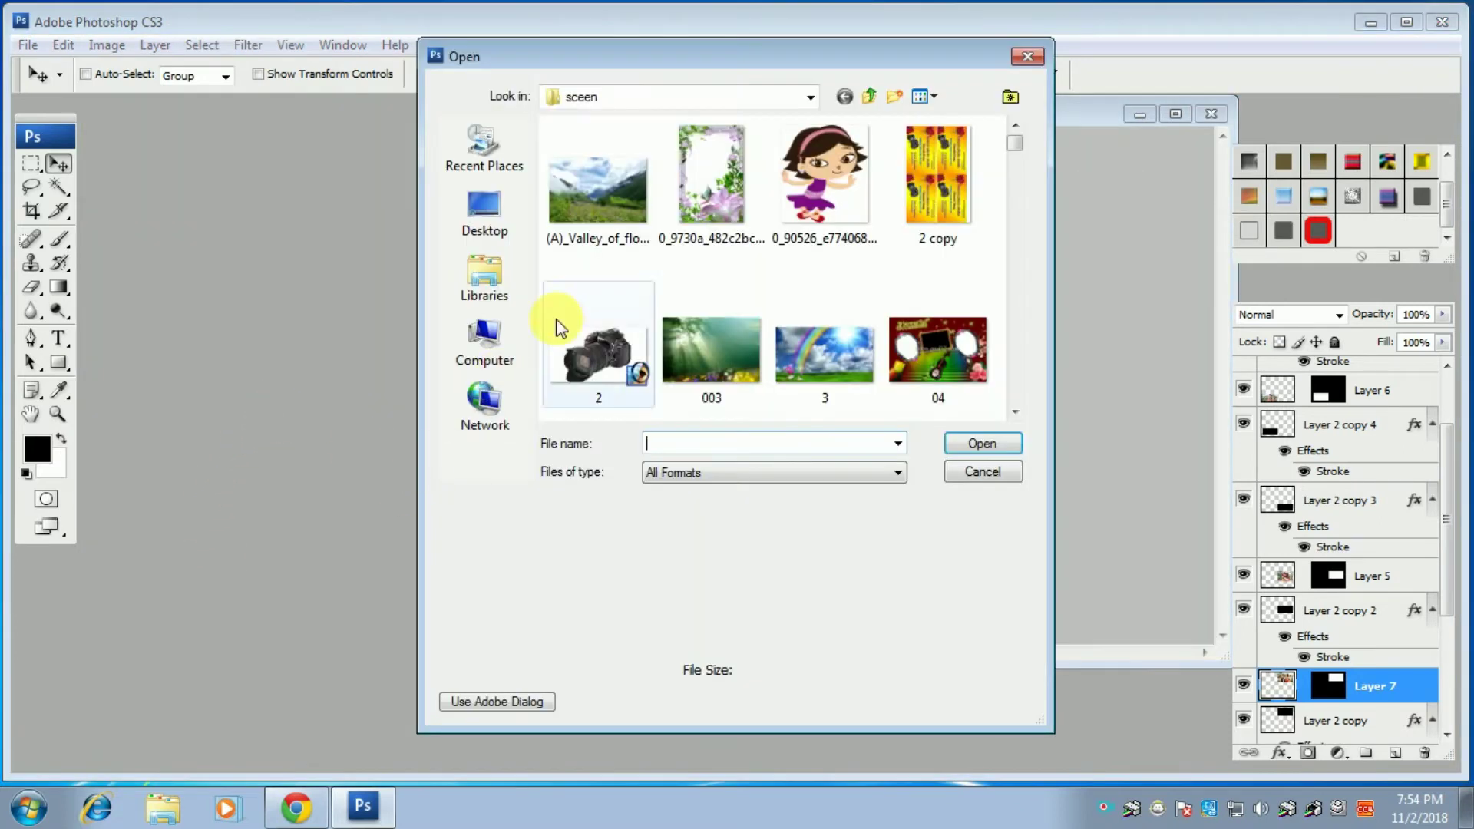
click(633, 94)
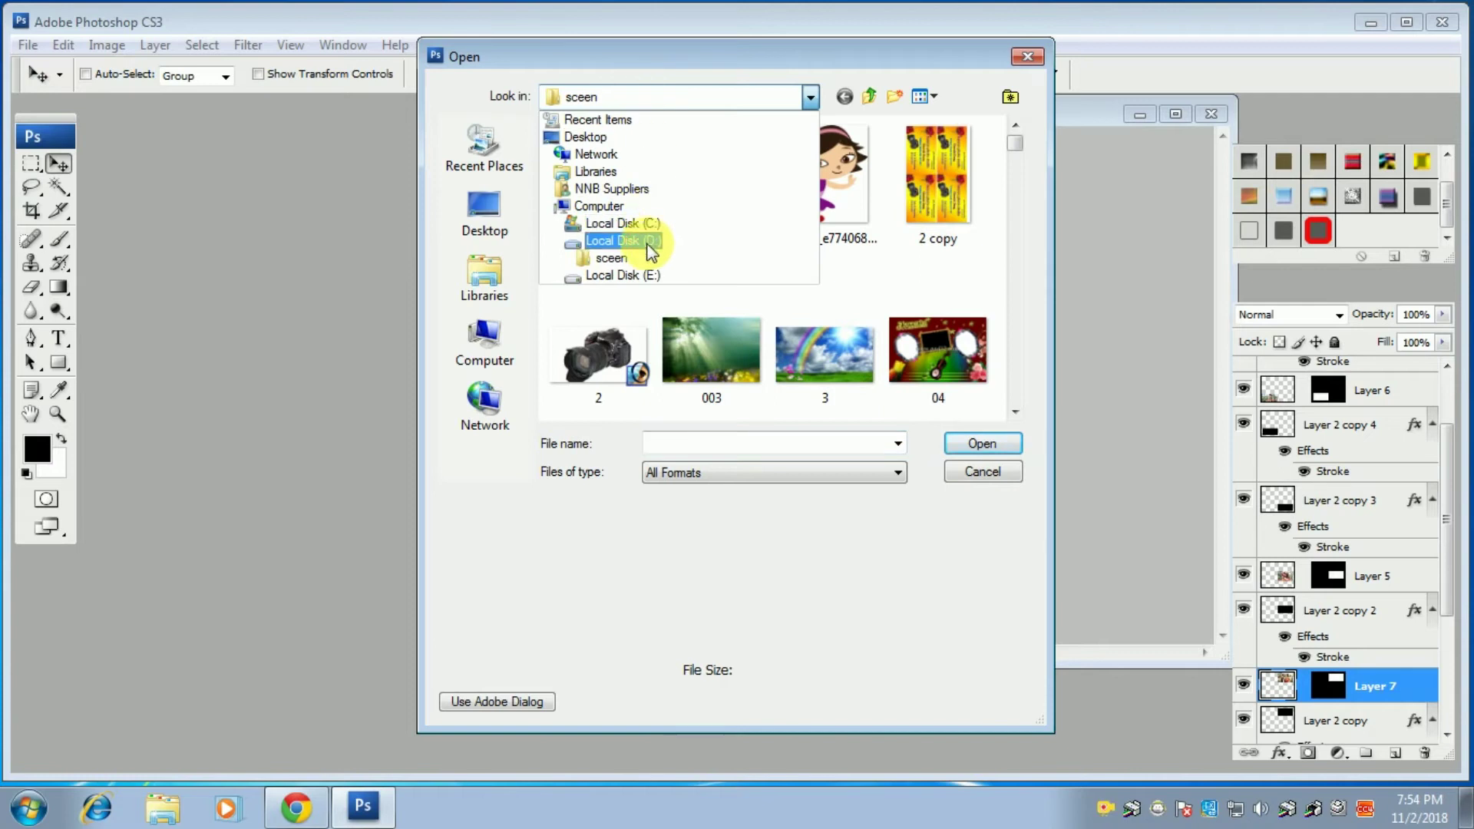
click(651, 241)
drag(1014, 256, 1025, 334)
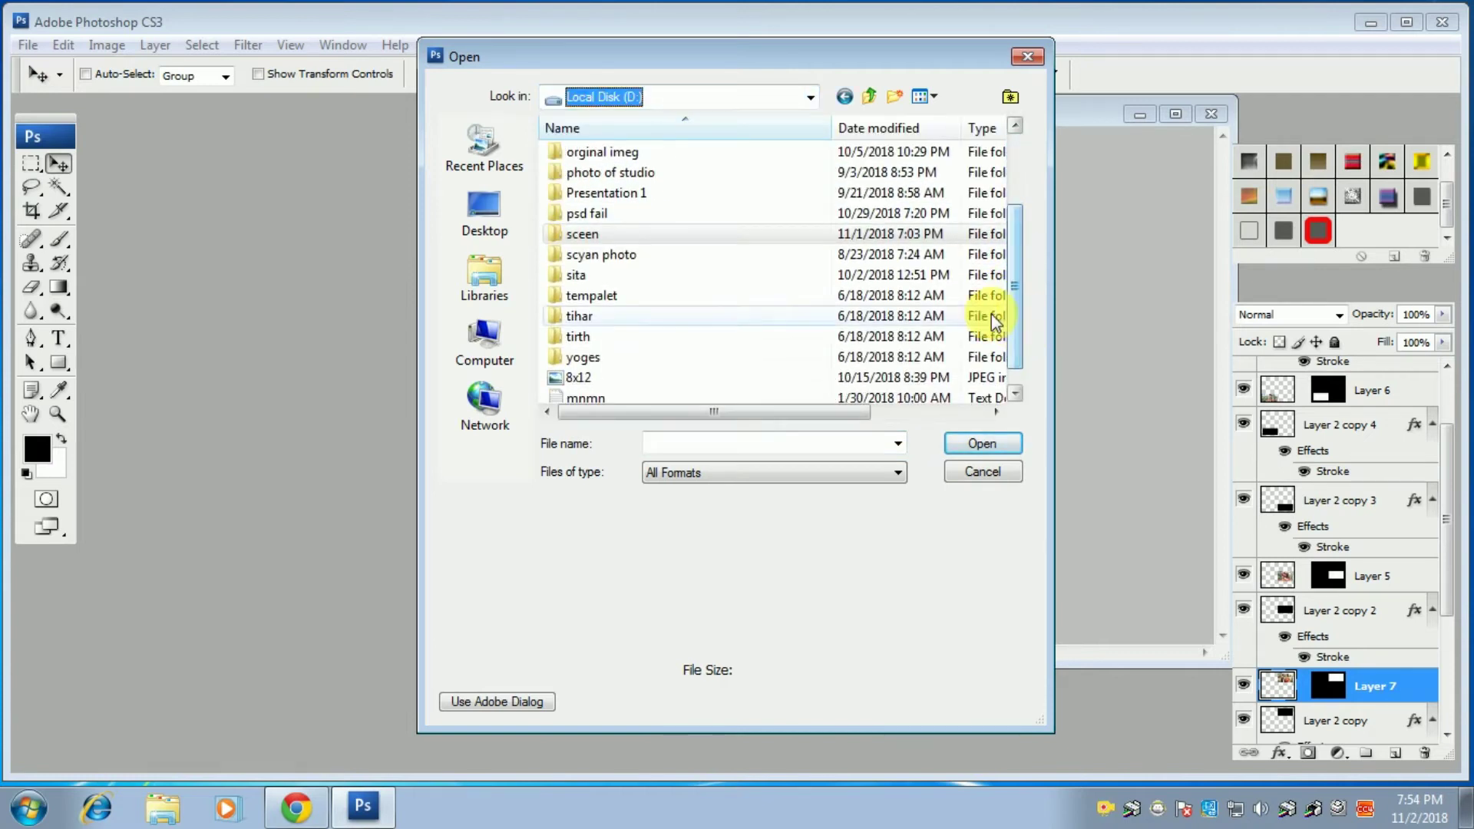
click(686, 95)
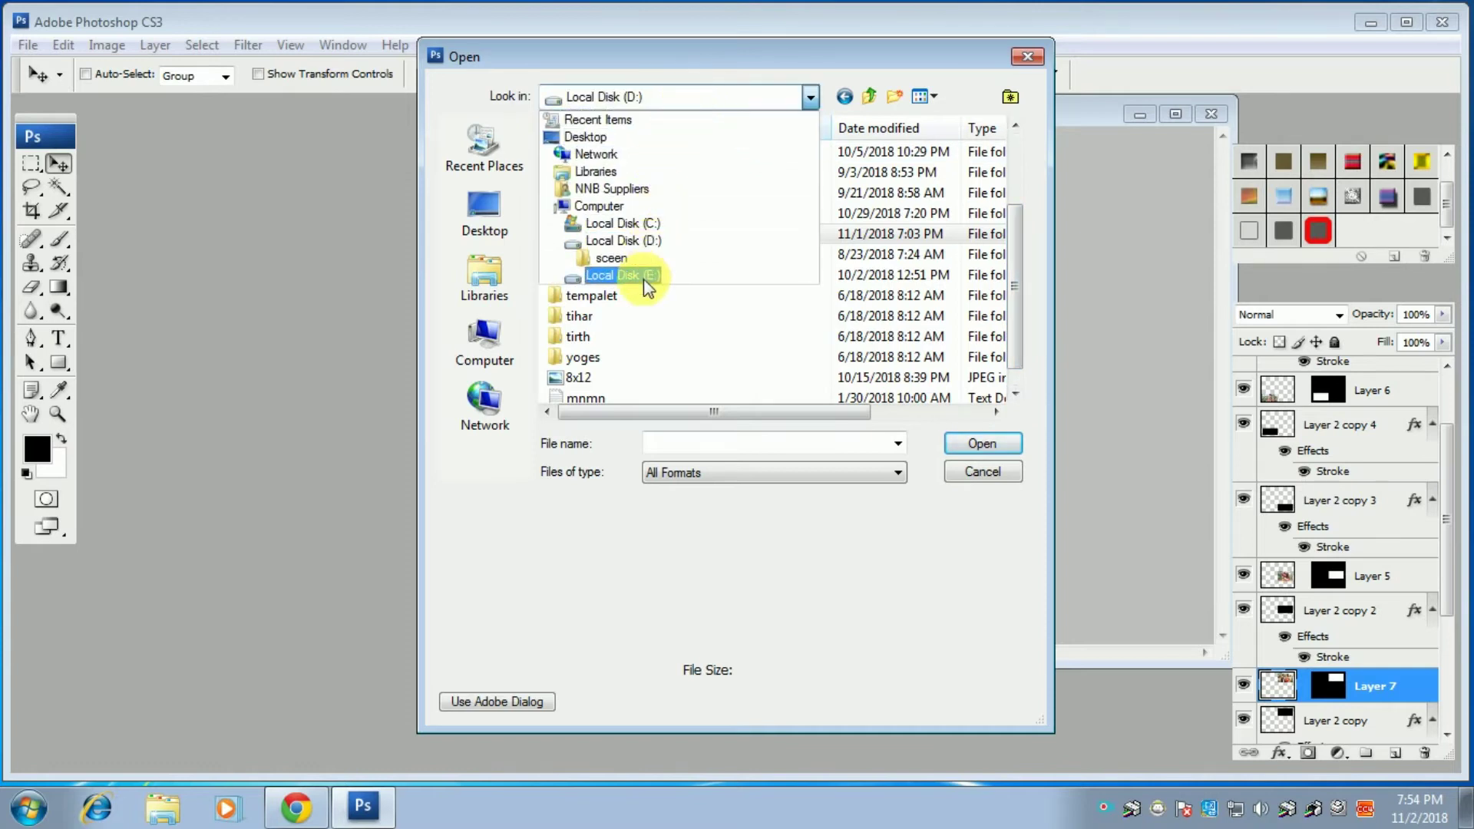
click(648, 277)
drag(1014, 204, 1017, 282)
double_click(637, 316)
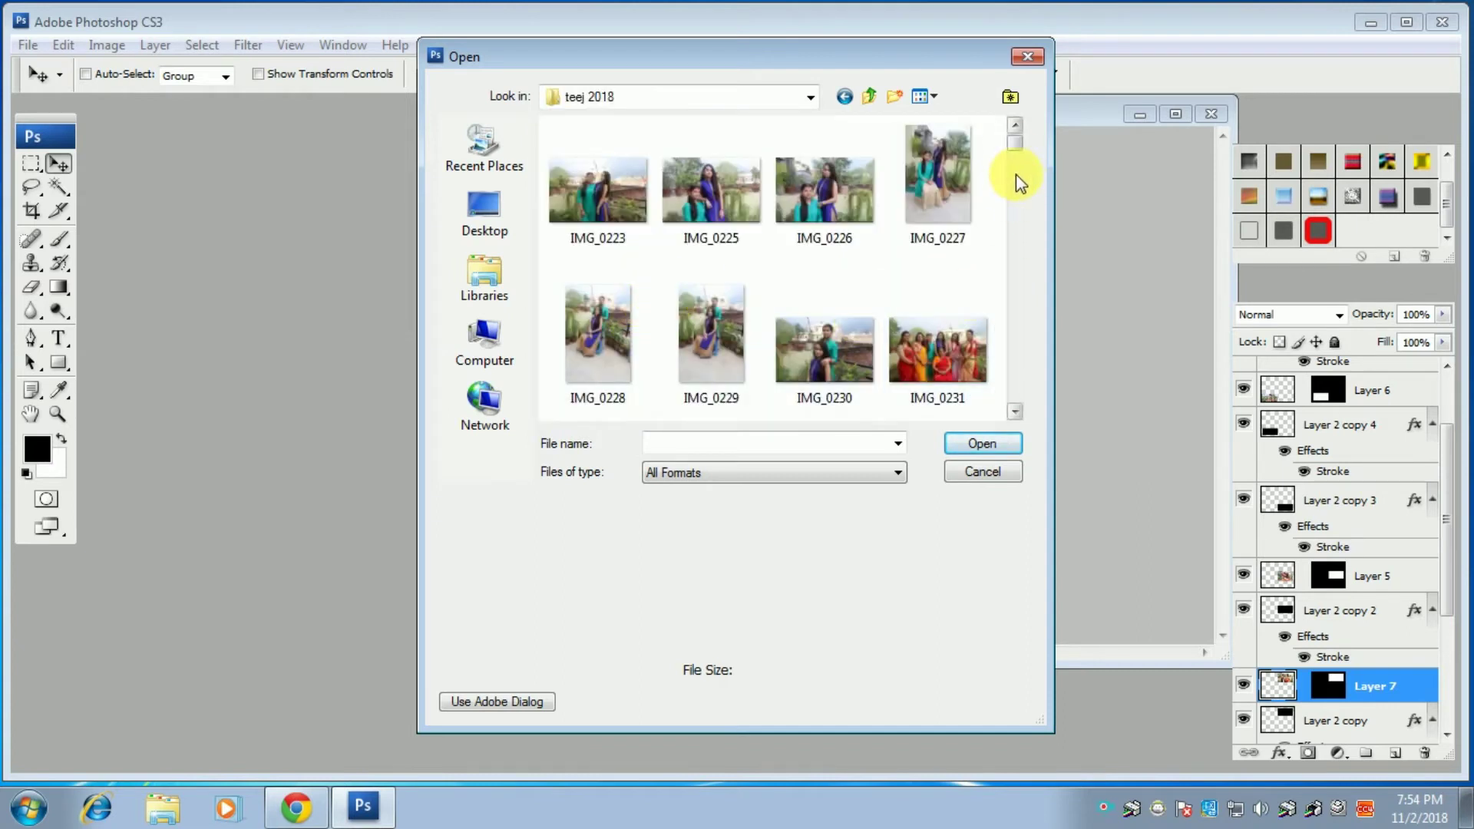
- Find and open the photo IMG_0230, copy the whole image and close it
drag(1018, 150, 1033, 258)
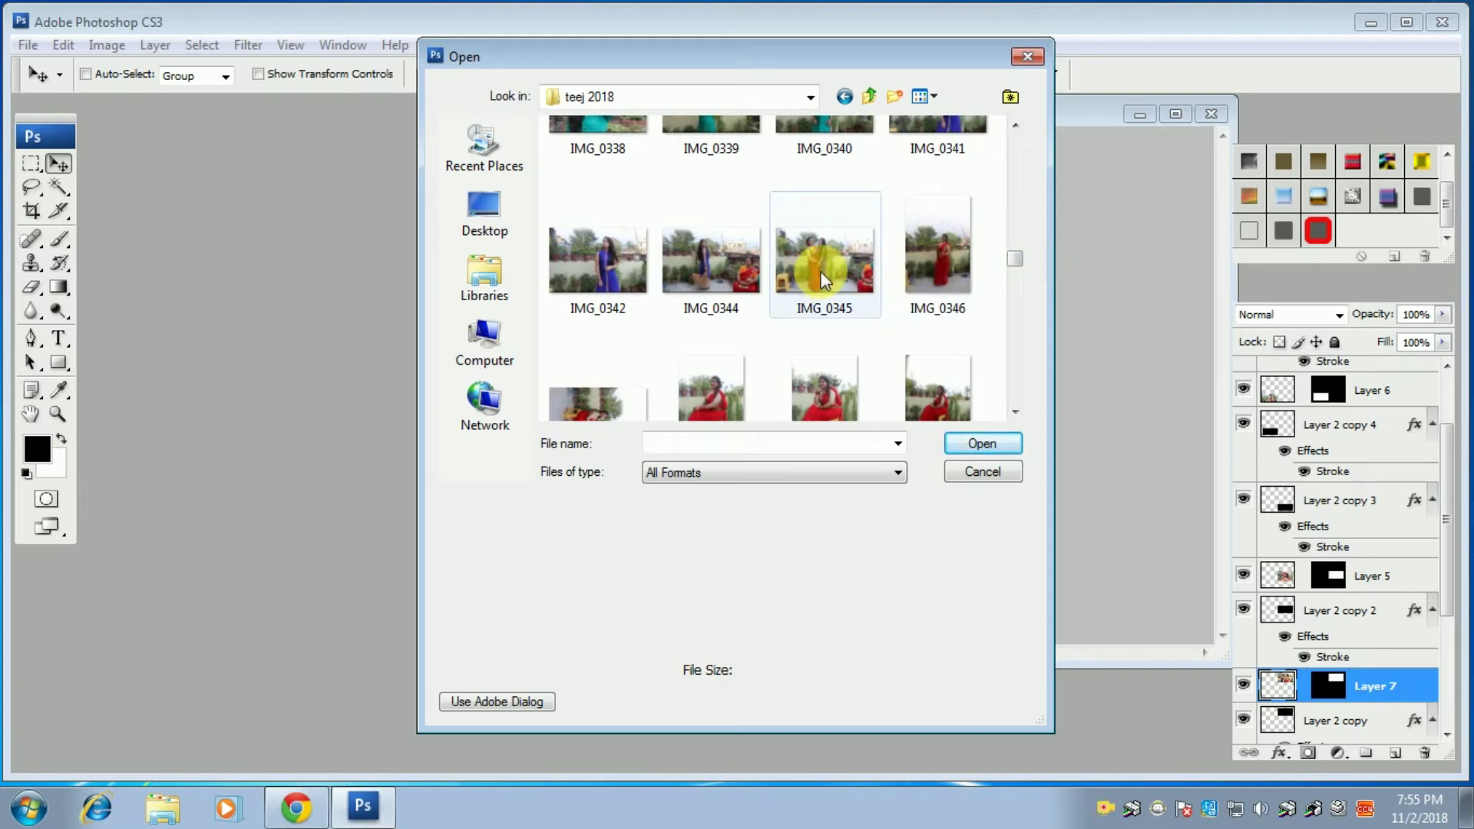
drag(1015, 270, 1018, 372)
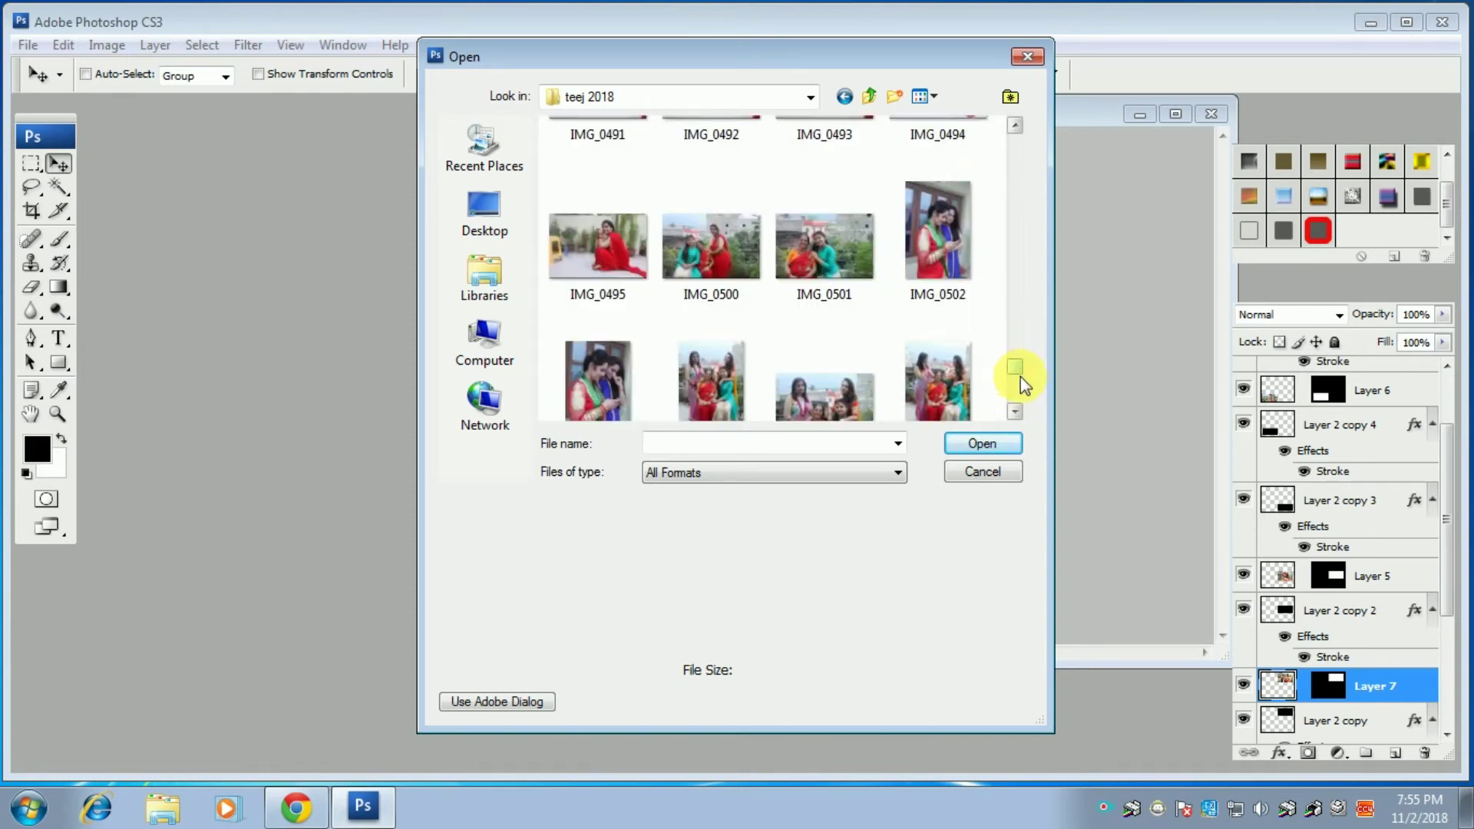
drag(1015, 367, 1014, 368)
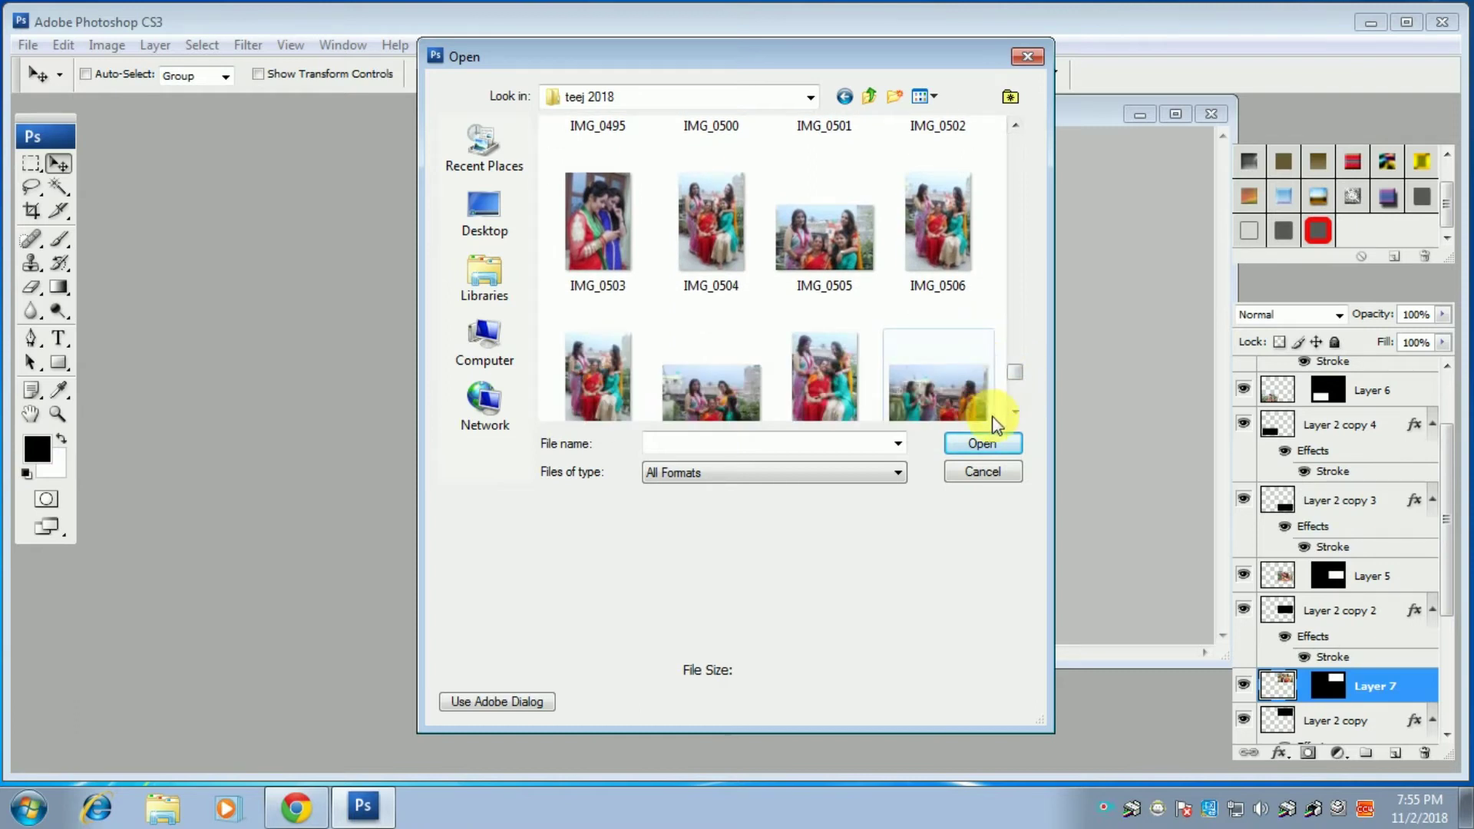
drag(1015, 380, 1015, 388)
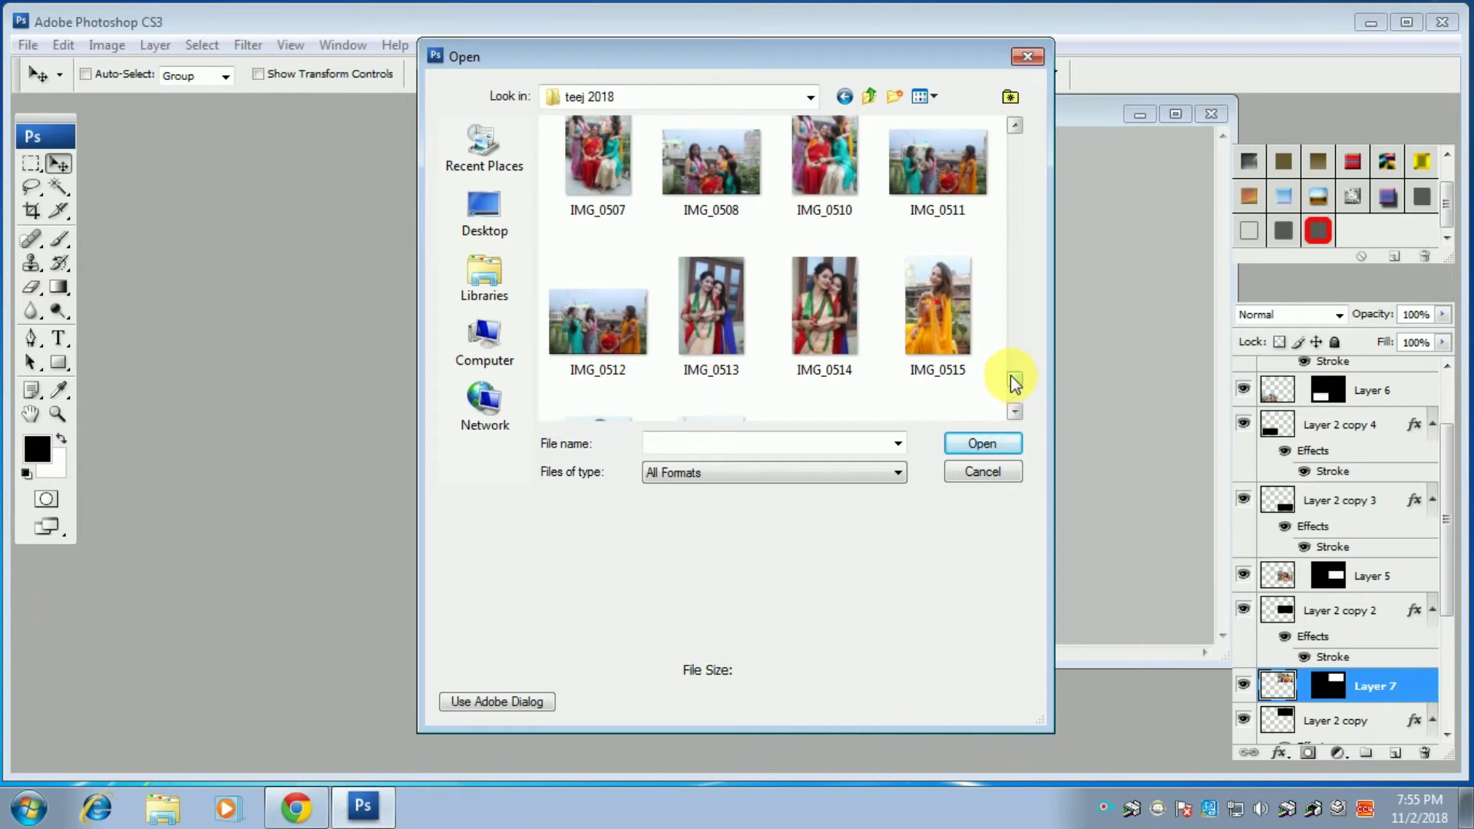
drag(1015, 378, 1021, 155)
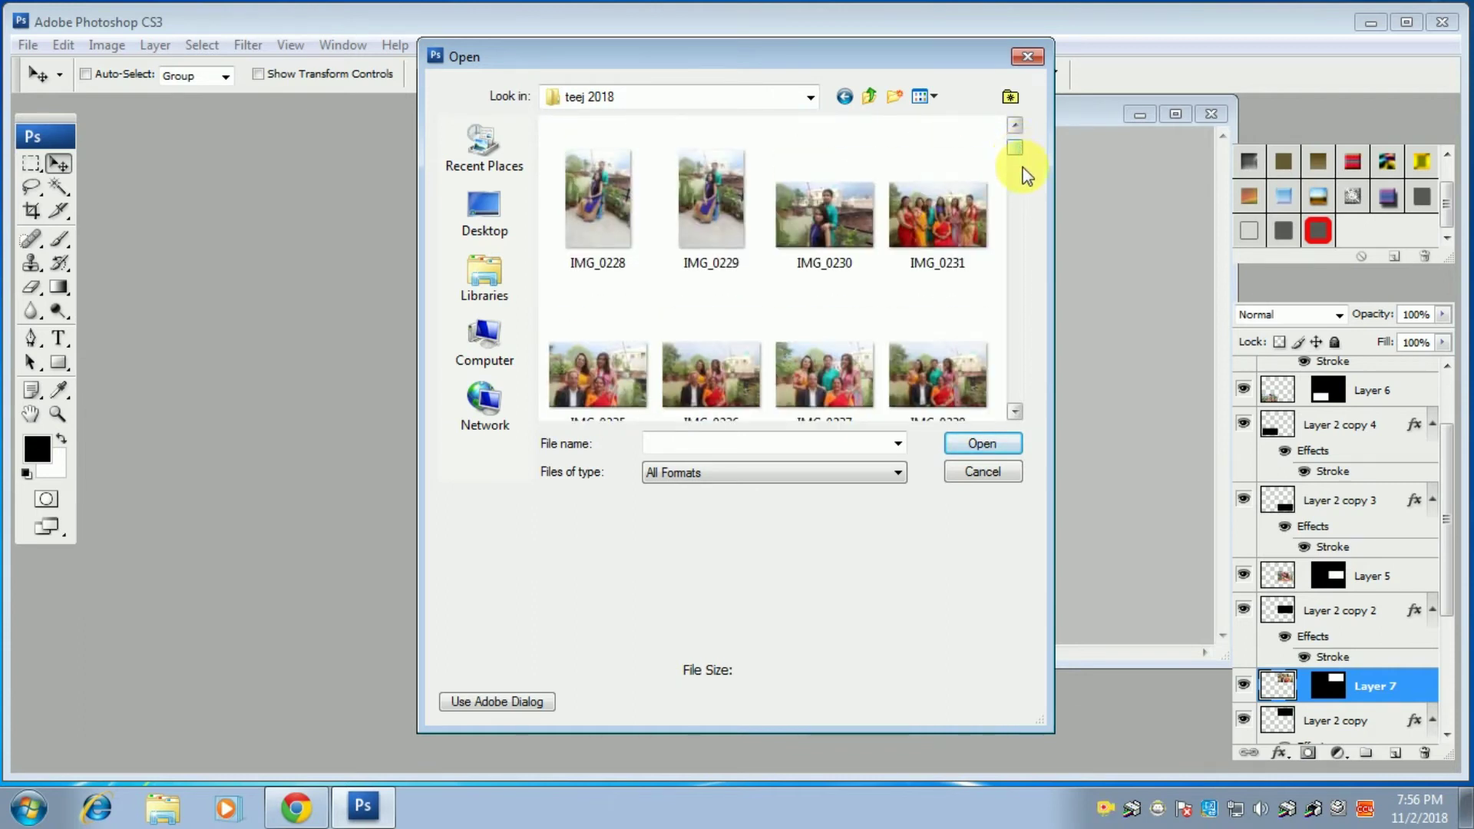
click(699, 201)
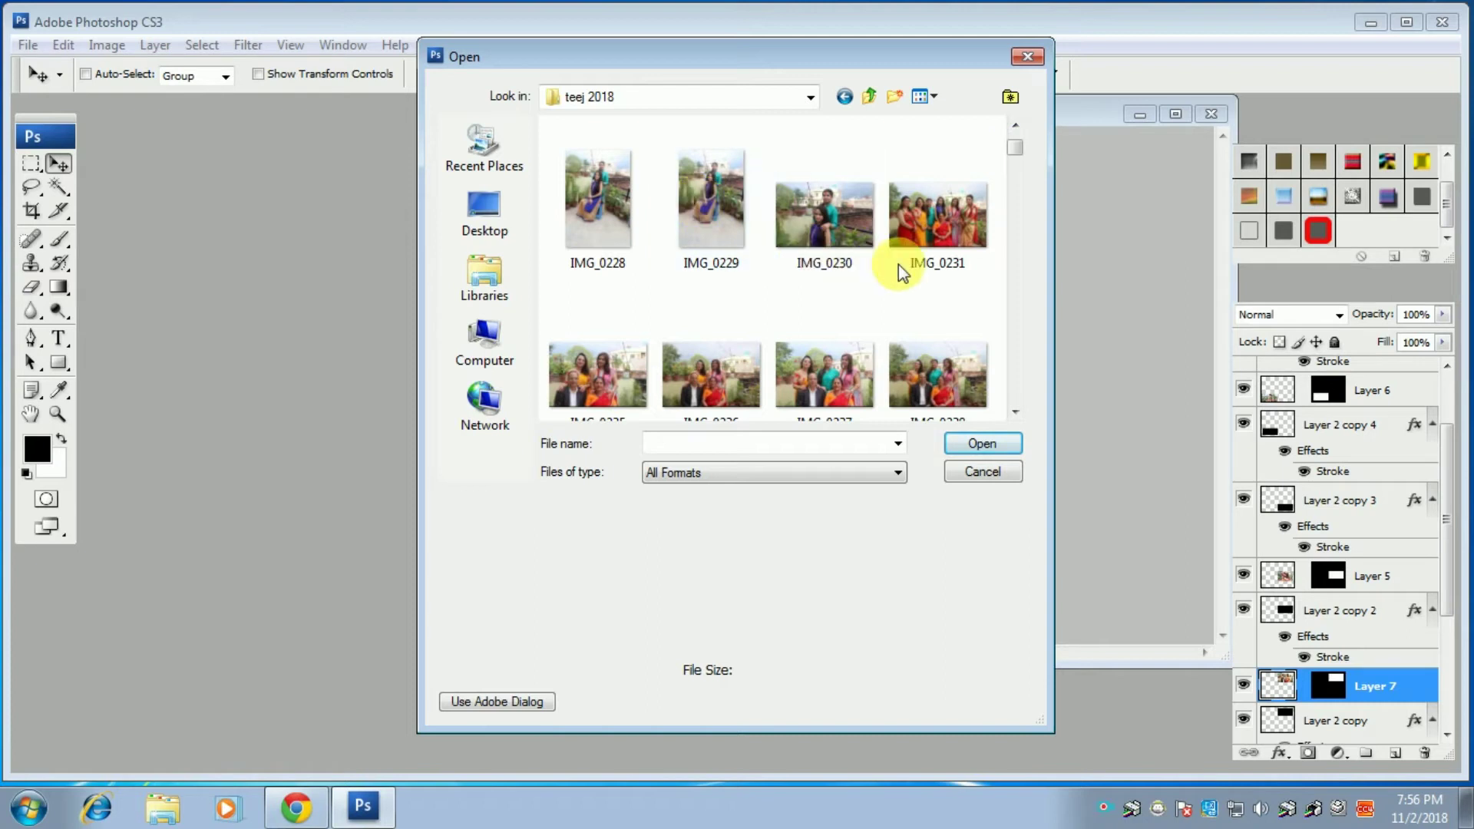
click(831, 238)
double_click(831, 228)
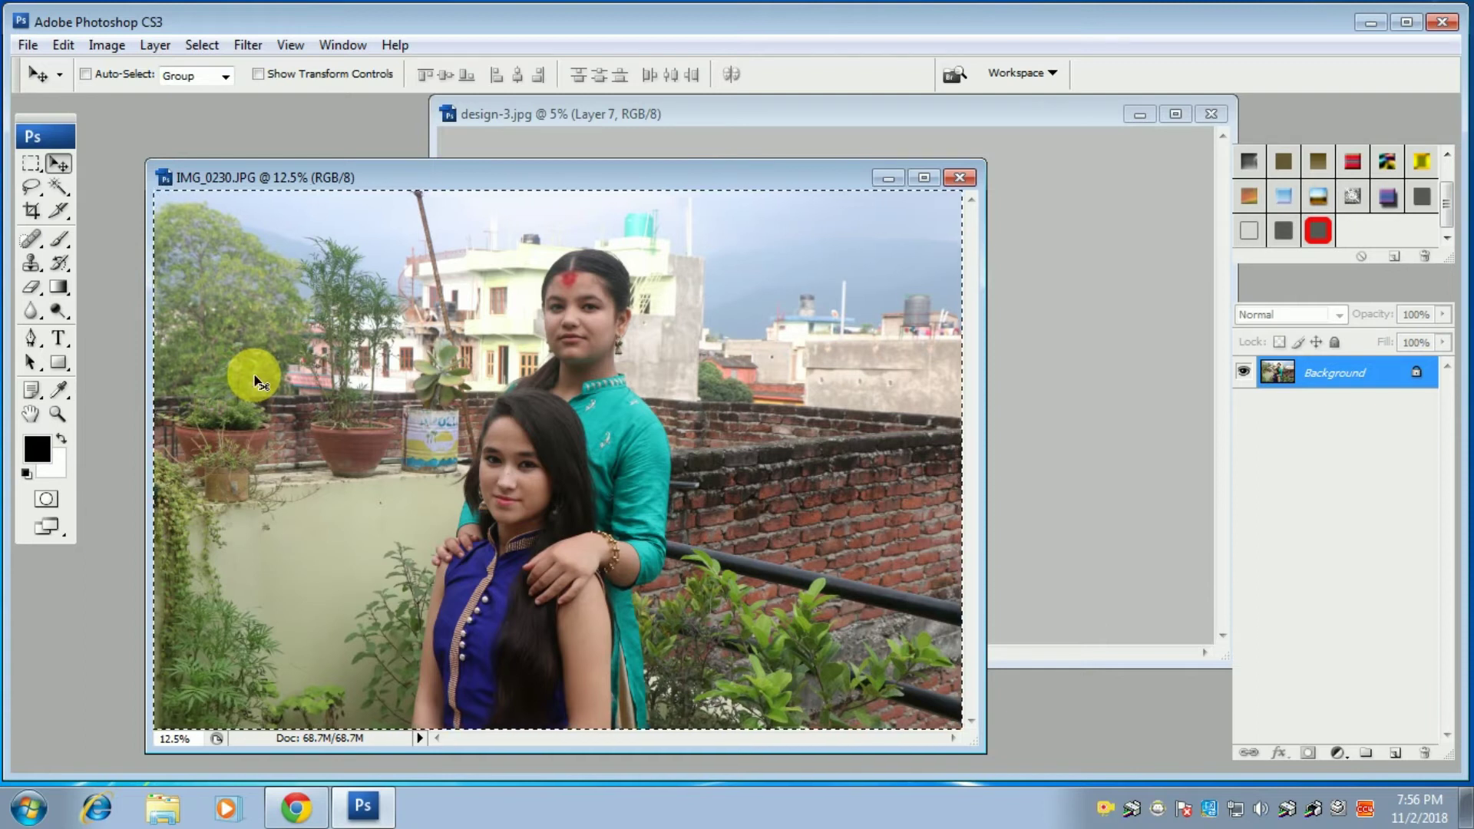
key(ctrl+w)
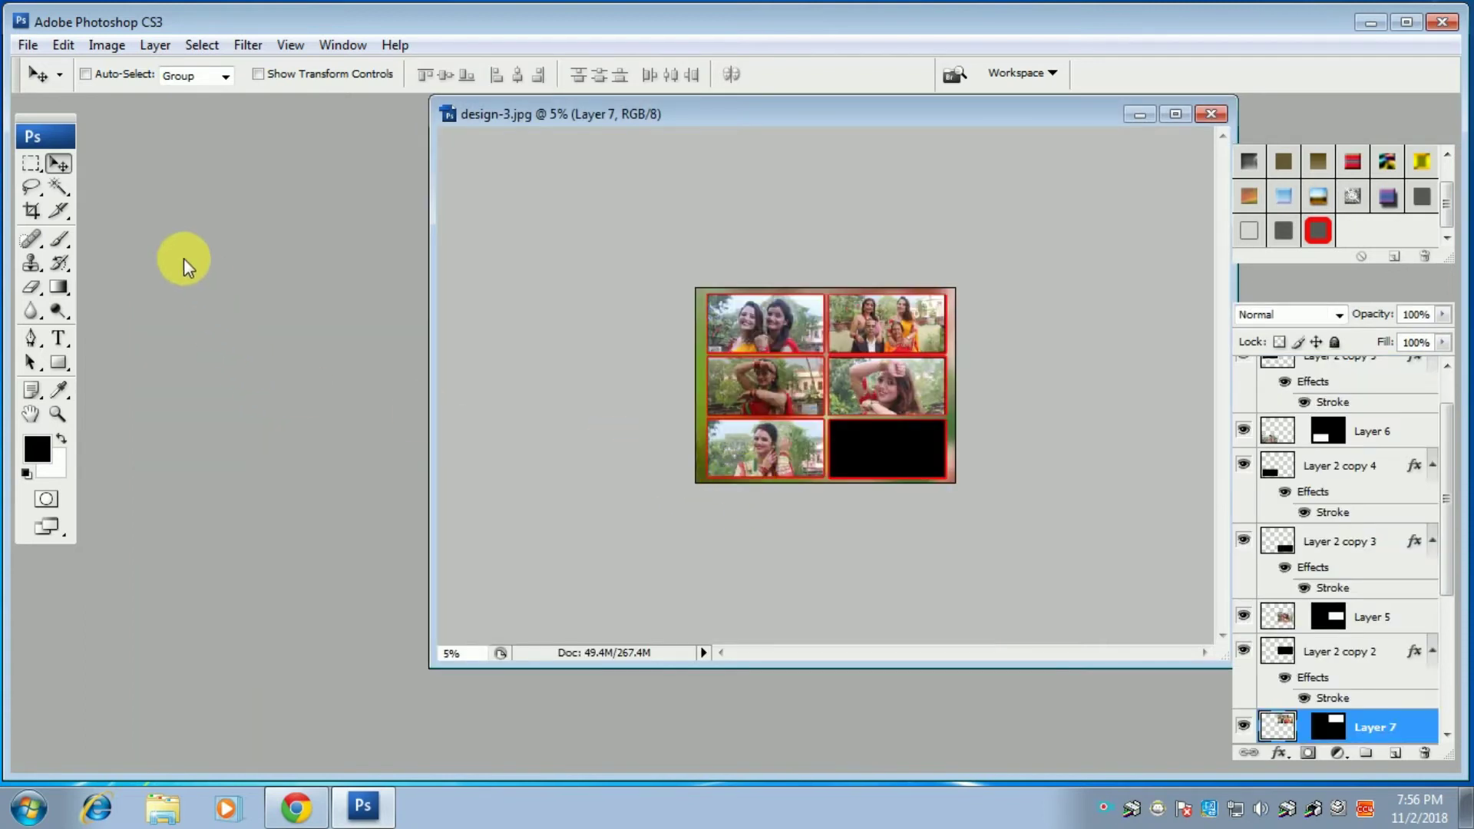
- Activate Layer 2 copy 3, select its black lower-right frame with the Magic Wand and paste the copied photo into it
click(62, 194)
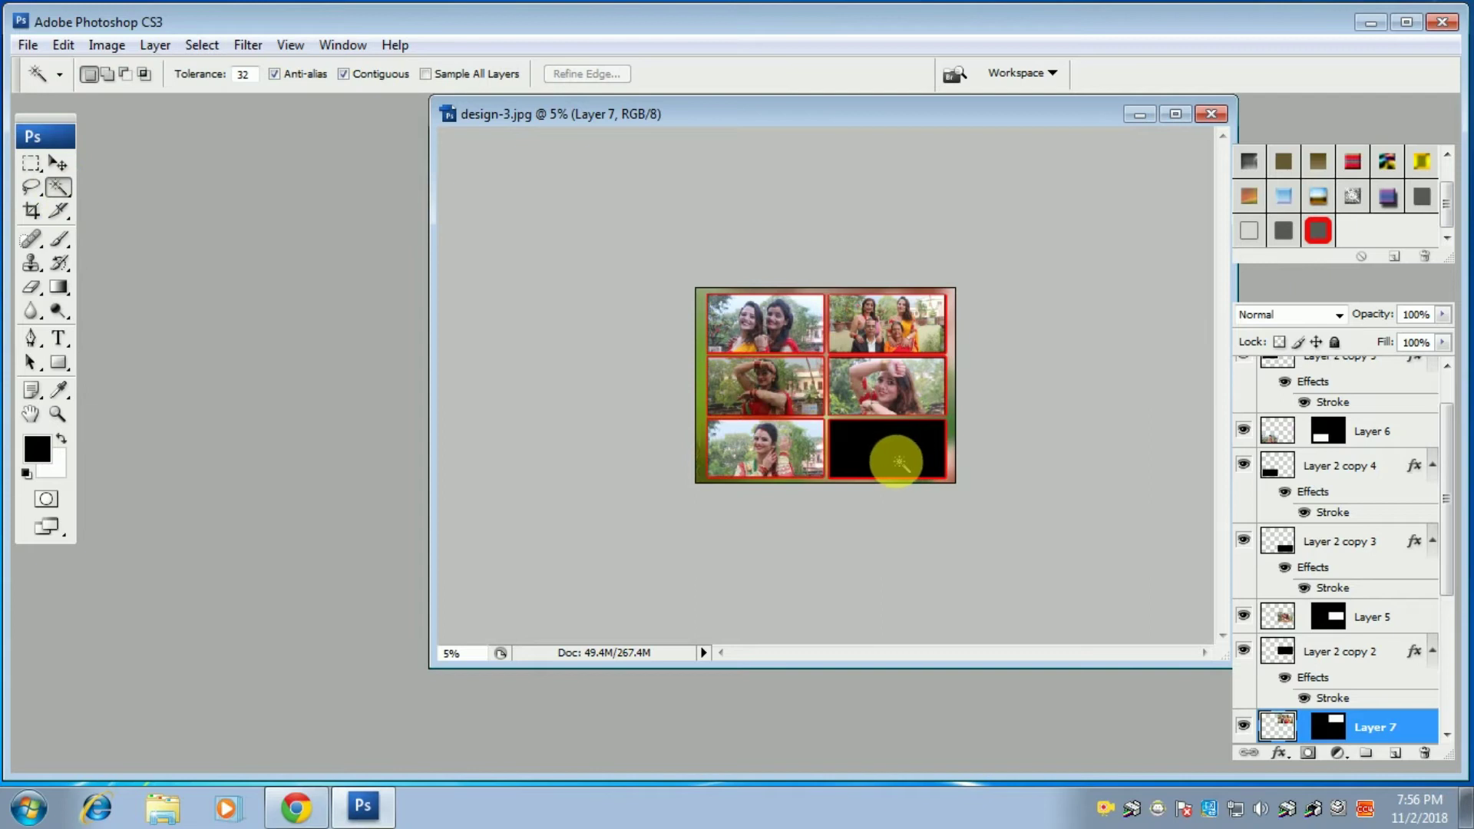
click(58, 163)
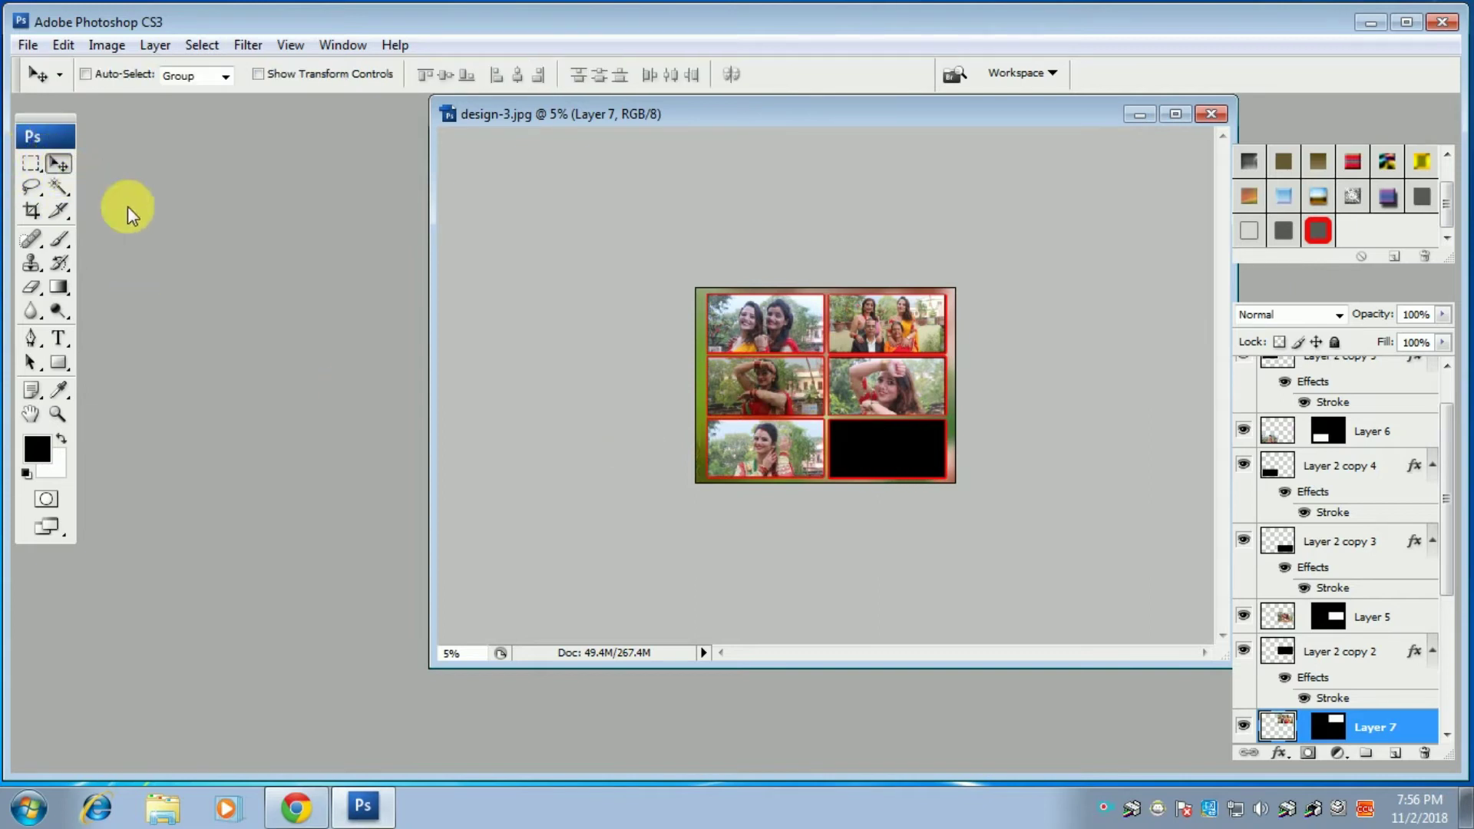
right_click(876, 450)
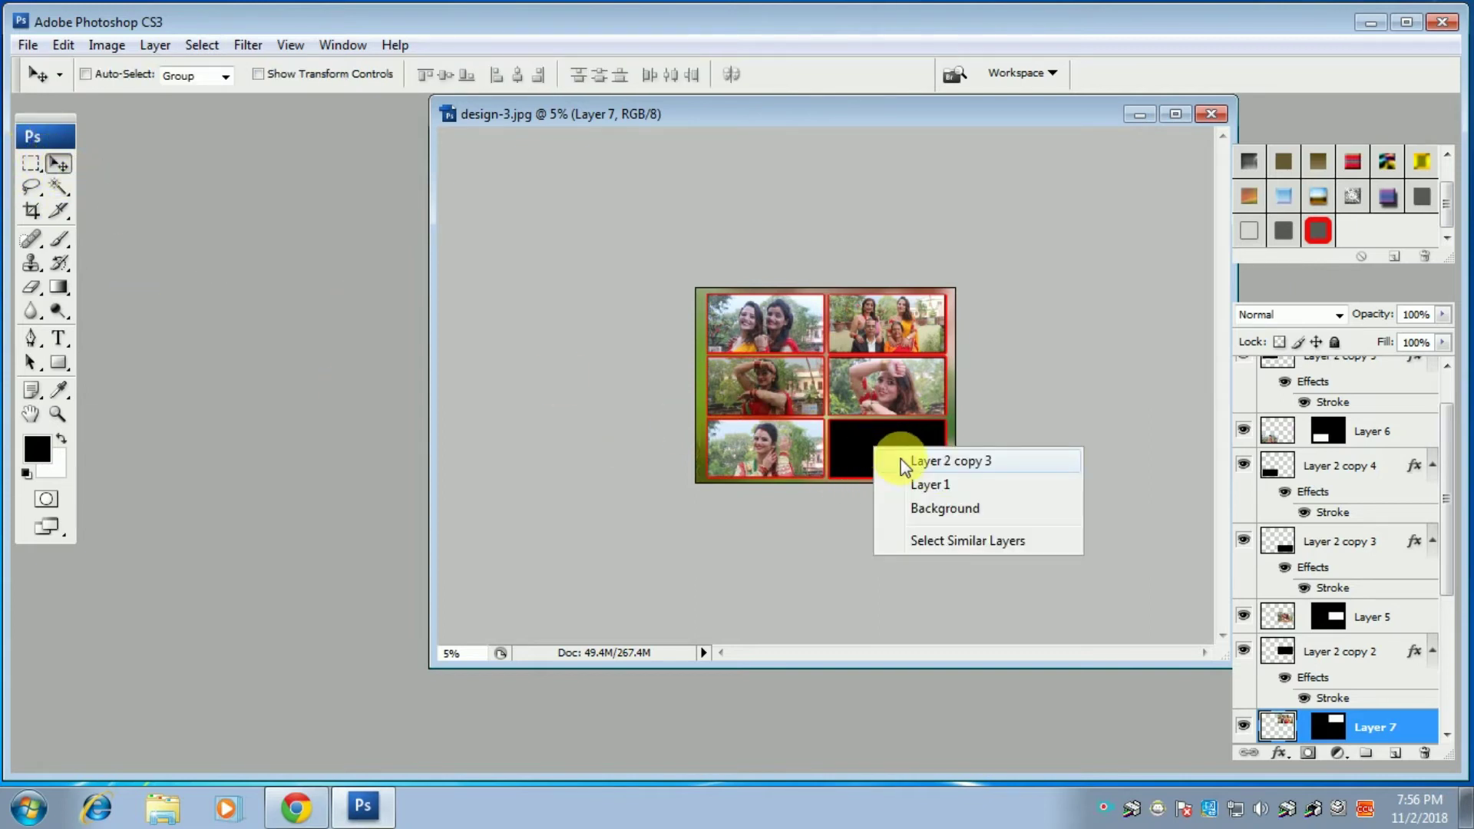
click(947, 463)
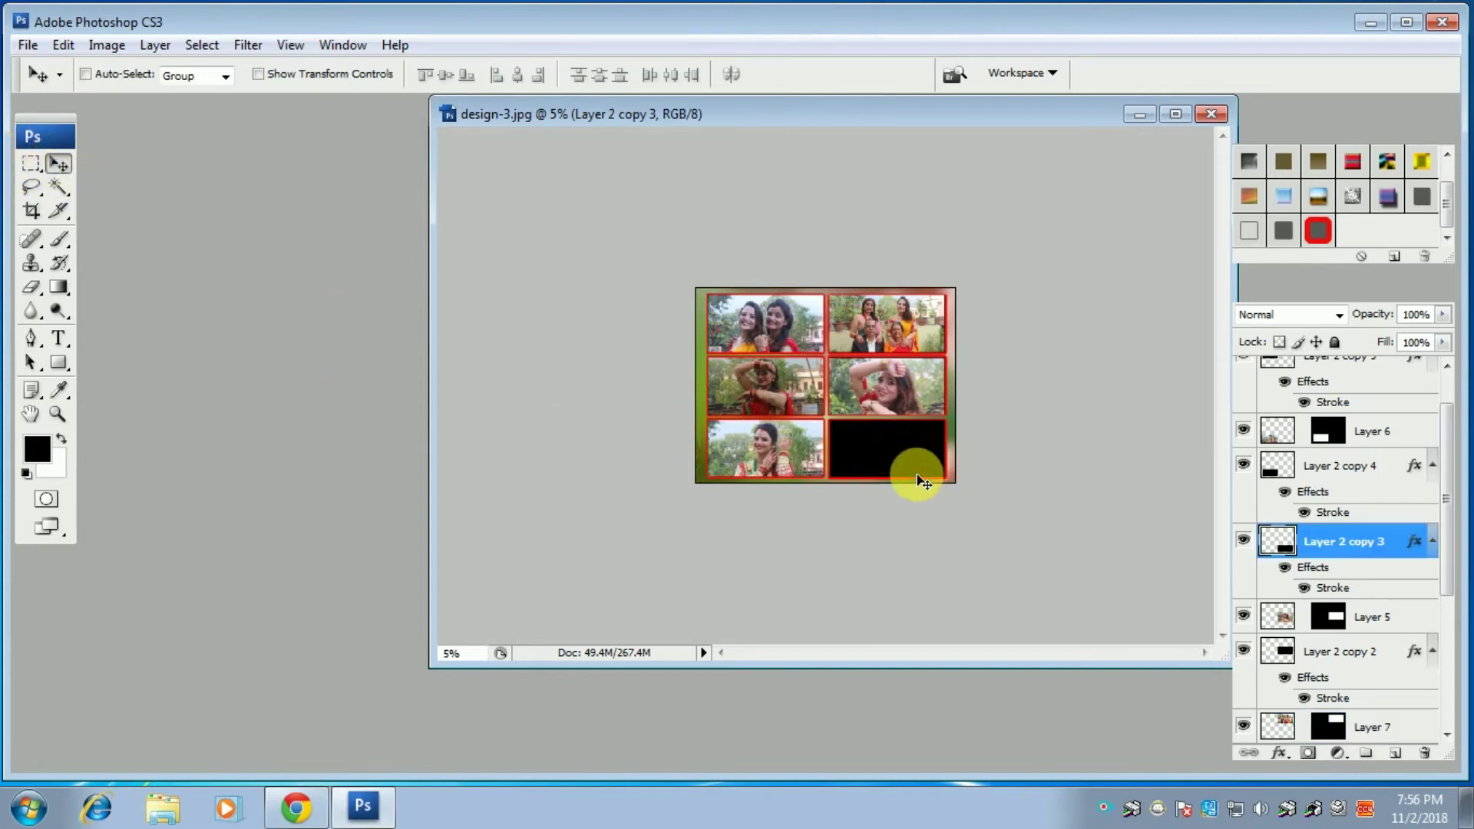
click(59, 186)
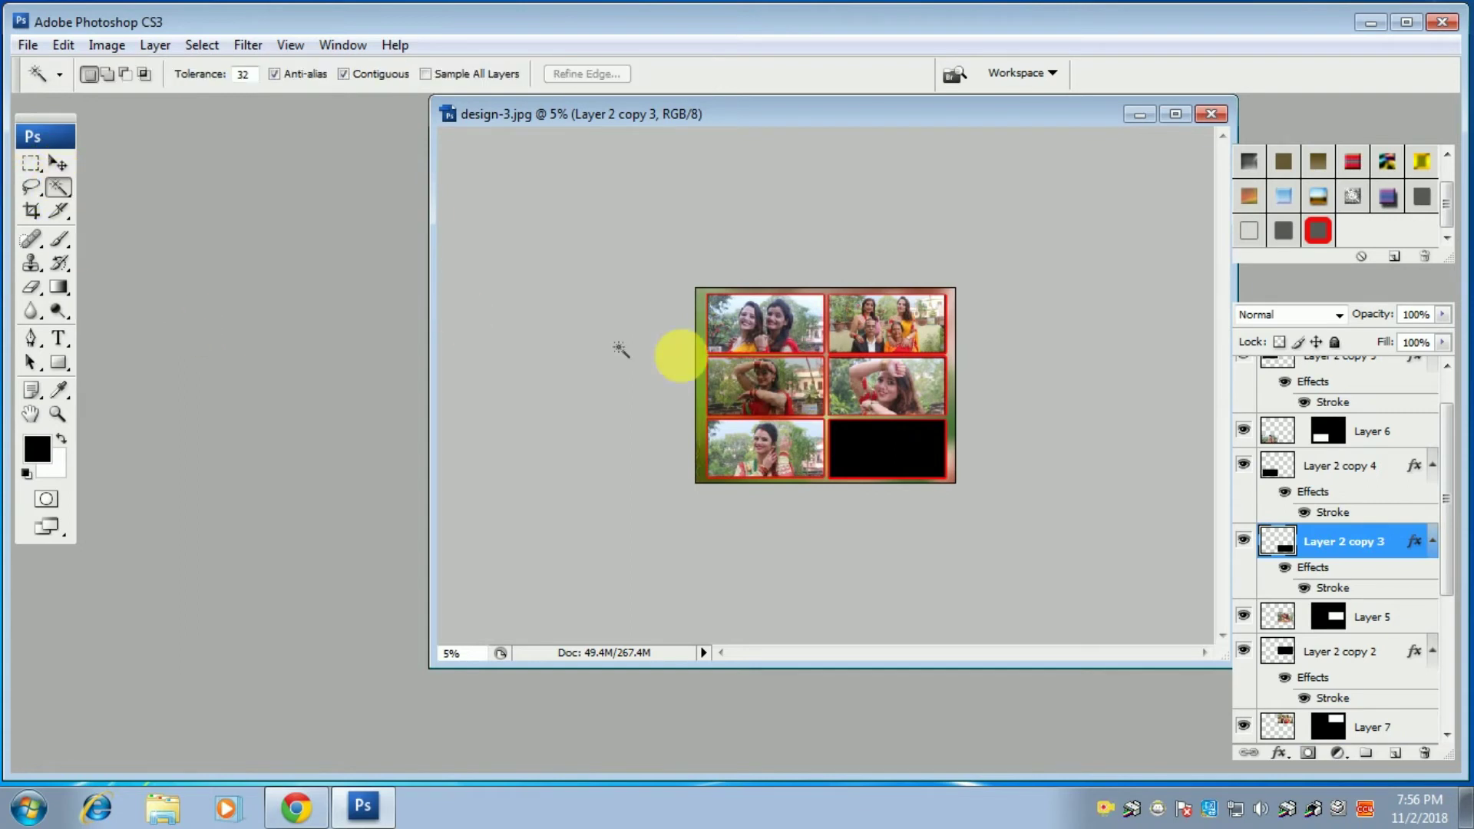
click(875, 449)
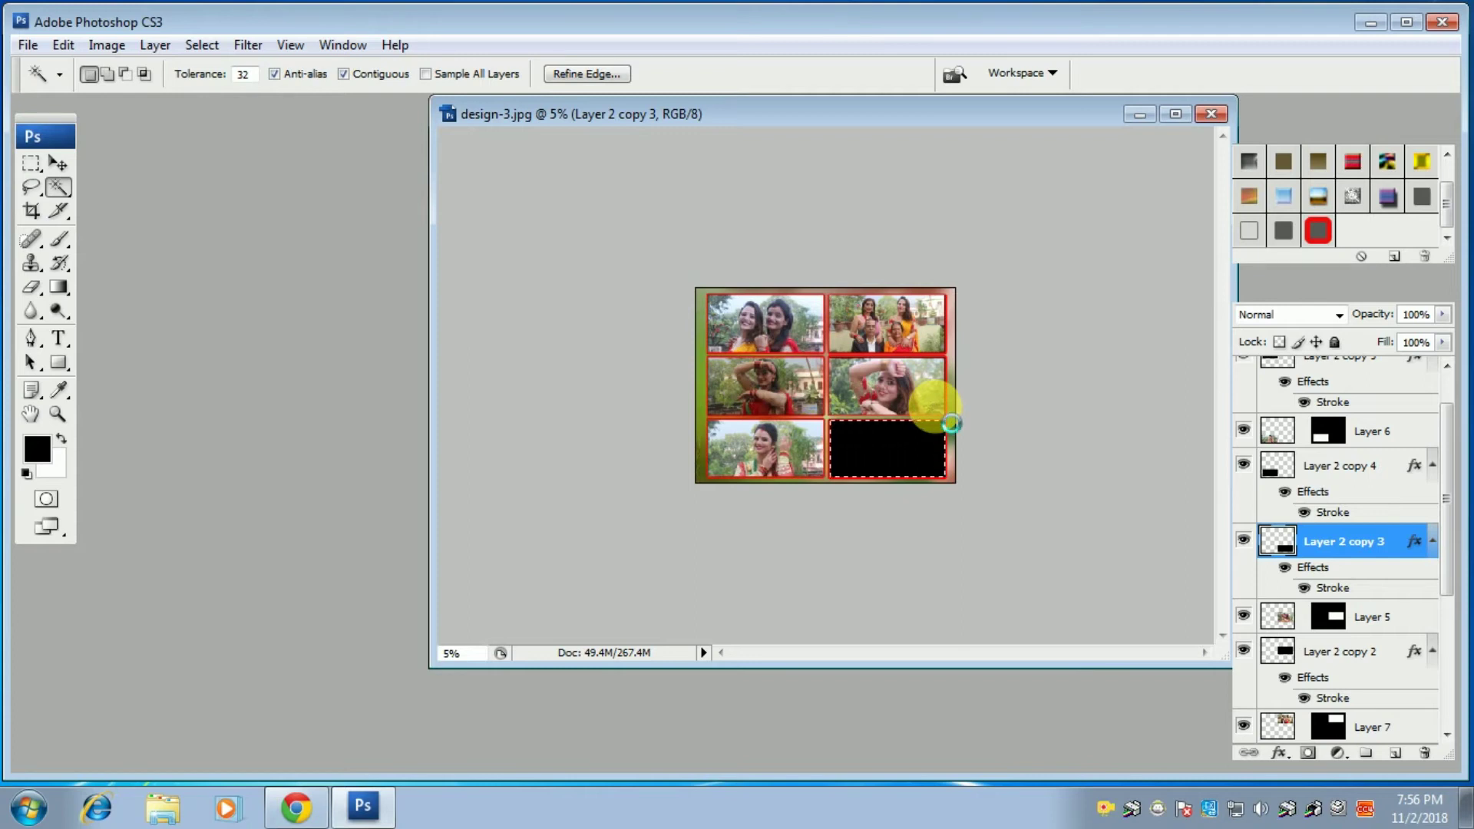
key(ctrl+shift+v)
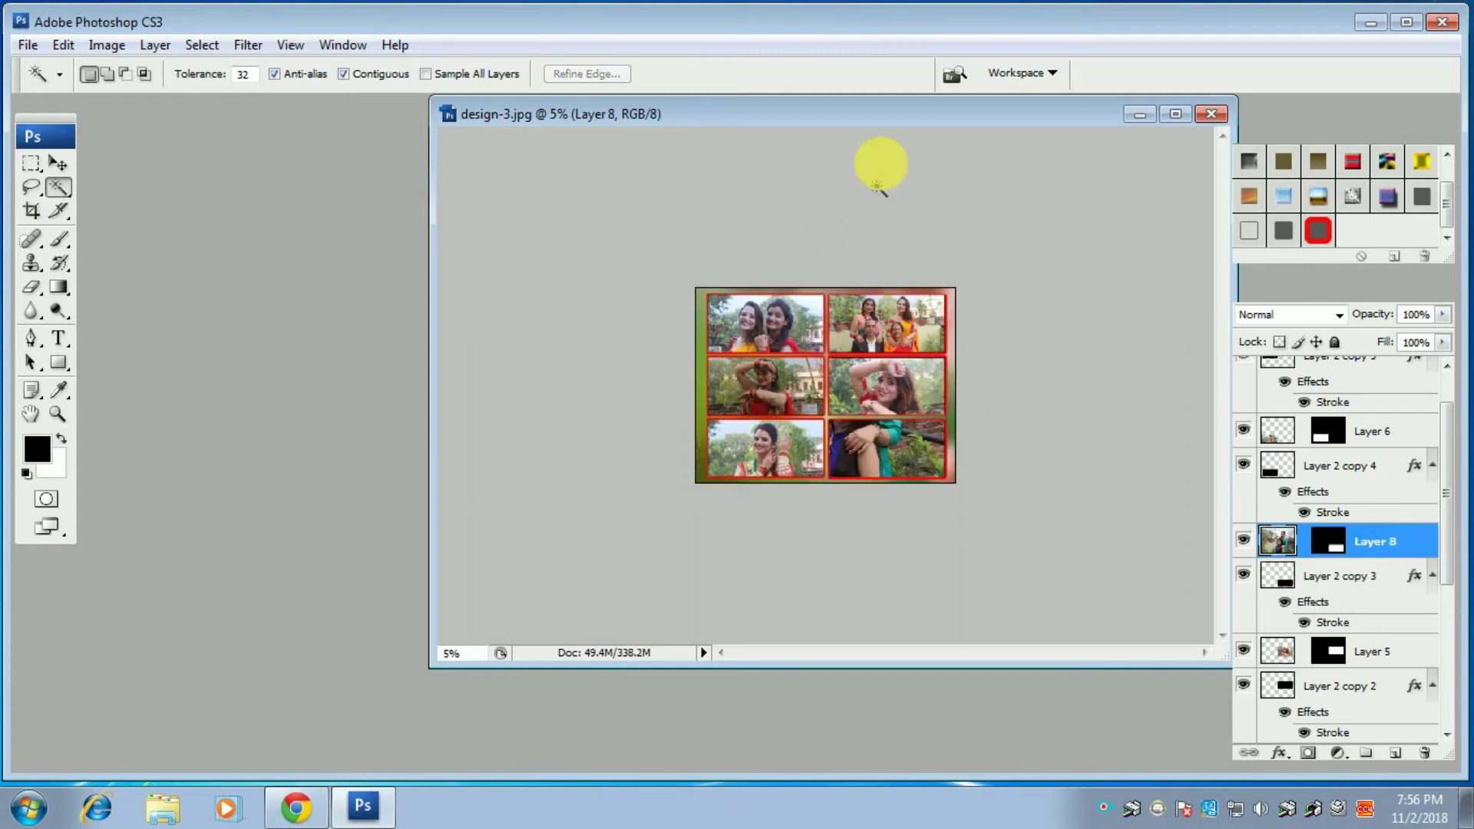
- Maximize the album document and move the pasted photo down and slightly right within the lower-right frame
click(1176, 116)
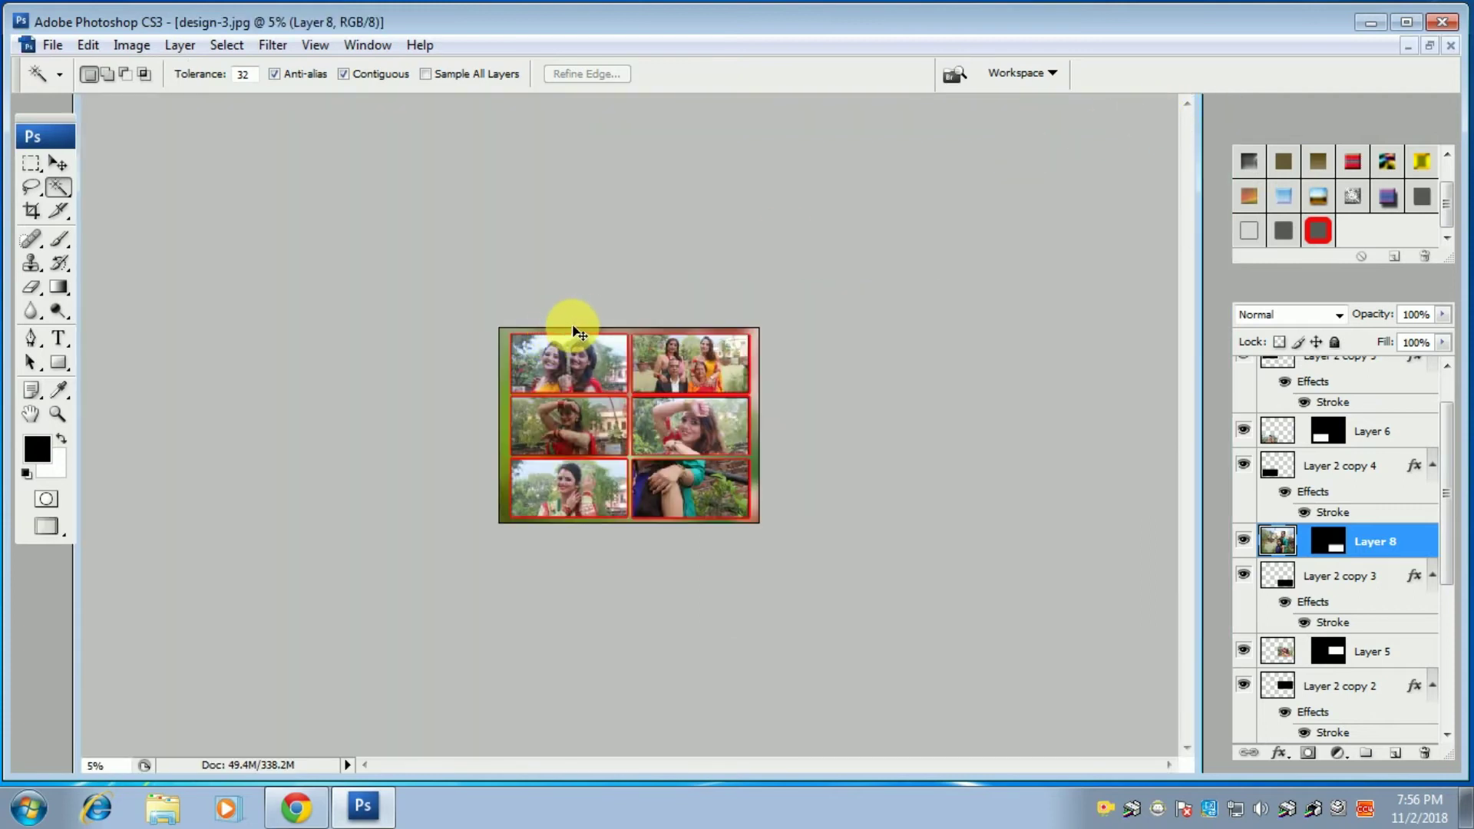
key(ctrl+plus)
key(ctrl+plus)
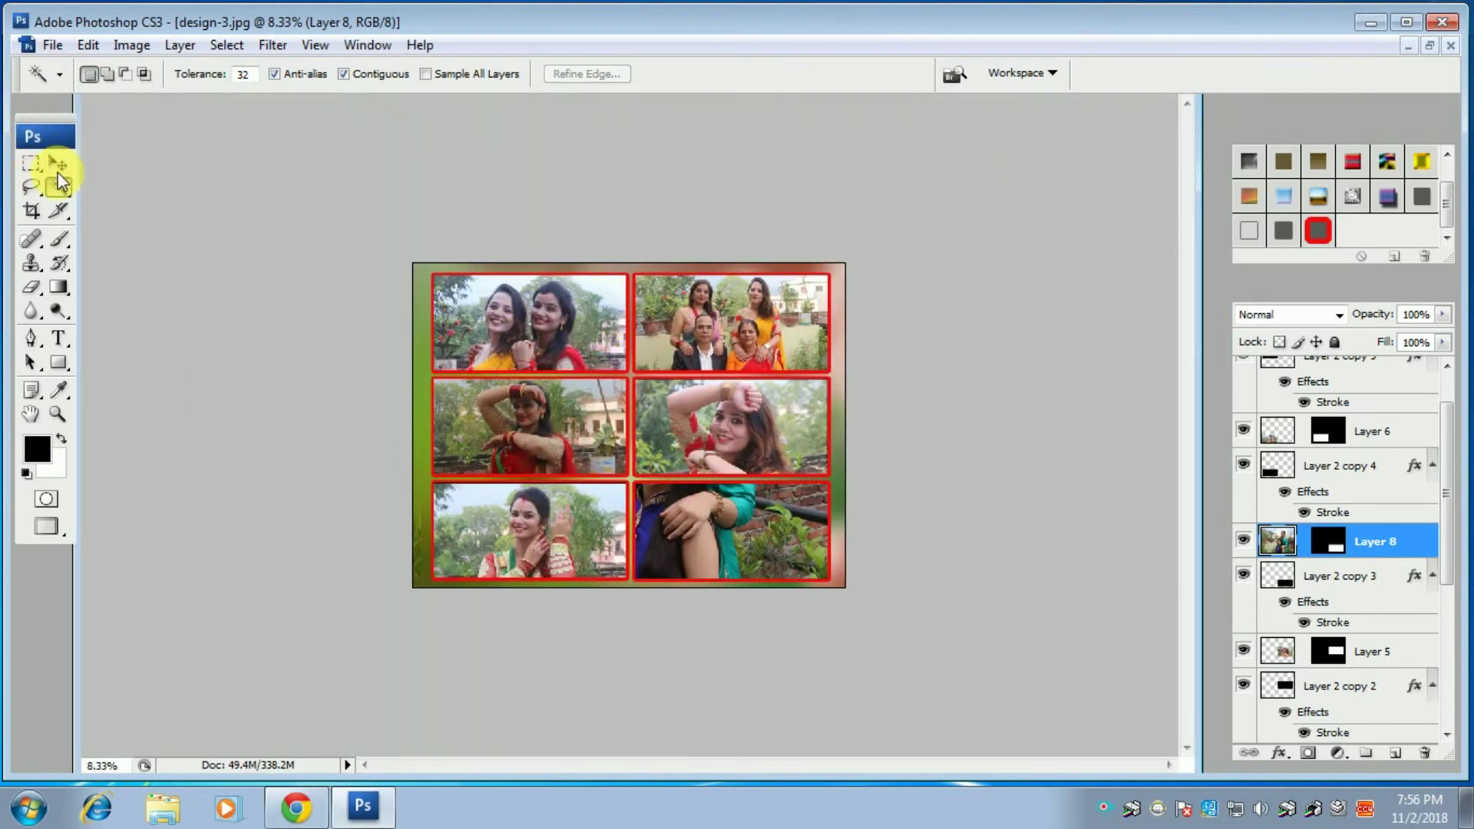
click(58, 165)
drag(675, 517, 701, 583)
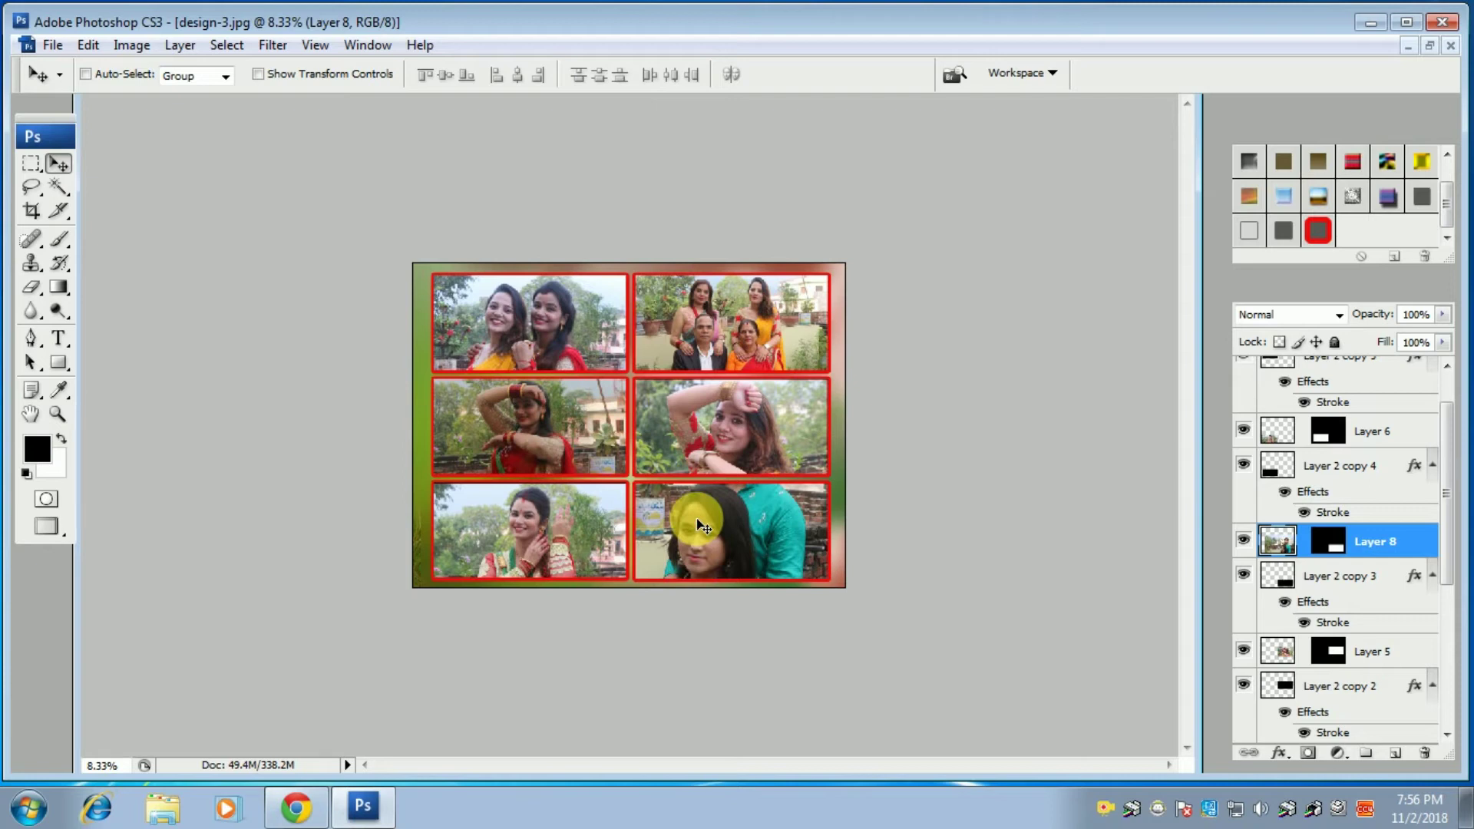
- Scale the pasted photo to about 38% and position it to cover the lower-right frame
key(ctrl+t)
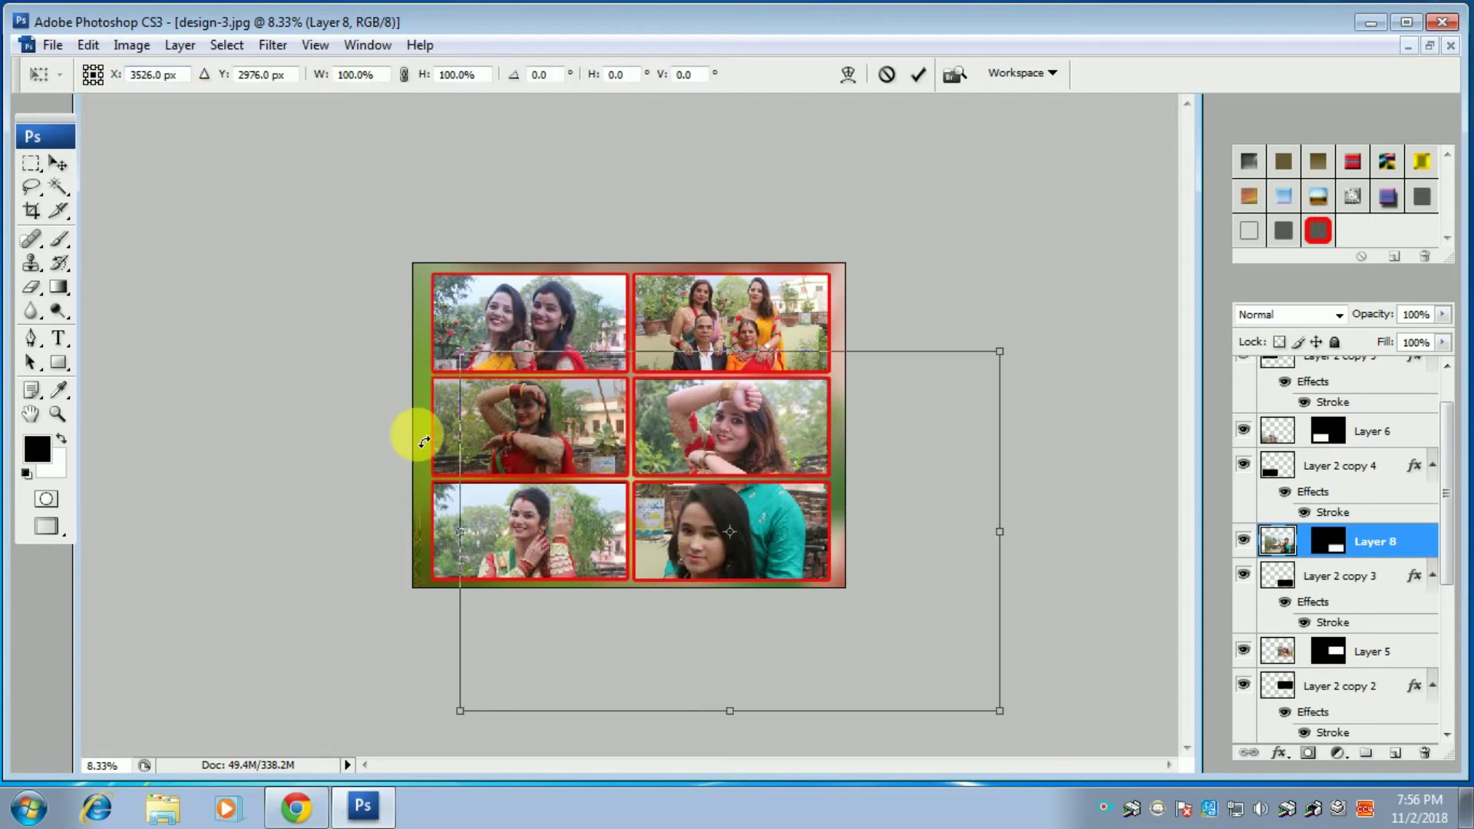
drag(460, 711, 656, 564)
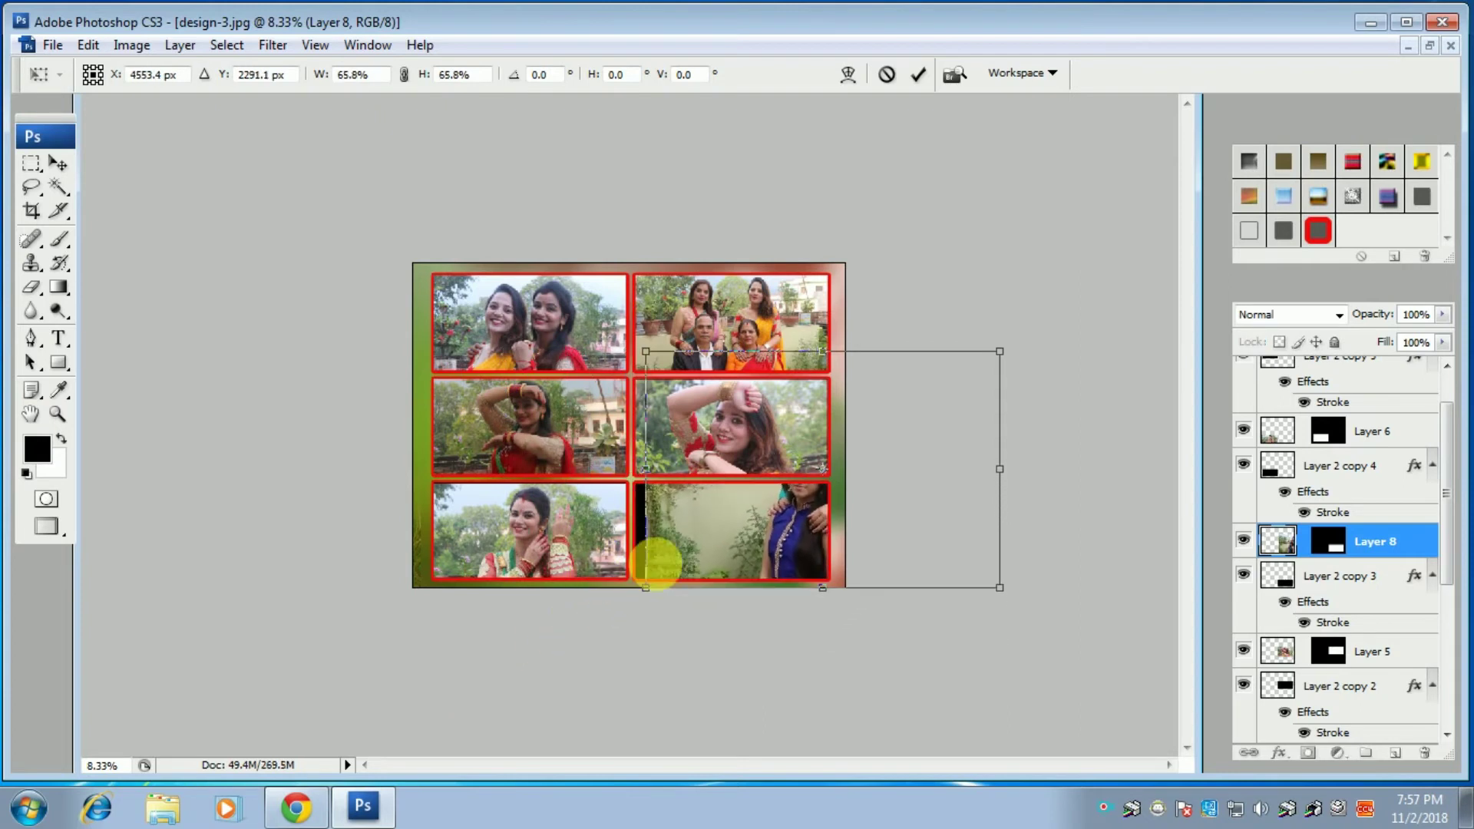
drag(752, 524, 674, 577)
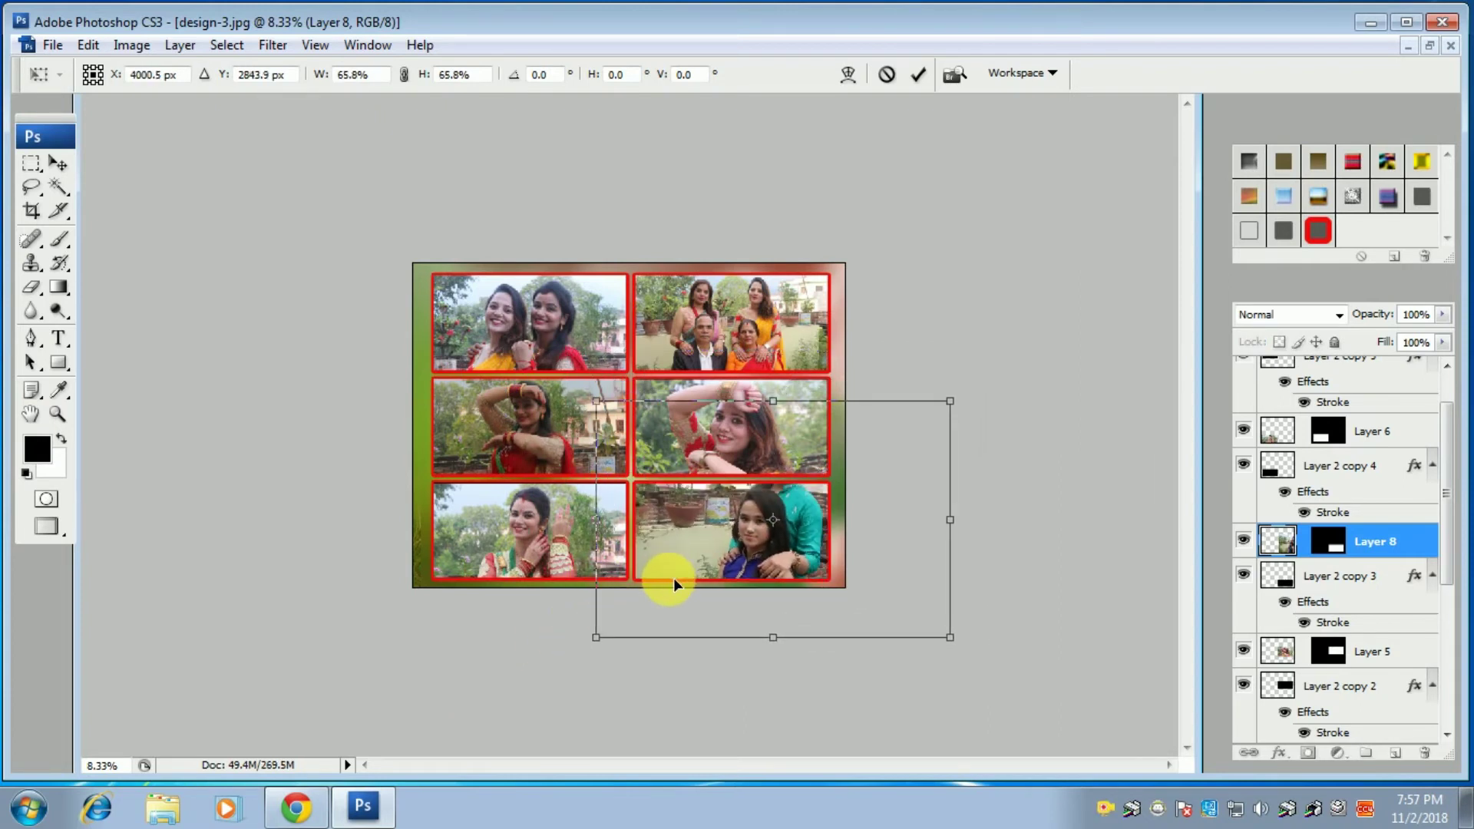
drag(950, 402, 837, 496)
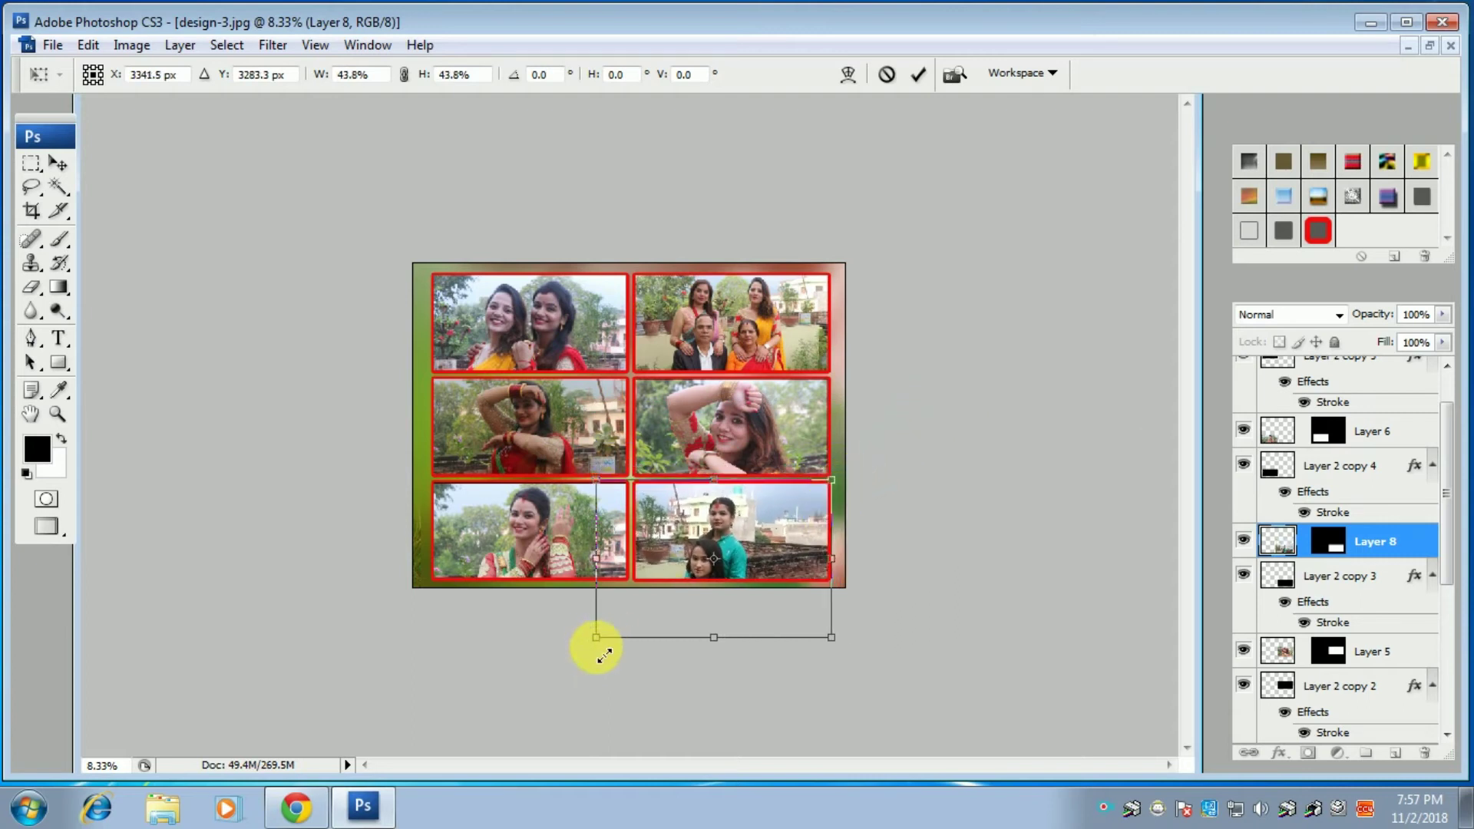
drag(596, 637, 615, 585)
drag(699, 550, 698, 534)
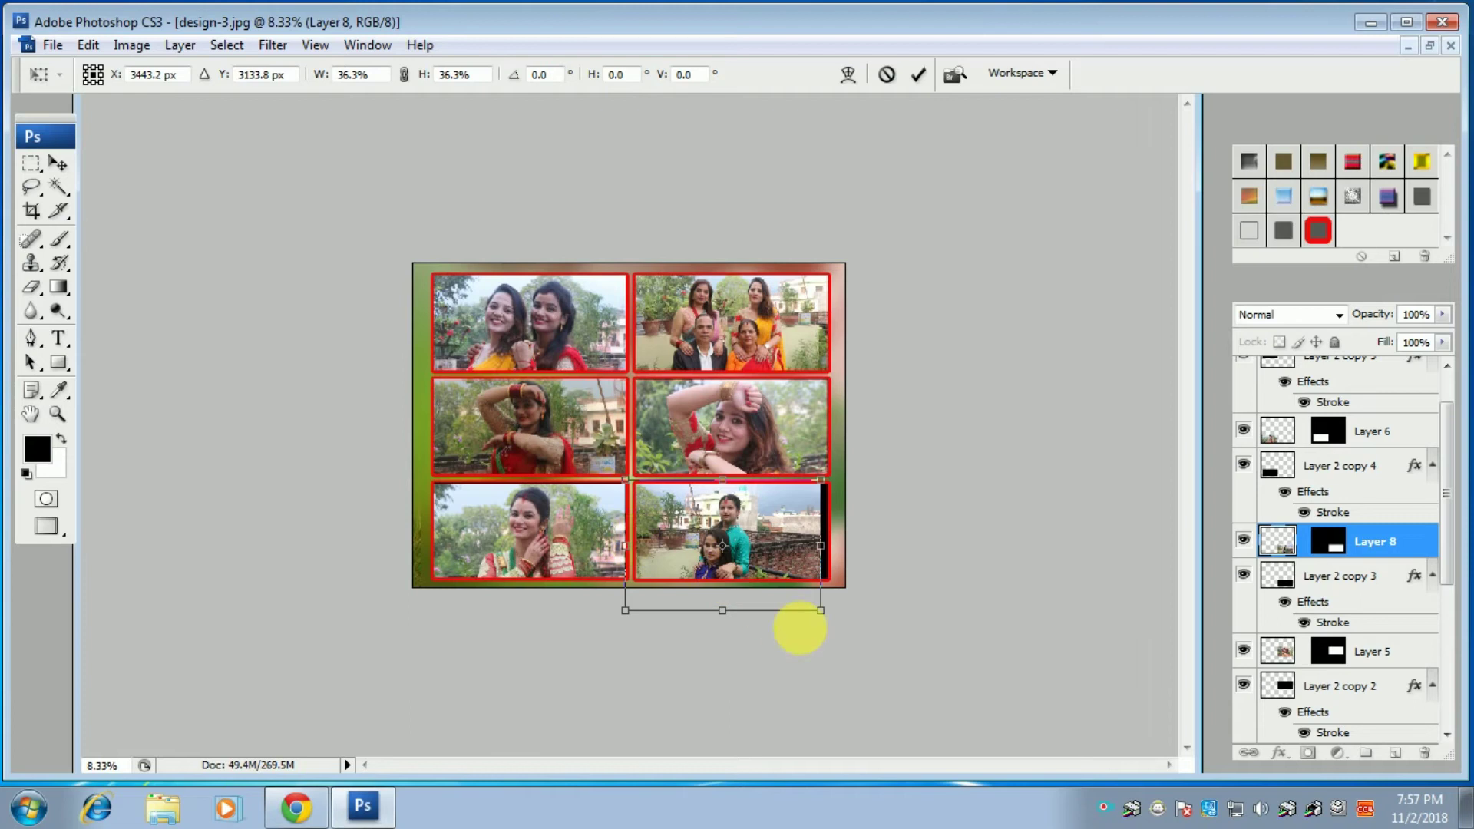
drag(821, 612, 836, 625)
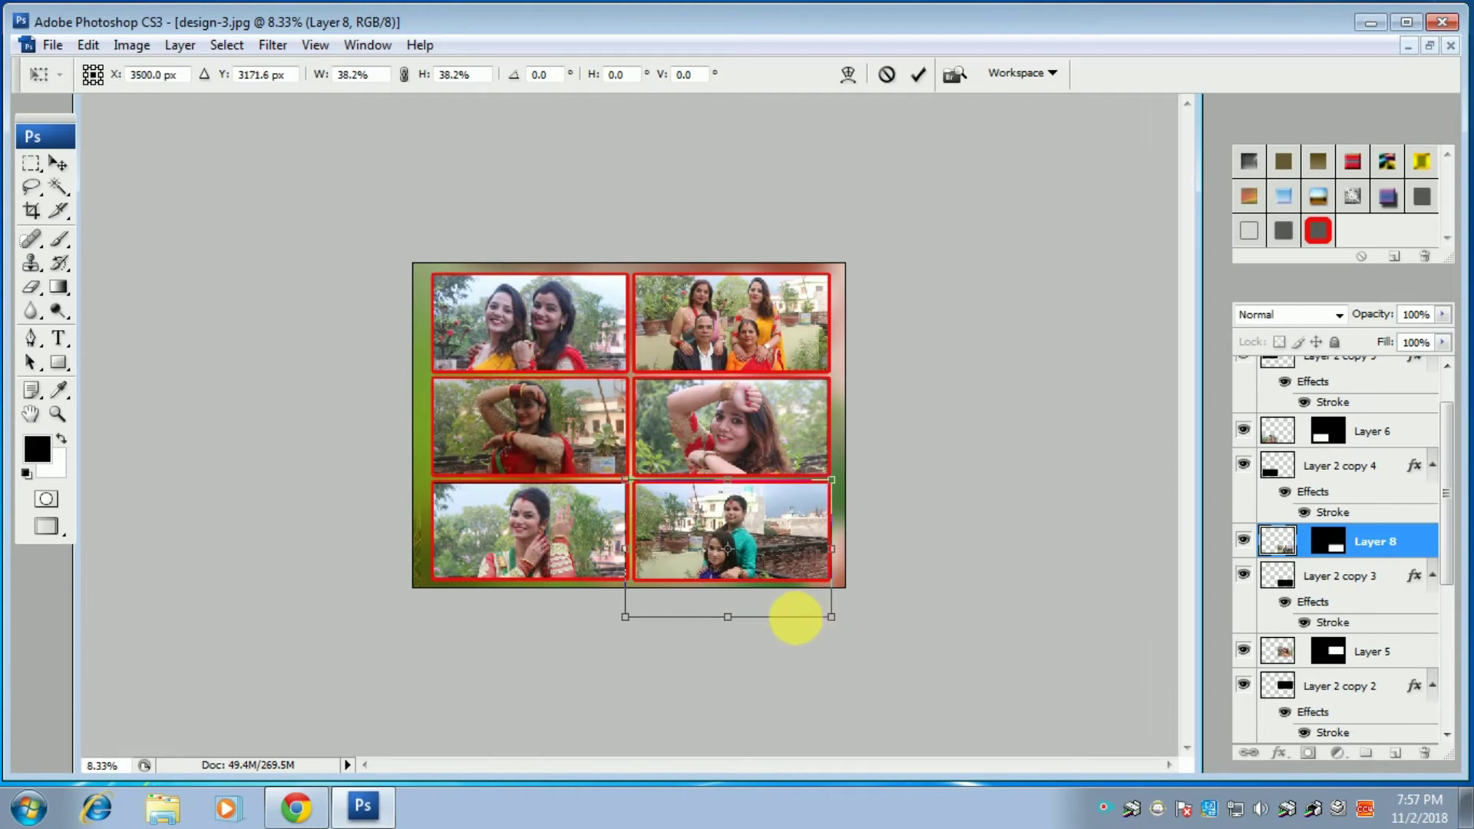
key(Return)
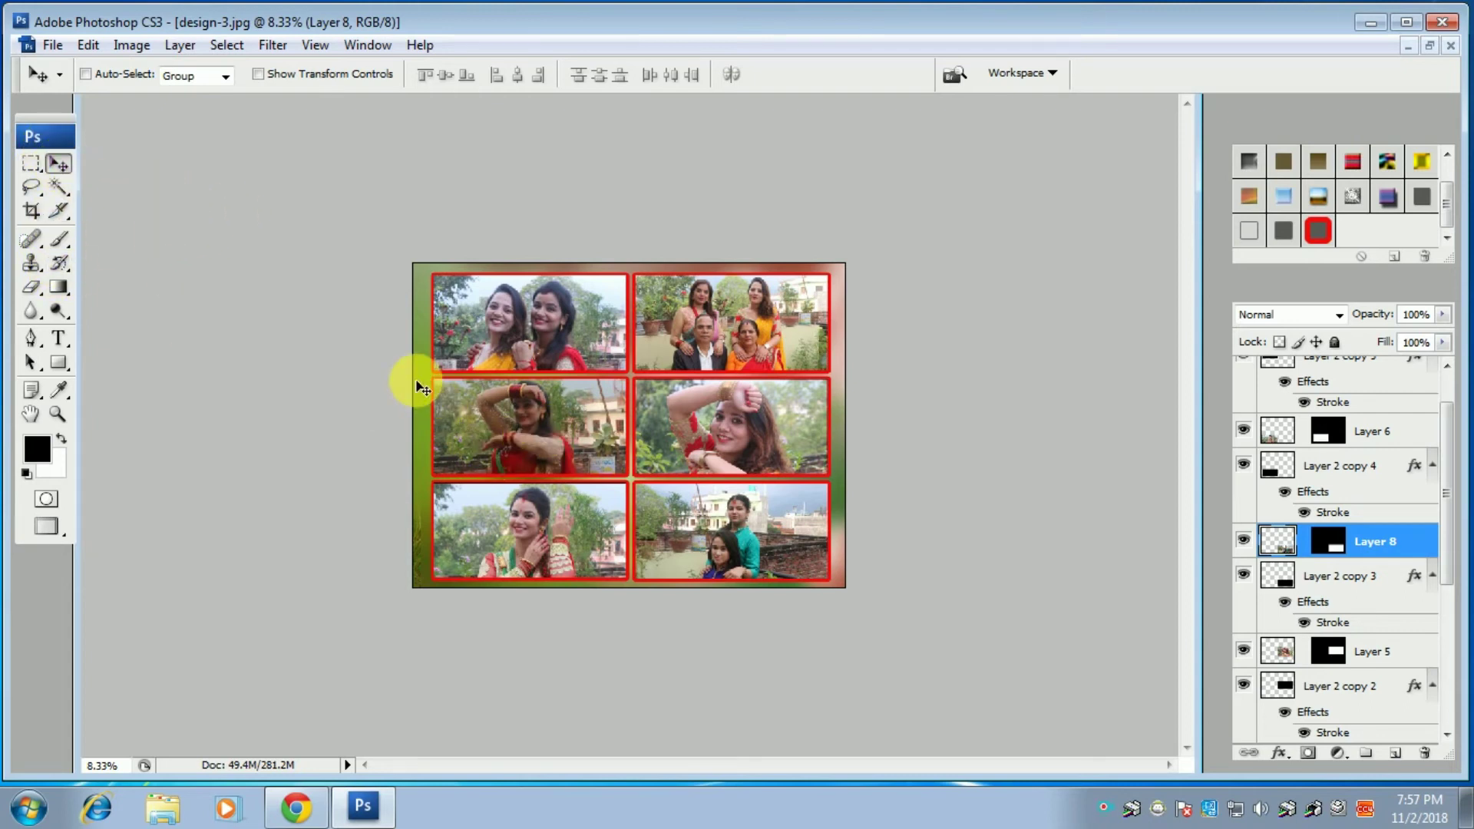
- Brighten the middle-left photo on Layer 4 with an RGB Curves point at input 102, output 141
right_click(515, 424)
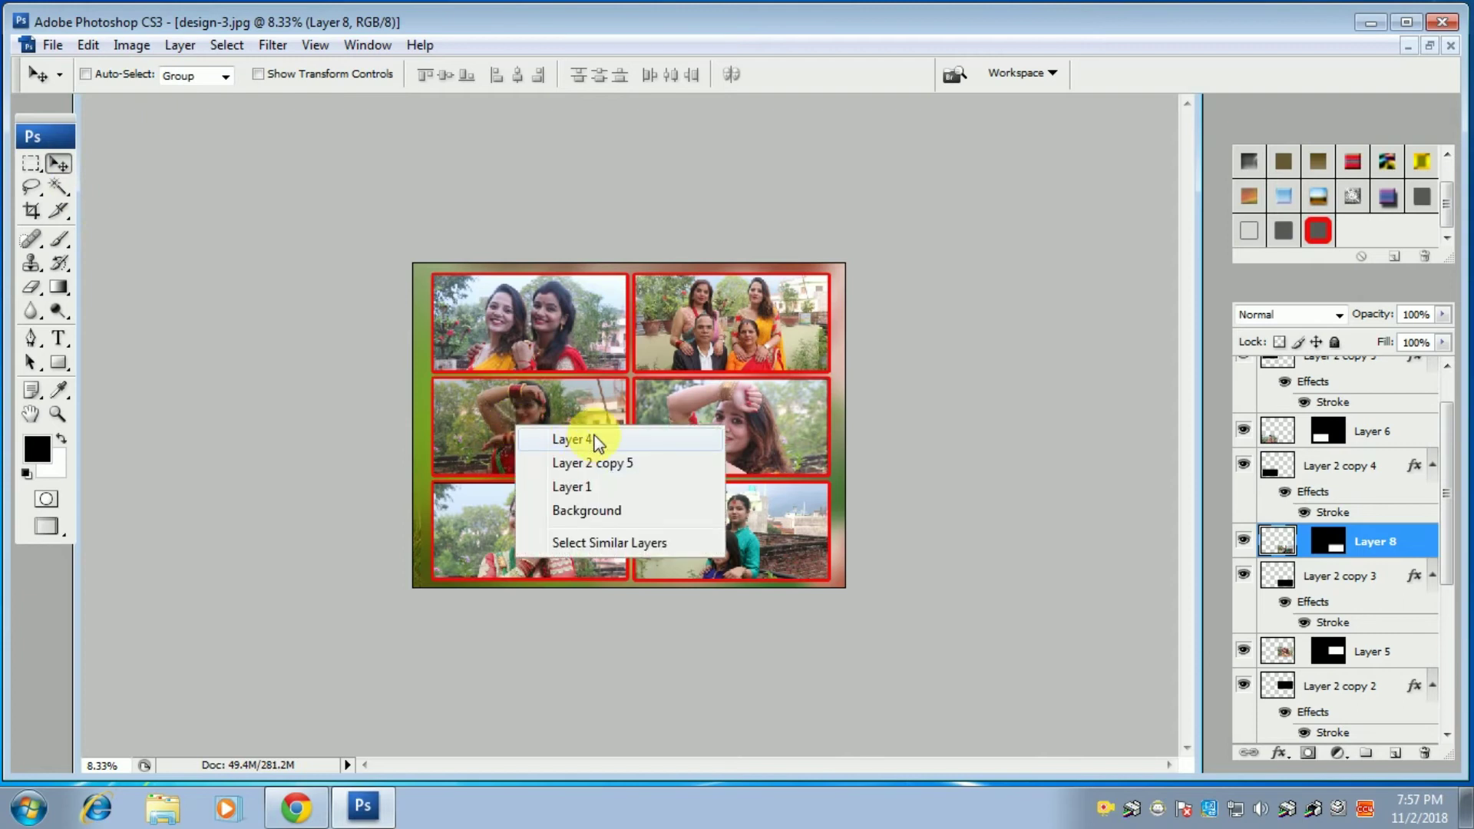
click(595, 444)
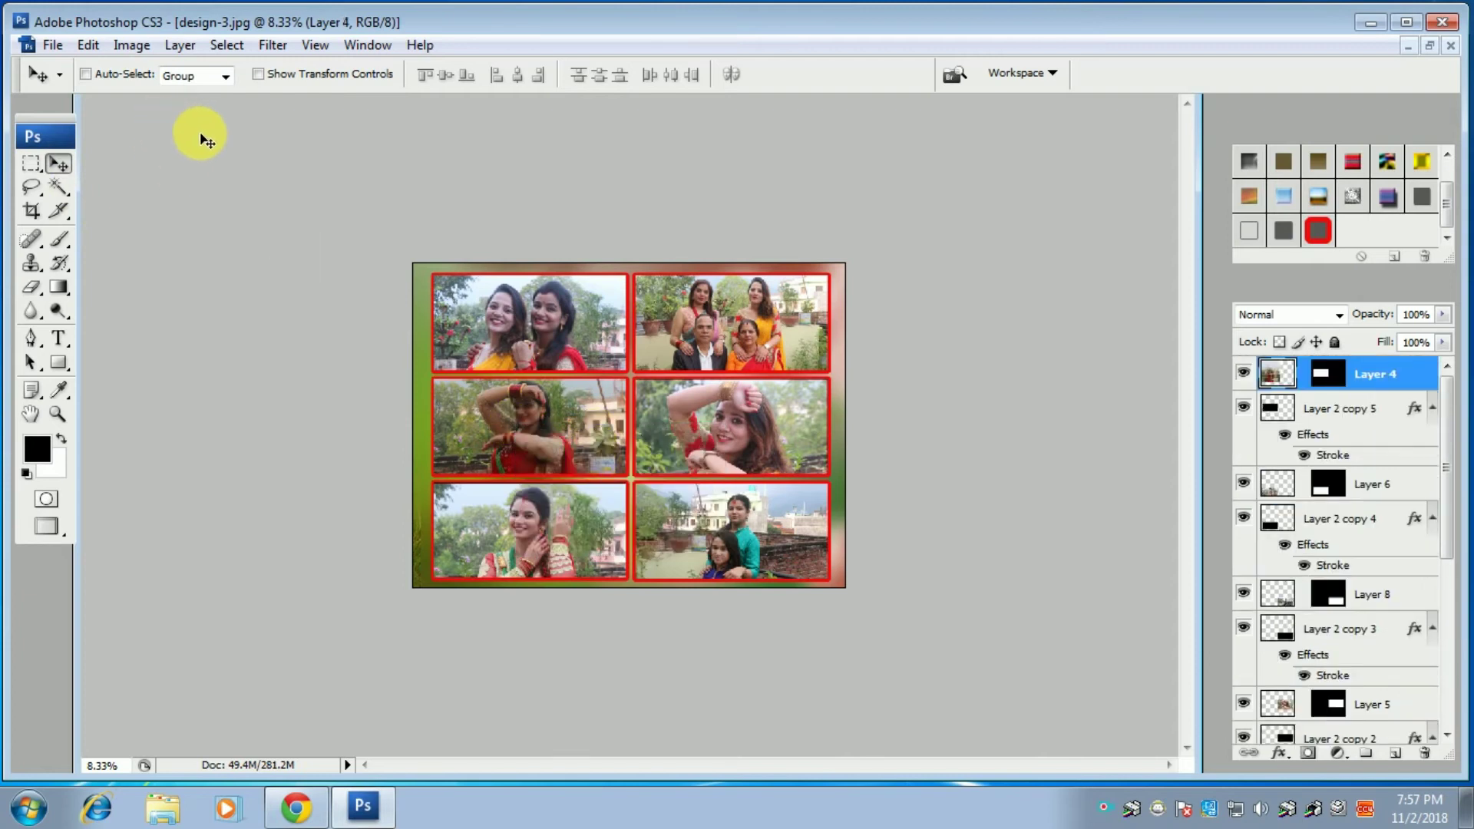
key(ctrl+m)
drag(614, 116, 812, 246)
drag(928, 476, 911, 451)
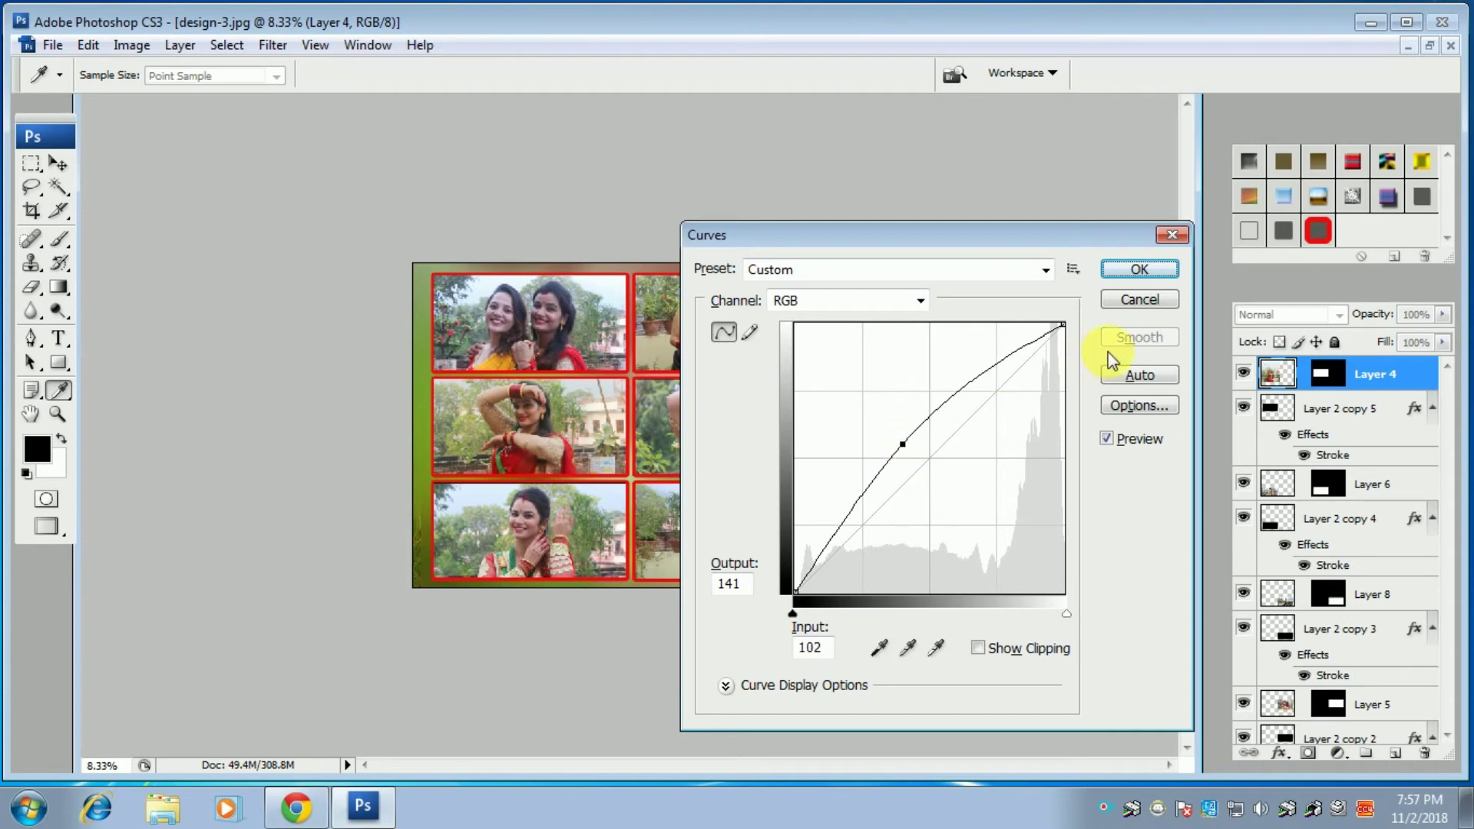
click(1142, 268)
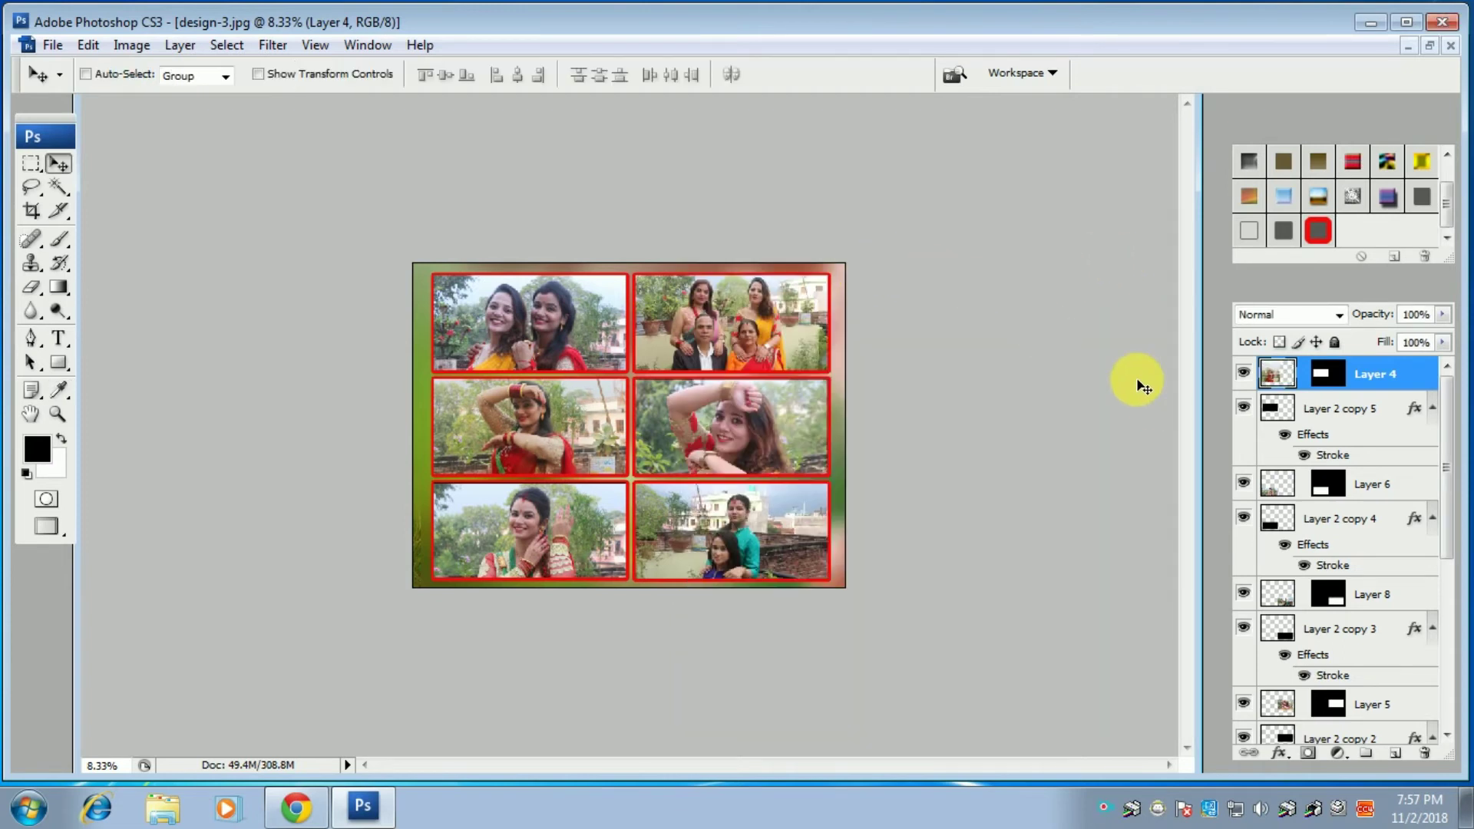
- Try the Soft Light blend mode on Layer 4, then undo it
click(1338, 315)
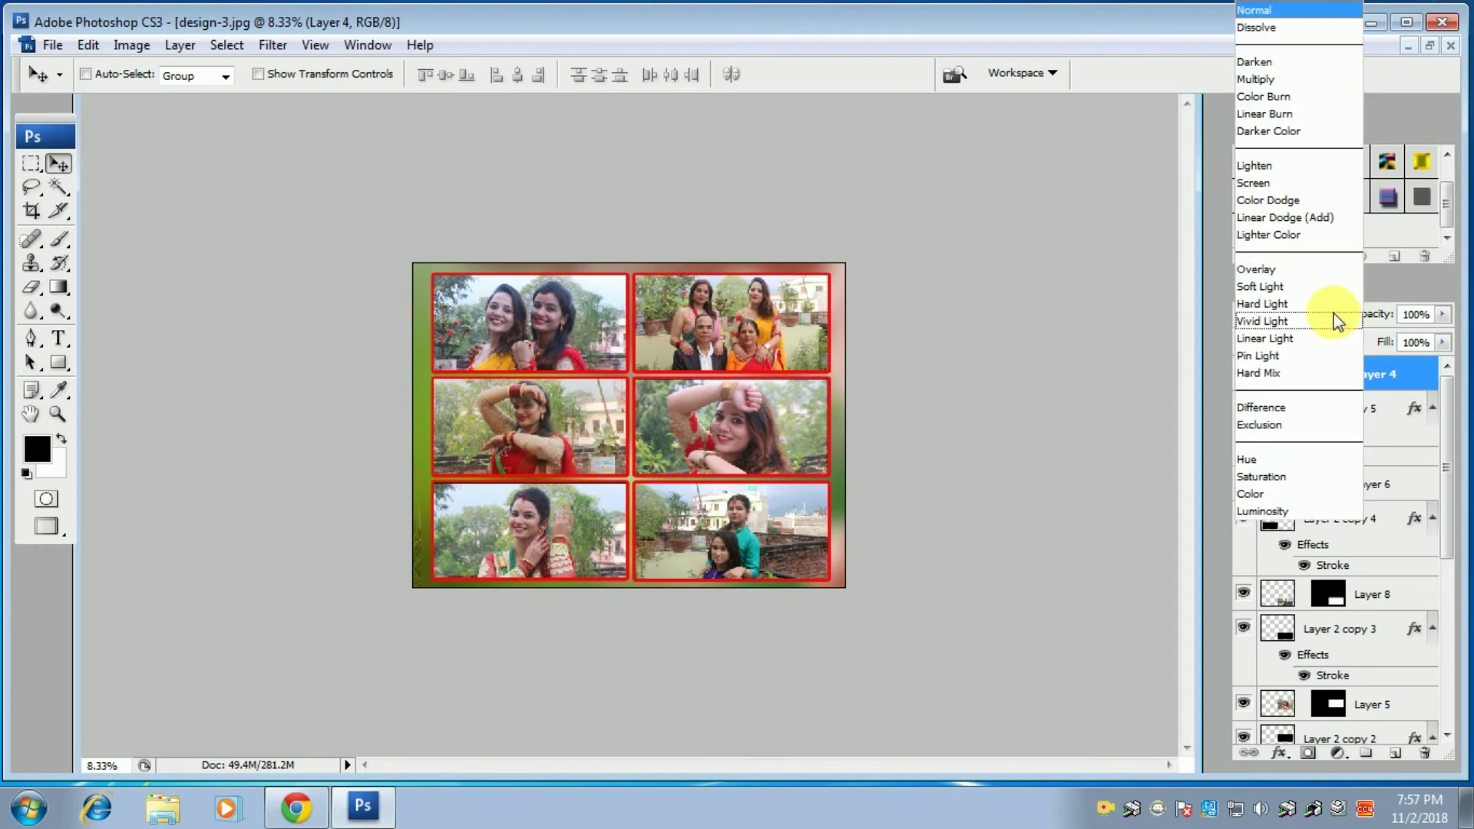
click(1290, 287)
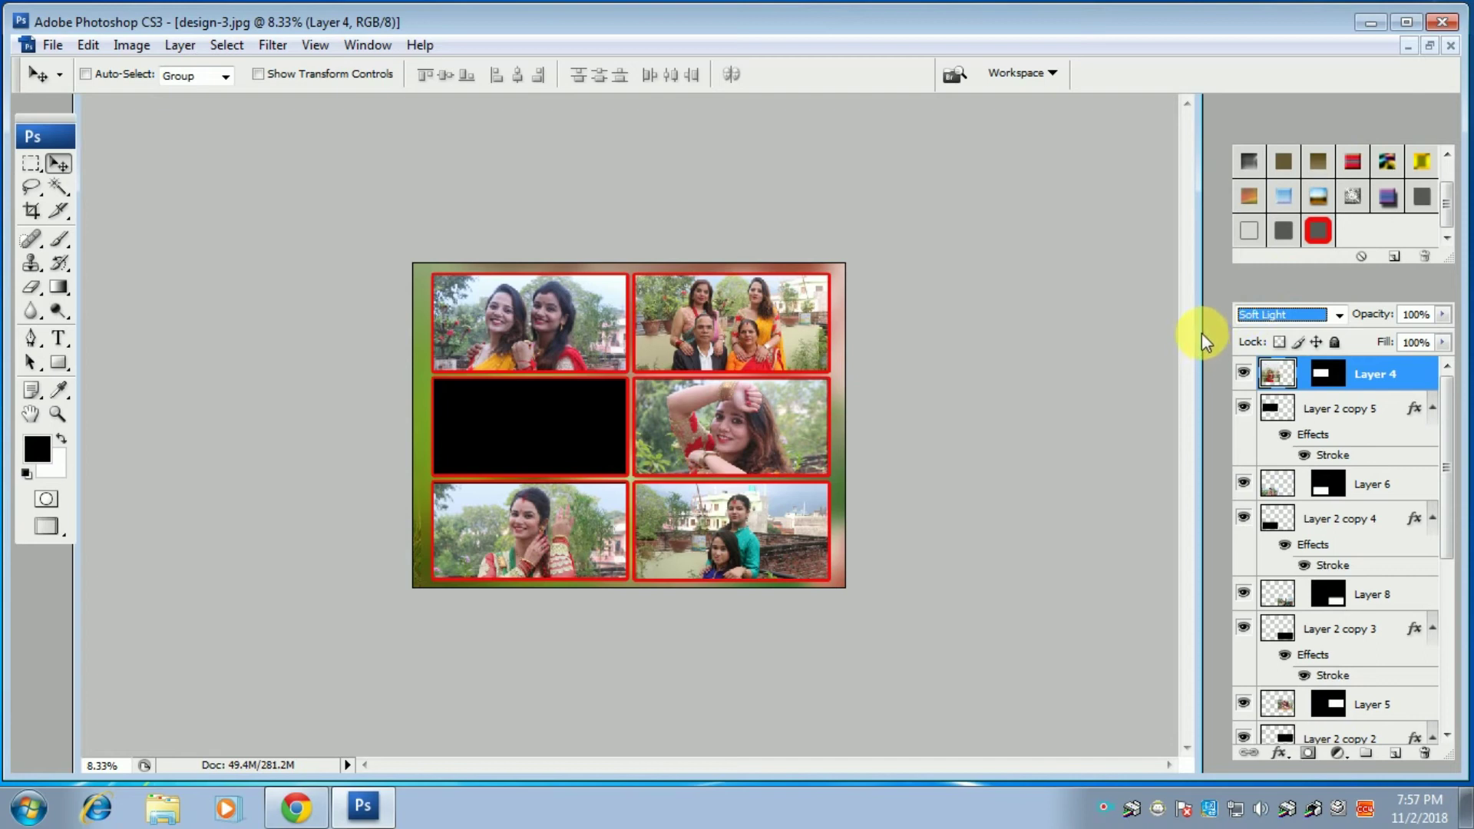
key(ctrl+z)
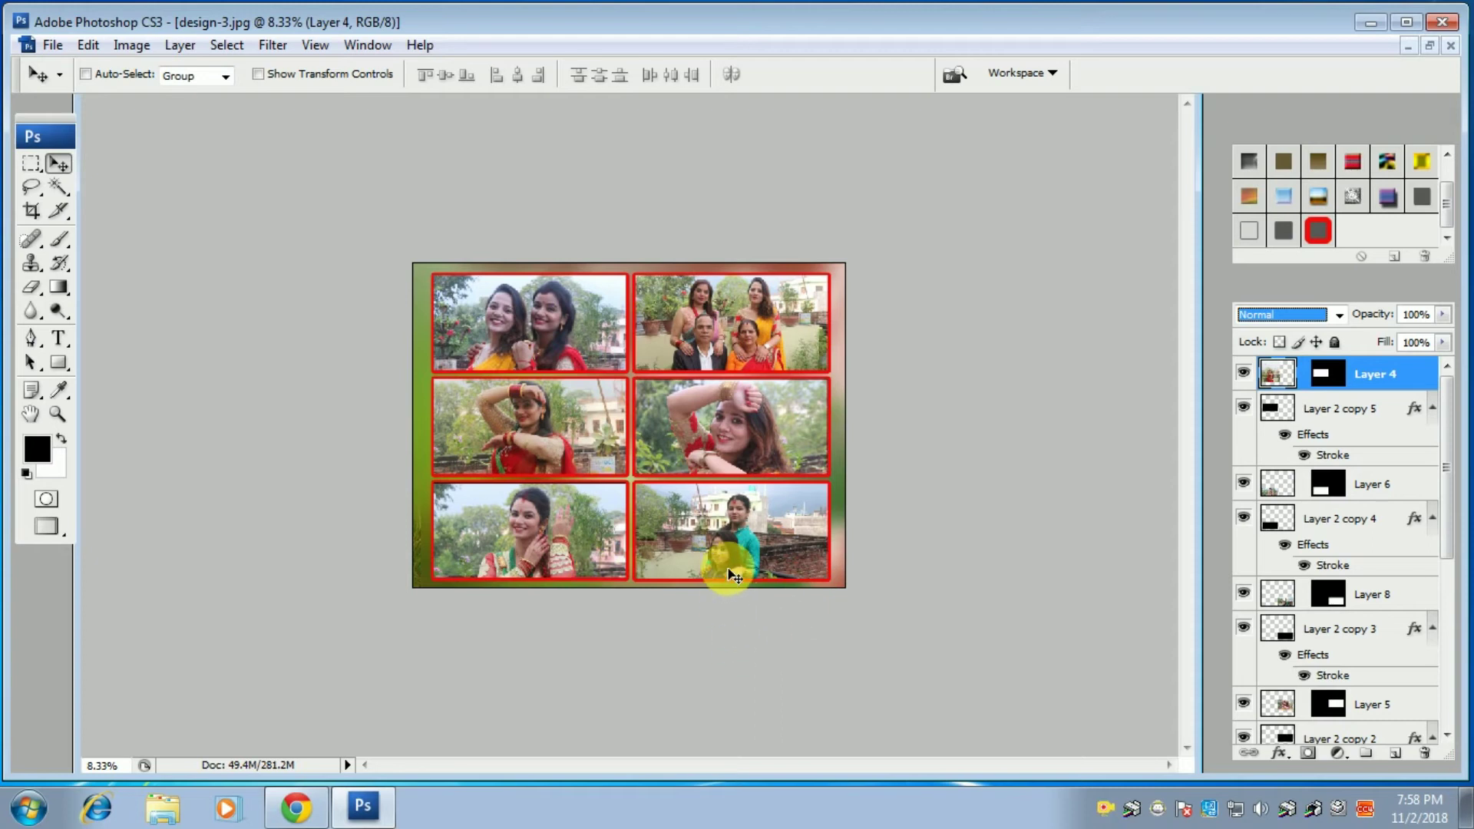
- Adjust Levels on the lower-right photo (Layer 8) with black input 24, white input 232 and slightly lightened midtones
click(726, 548)
right_click(726, 548)
click(799, 565)
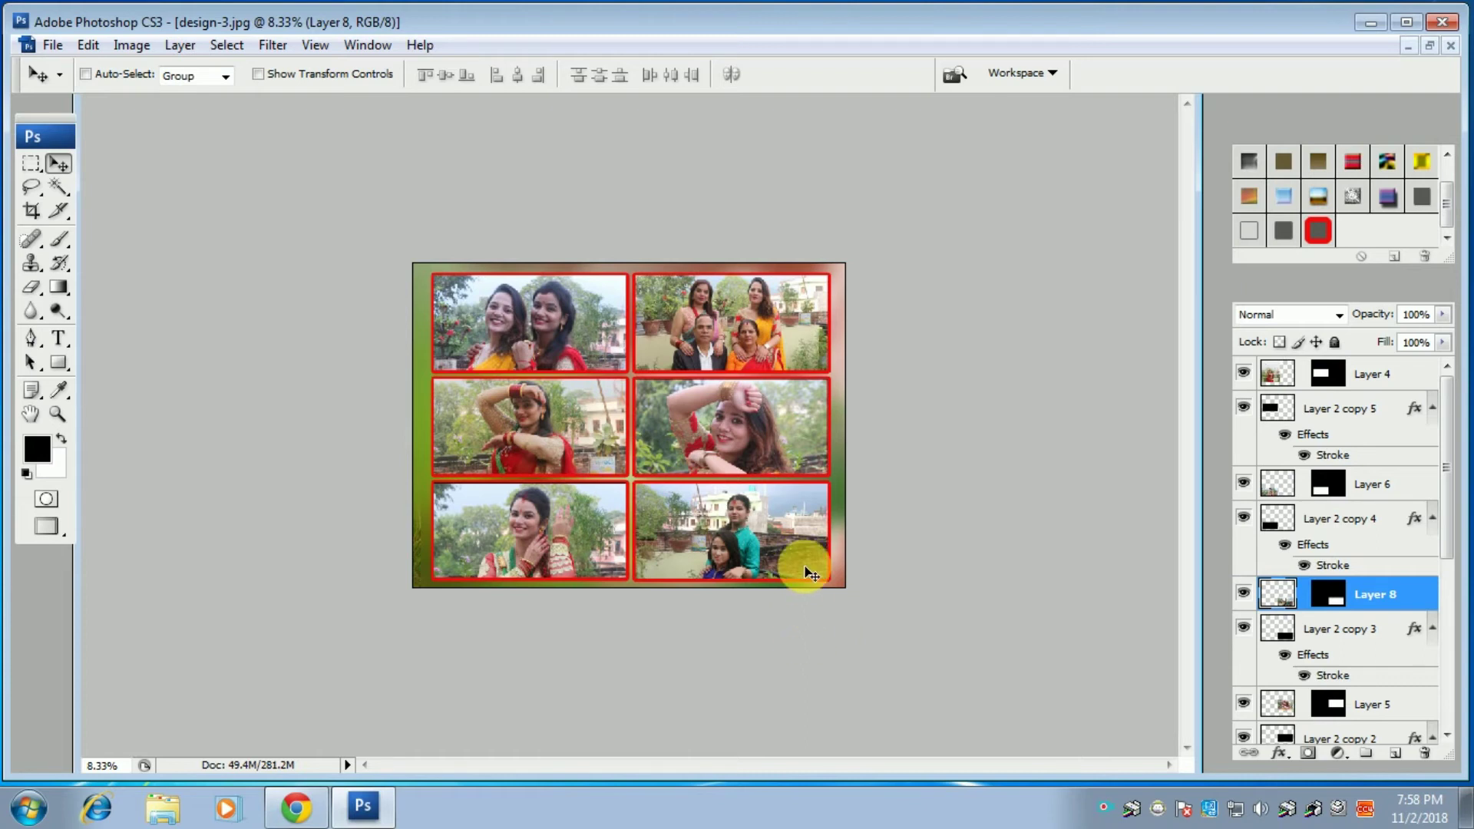
key(ctrl+l)
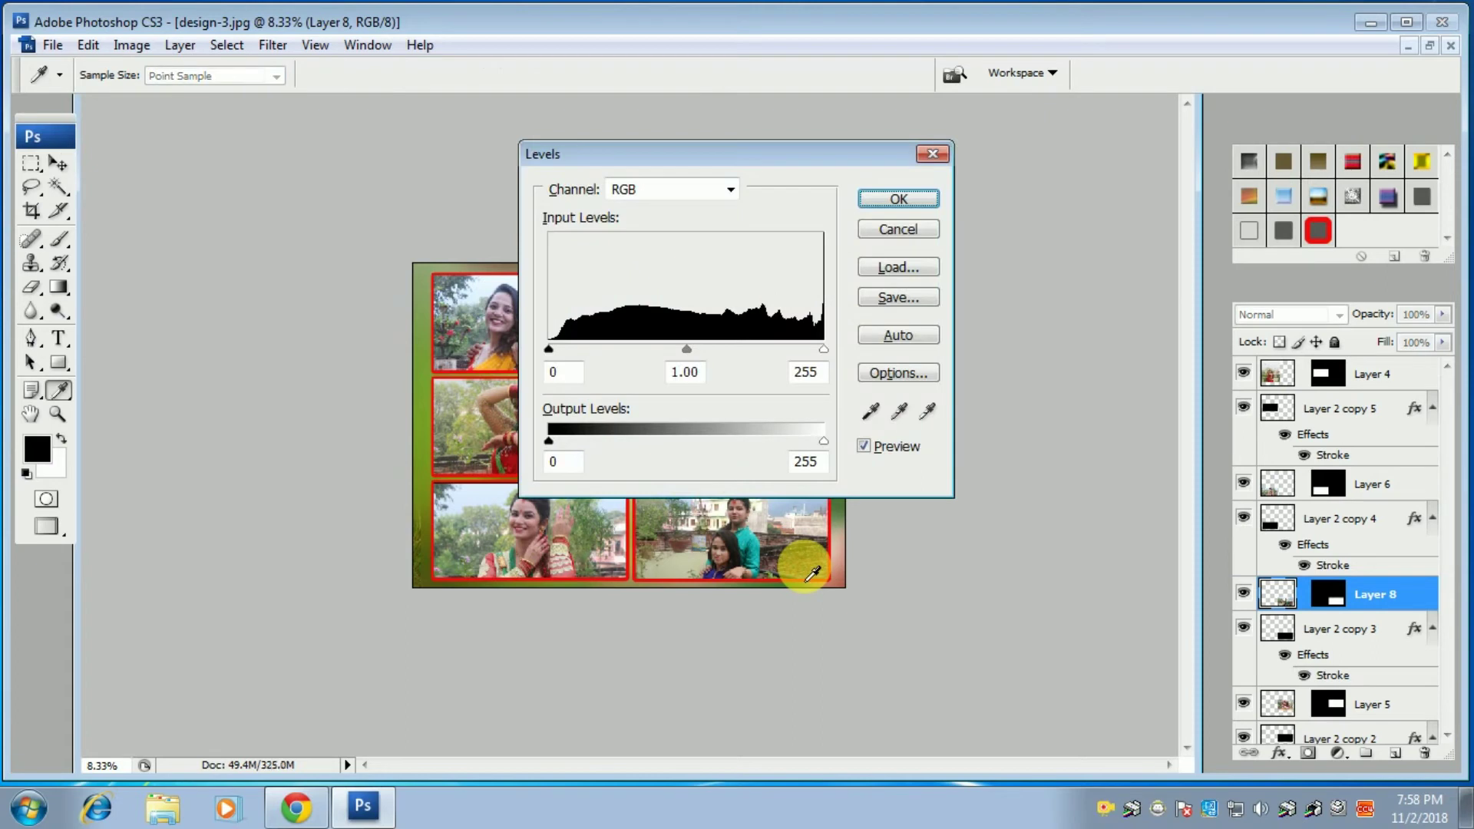
drag(682, 162, 655, 118)
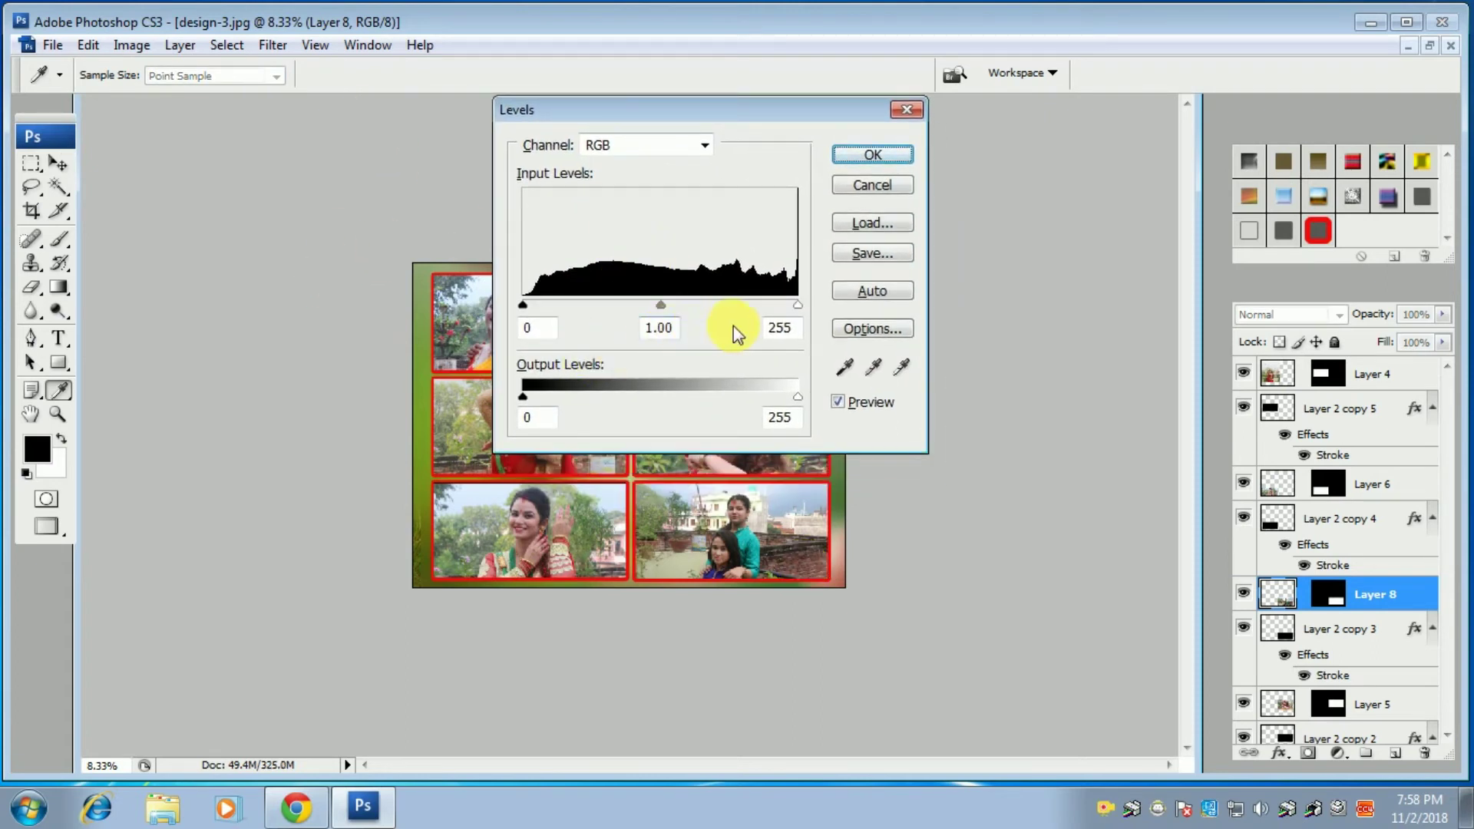
drag(799, 308, 773, 310)
drag(529, 309, 550, 311)
mouse_move(663, 310)
mouse_down()
mouse_move(683, 311)
mouse_move(634, 312)
mouse_move(648, 315)
mouse_up()
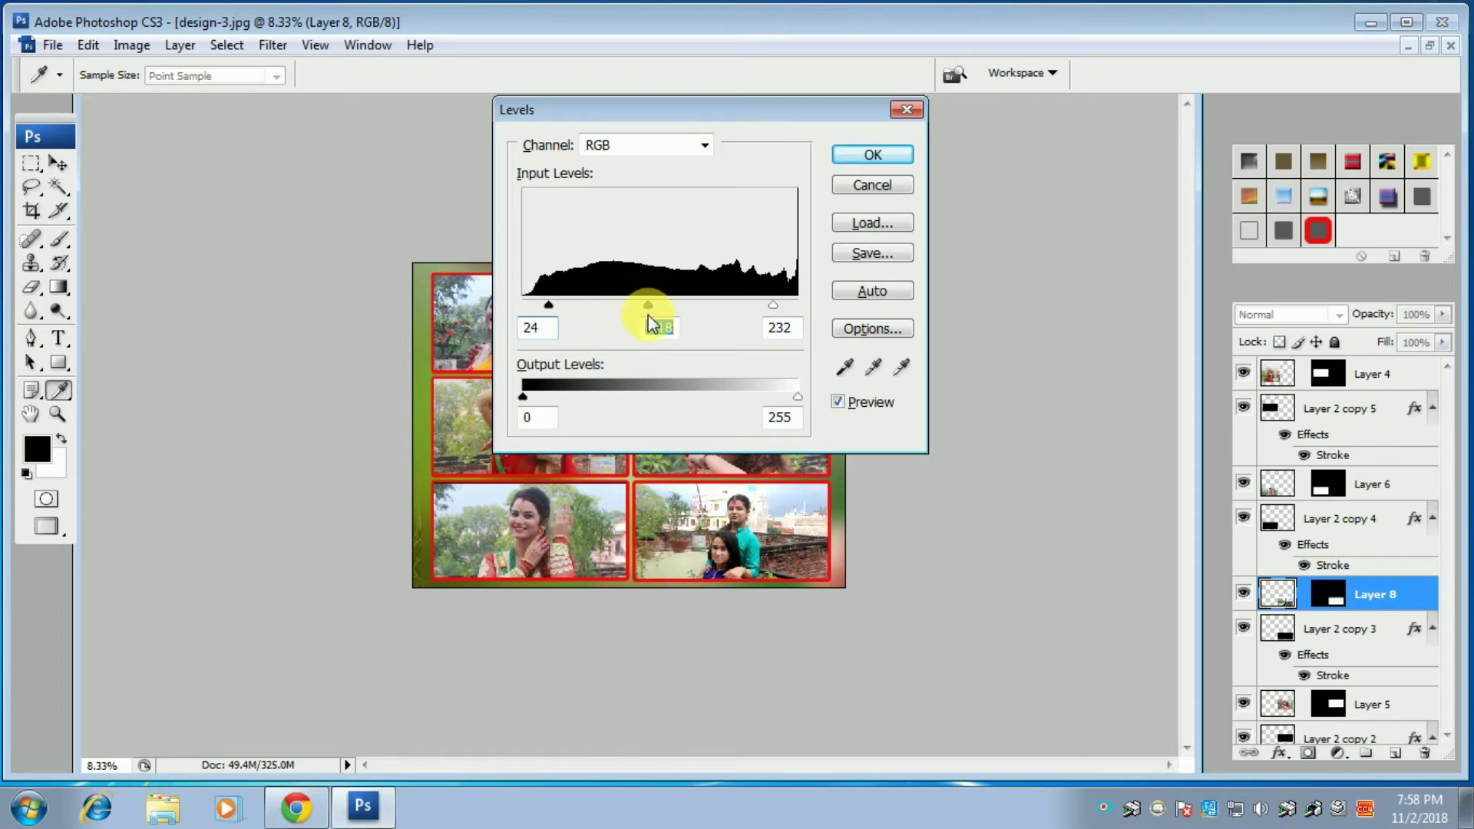
click(874, 156)
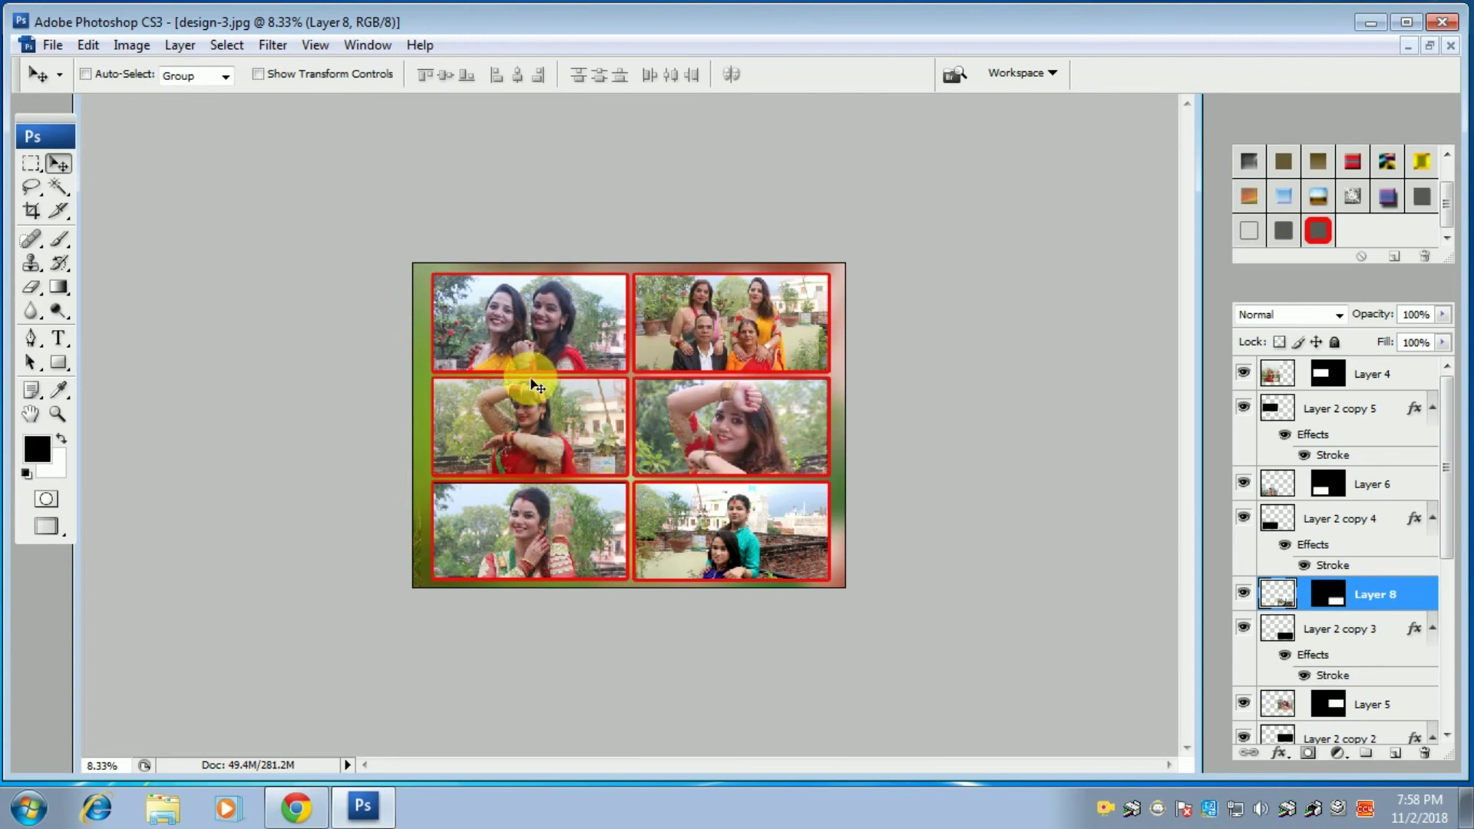
- Adjust Levels on the upper-left photo (Layer 3) with black input 30, midtones 1.34 and a slightly lowered white input
right_click(509, 320)
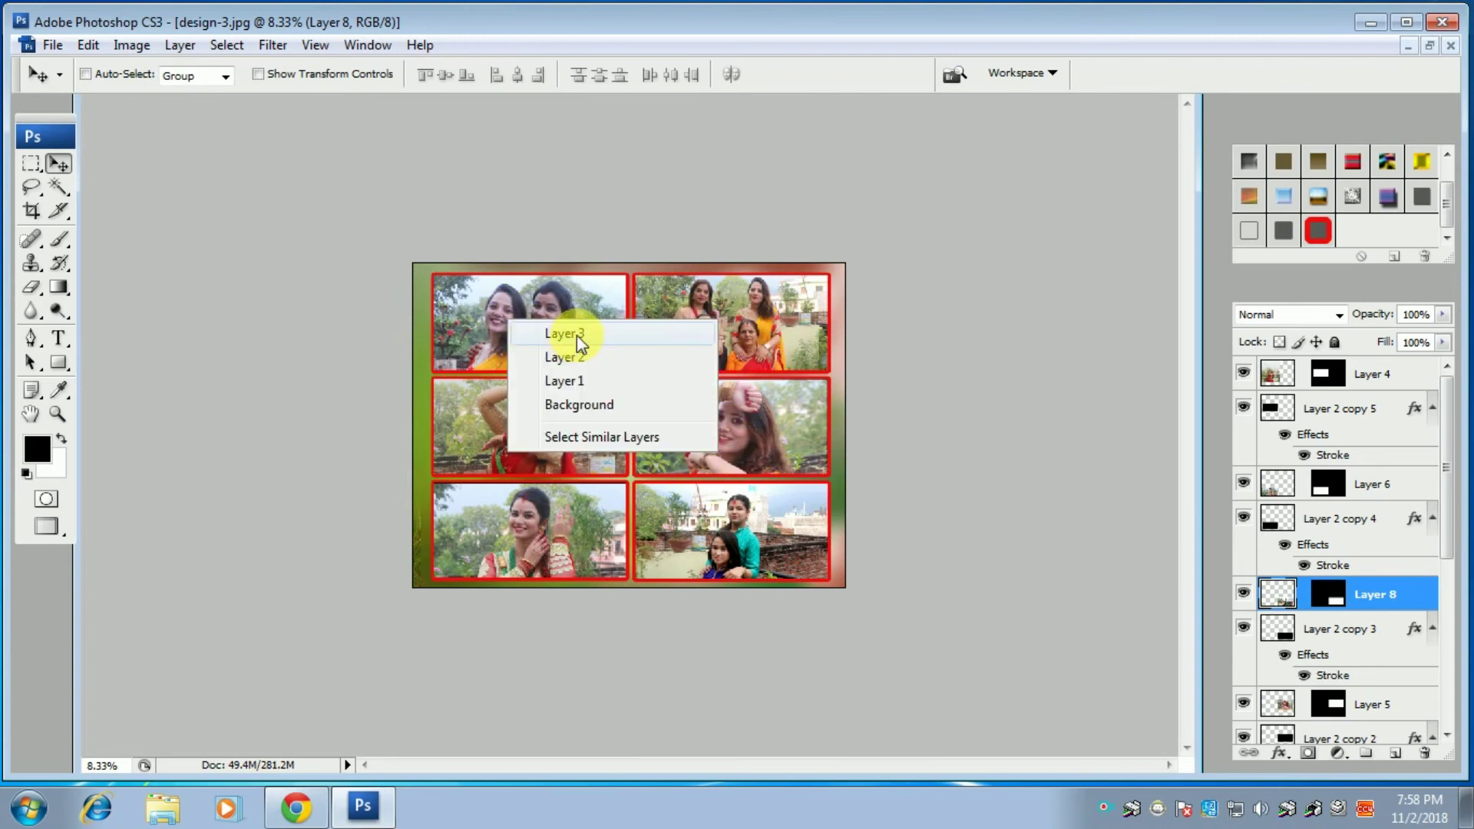
click(578, 335)
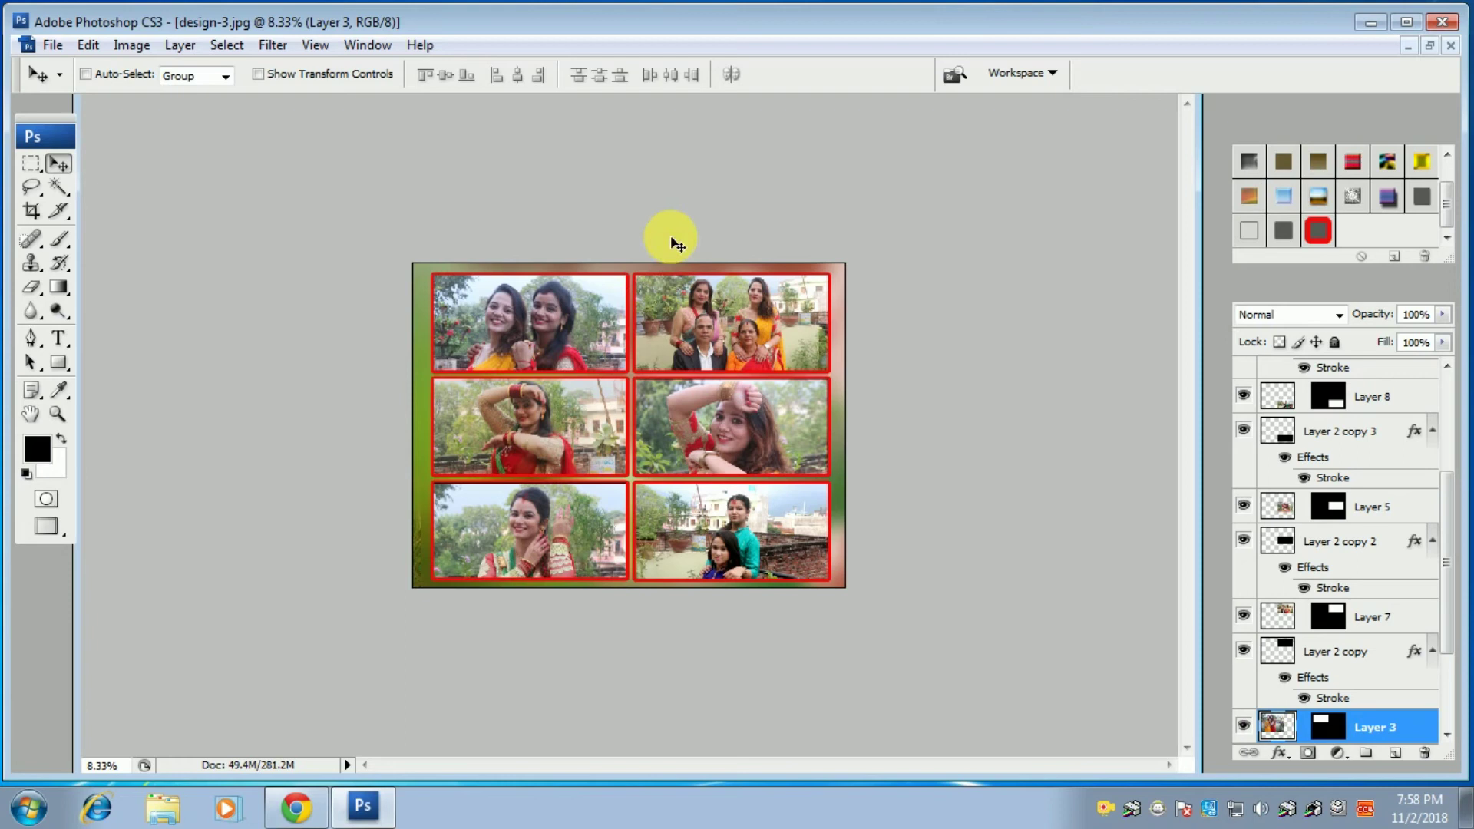
key(ctrl+l)
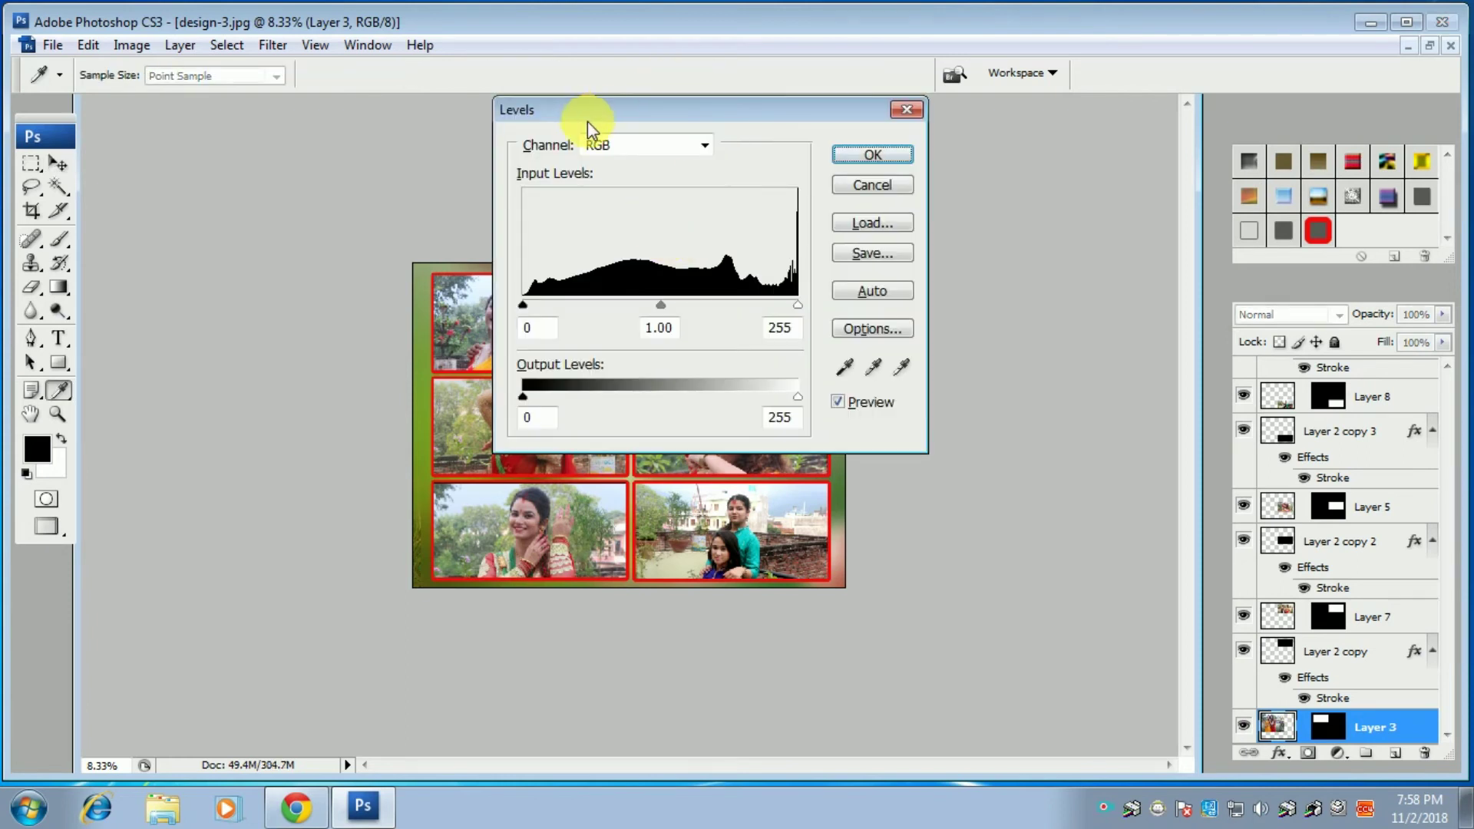
drag(587, 122, 817, 136)
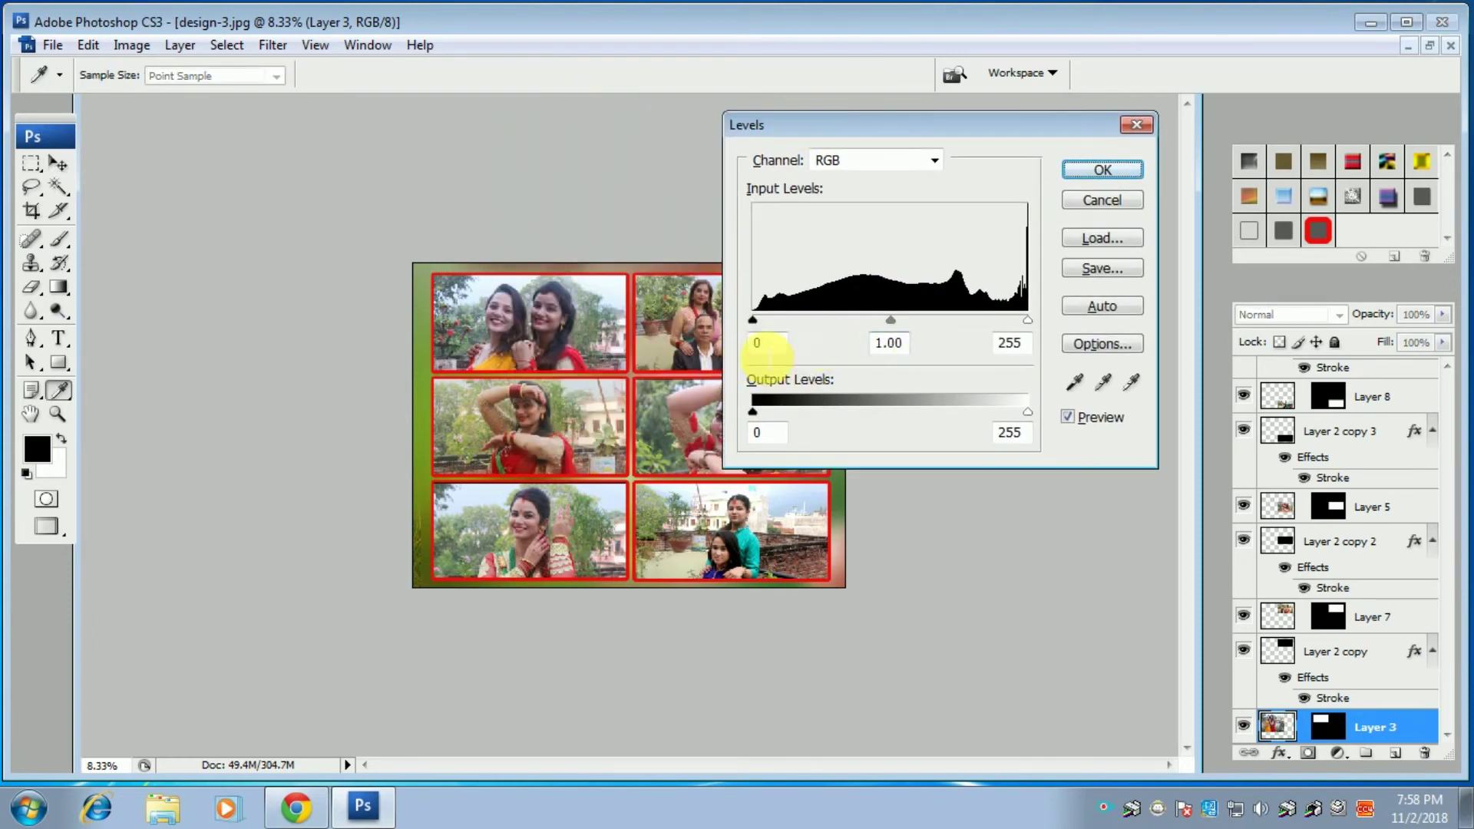
drag(753, 320, 786, 326)
mouse_move(904, 321)
mouse_down()
mouse_move(922, 320)
mouse_move(881, 326)
mouse_up()
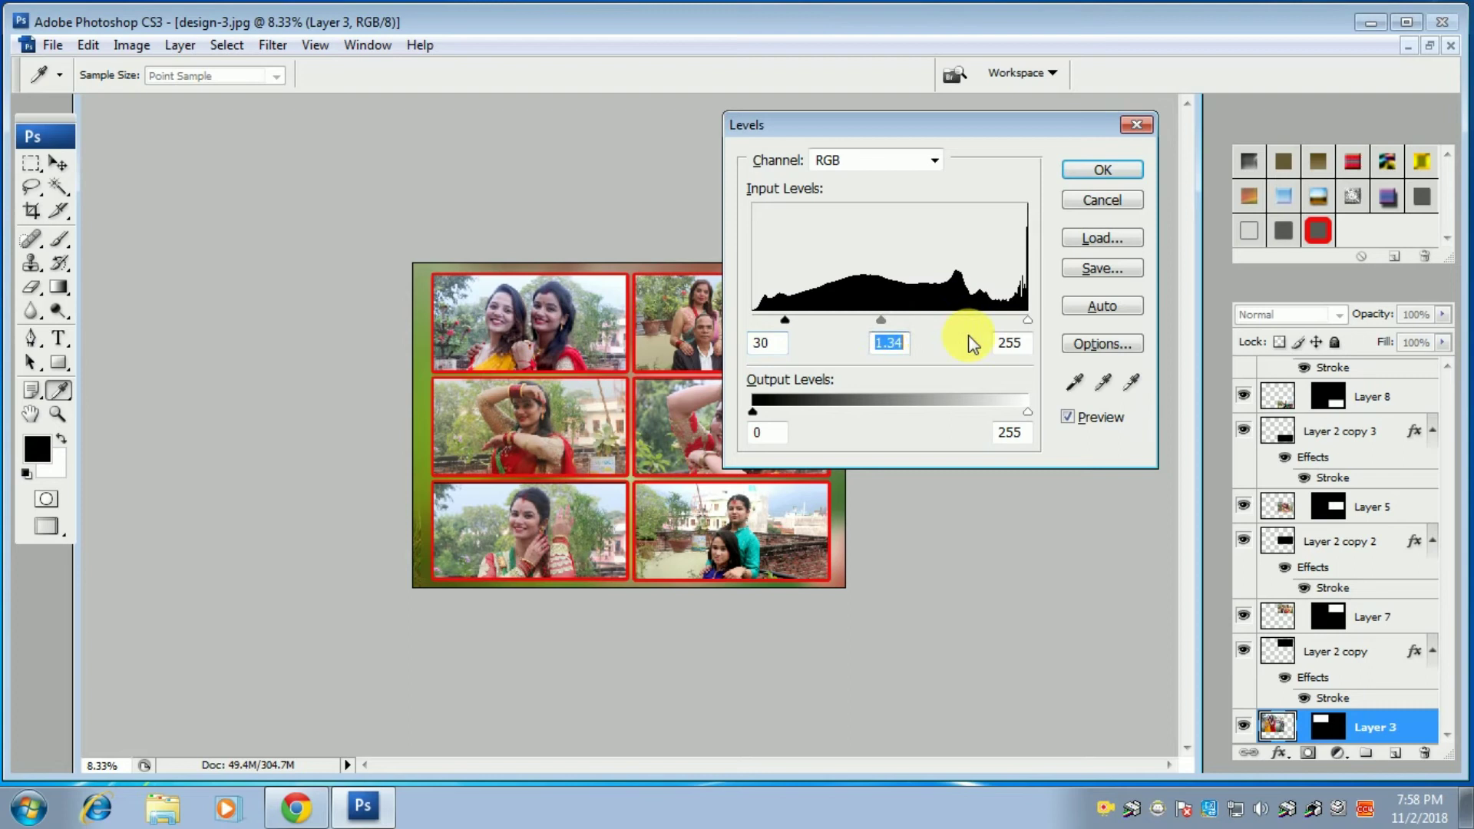
drag(1029, 320, 1014, 322)
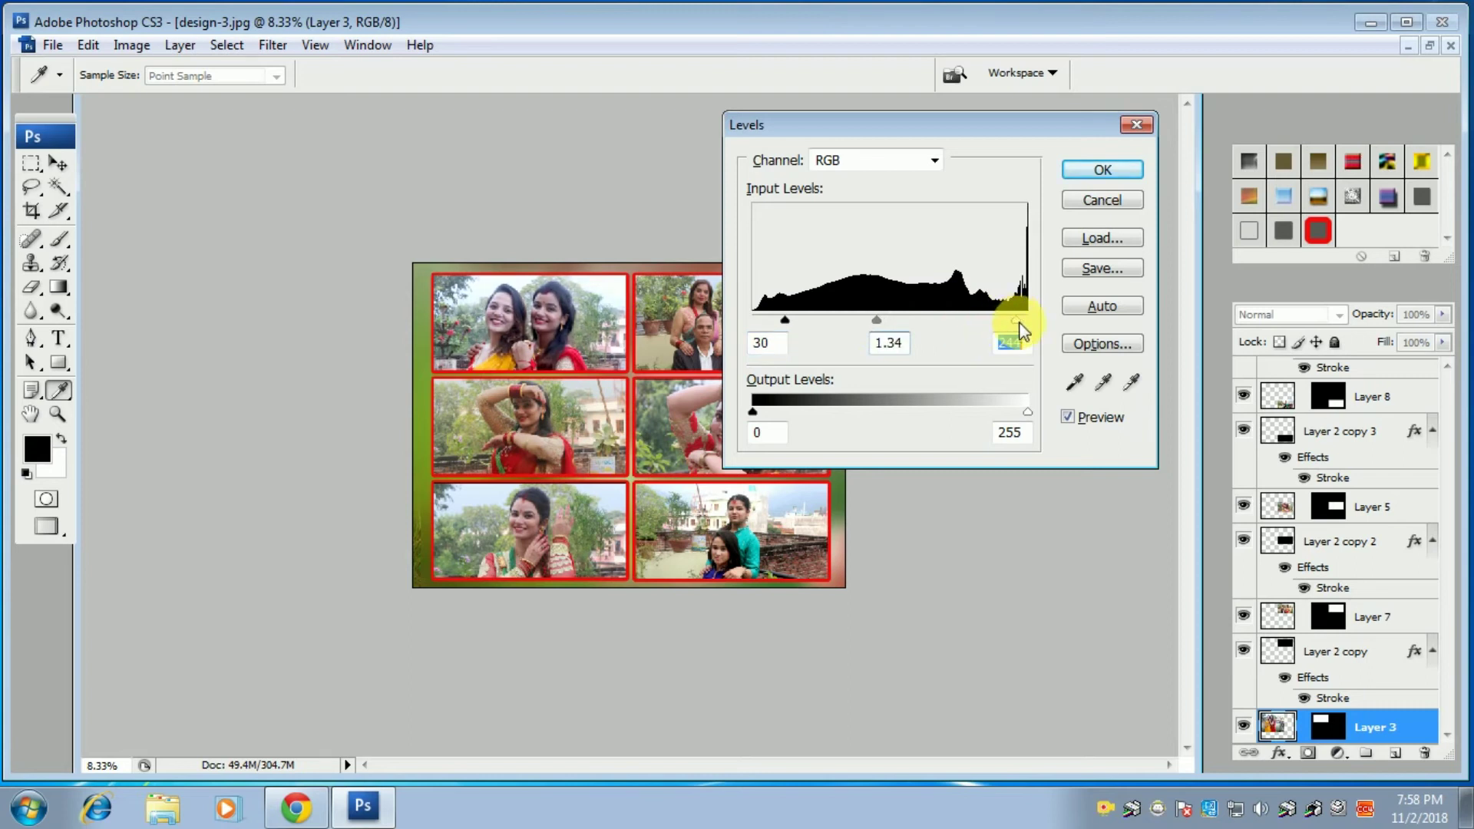
click(1099, 170)
key(v)
- Adjust Levels on the middle-left photo (Layer 4) with black input 33, midtones 1.65 and white input about 222
right_click(519, 420)
click(576, 423)
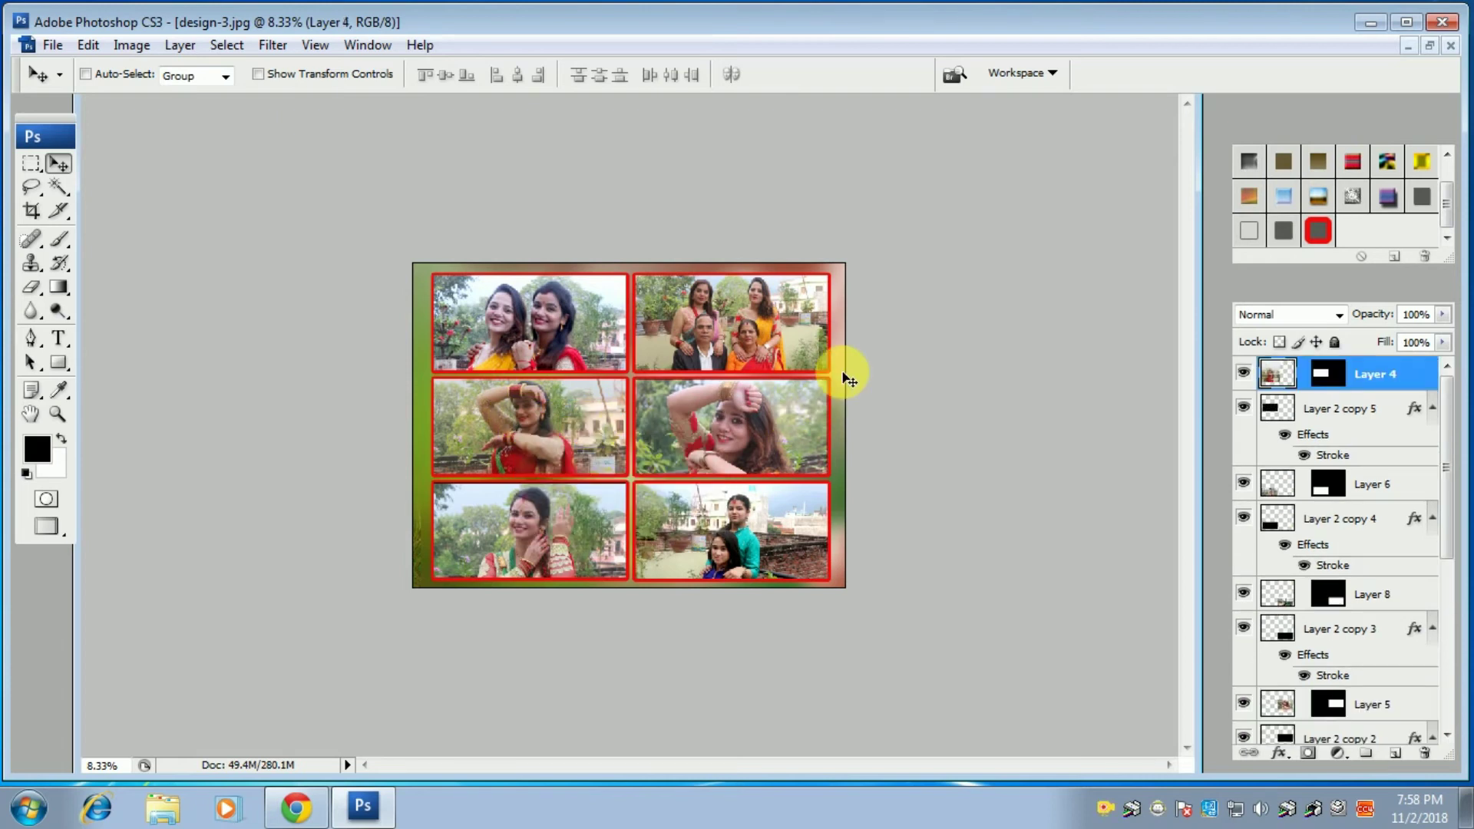
key(ctrl+l)
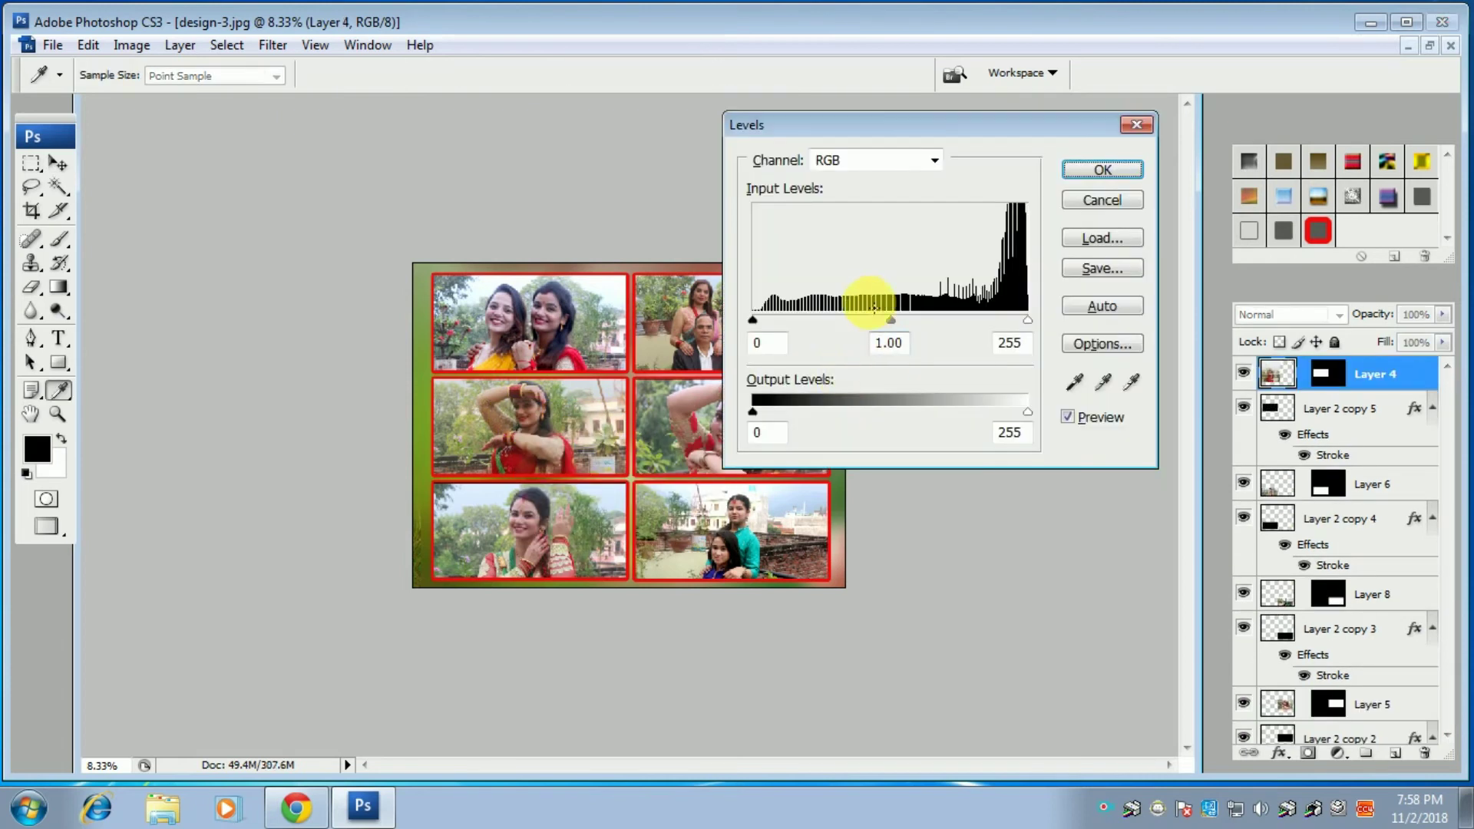
drag(754, 322, 787, 324)
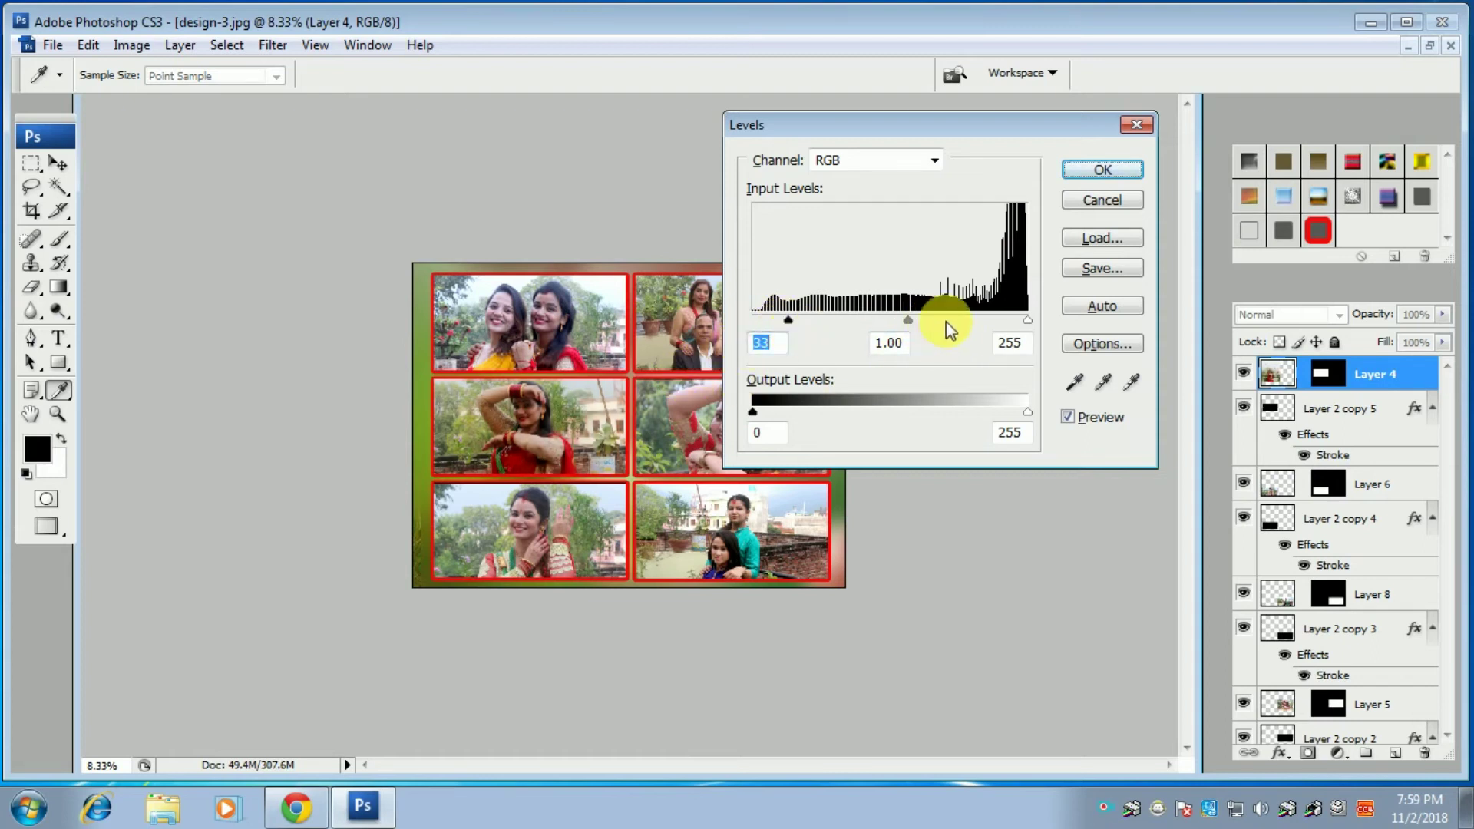
drag(907, 325, 866, 329)
drag(1027, 321, 993, 330)
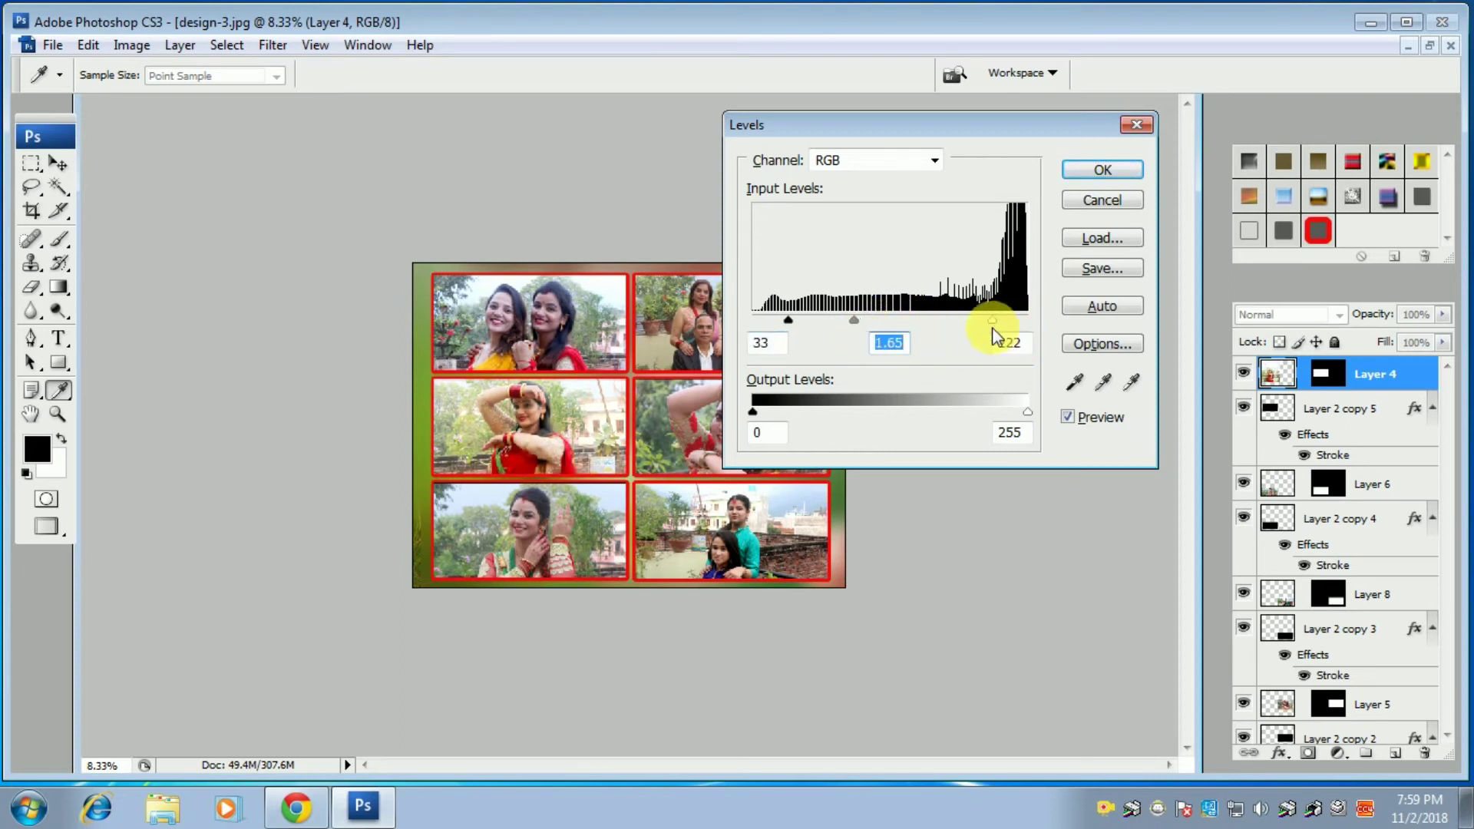
click(993, 328)
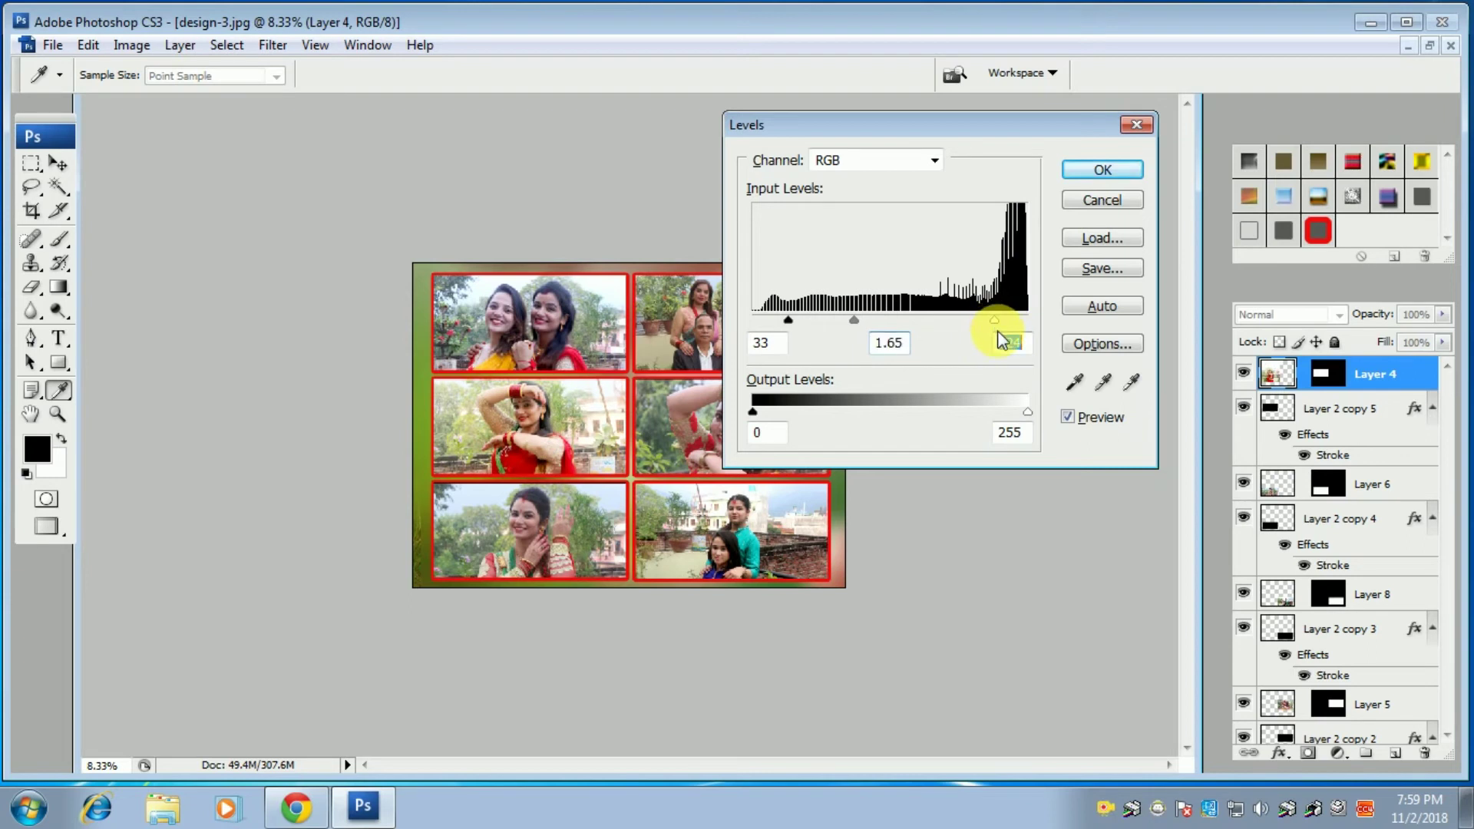
click(1093, 178)
key(v)
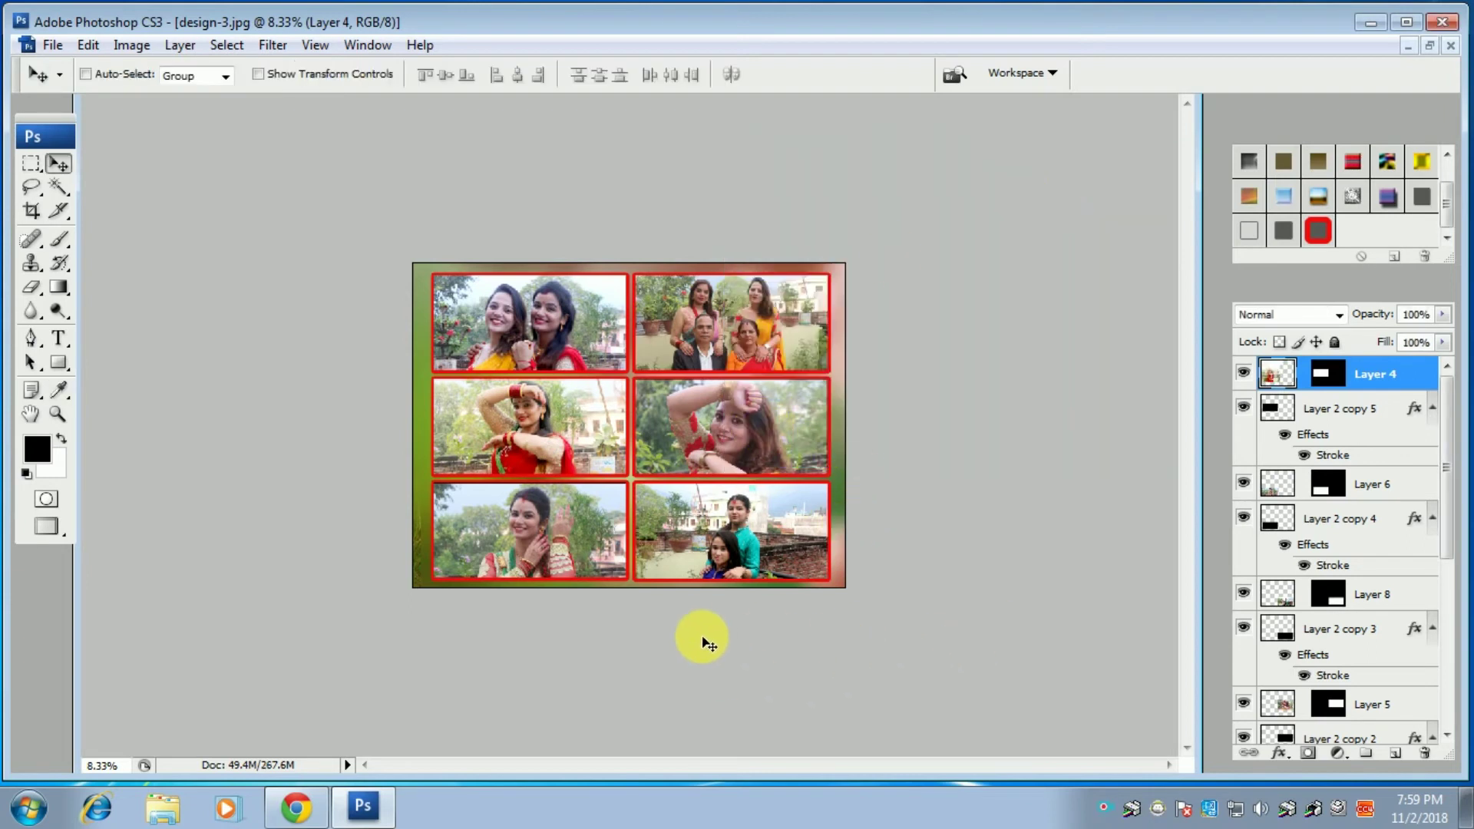
- Adjust Levels on the lower-left photo (Layer 6) with black input 11 and white input 232
right_click(513, 524)
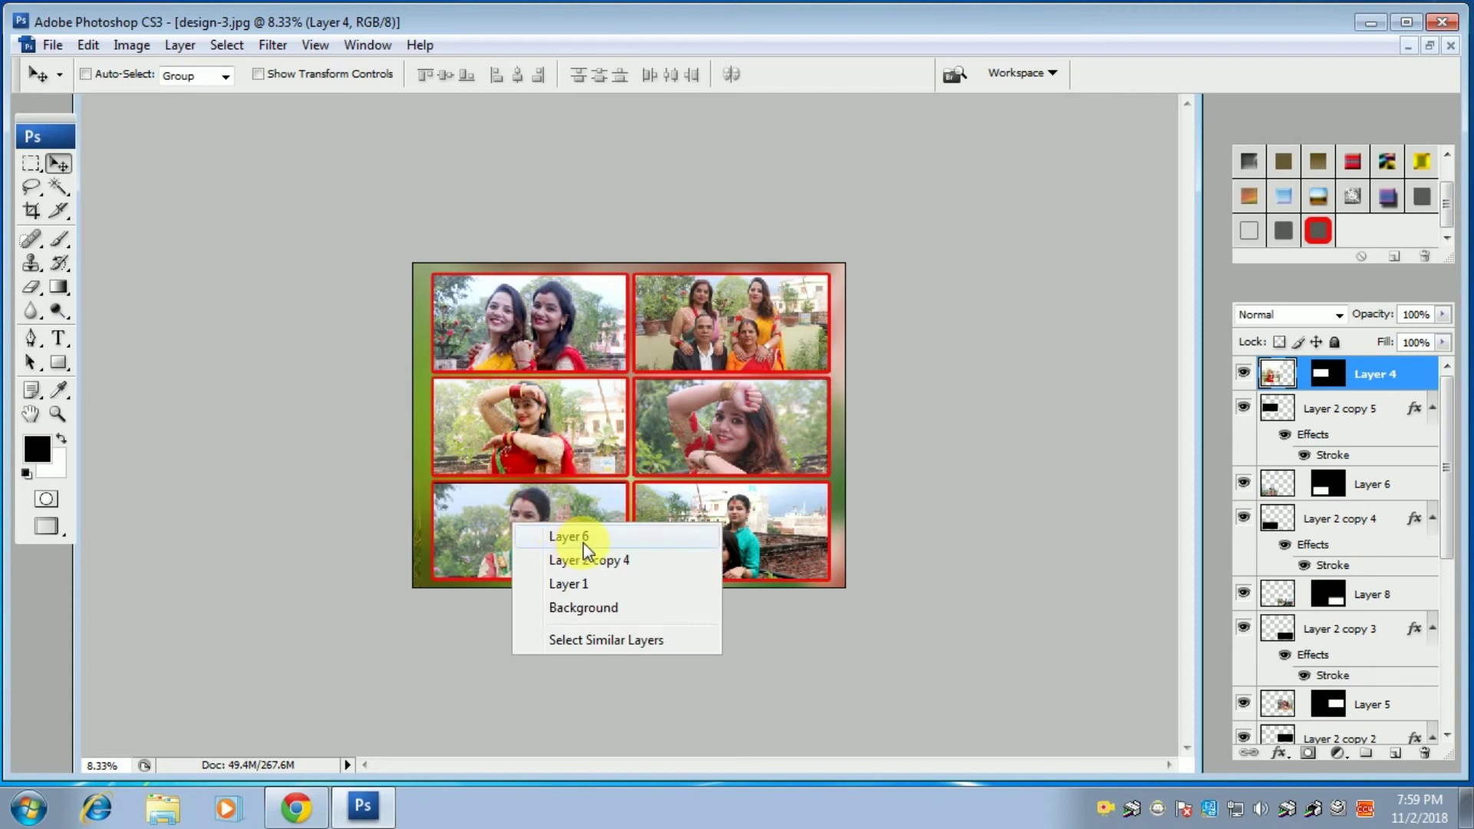
click(583, 542)
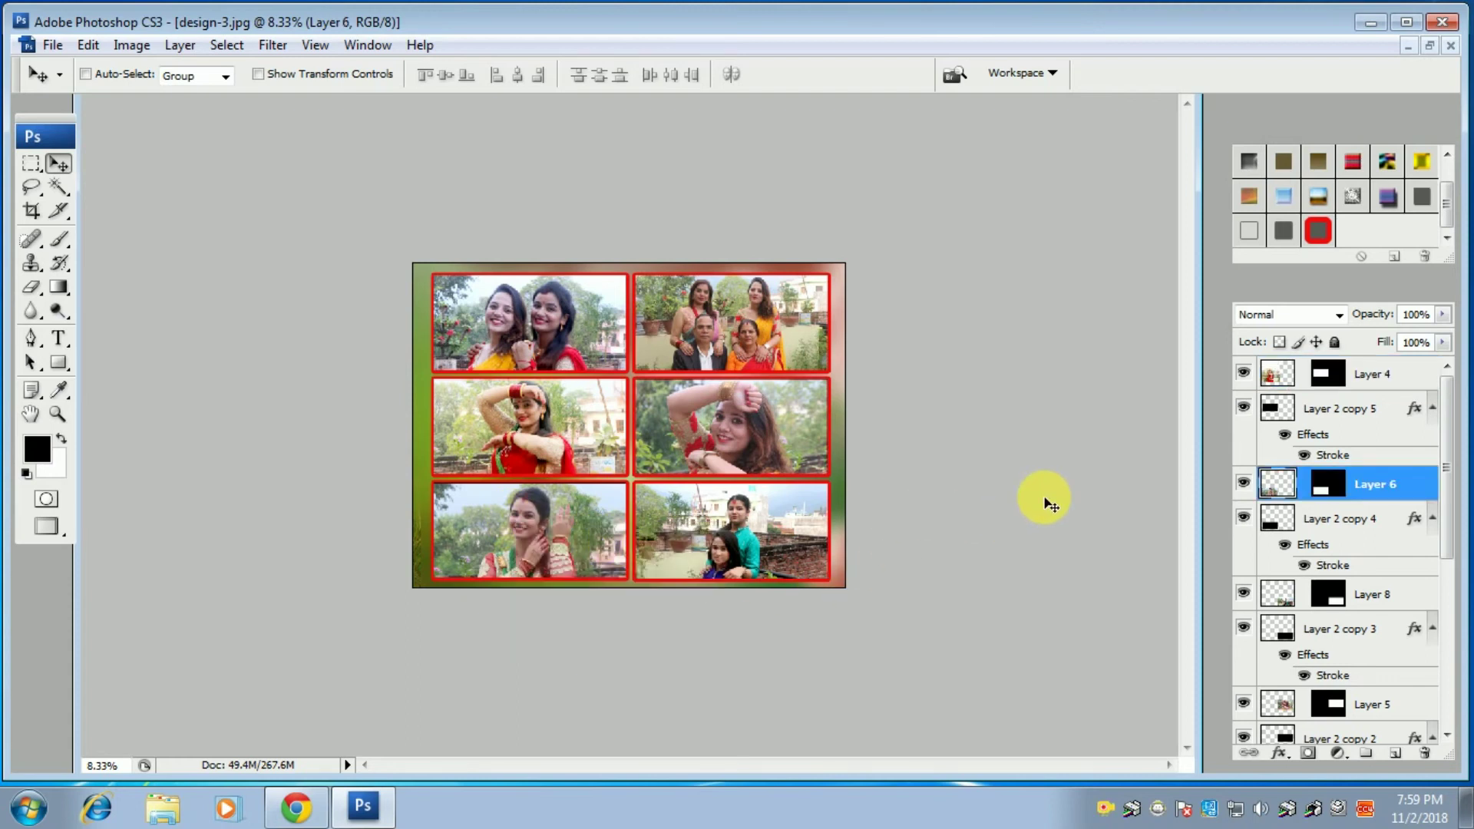
key(ctrl+l)
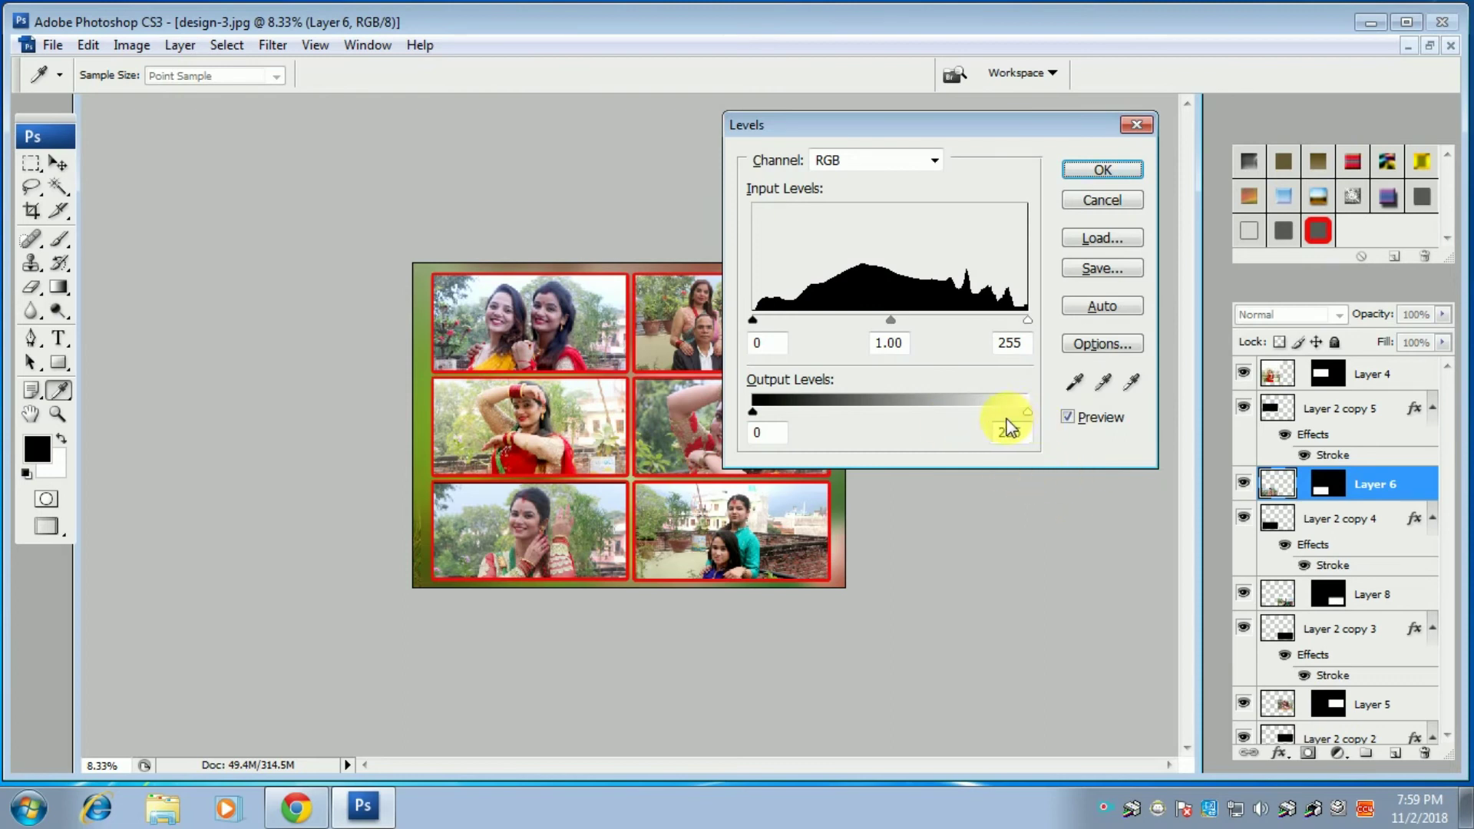
drag(1026, 330, 1002, 338)
drag(752, 318, 765, 318)
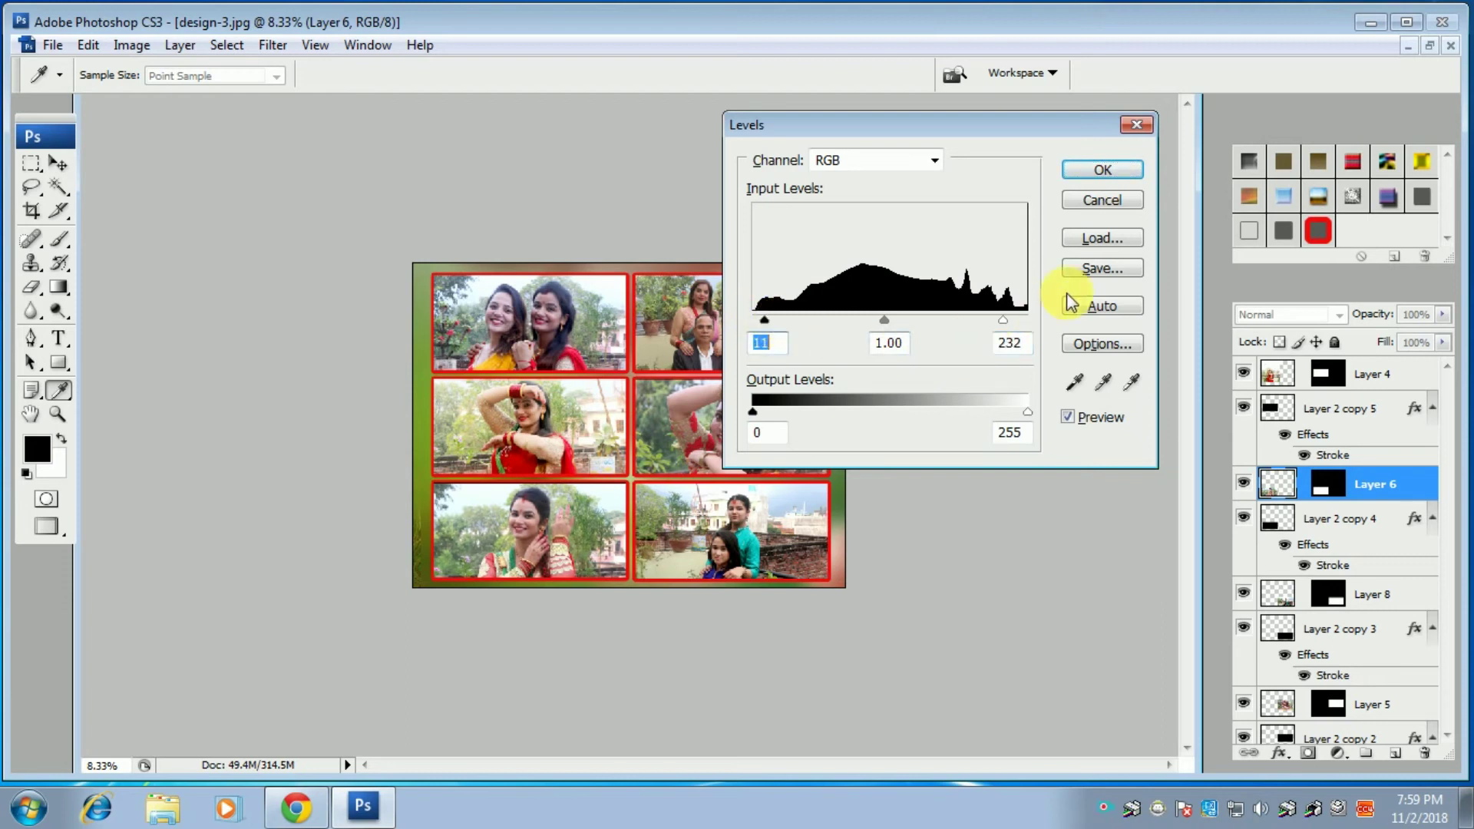
click(1110, 170)
key(v)
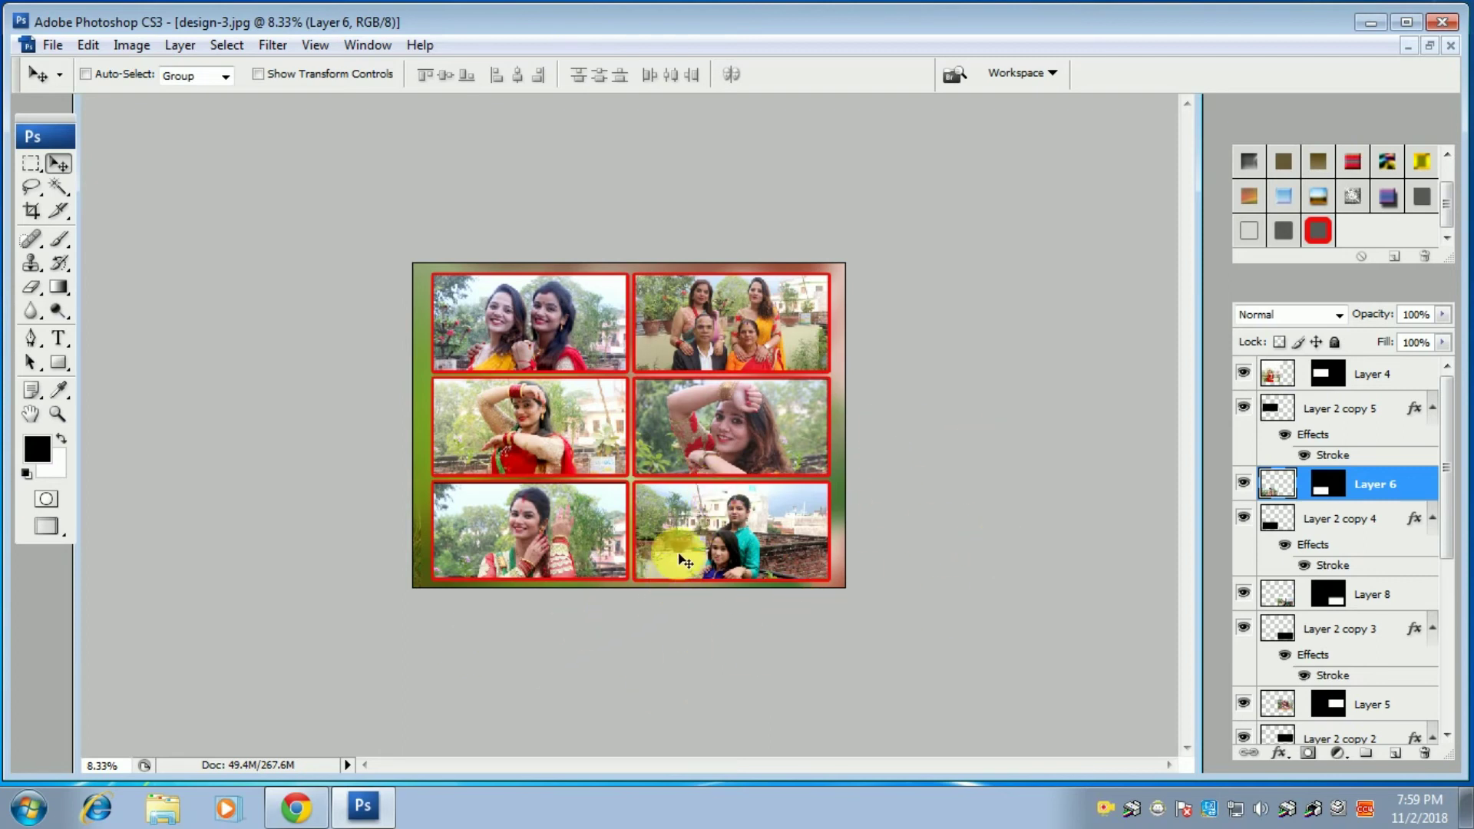
- Save a JPEG copy named 10 in the Booking outdor folder on Local Disk (D:) at Maximum quality 12, Baseline Standard
key(ctrl+shift+s)
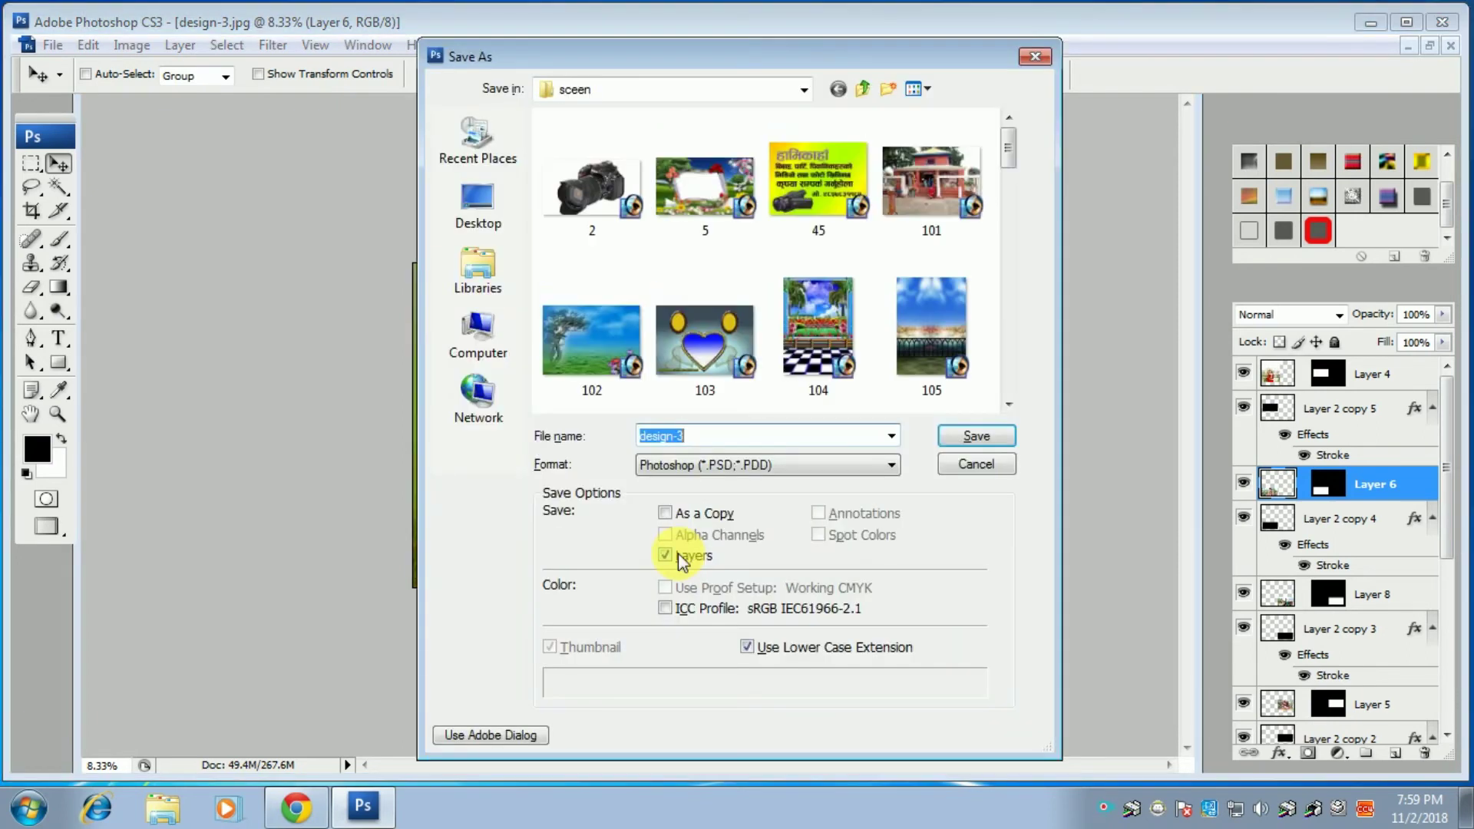
click(662, 96)
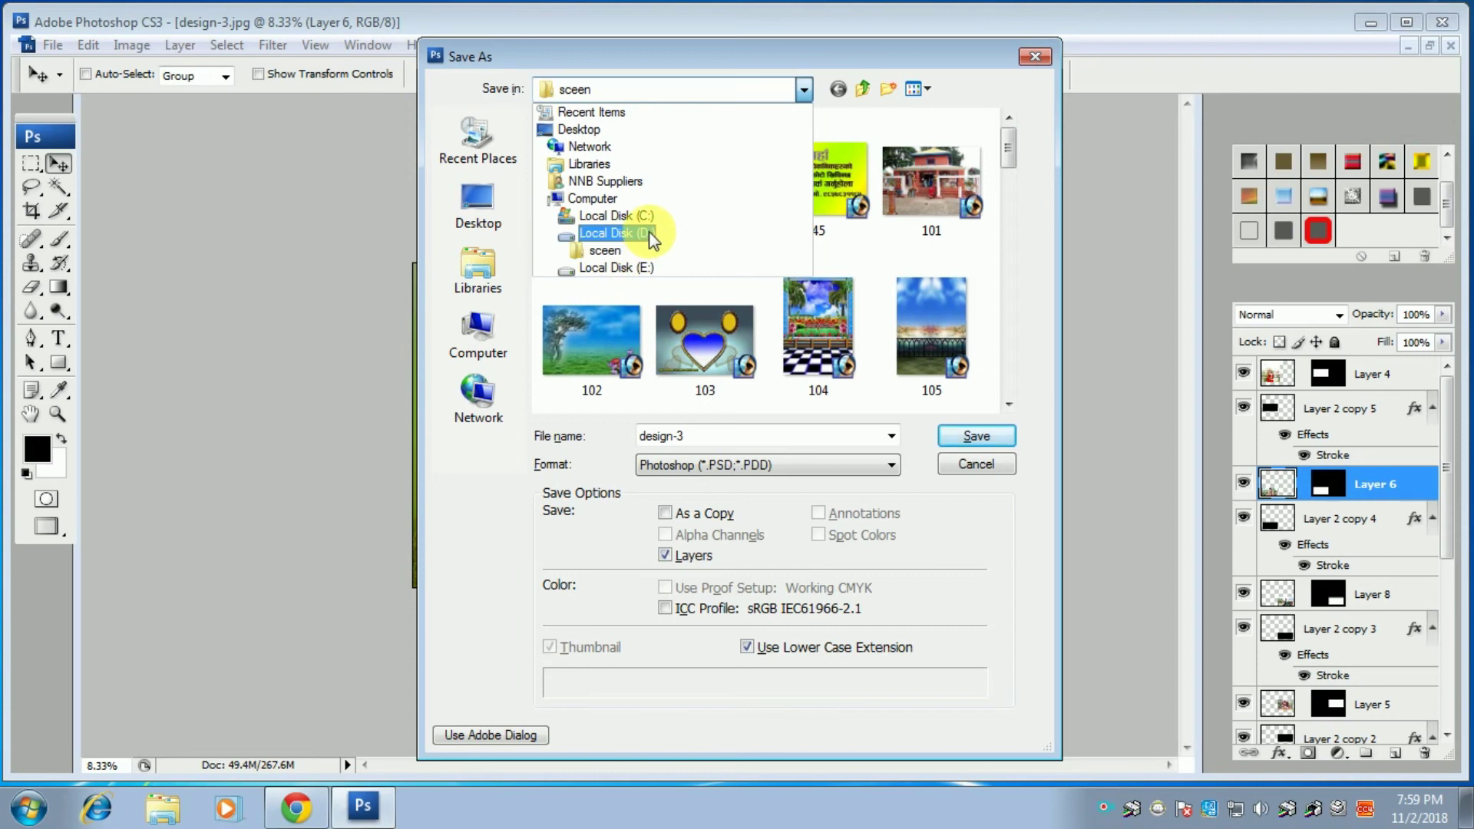
click(648, 232)
double_click(643, 142)
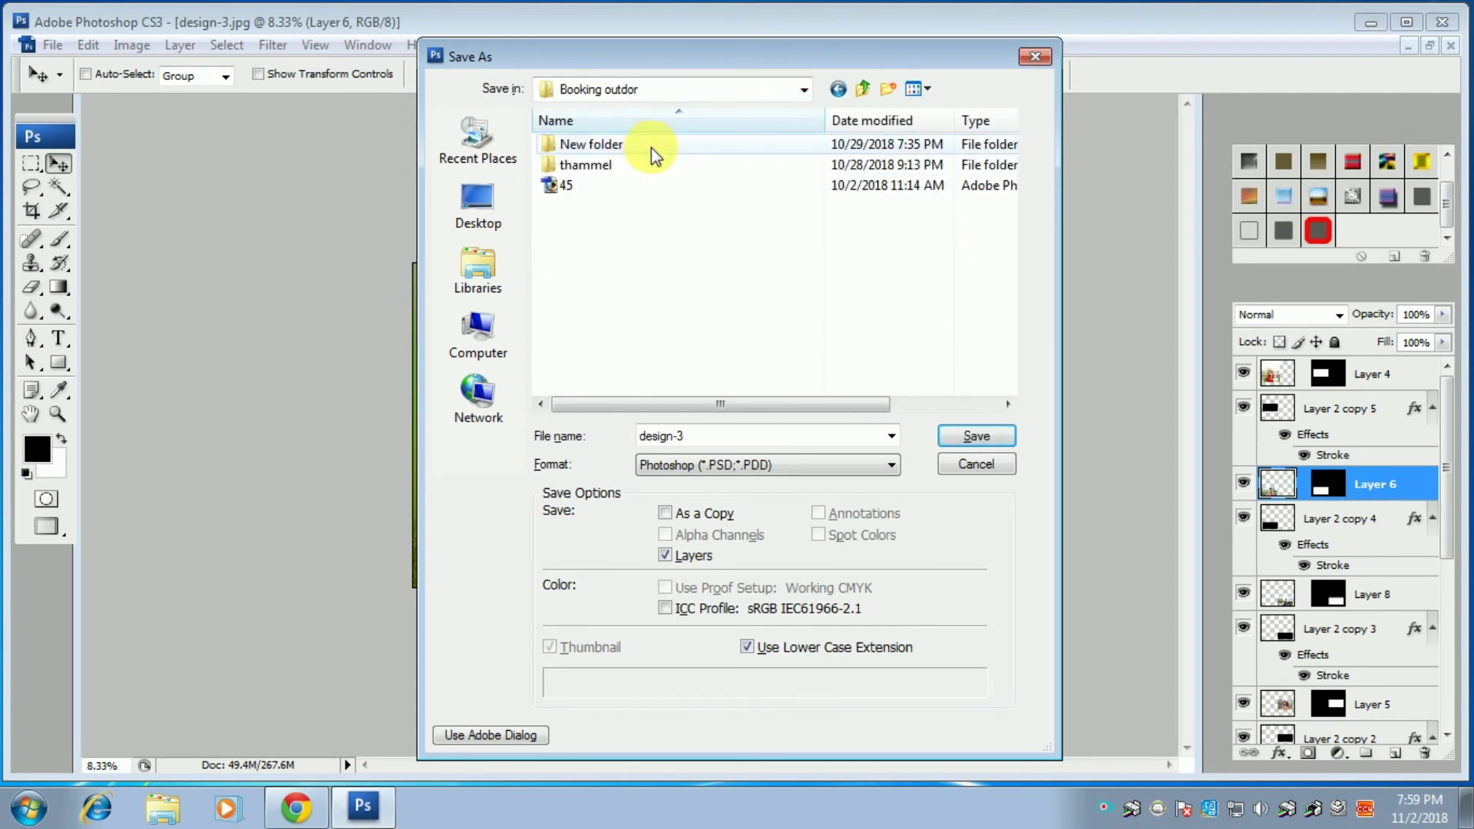
click(803, 465)
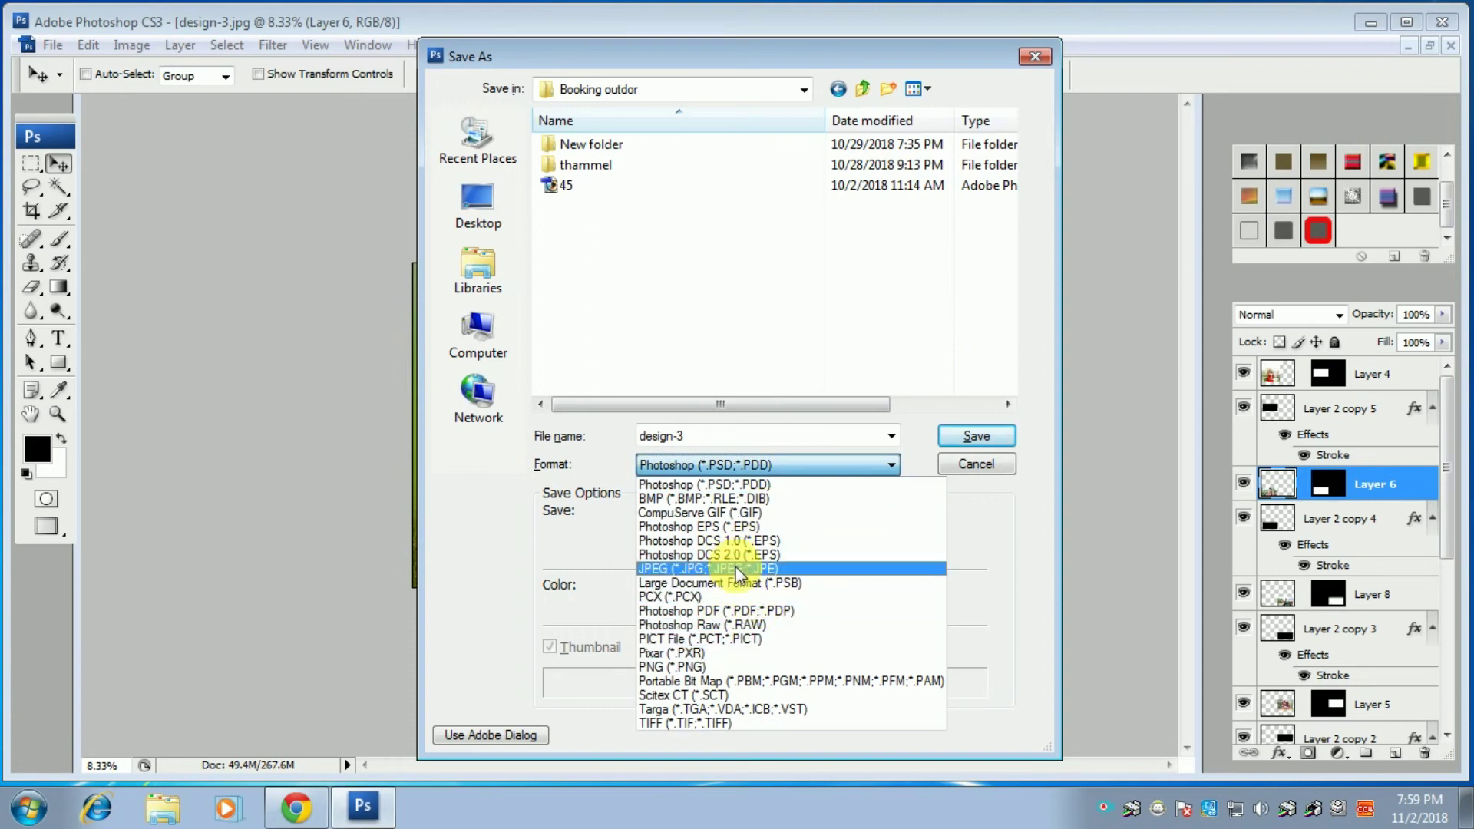
click(735, 570)
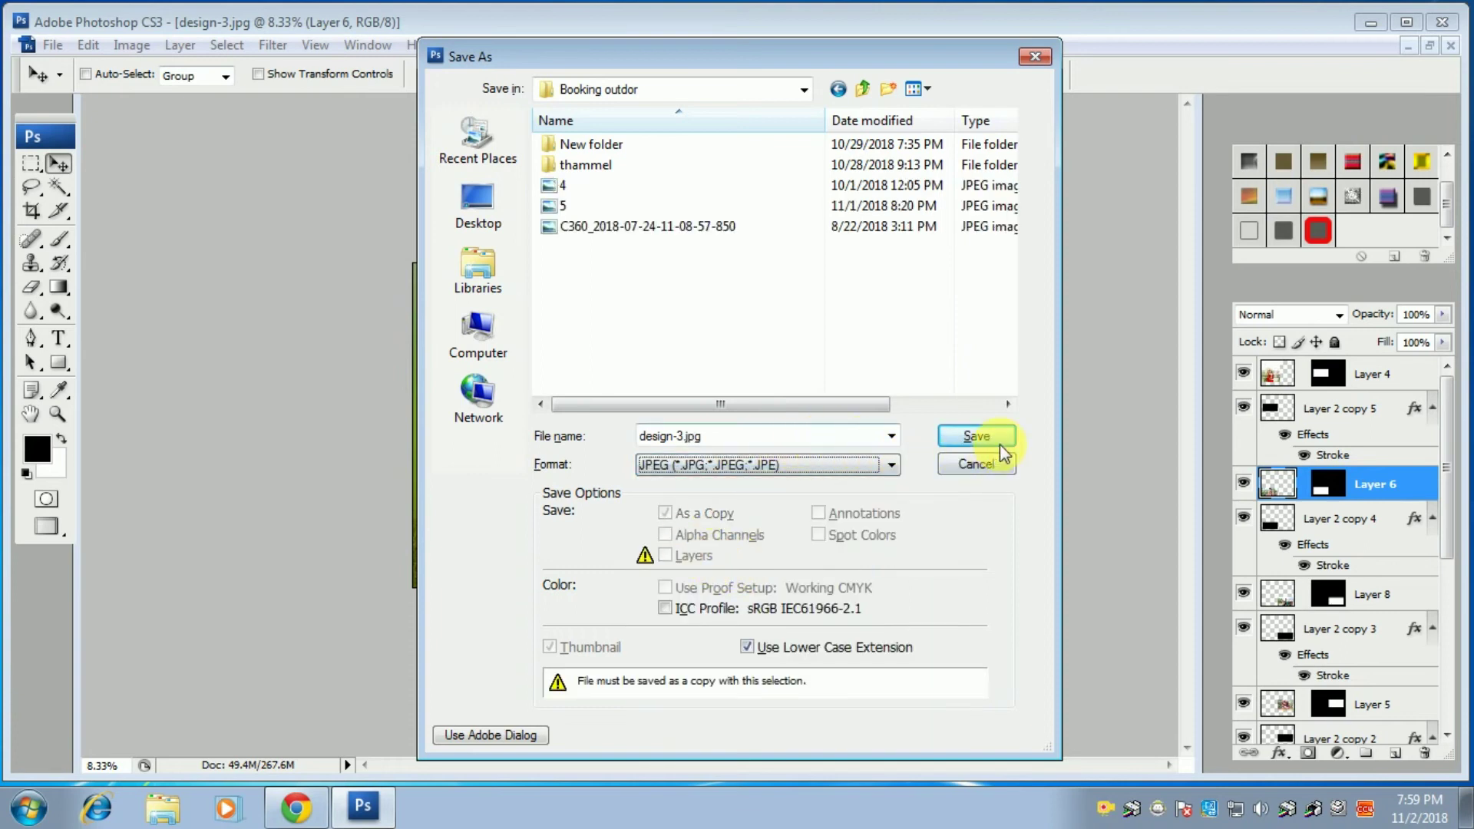
key(shift+Tab)
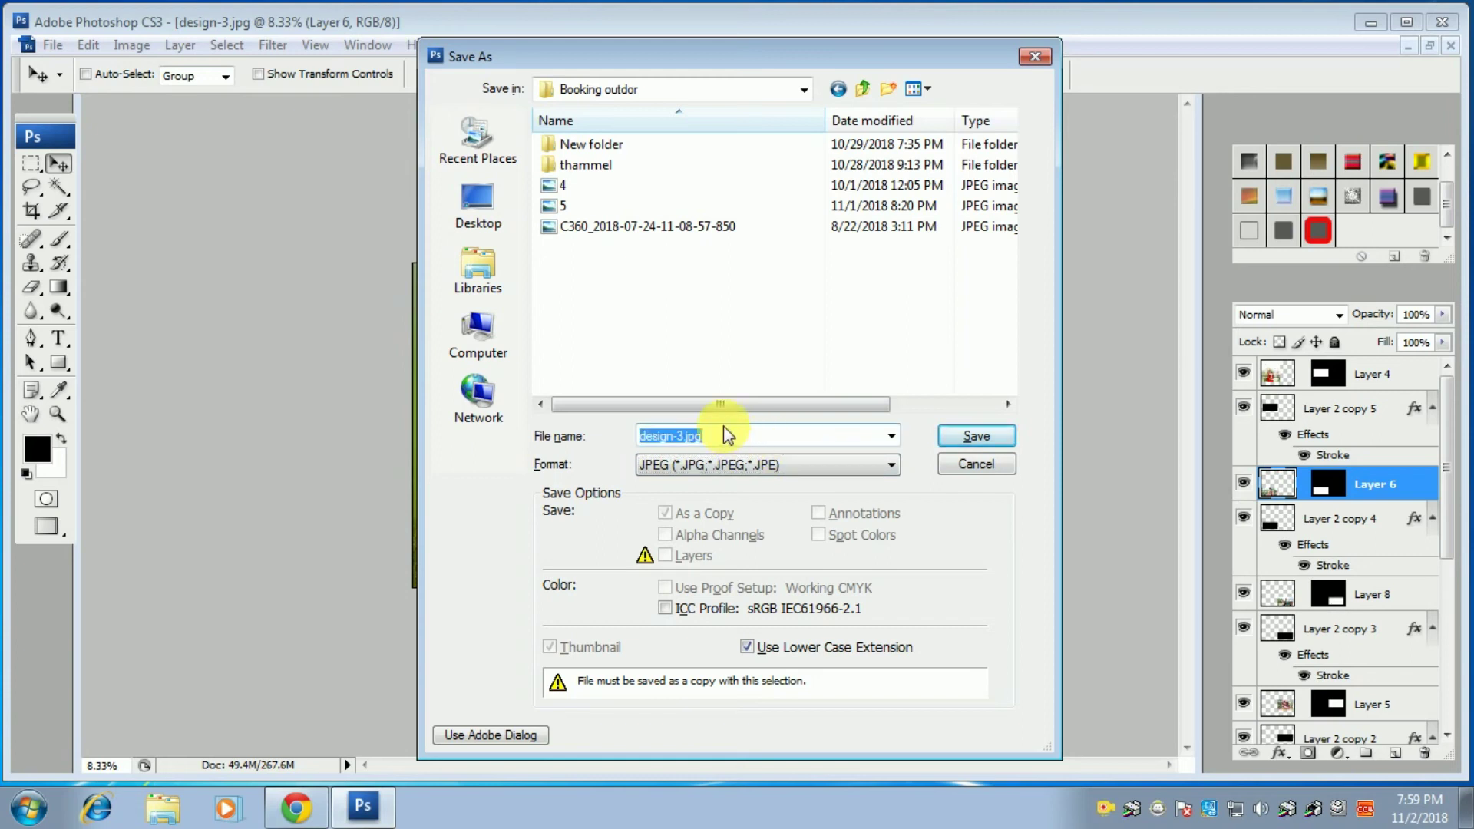
text(10)
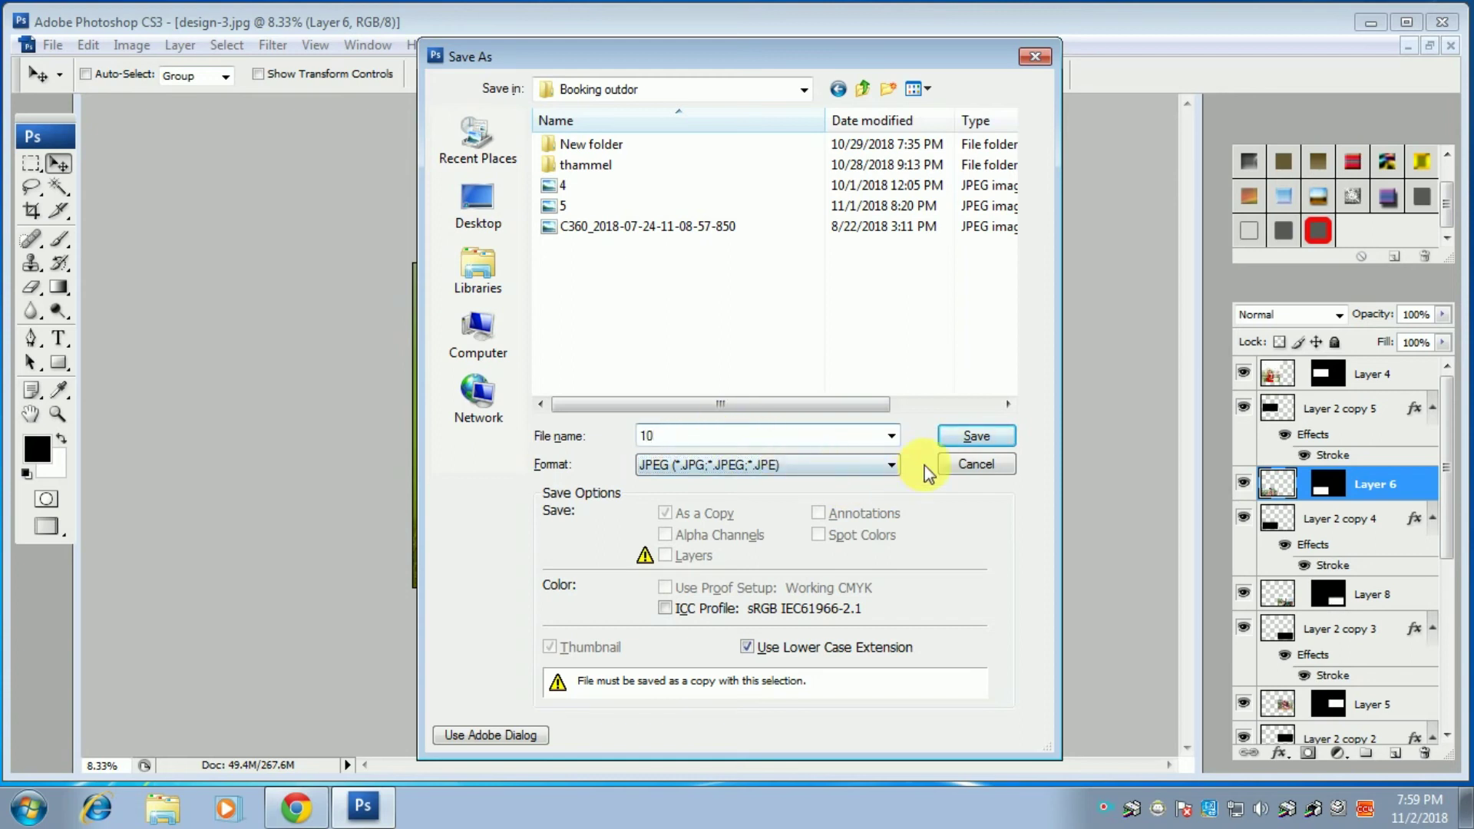
click(974, 435)
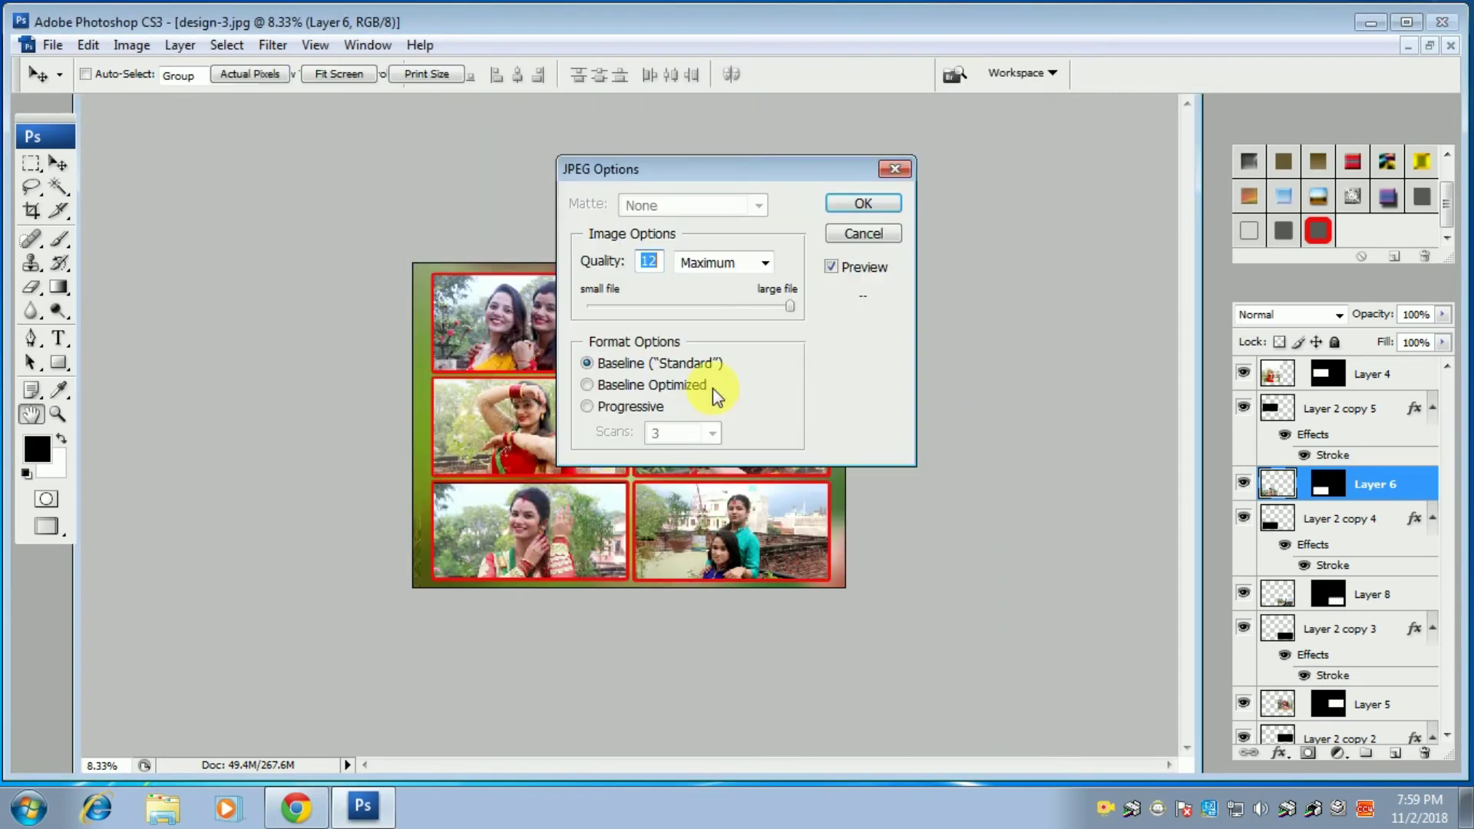
click(857, 201)
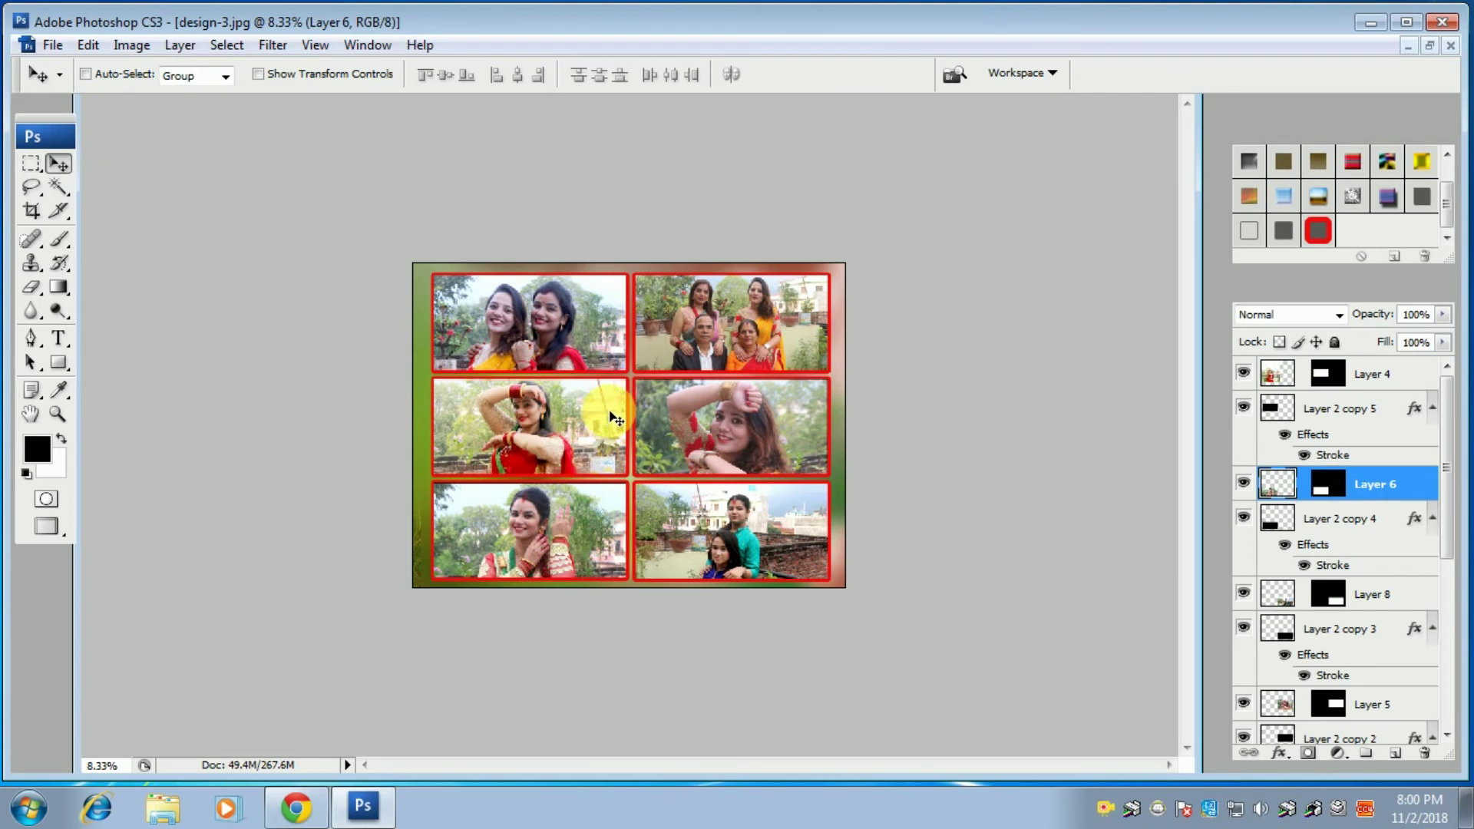
- Close the design-3.jpg album document without saving the changes
click(1450, 47)
click(802, 324)
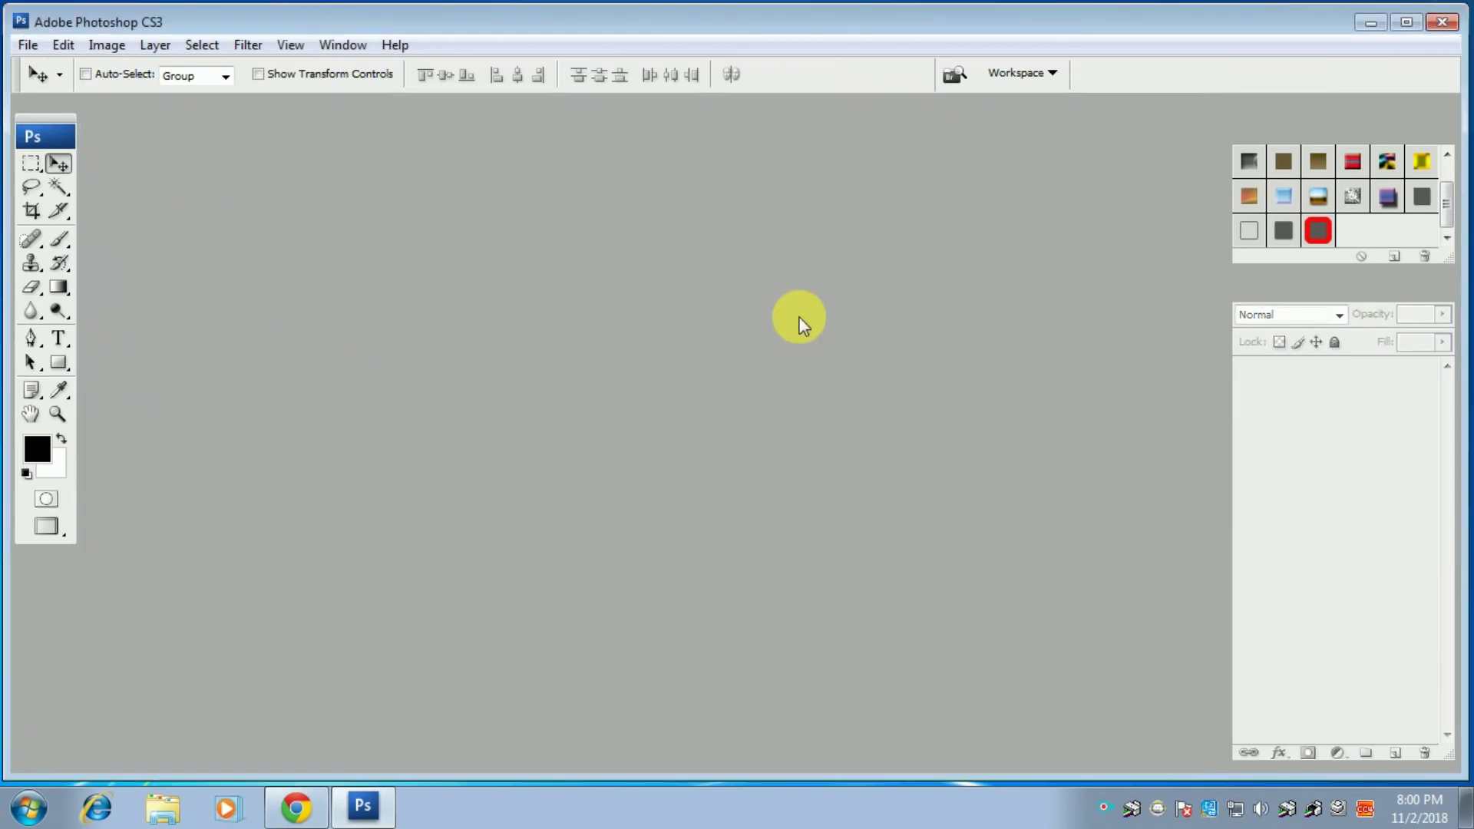
- Open the JPEG file 10 from the Booking outdor folder
double_click(717, 293)
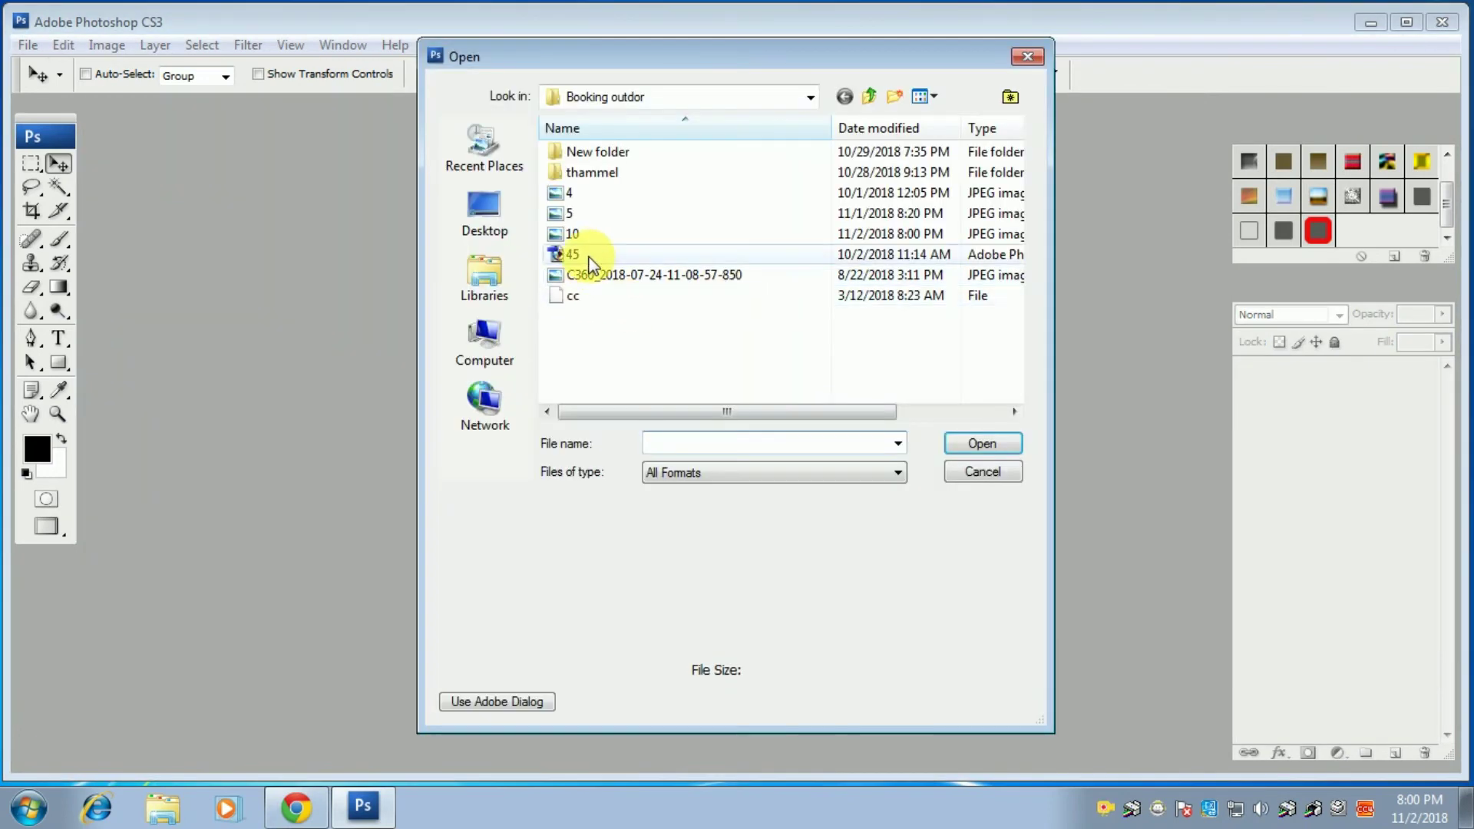
double_click(583, 233)
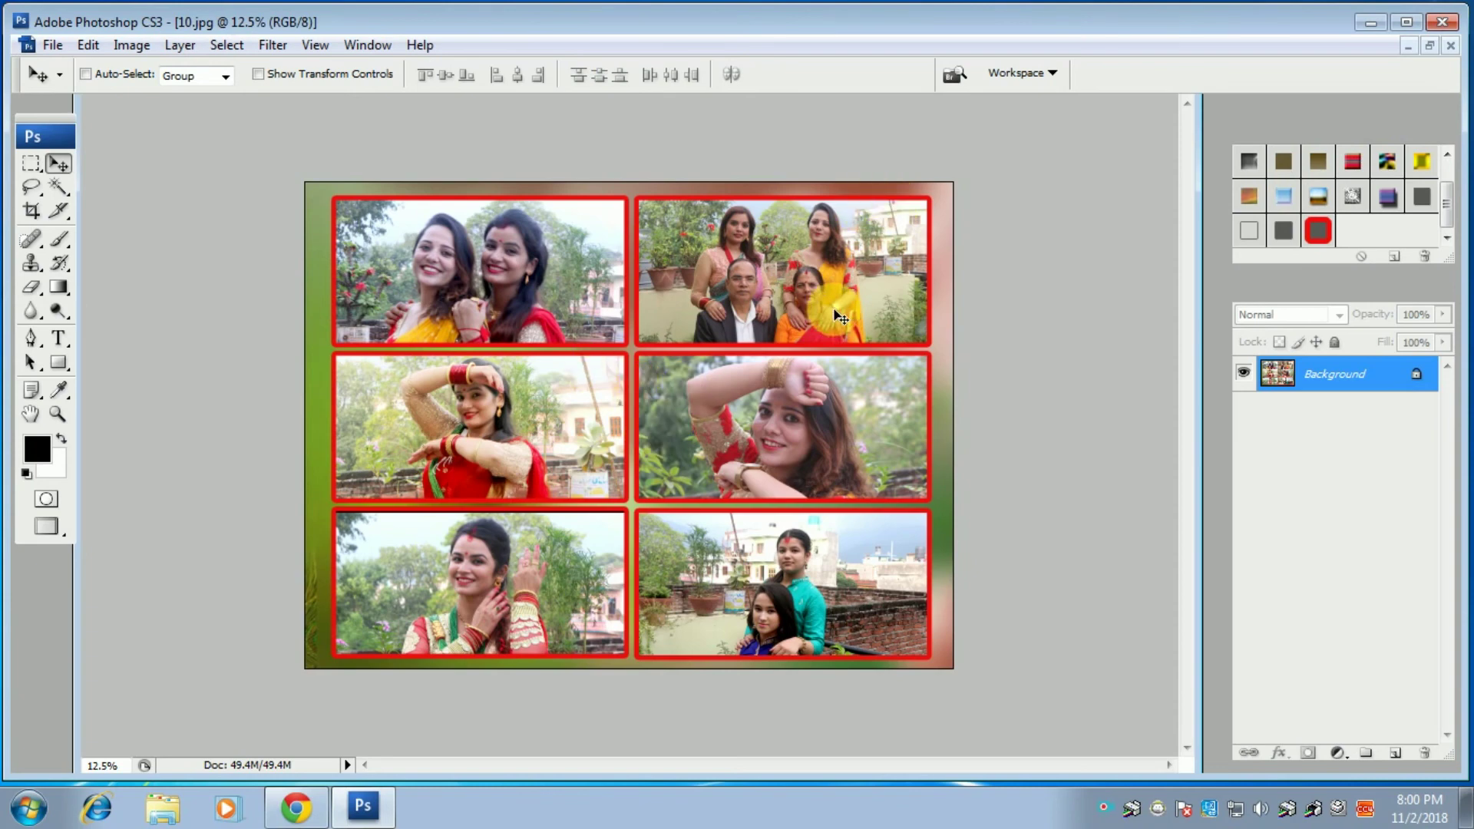
- Examine the photos of the finished album page close up to judge their quality and skin texture
key(ctrl+plus)
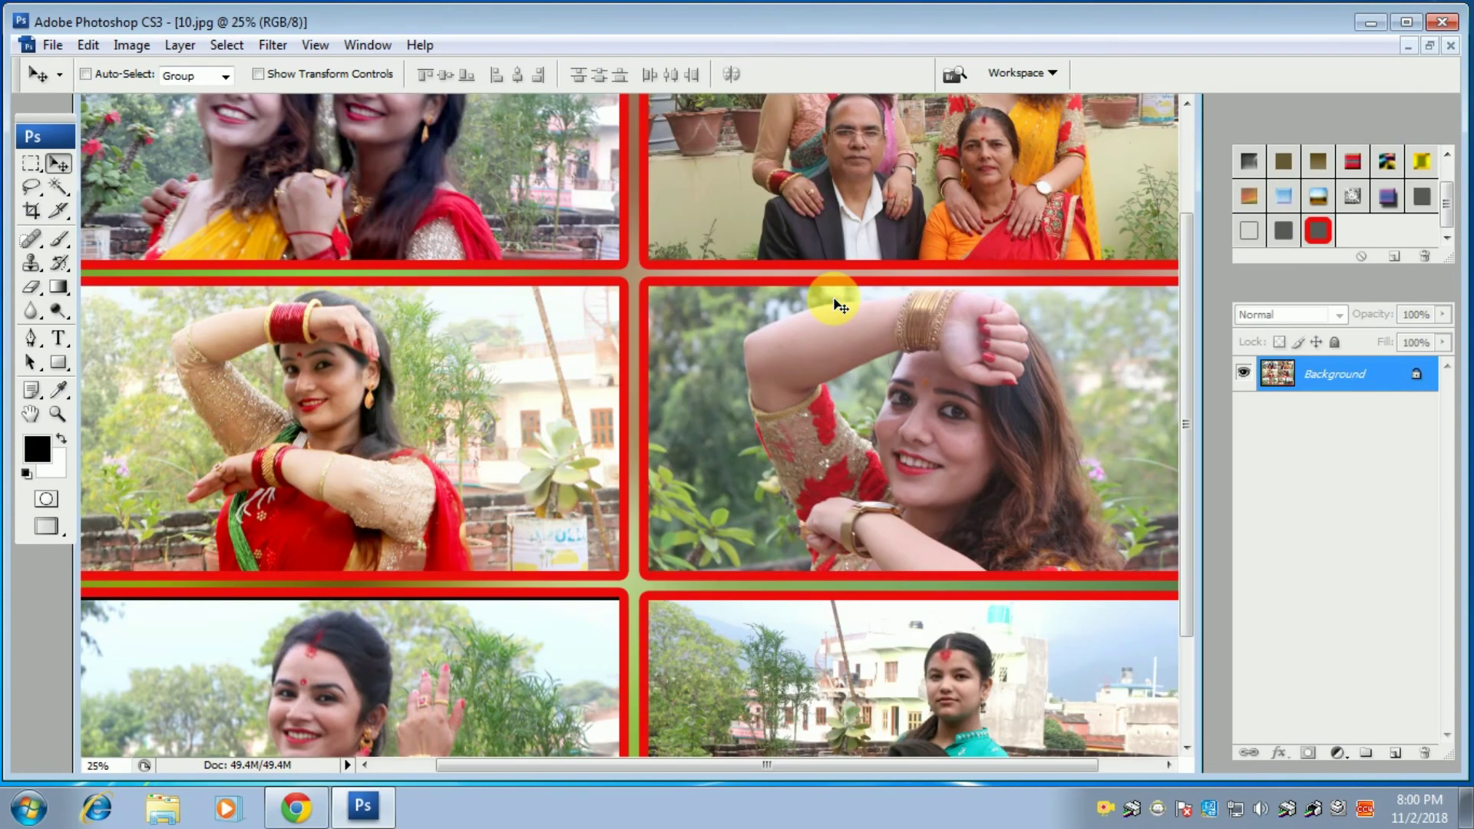
key(ctrl+plus)
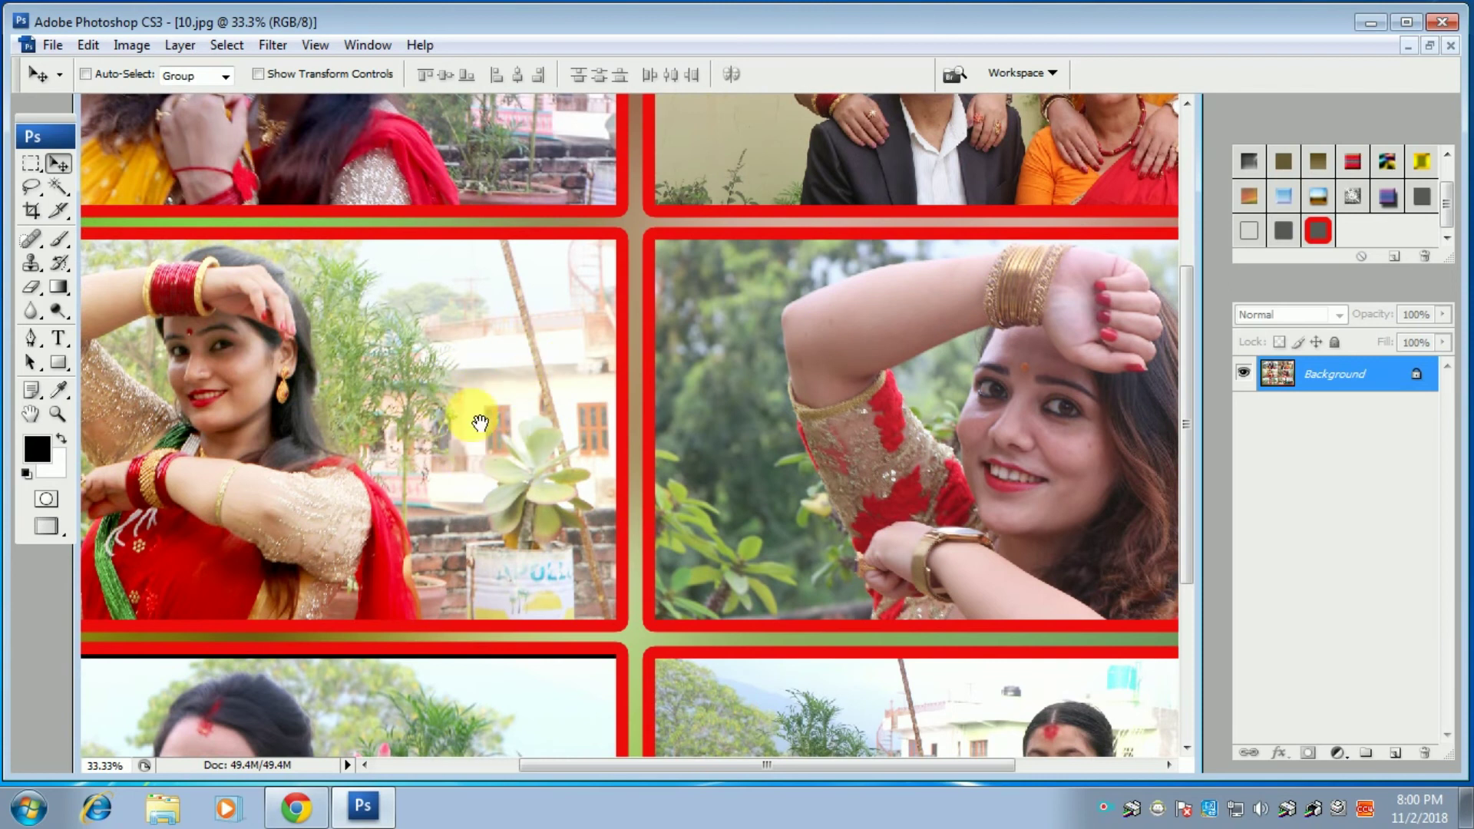
drag(444, 192, 526, 438)
mouse_move(800, 434)
mouse_down()
mouse_move(648, 407)
mouse_move(632, 303)
mouse_up()
drag(644, 560, 681, 333)
drag(619, 518, 679, 353)
drag(583, 559, 637, 364)
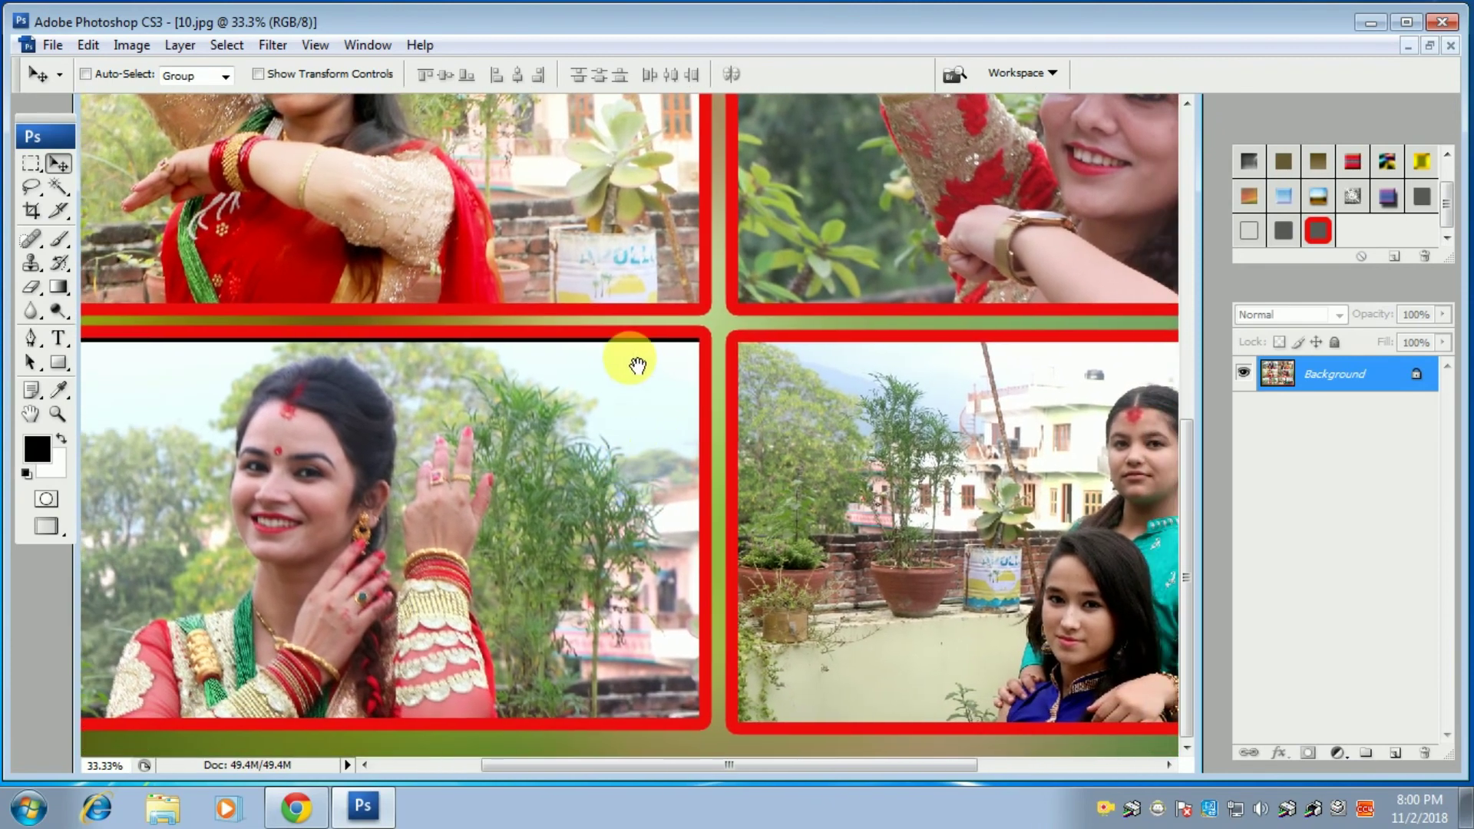
drag(833, 513, 717, 592)
mouse_move(734, 421)
mouse_down()
mouse_move(711, 527)
mouse_move(719, 579)
mouse_up()
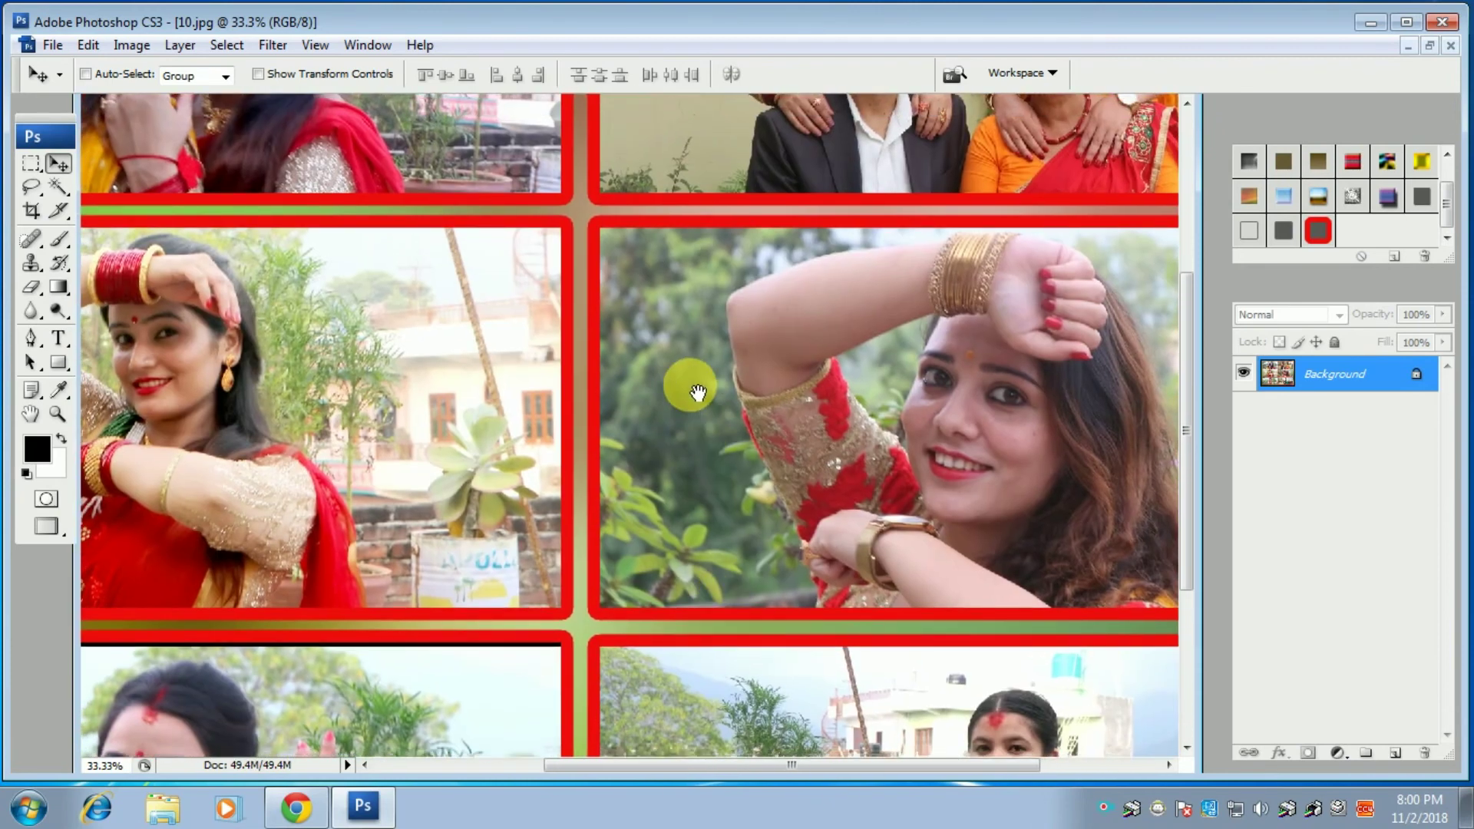
drag(697, 392, 701, 598)
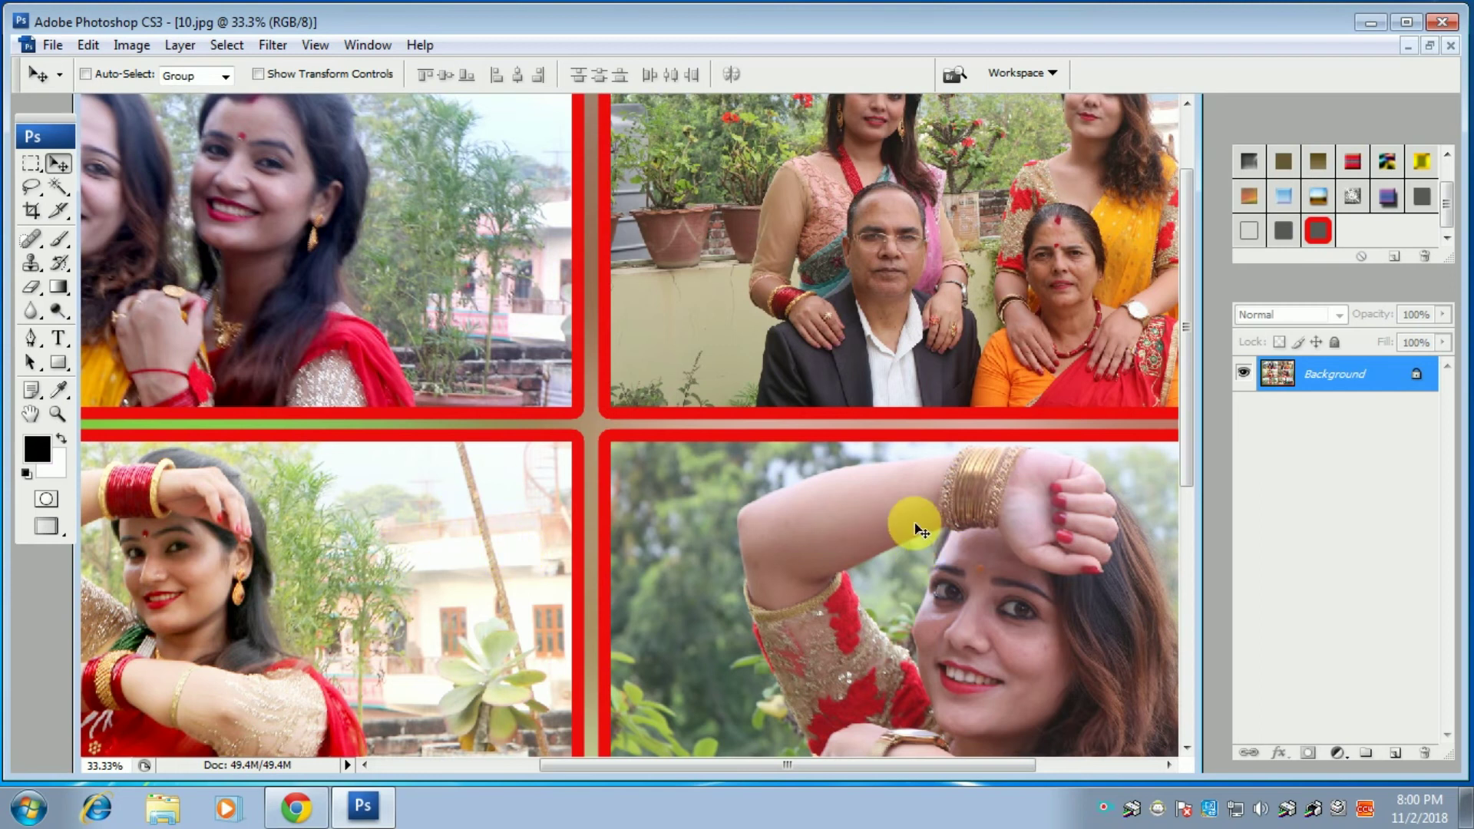
- Duplicate the Background layer and apply a Gaussian Blur with a radius of 5.3 pixels to the copy
key(ctrl+j)
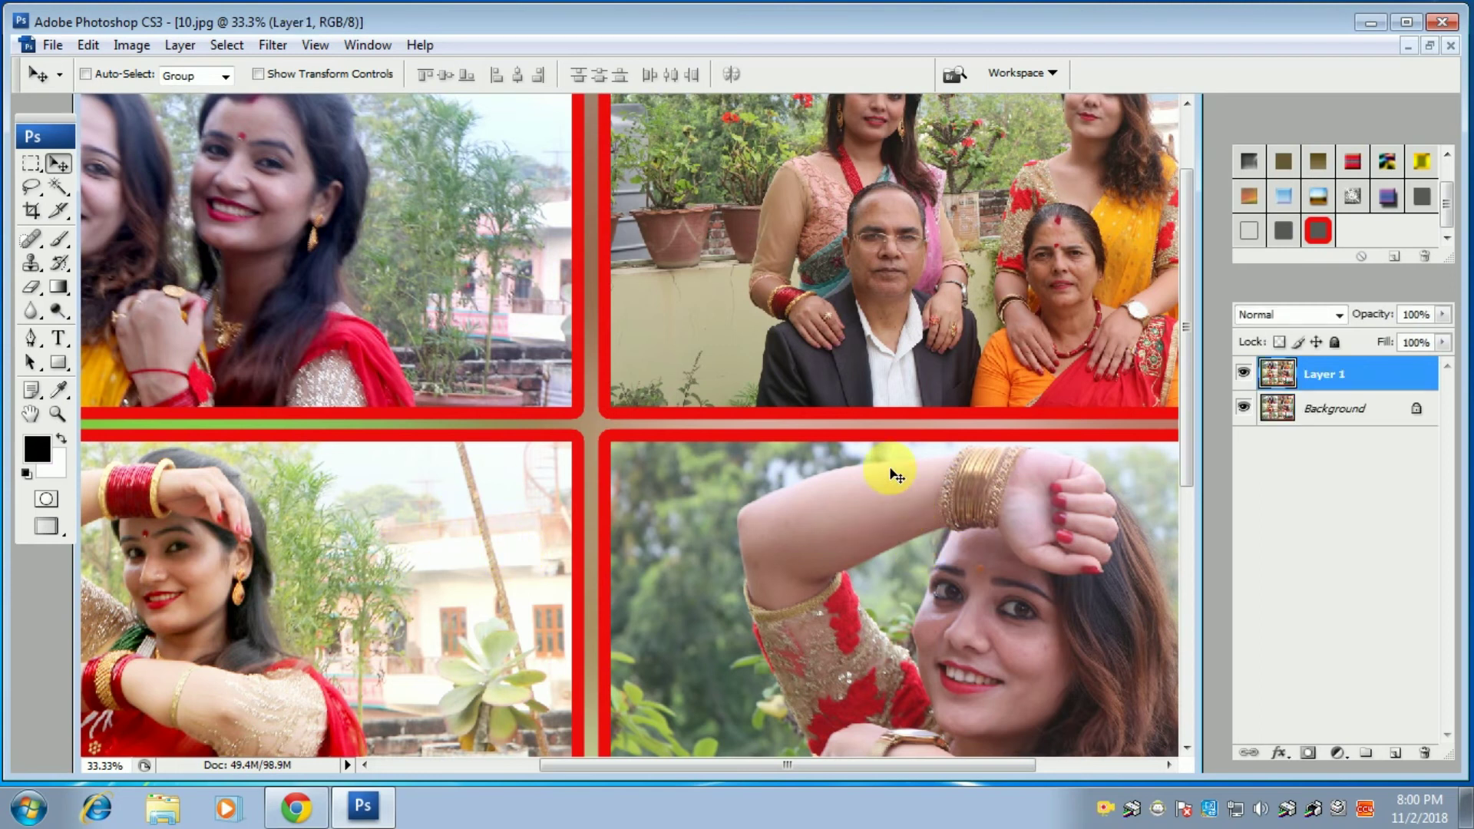
click(270, 44)
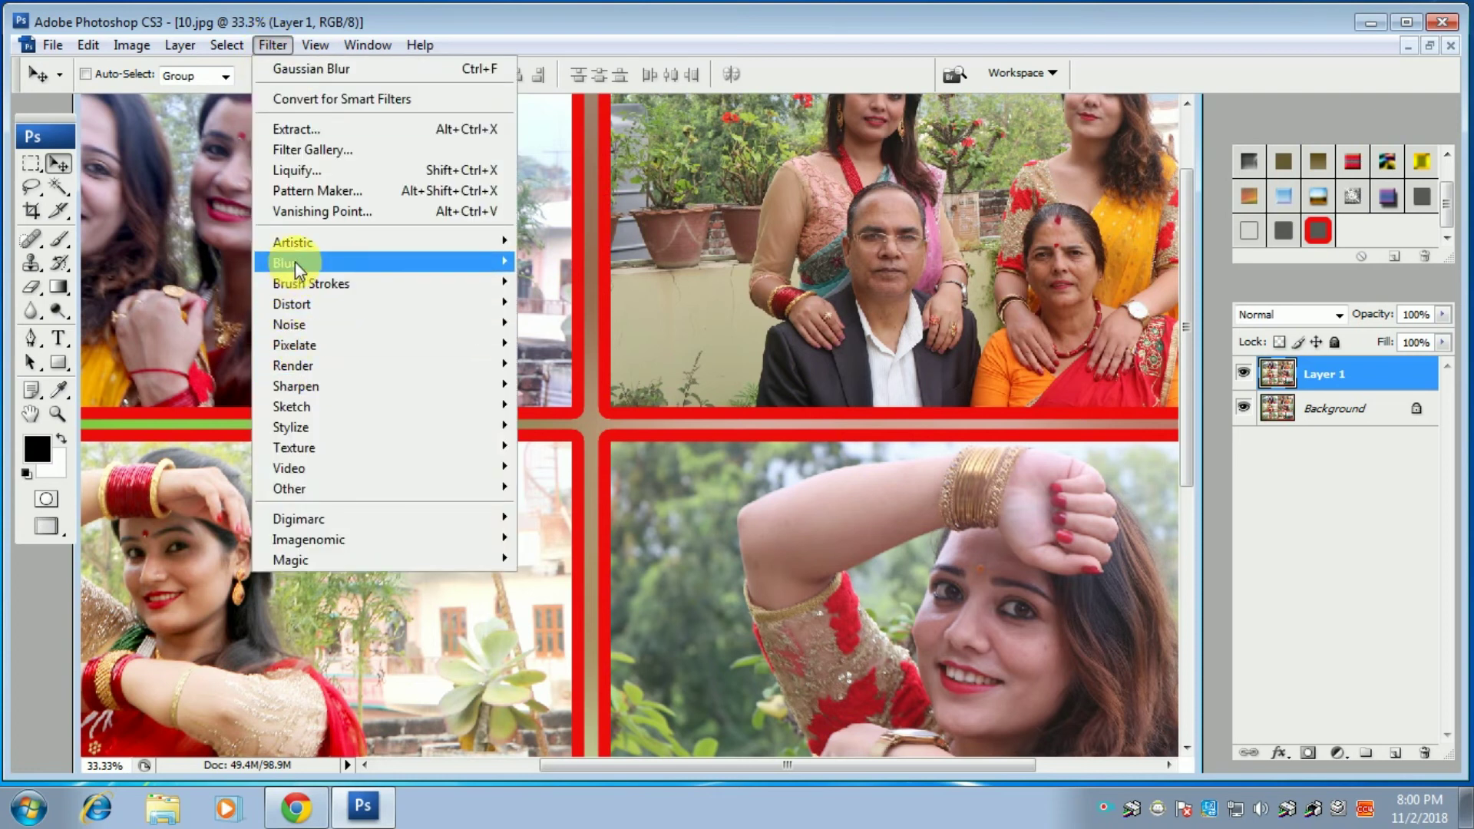
click(577, 341)
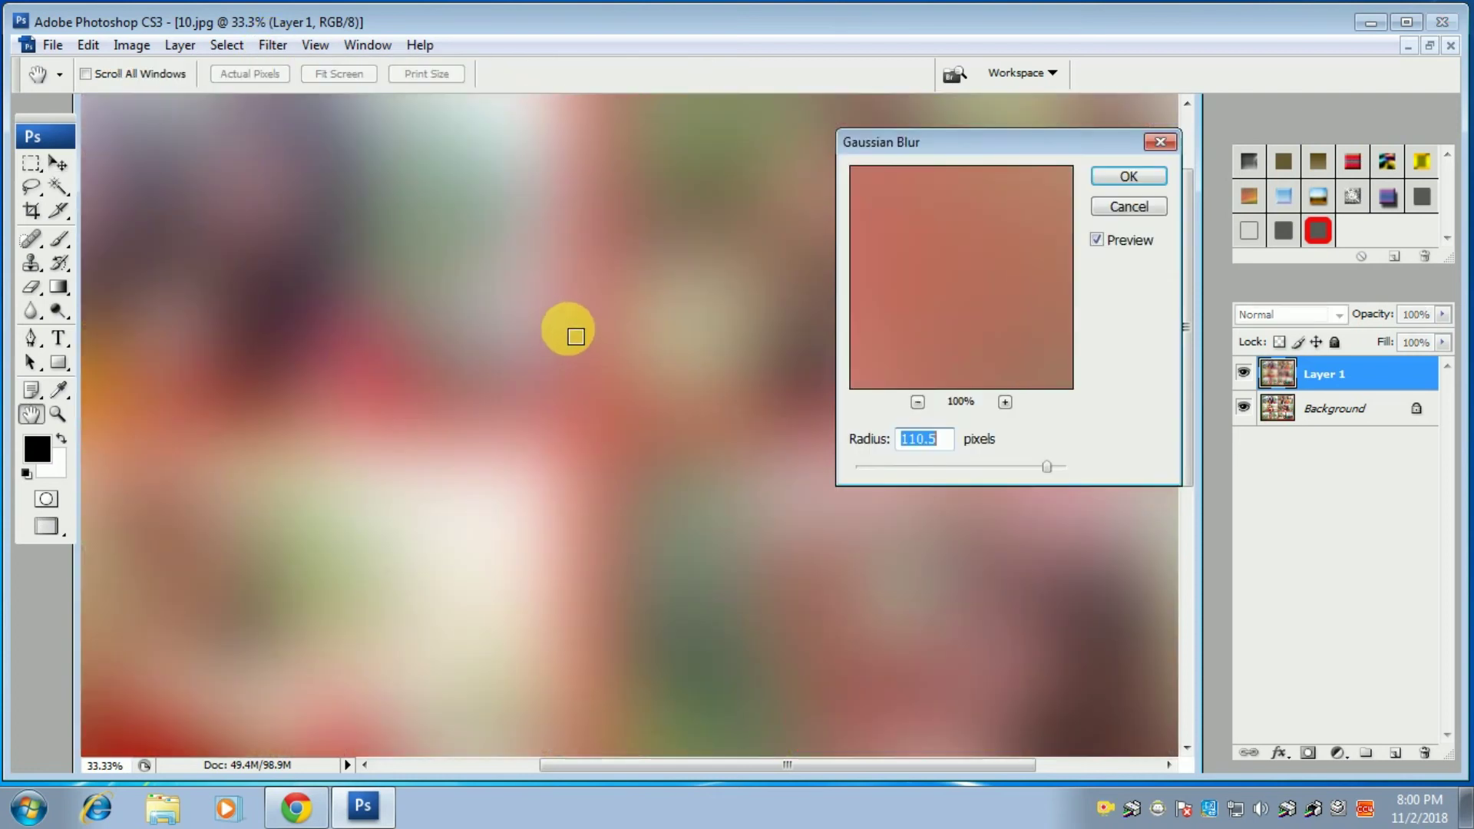
click(898, 467)
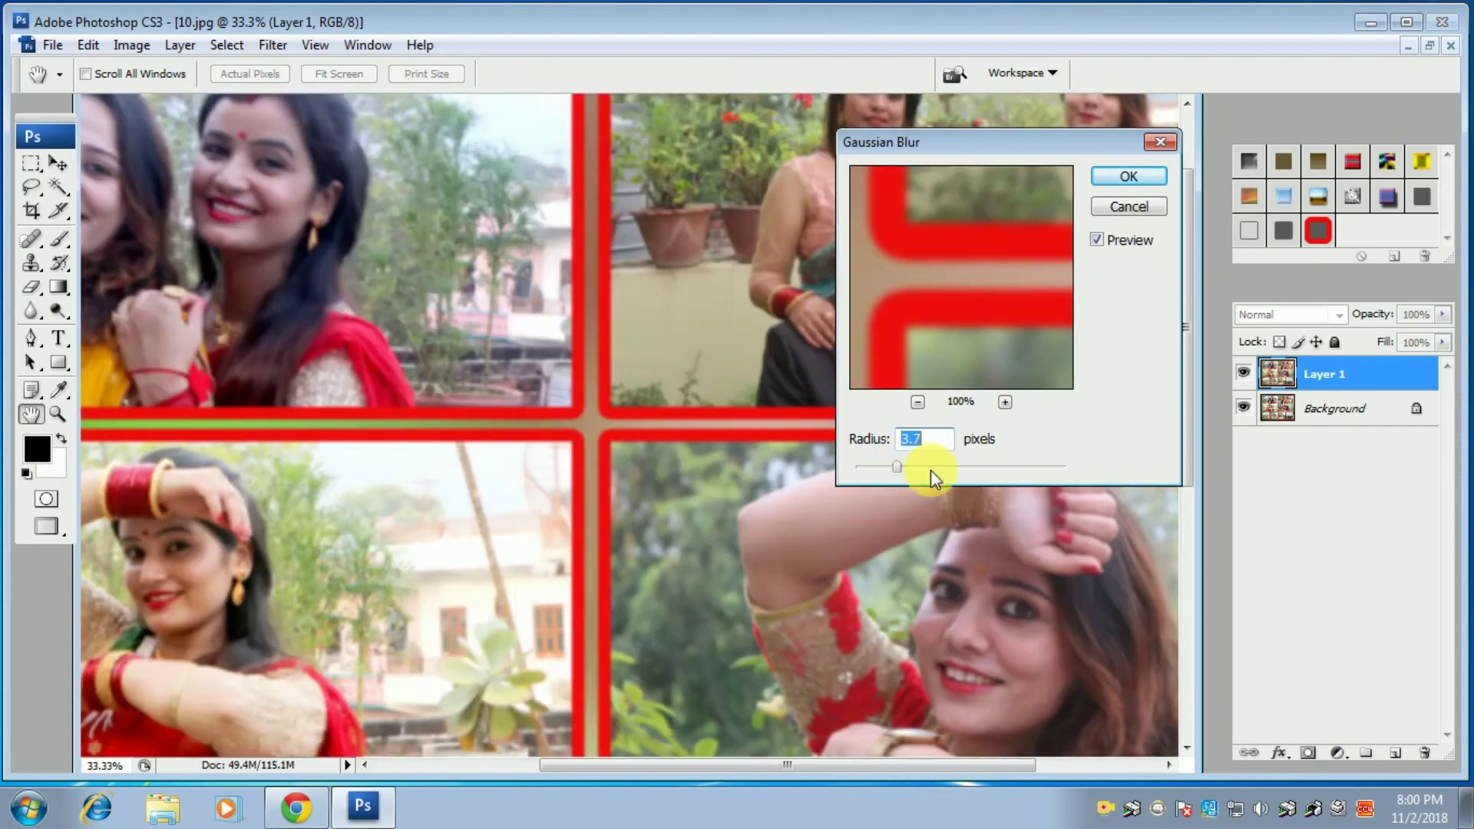
click(910, 466)
click(1128, 177)
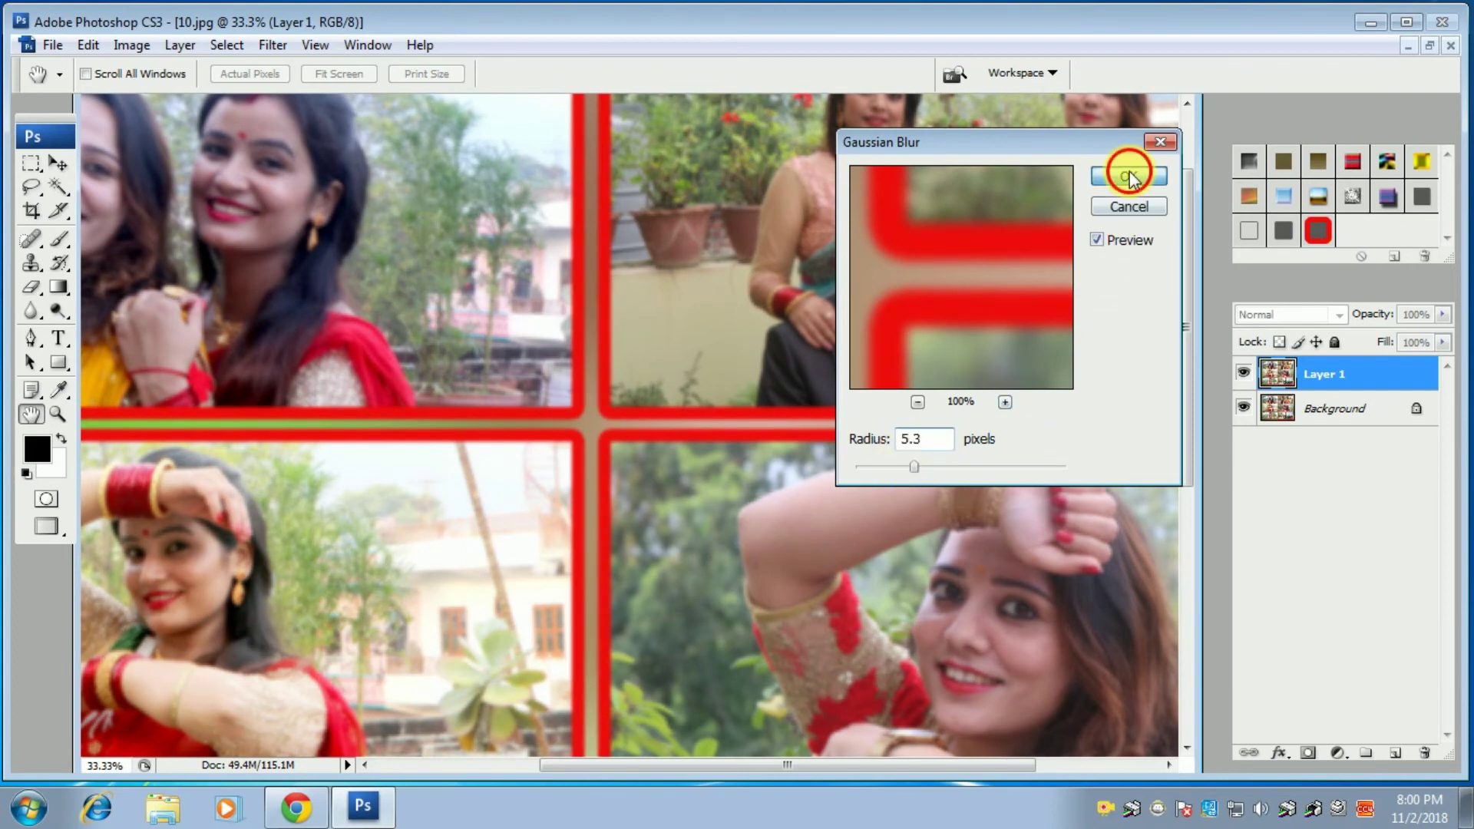
- Add a layer mask to the blurred Layer 1 and invert it to black to hide the blur
click(1309, 754)
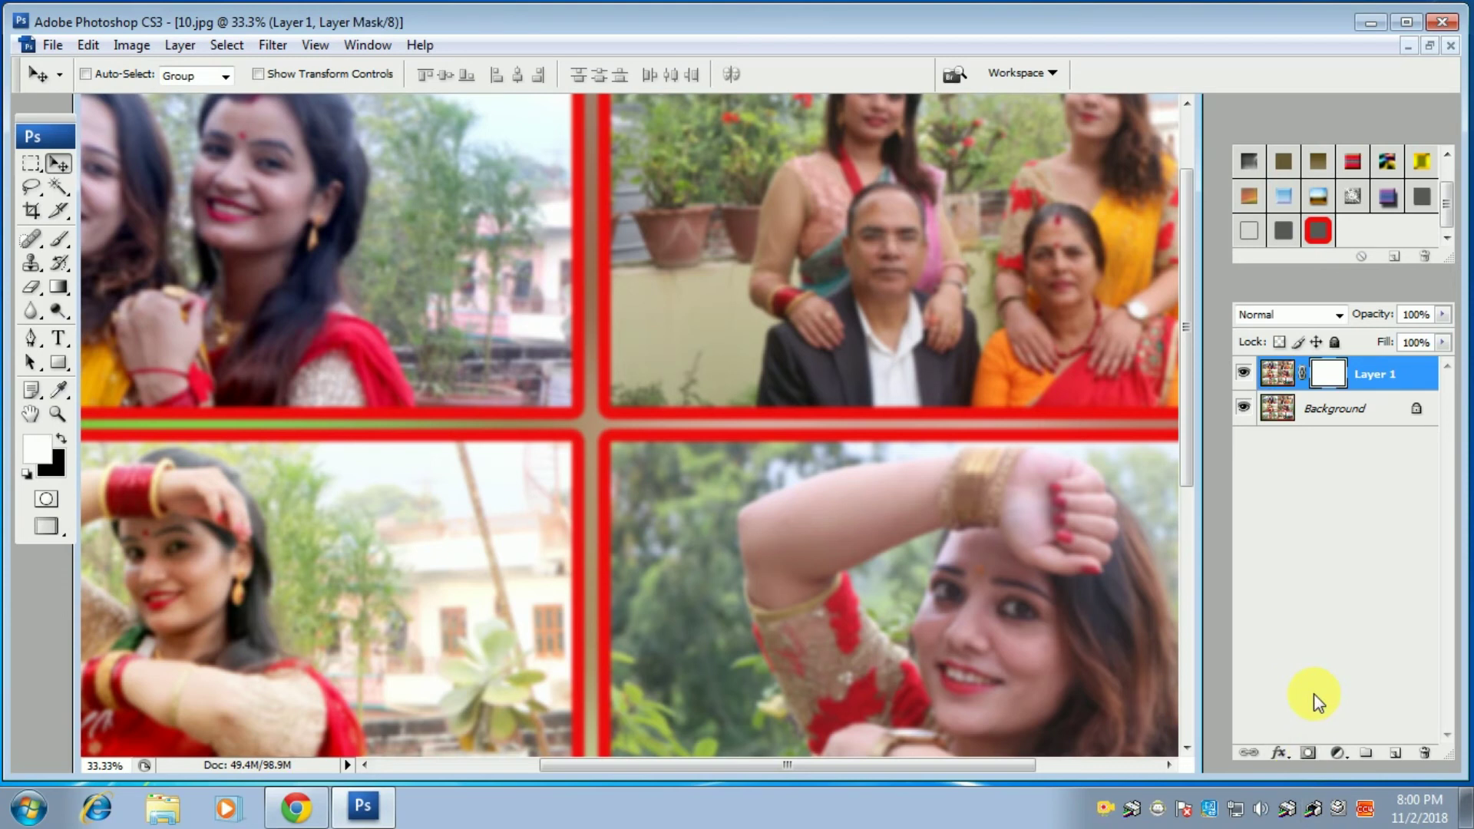
key(ctrl+i)
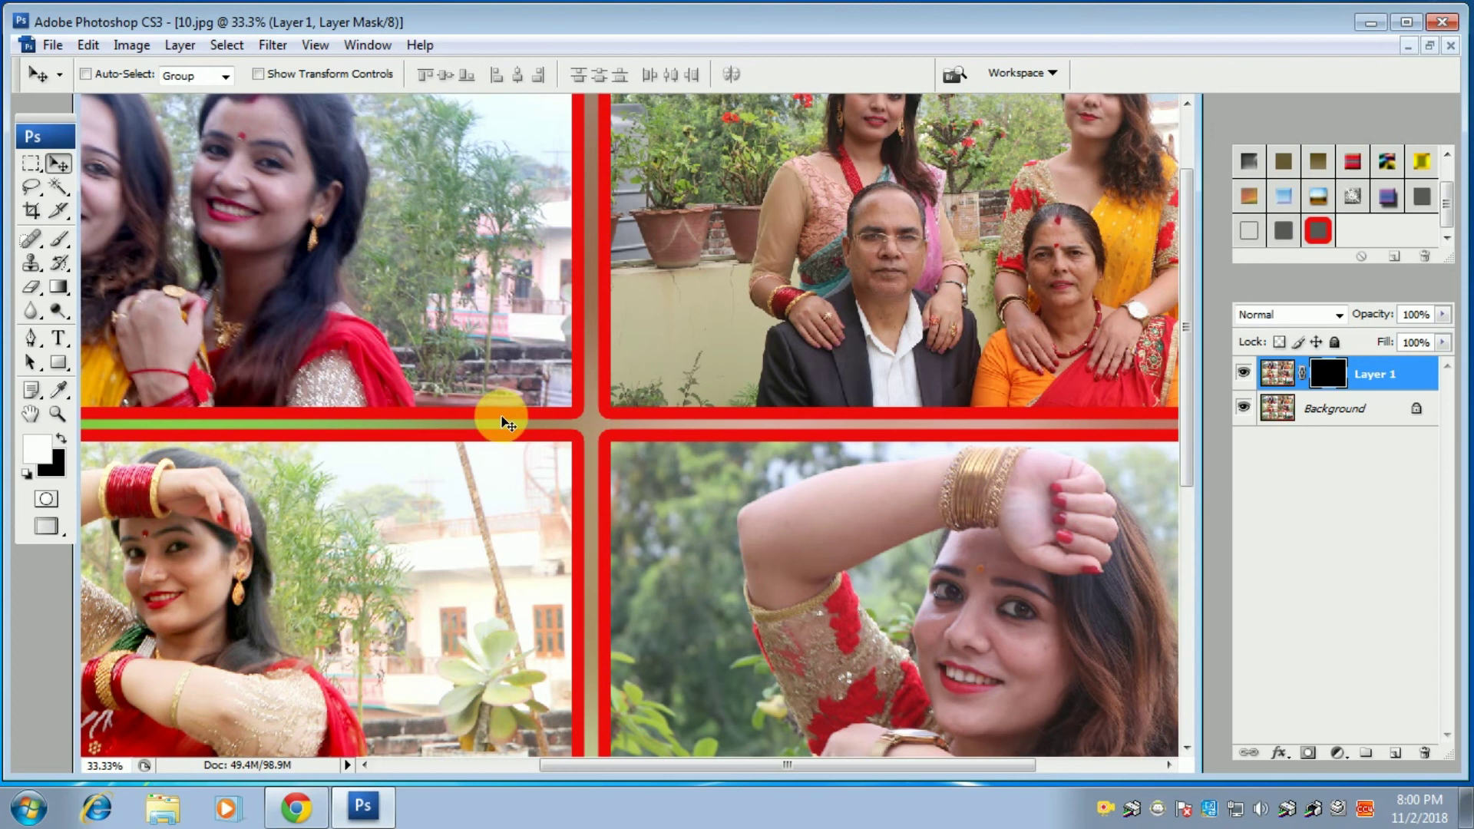
drag(411, 274, 598, 466)
drag(523, 366, 586, 431)
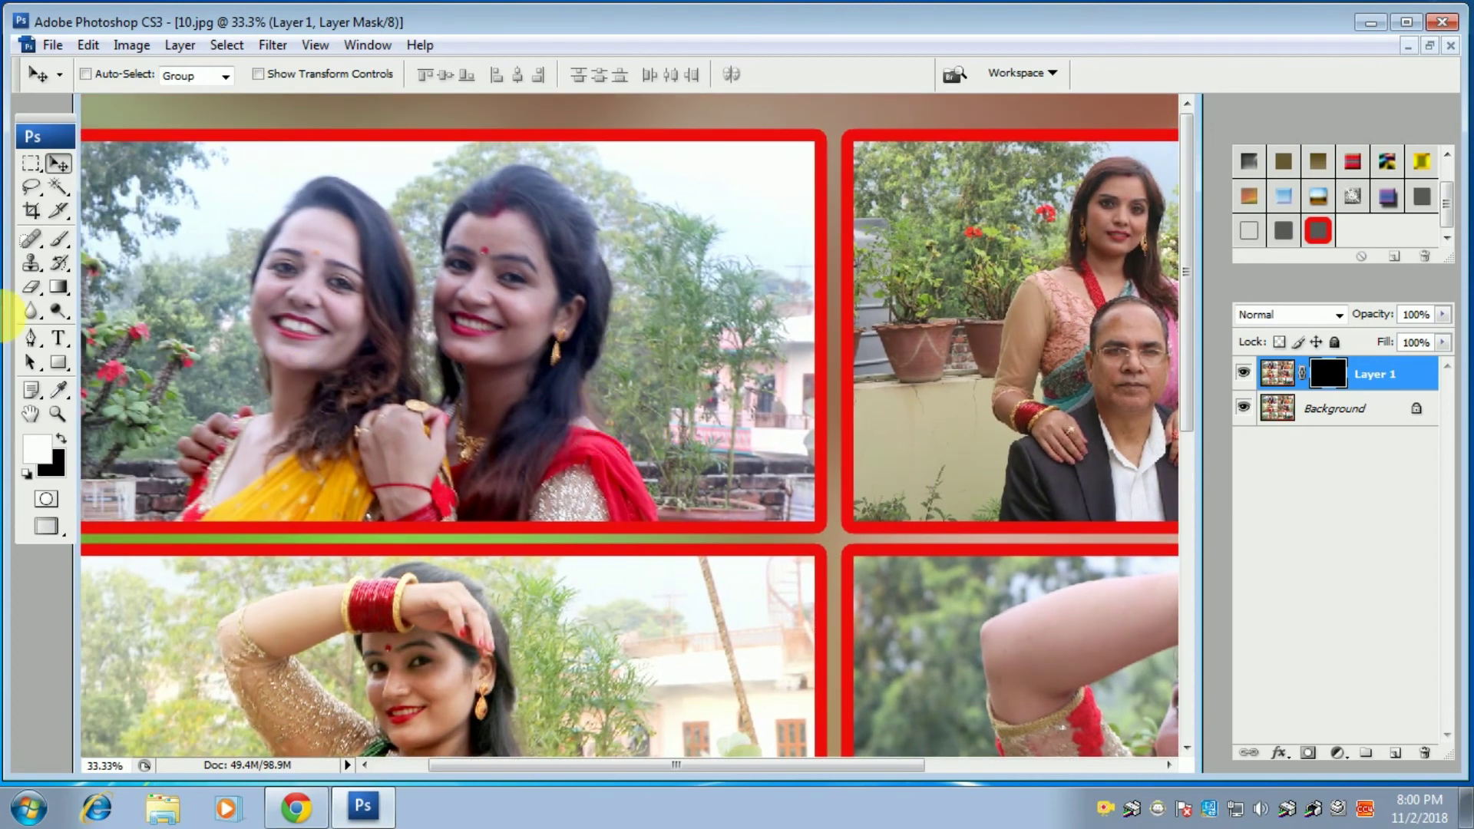
- Set up a soft white brush with an 82 px diameter, 41% opacity and 41% flow
click(61, 241)
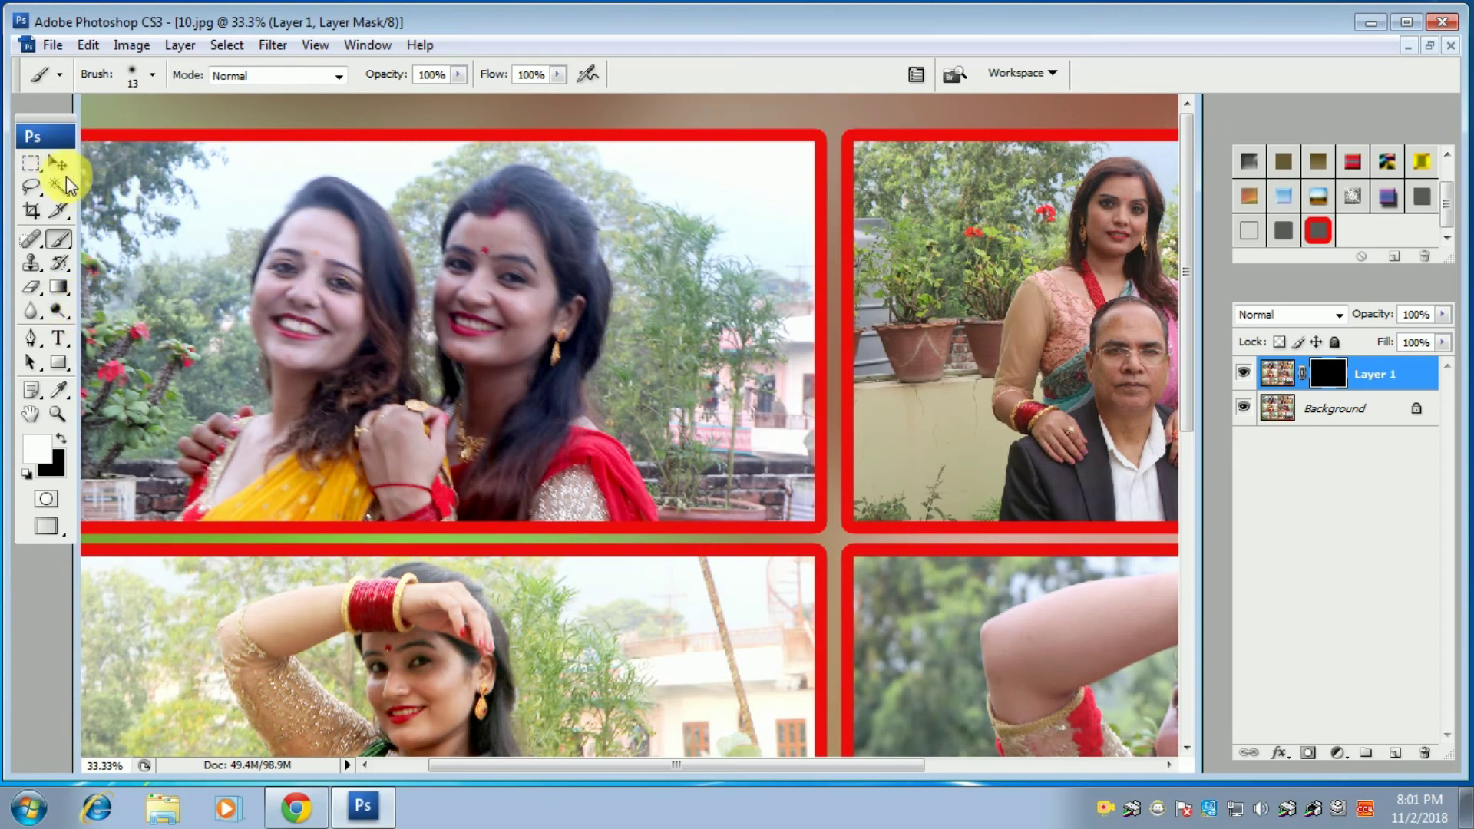
click(132, 75)
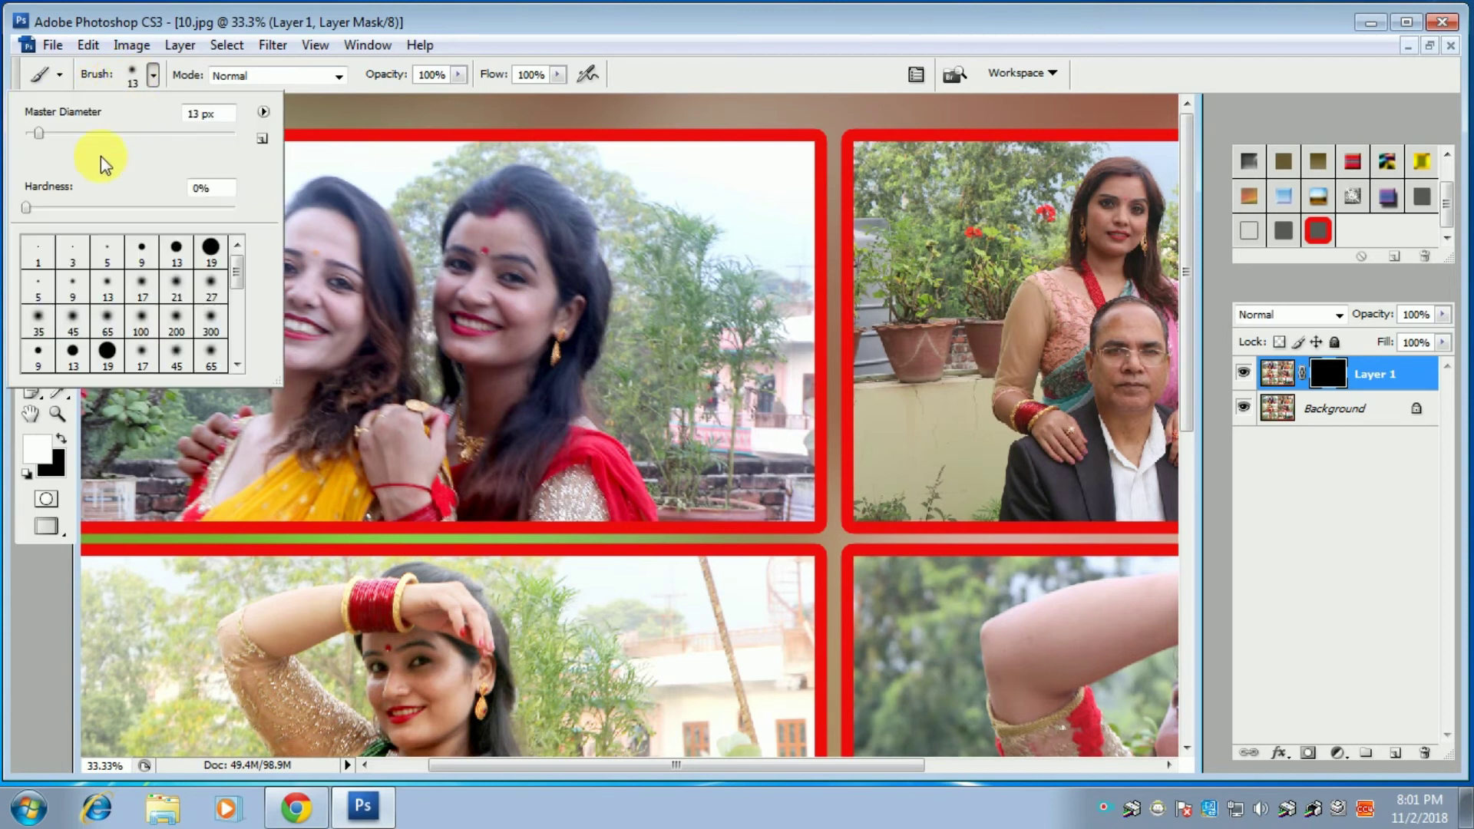
click(112, 132)
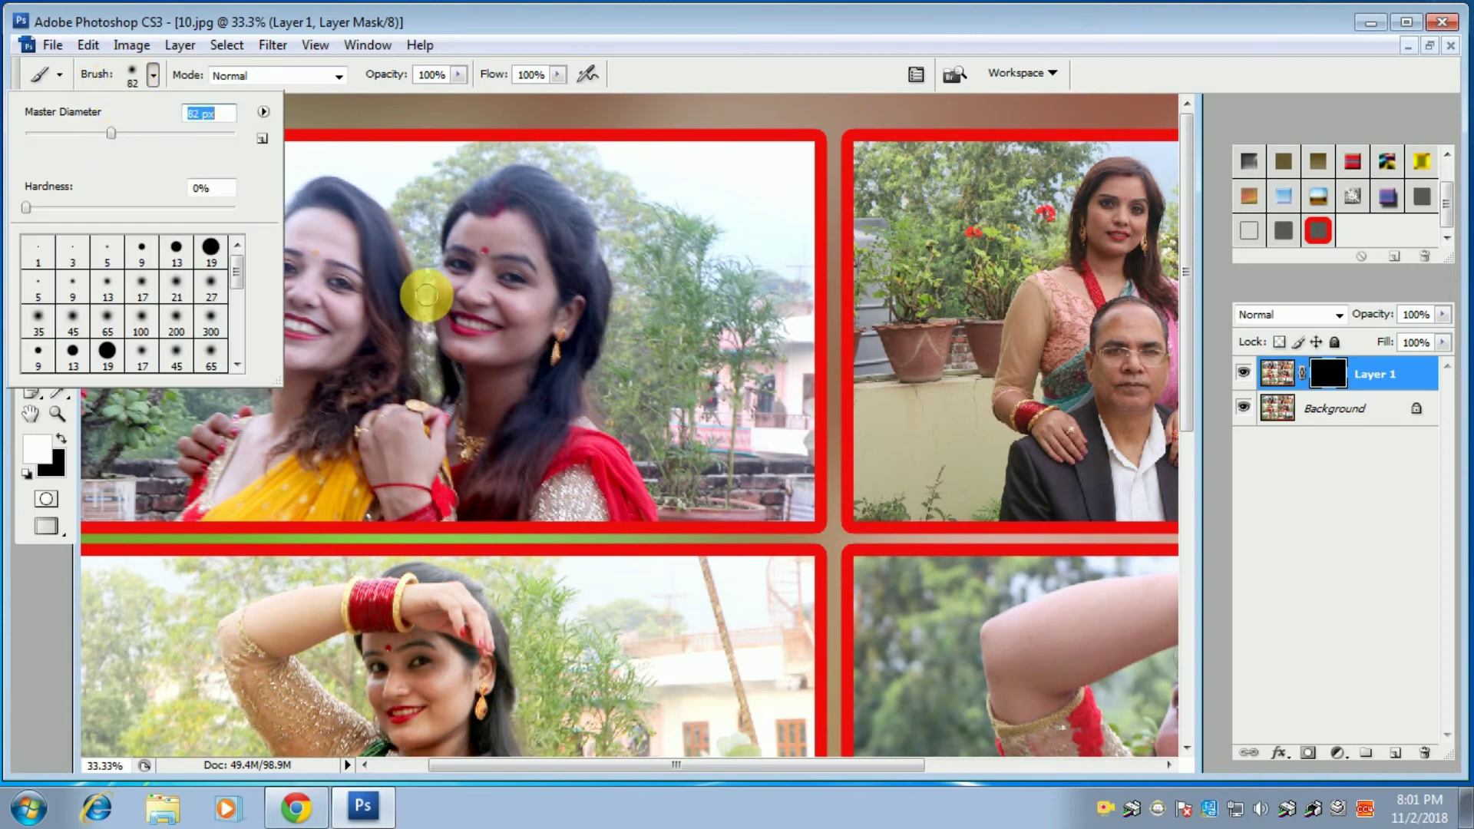
click(635, 117)
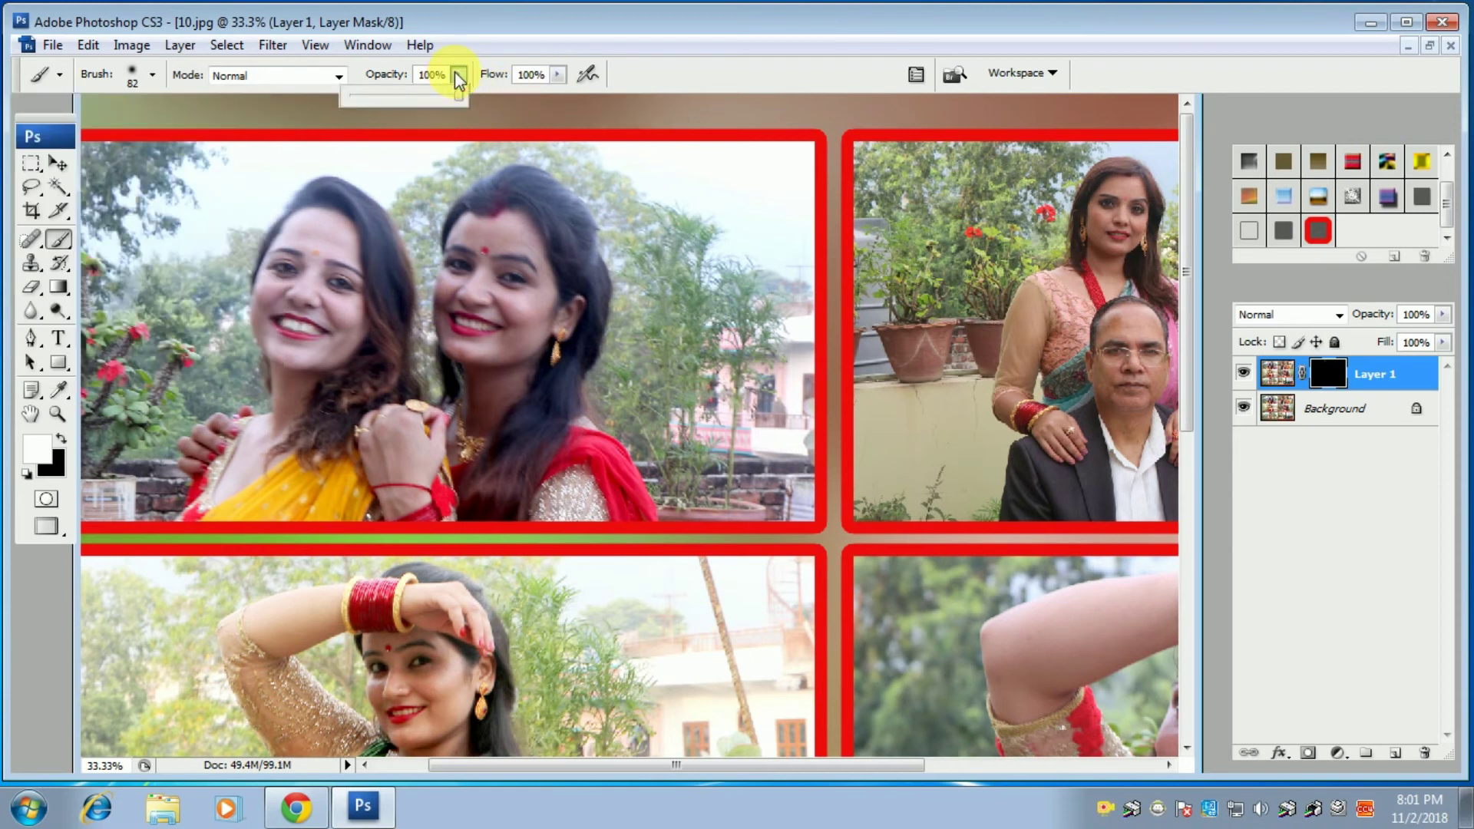
click(558, 75)
click(491, 95)
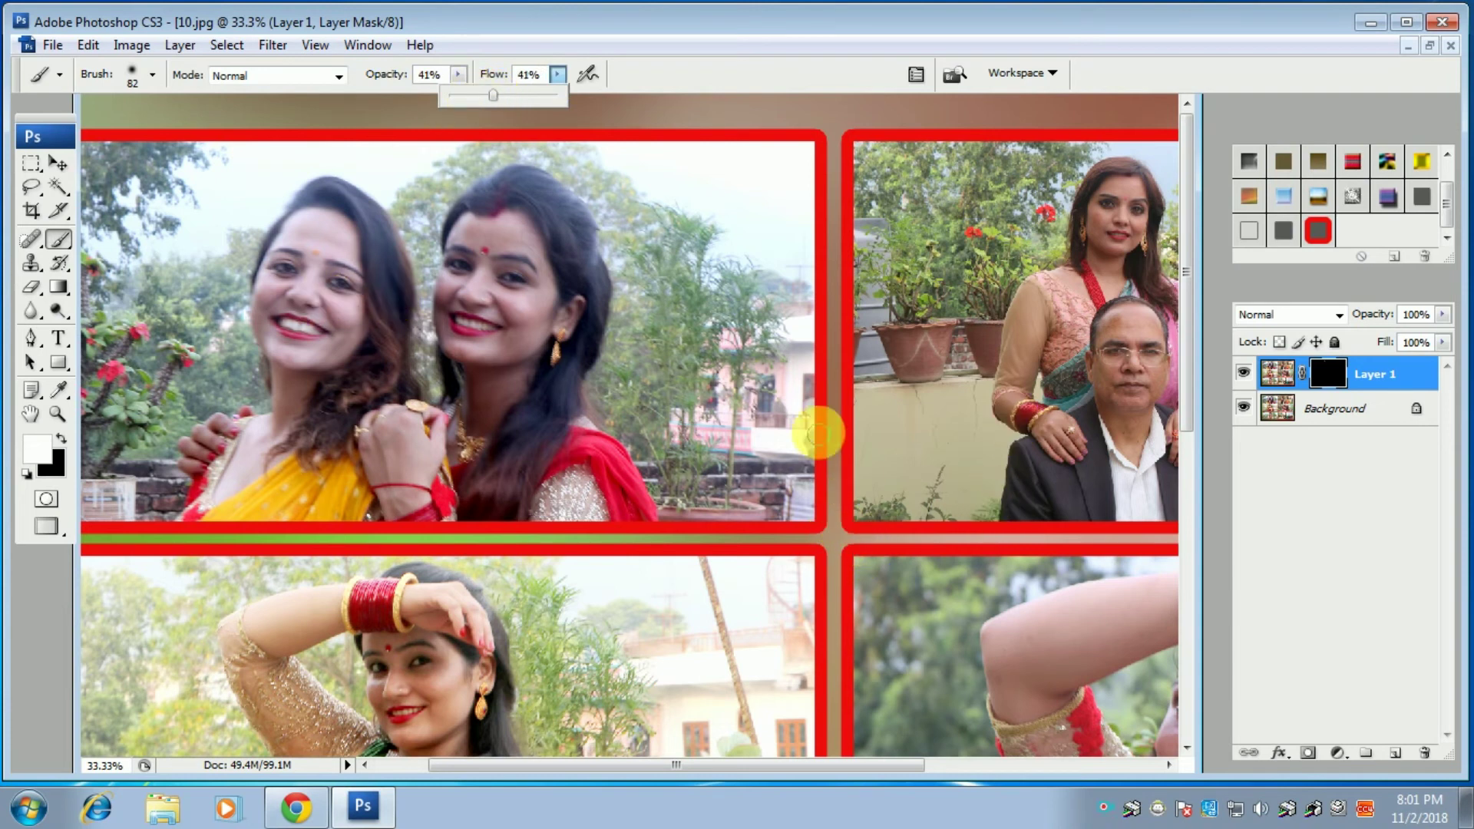
- Paint on Layer 1's mask over the woman's face in the middle-right photo to soften her skin
mouse_move(941, 512)
mouse_down()
mouse_move(835, 451)
mouse_move(708, 496)
mouse_up()
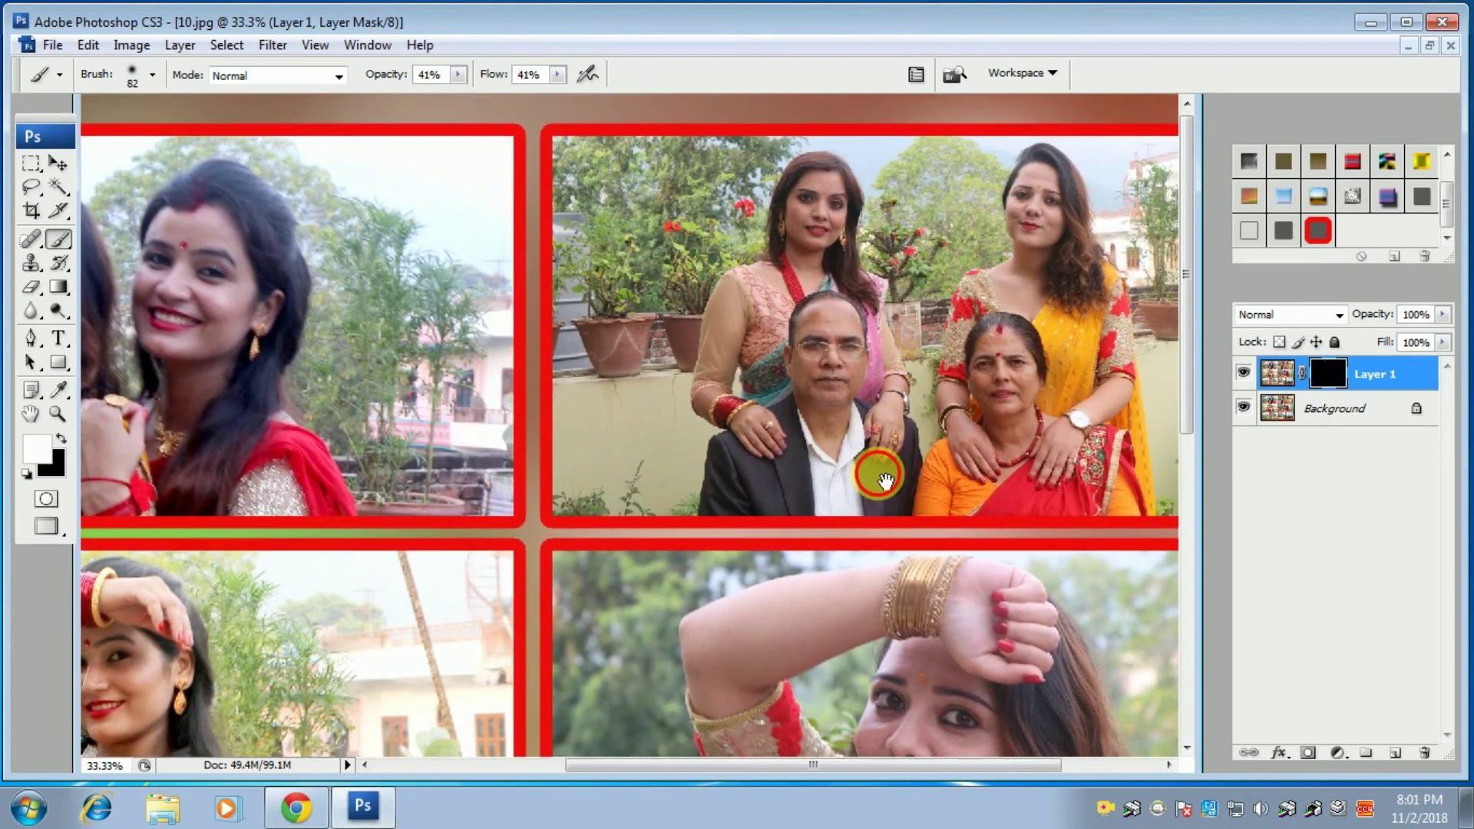
scroll(875, 471, down, 5)
mouse_move(954, 445)
mouse_down()
mouse_move(990, 477)
mouse_move(957, 535)
mouse_move(952, 478)
mouse_up()
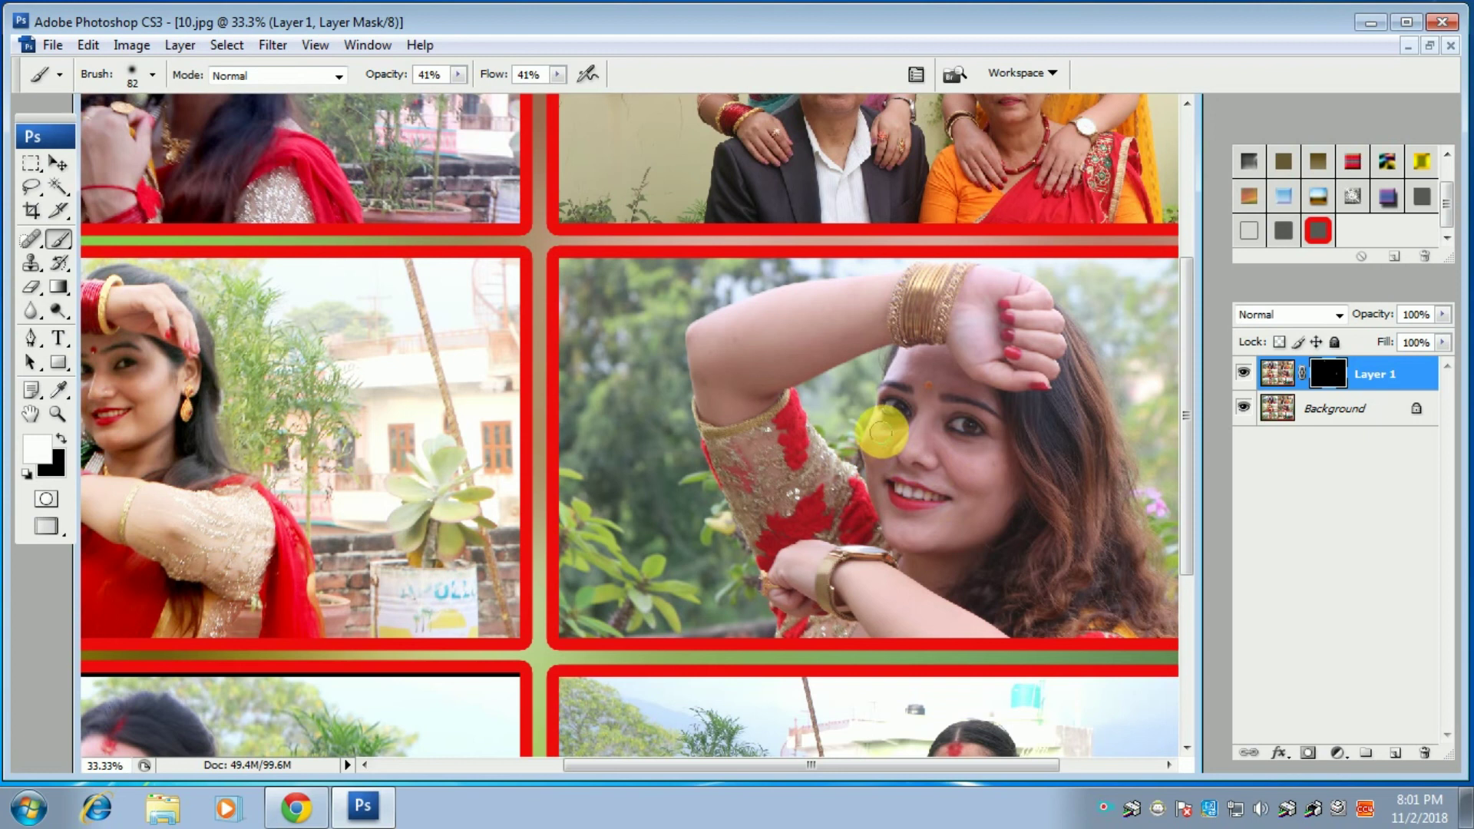
mouse_move(882, 431)
mouse_down()
mouse_move(879, 444)
mouse_move(865, 405)
mouse_up()
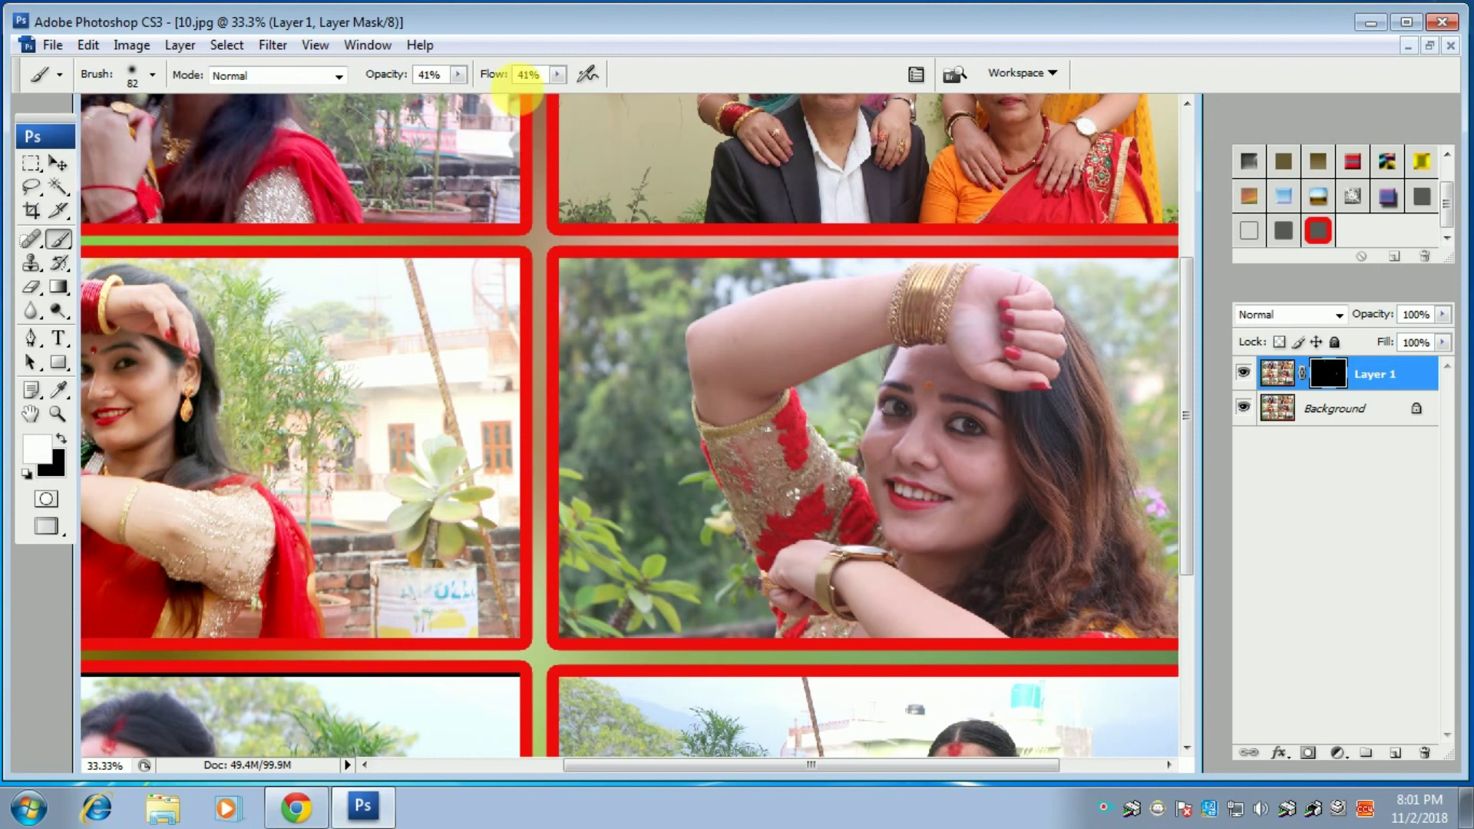
- Raise the brush opacity to 60% and paint over the forehead, cheeks and chin in the middle-right photo again
click(461, 74)
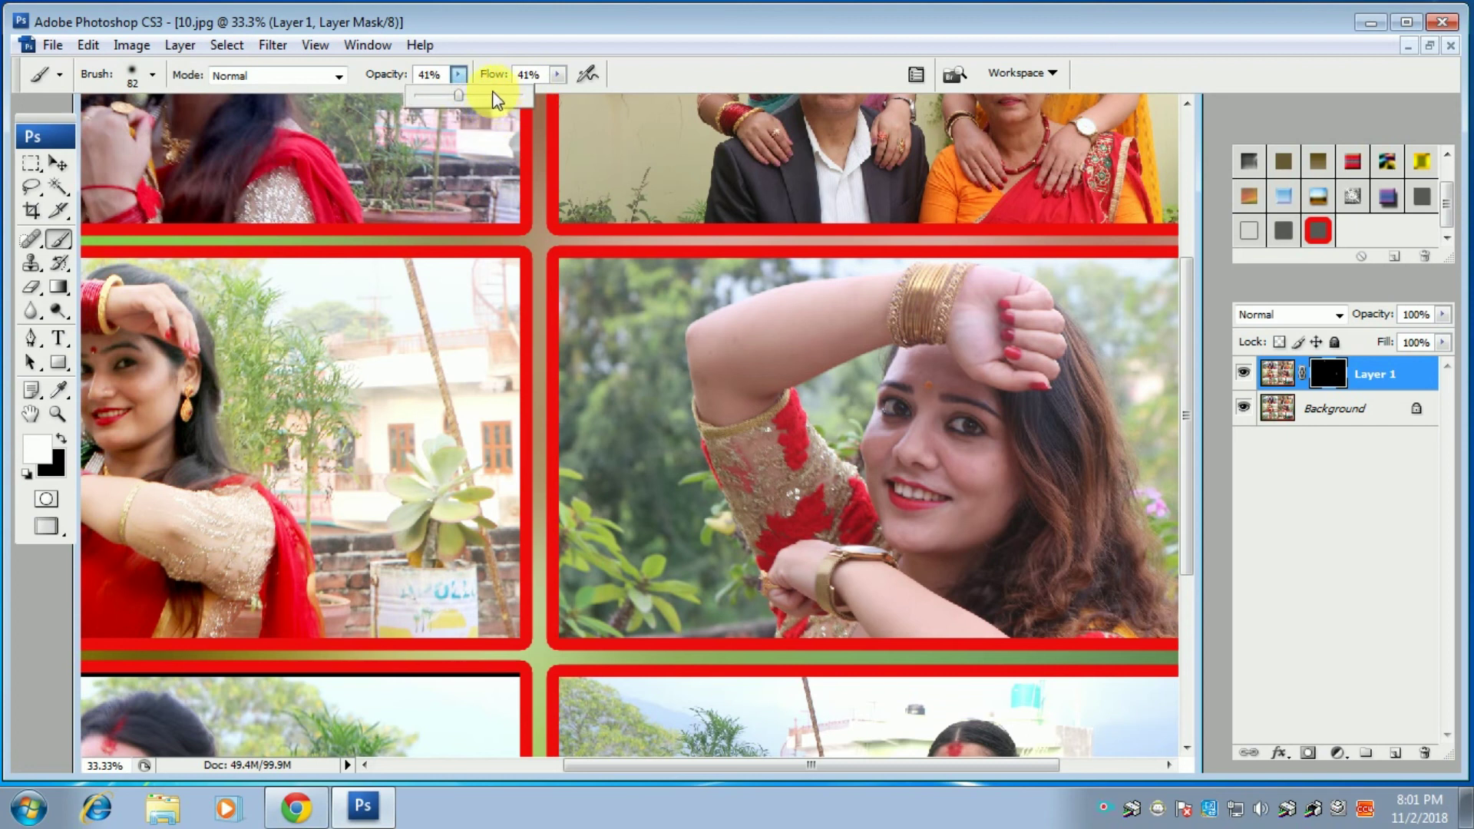
click(481, 95)
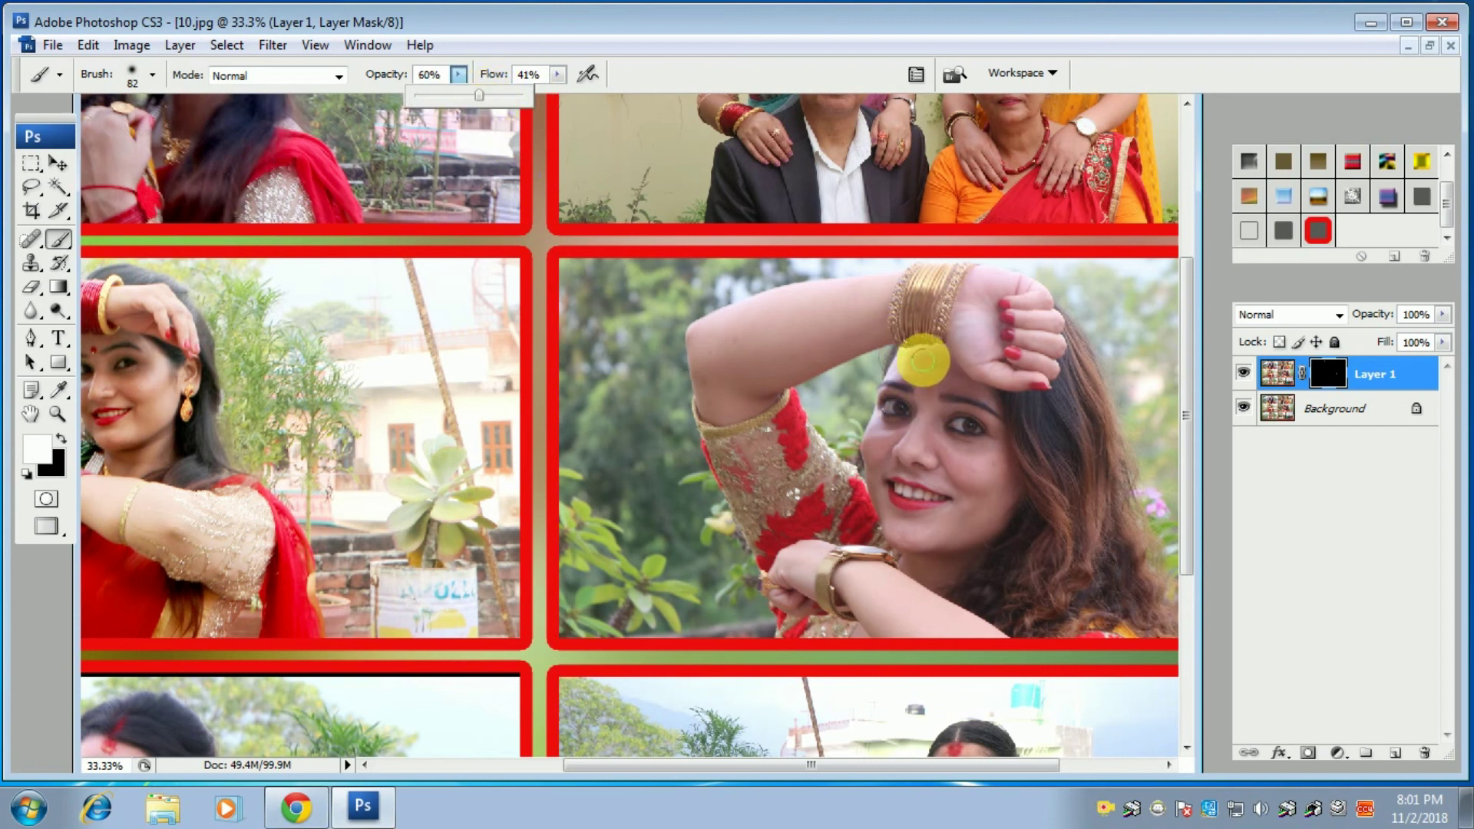
click(923, 361)
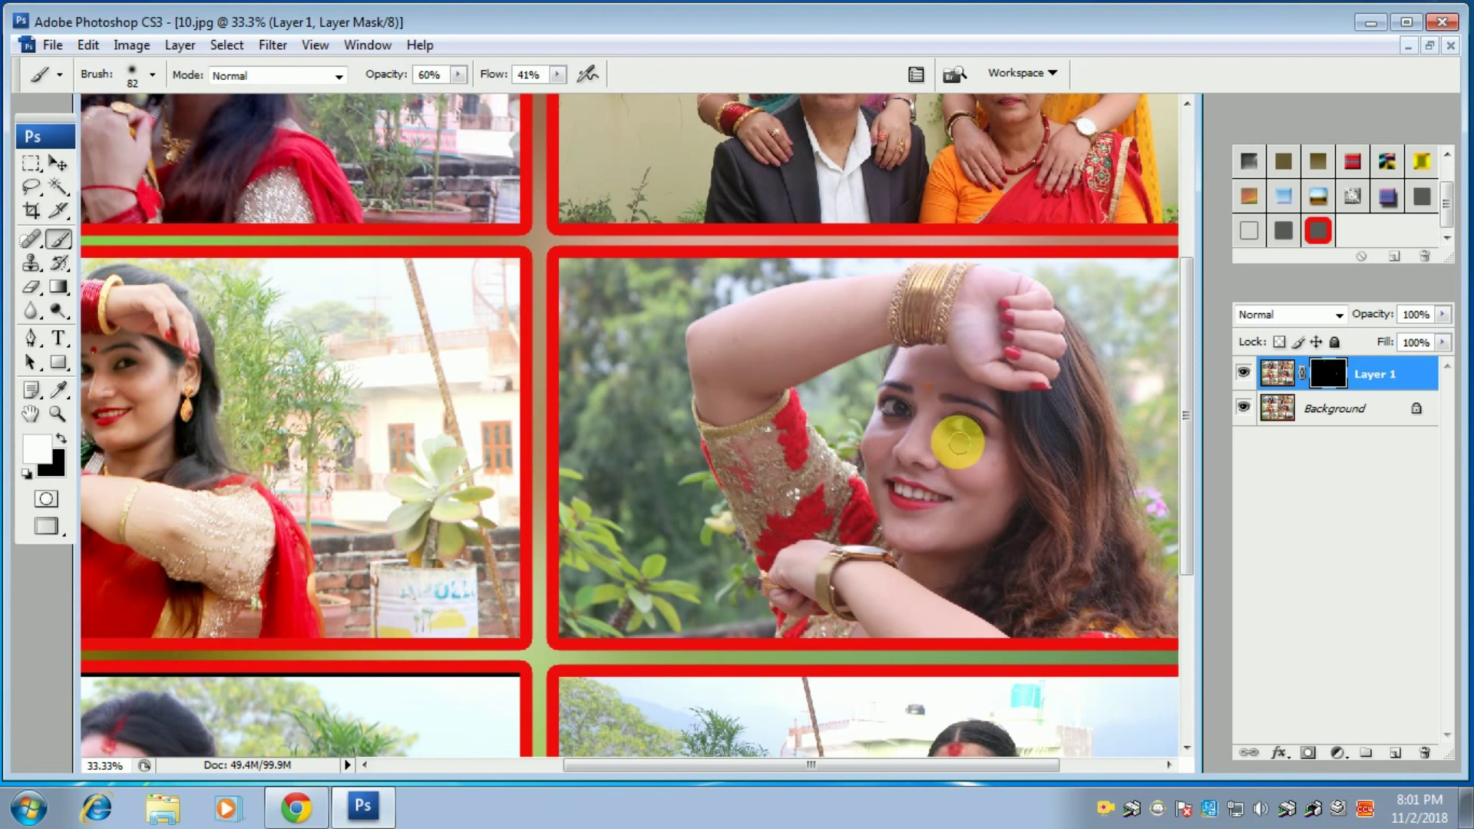
mouse_move(963, 524)
mouse_down()
mouse_move(964, 503)
mouse_move(937, 512)
mouse_up()
drag(879, 427, 879, 436)
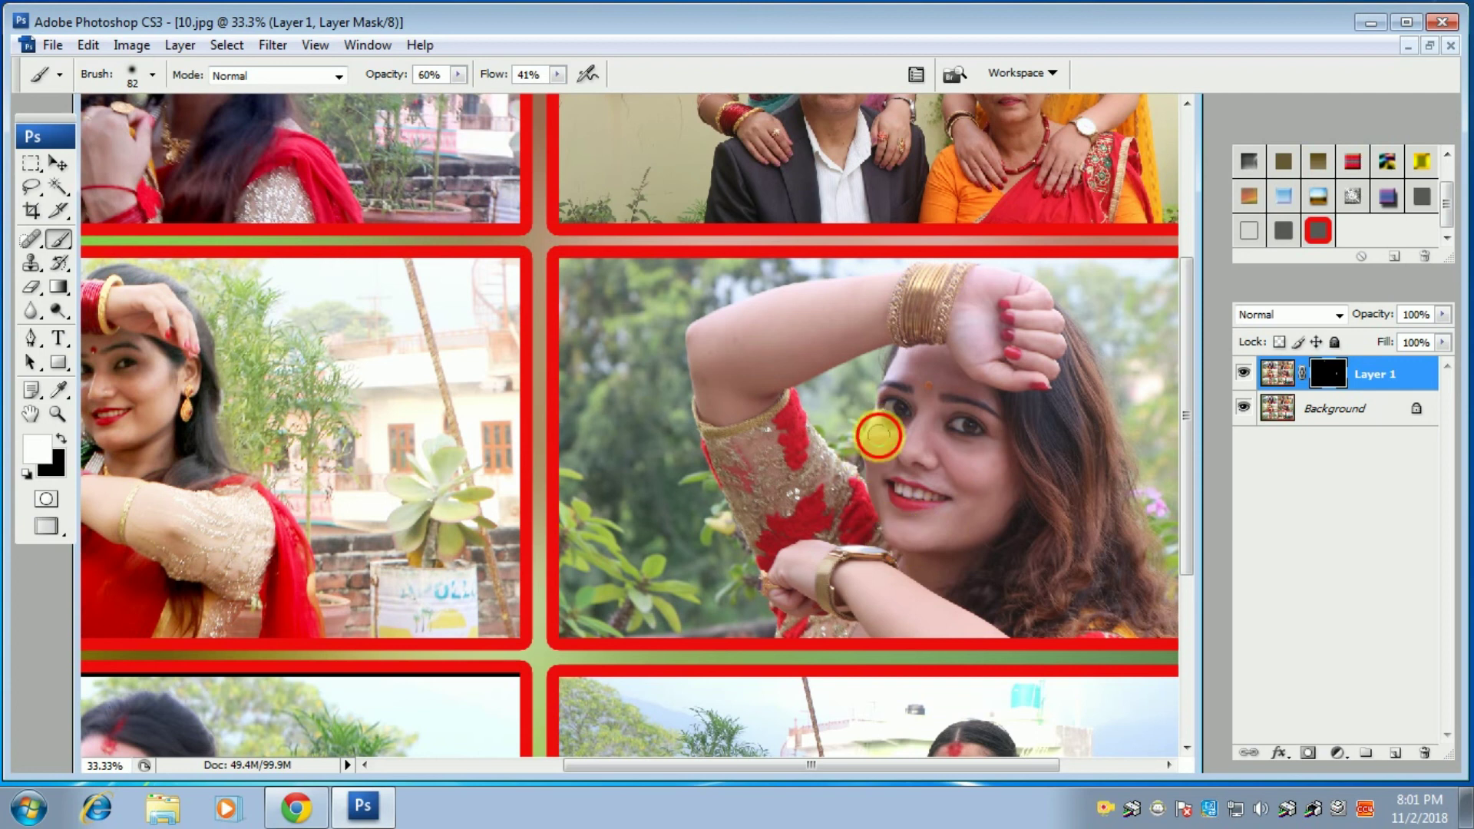
- Smooth the woman's forehead in the lower-left photo by painting white on the layer mask
mouse_move(340, 489)
mouse_down()
mouse_move(439, 415)
mouse_move(595, 362)
mouse_up()
mouse_move(395, 245)
mouse_down()
mouse_move(390, 271)
mouse_move(422, 256)
mouse_move(371, 297)
mouse_move(400, 328)
mouse_up()
mouse_move(571, 434)
mouse_down()
mouse_move(562, 283)
mouse_move(537, 226)
mouse_up()
mouse_move(344, 500)
mouse_down()
mouse_move(364, 525)
mouse_move(373, 501)
mouse_move(342, 554)
mouse_move(332, 543)
mouse_move(360, 539)
mouse_move(324, 545)
mouse_move(359, 492)
mouse_up()
- Paint on the mask over both girls' faces in the lower-right photo to soften their skin
drag(585, 481, 288, 437)
drag(518, 464, 405, 444)
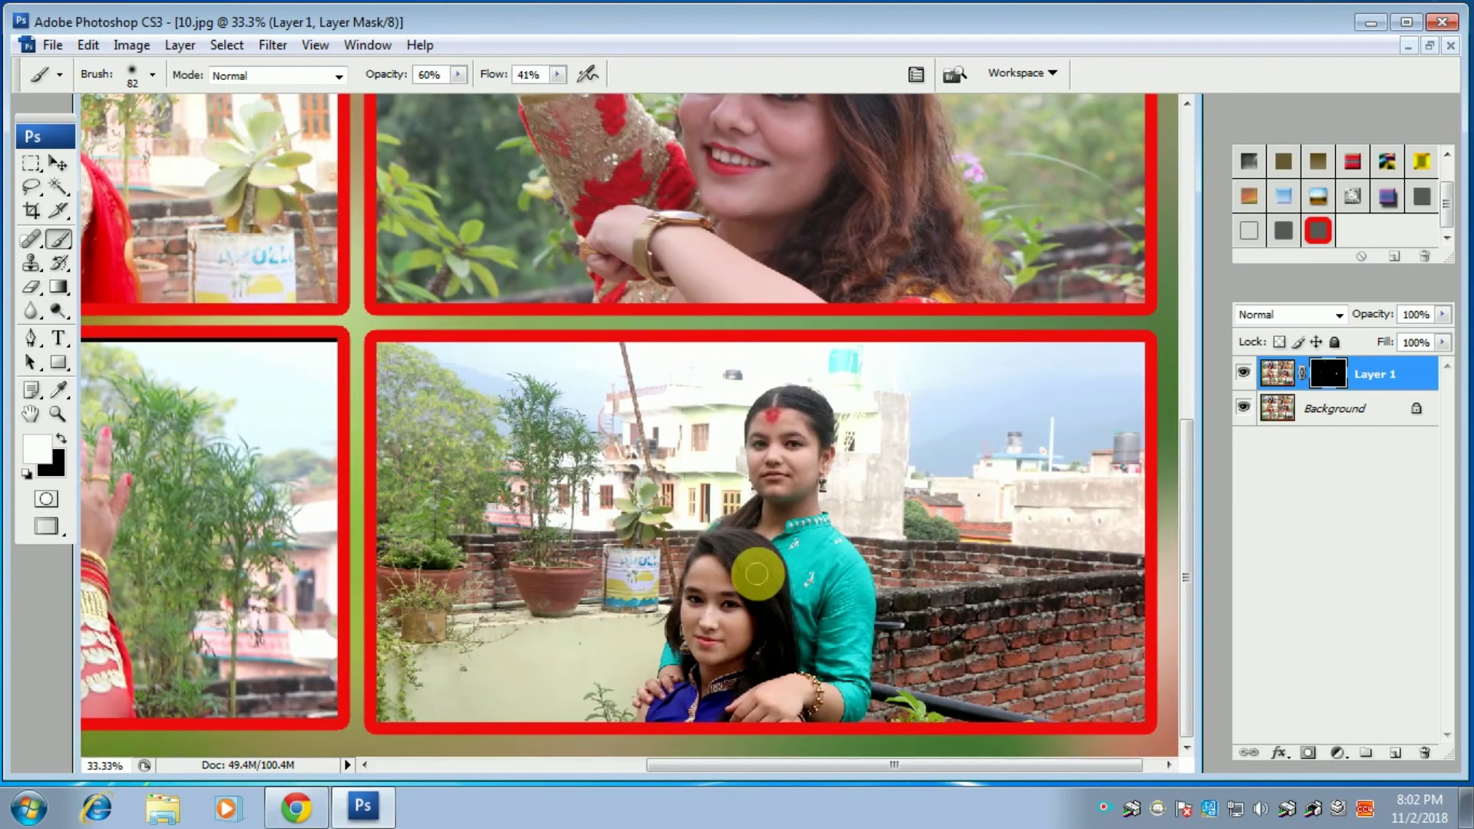
drag(792, 454, 803, 464)
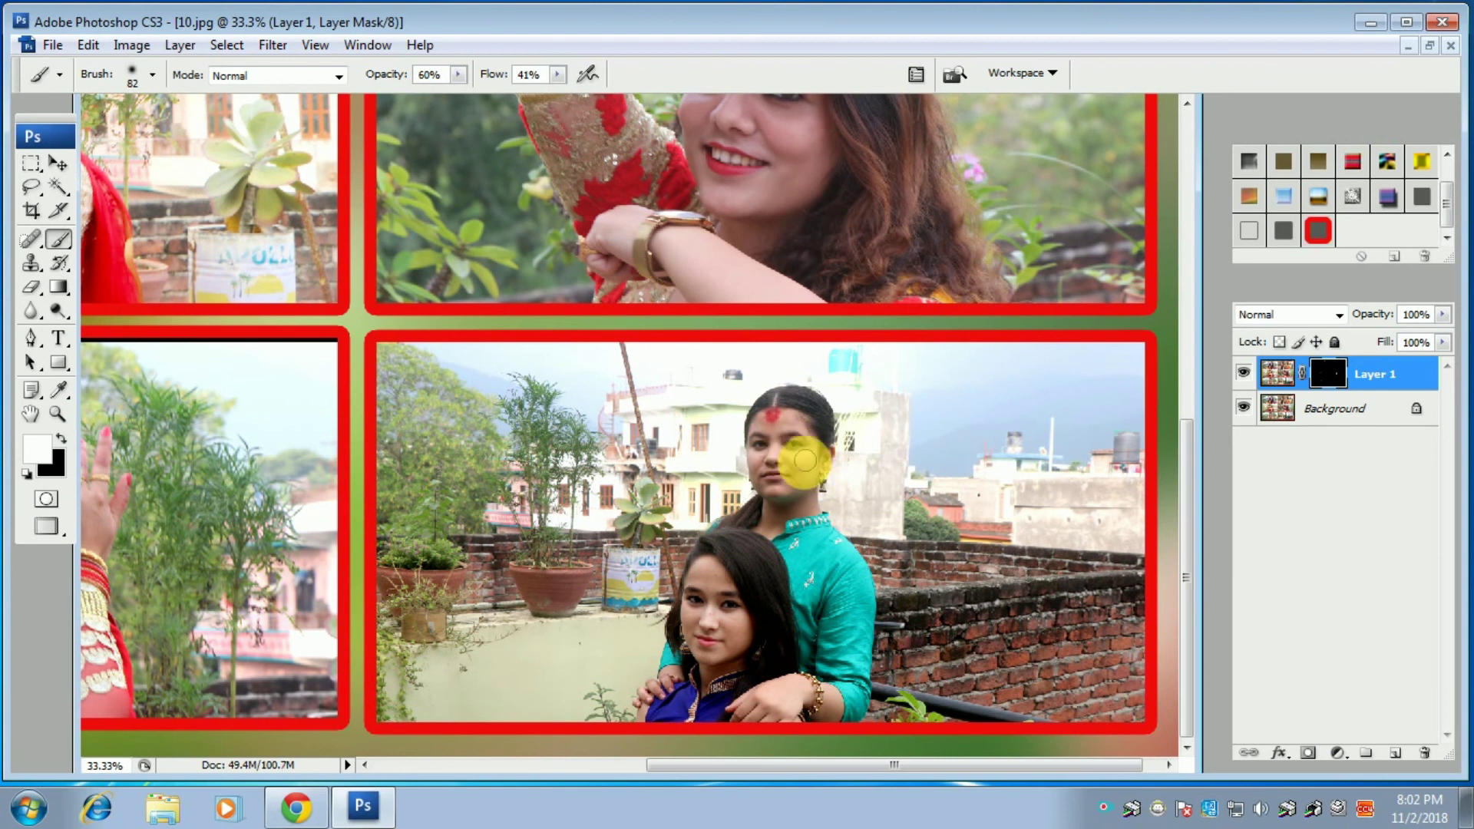
mouse_move(734, 624)
mouse_down()
mouse_move(698, 652)
mouse_move(695, 568)
mouse_up()
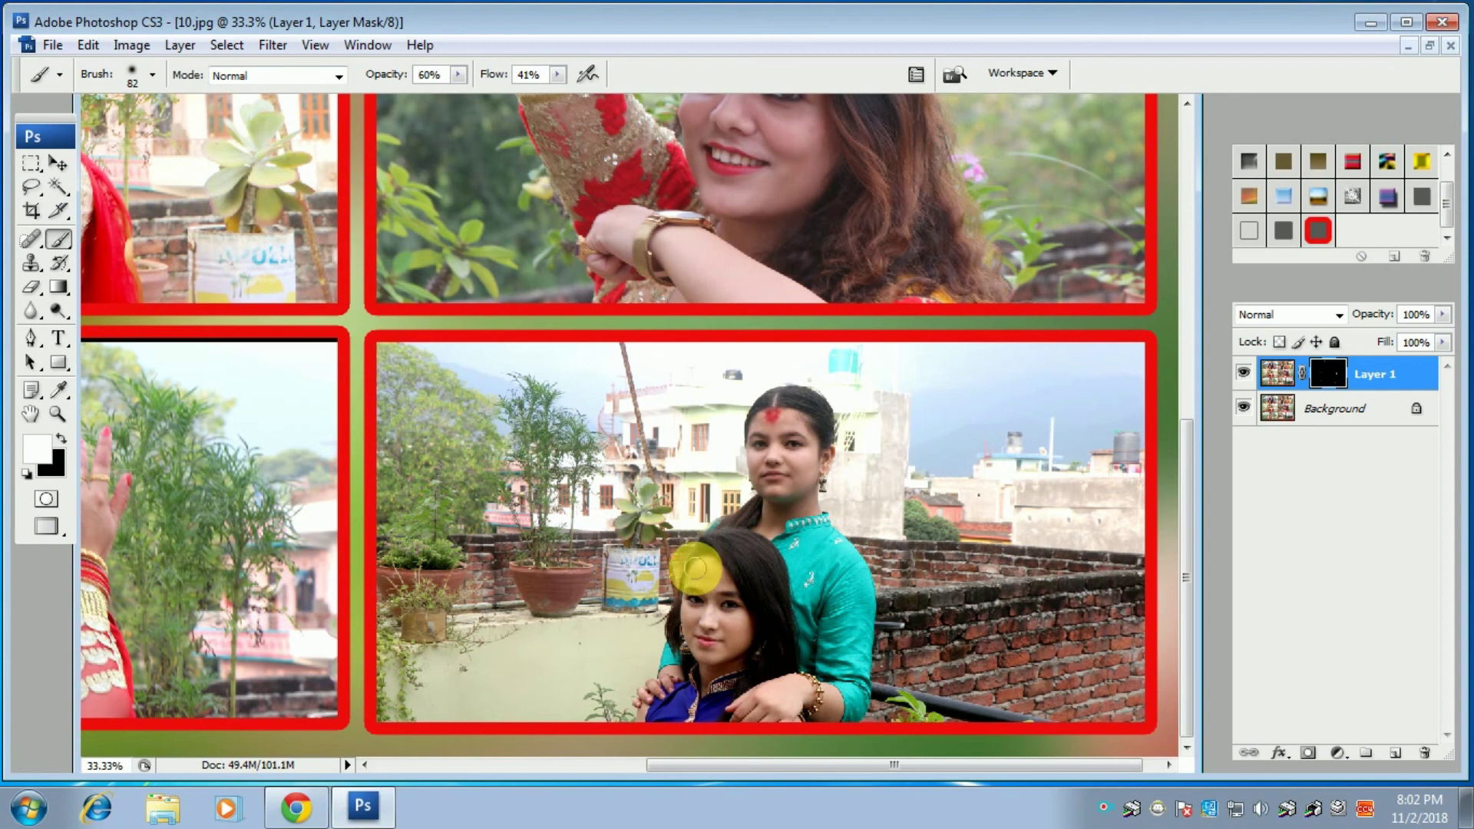
- Paint the mask over the people's faces in the upper-right group photo, and merge Layer 1 down into the Background
drag(908, 270, 816, 602)
drag(859, 403, 860, 484)
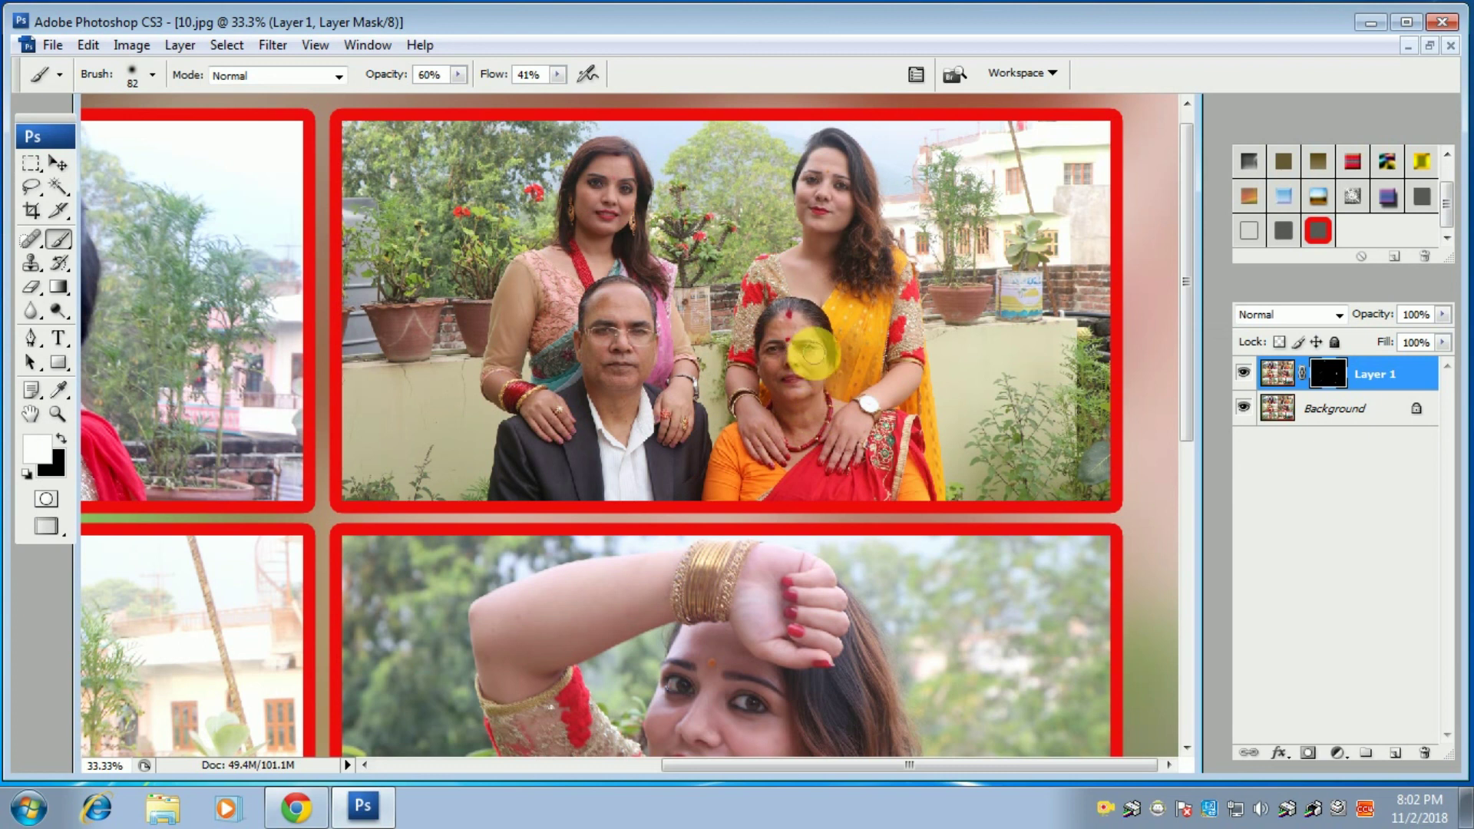
mouse_move(814, 374)
mouse_down()
mouse_move(781, 401)
mouse_move(776, 363)
mouse_move(774, 385)
mouse_move(805, 418)
mouse_up()
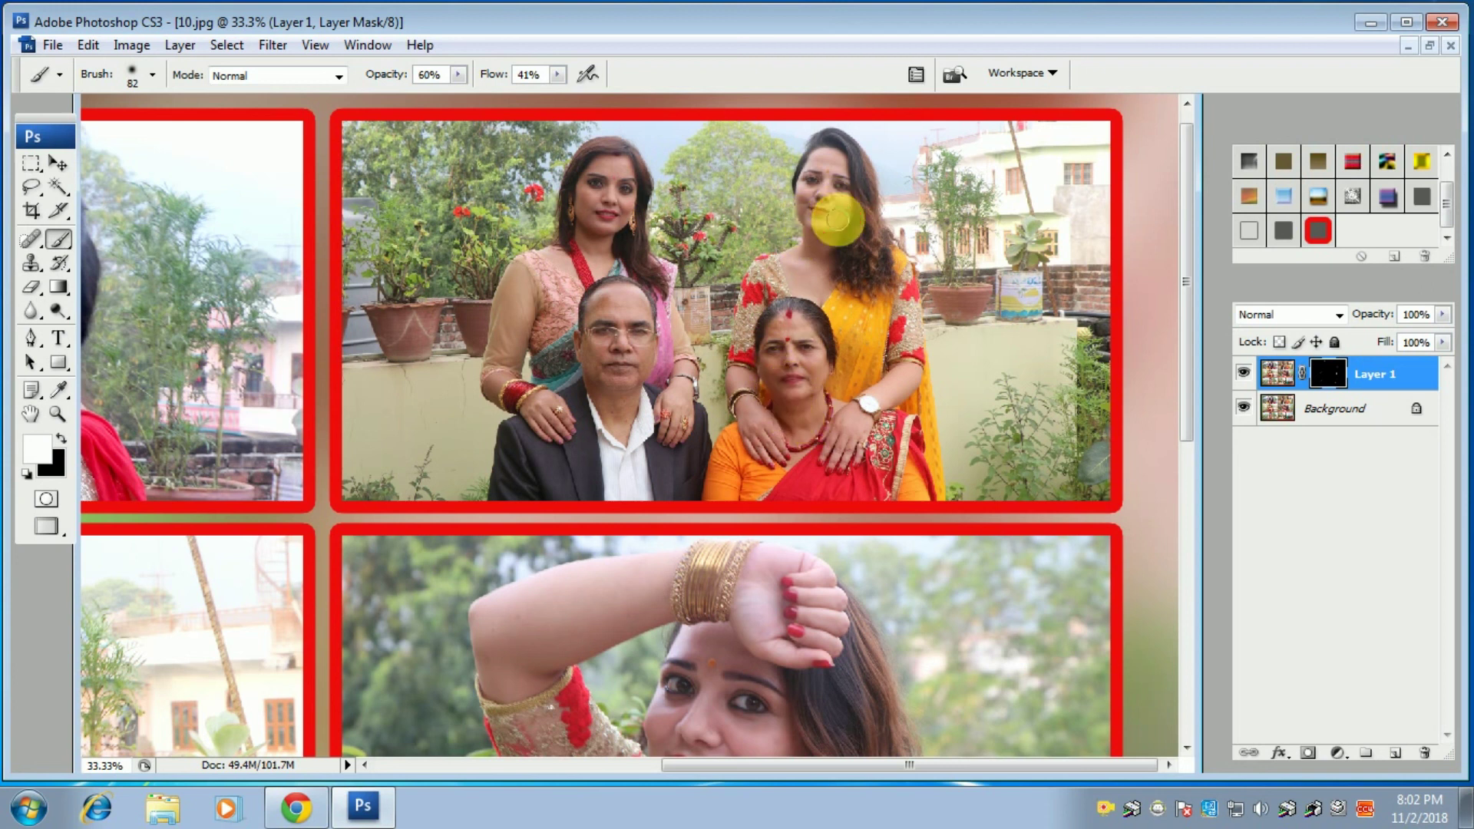
drag(837, 219, 793, 197)
mouse_move(602, 223)
mouse_down()
mouse_move(588, 194)
mouse_move(586, 208)
mouse_move(614, 222)
mouse_up()
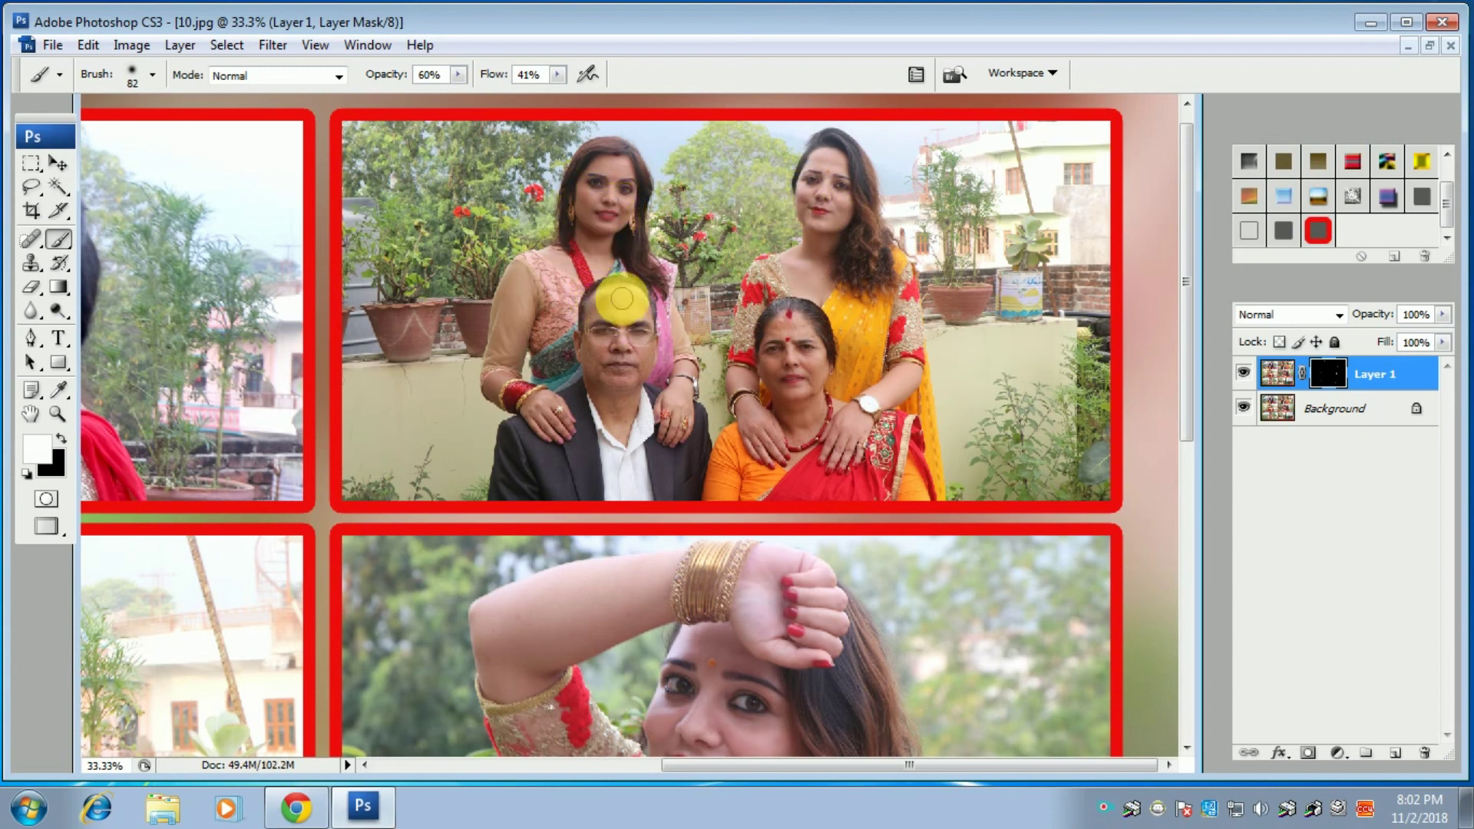
mouse_move(580, 414)
mouse_down()
mouse_move(599, 352)
mouse_move(603, 385)
mouse_move(618, 383)
mouse_move(628, 344)
mouse_move(639, 354)
mouse_move(611, 402)
mouse_move(622, 420)
mouse_move(602, 289)
mouse_move(721, 170)
mouse_up()
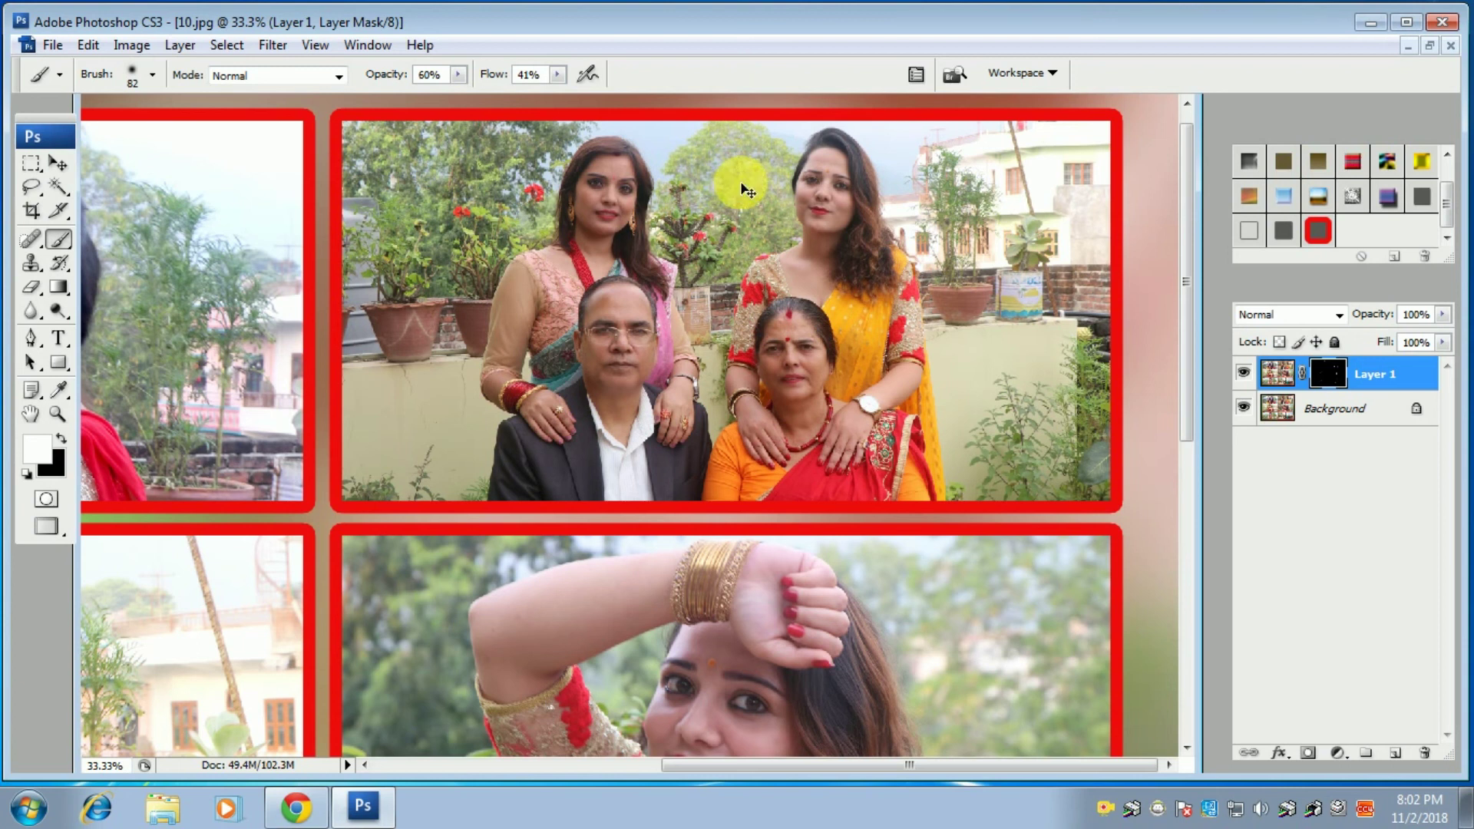
key(ctrl+e)
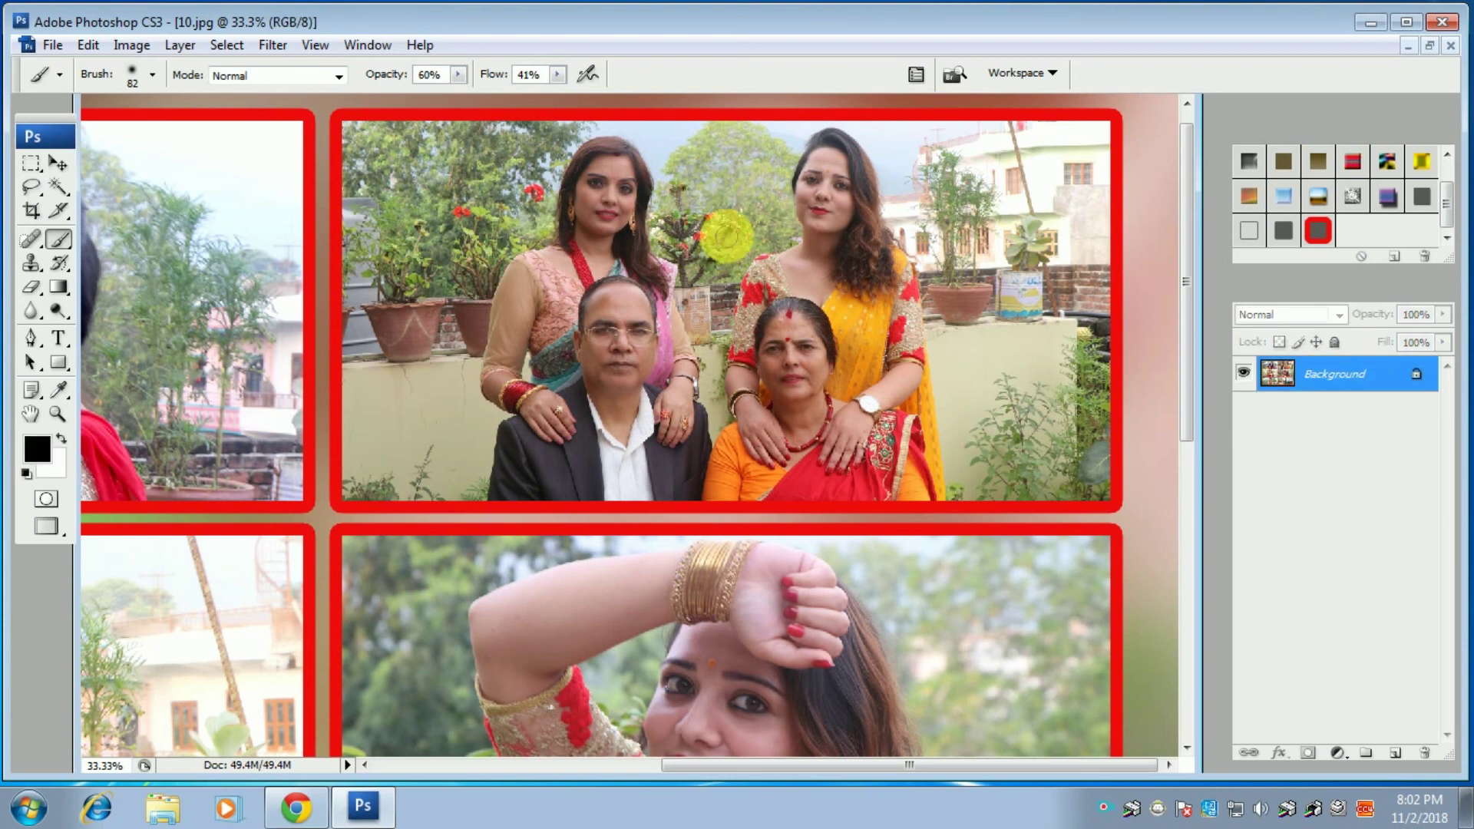
- Duplicate the Background layer and set the copy's blend mode to Soft Light
key(ctrl+minus)
key(ctrl+minus)
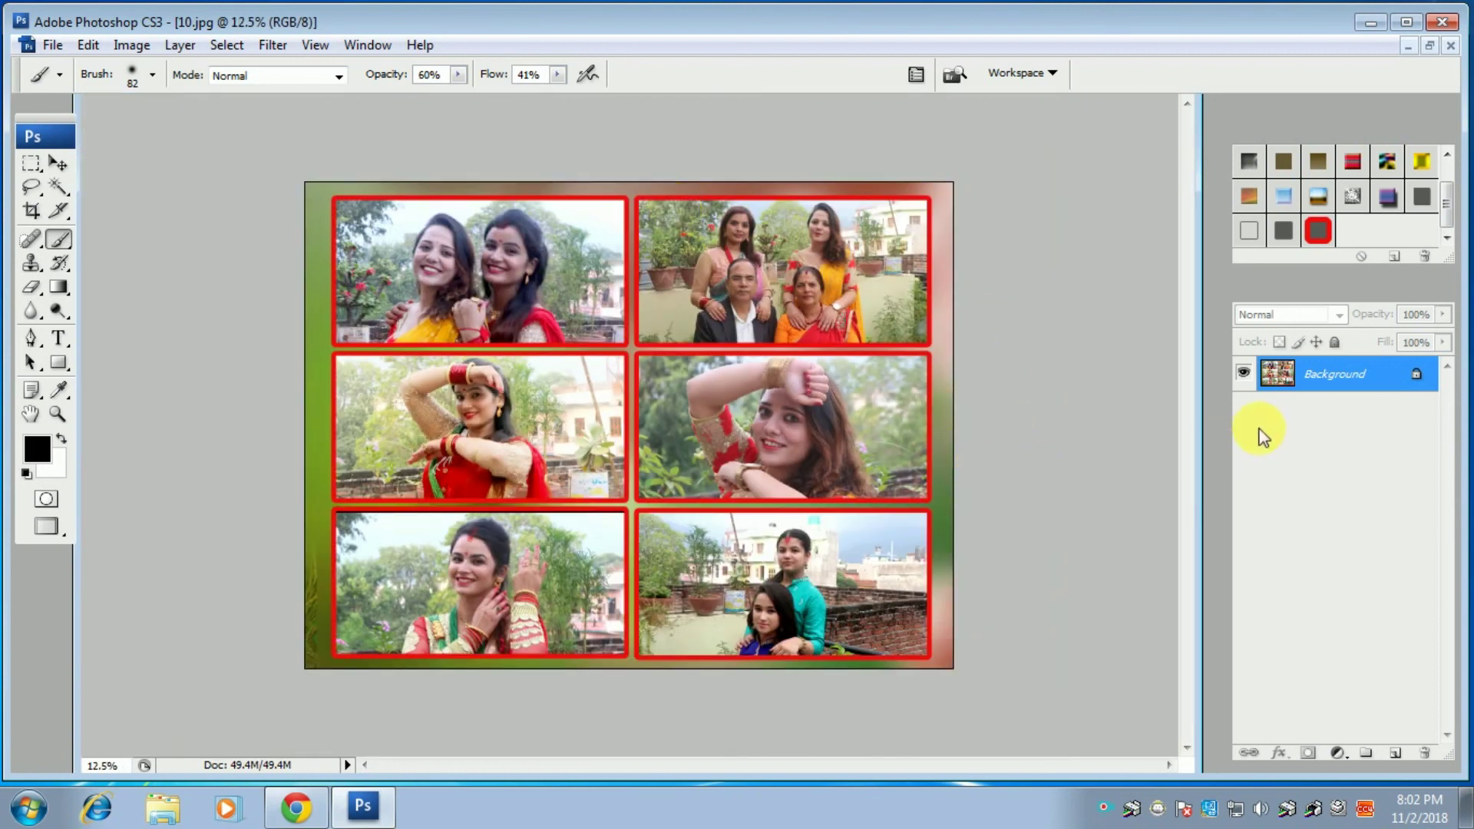
key(ctrl+j)
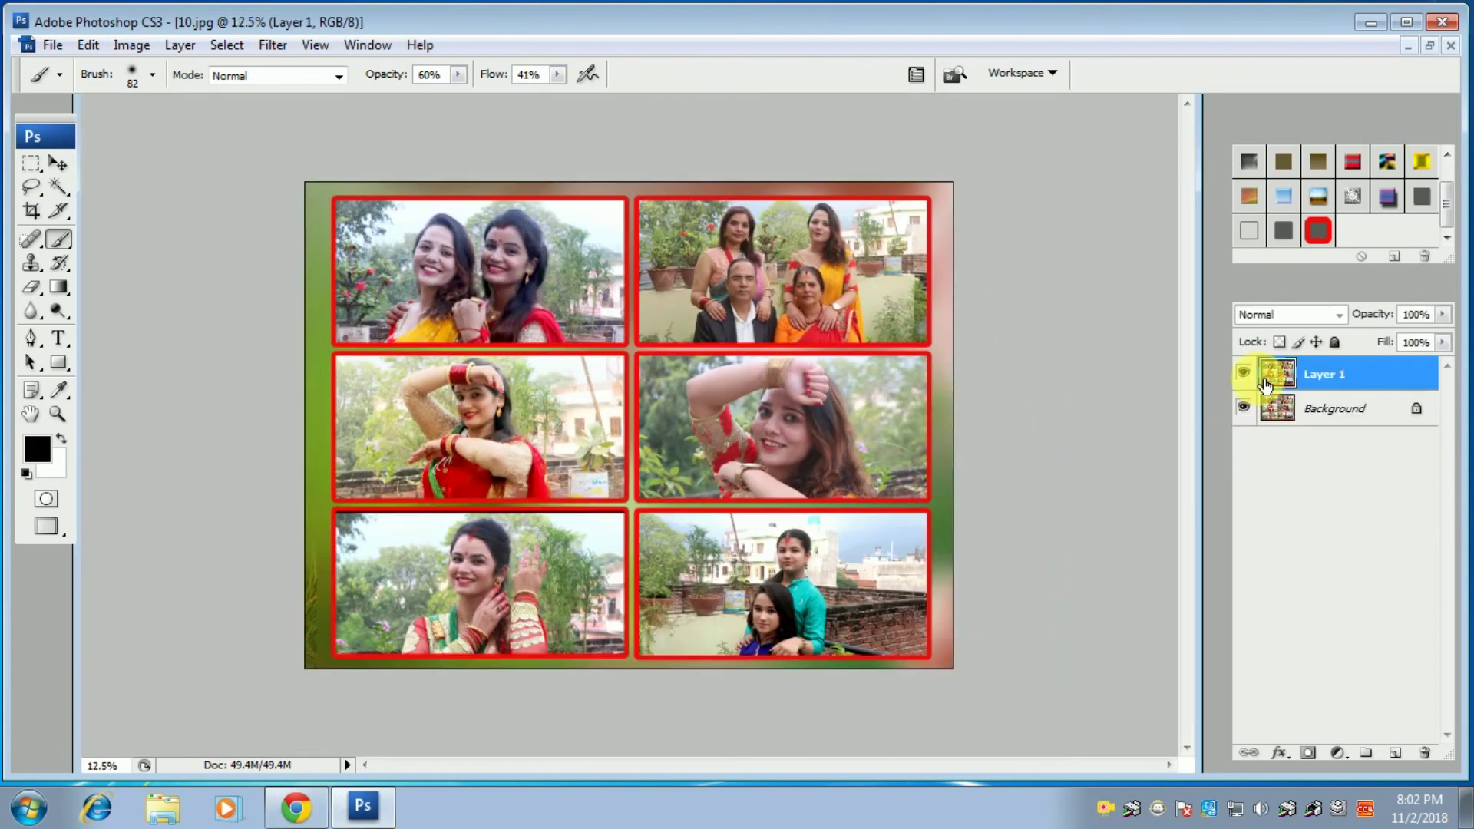
click(1308, 319)
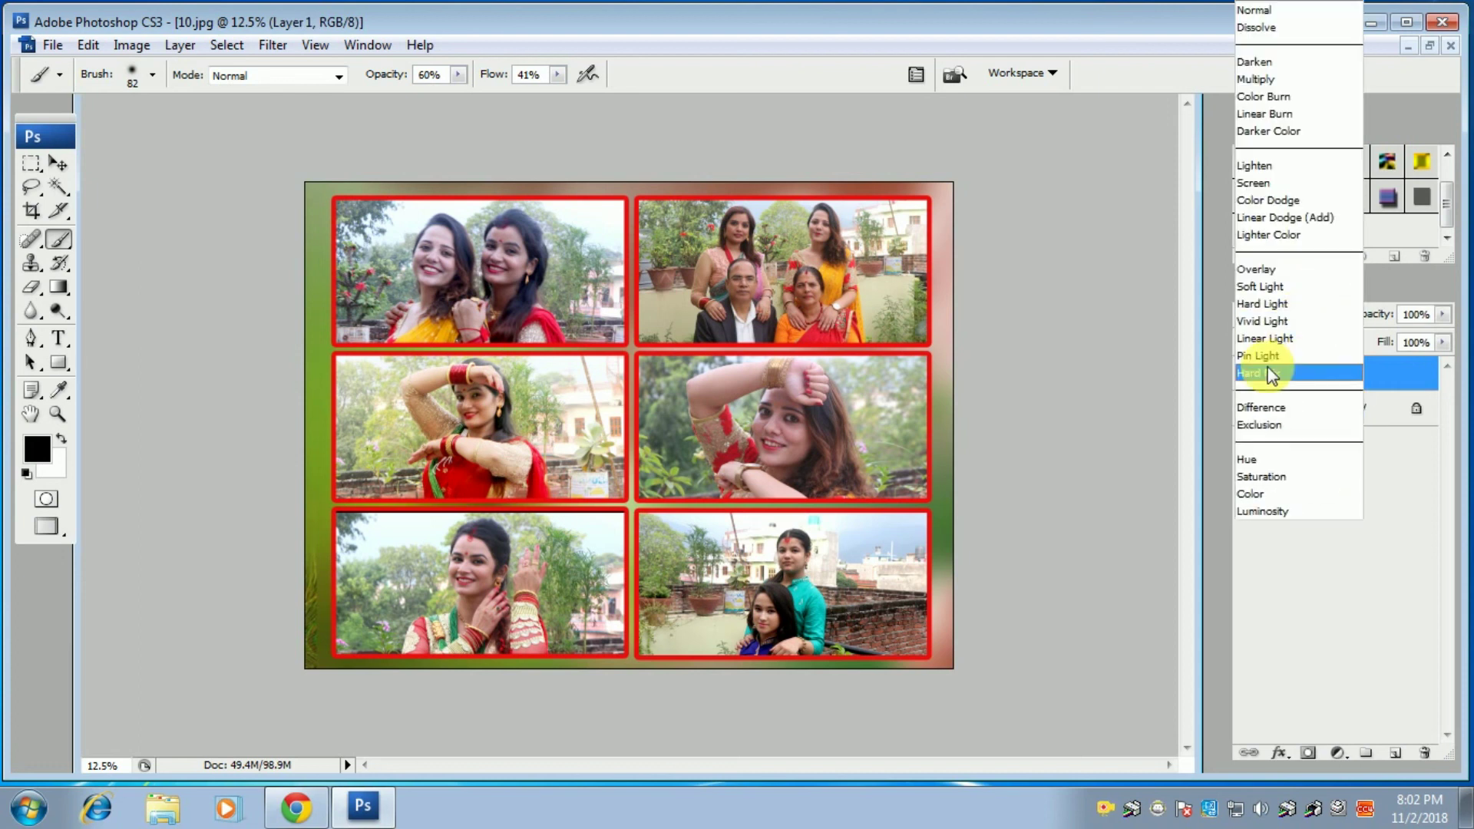
click(1286, 287)
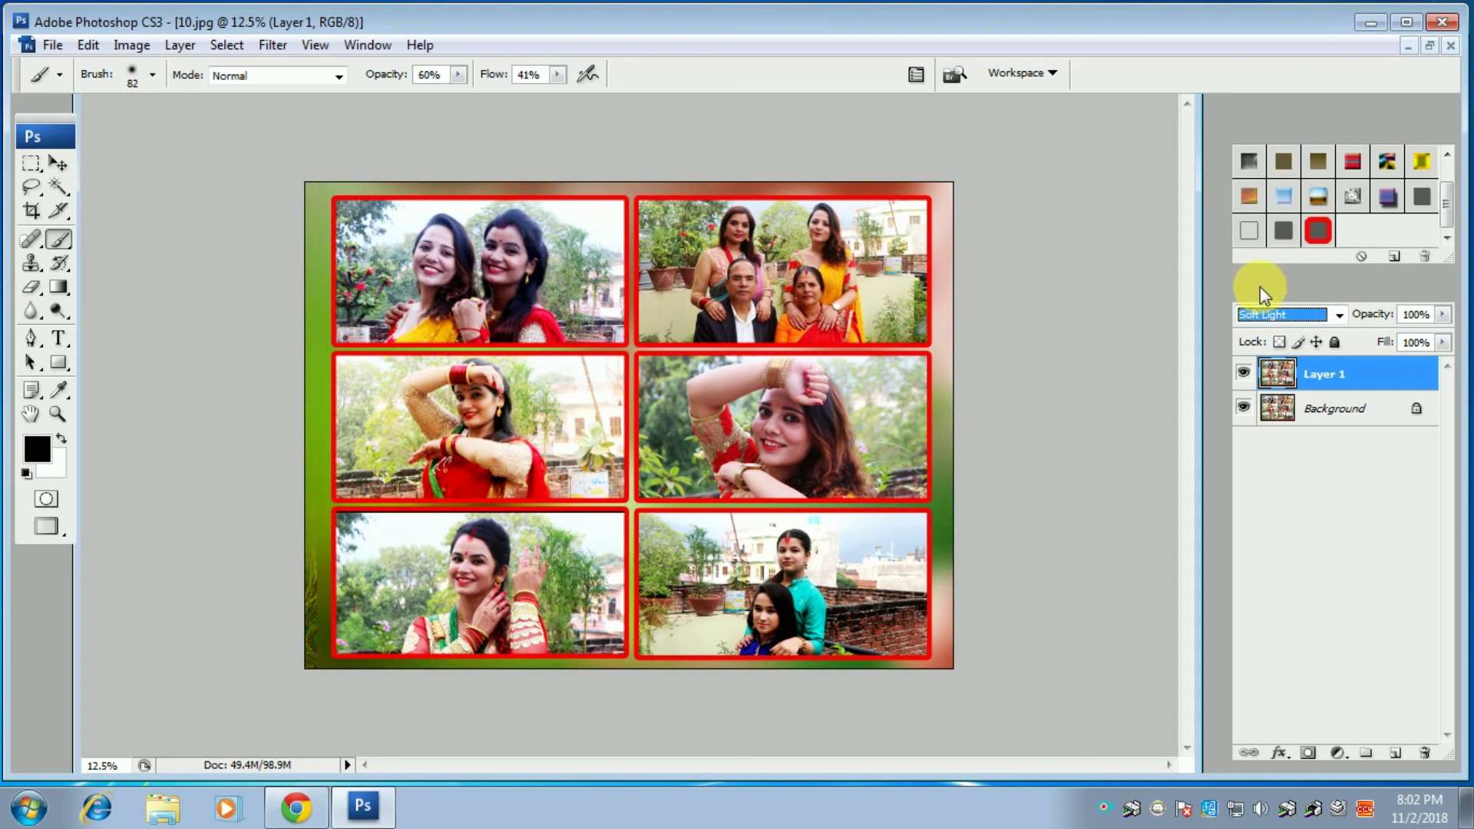
- Compare the page with and without the Soft Light layer, and merge that layer down into the Background
key(ctrl+plus)
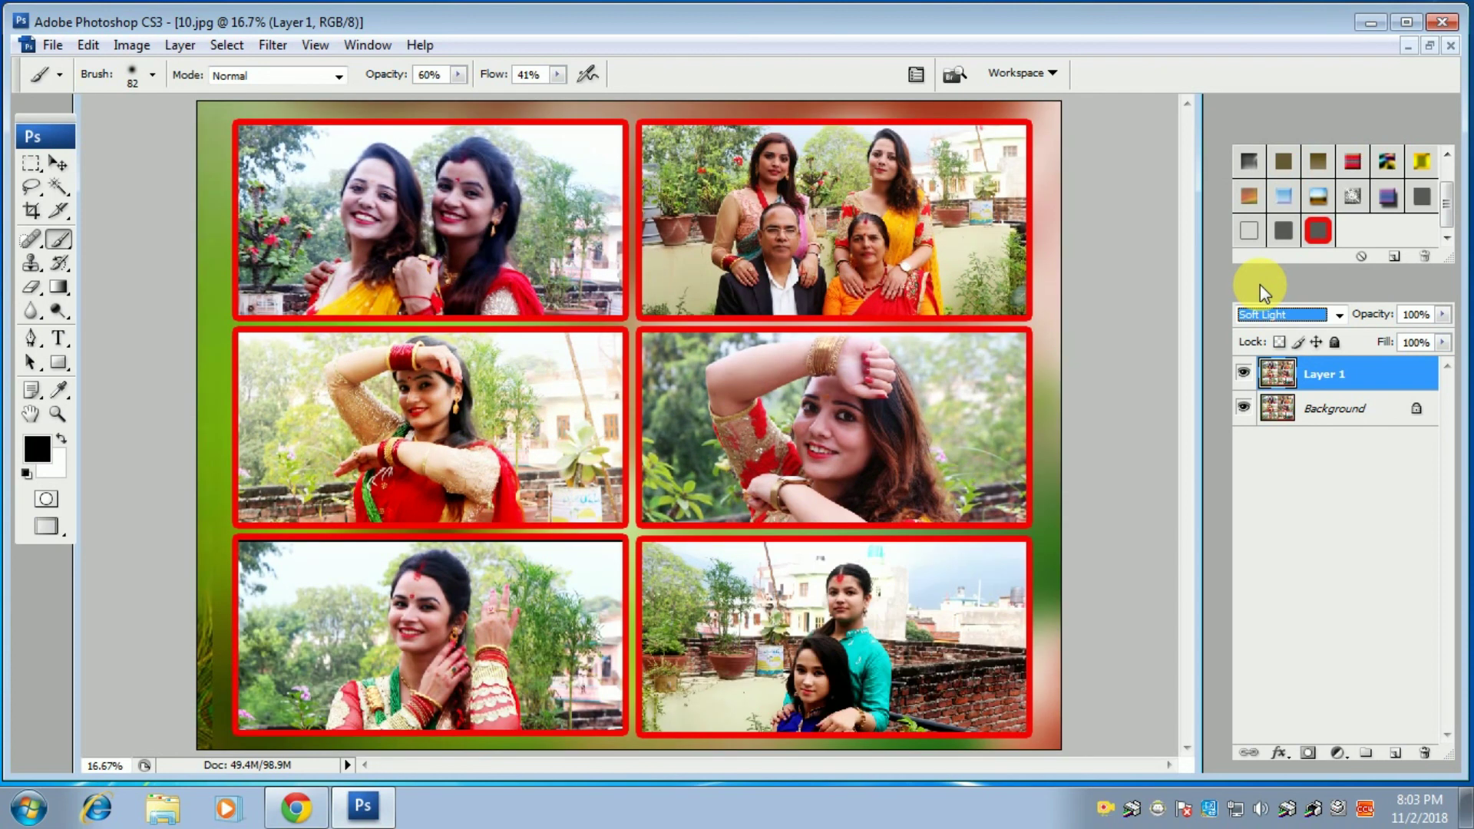
key(ctrl+plus)
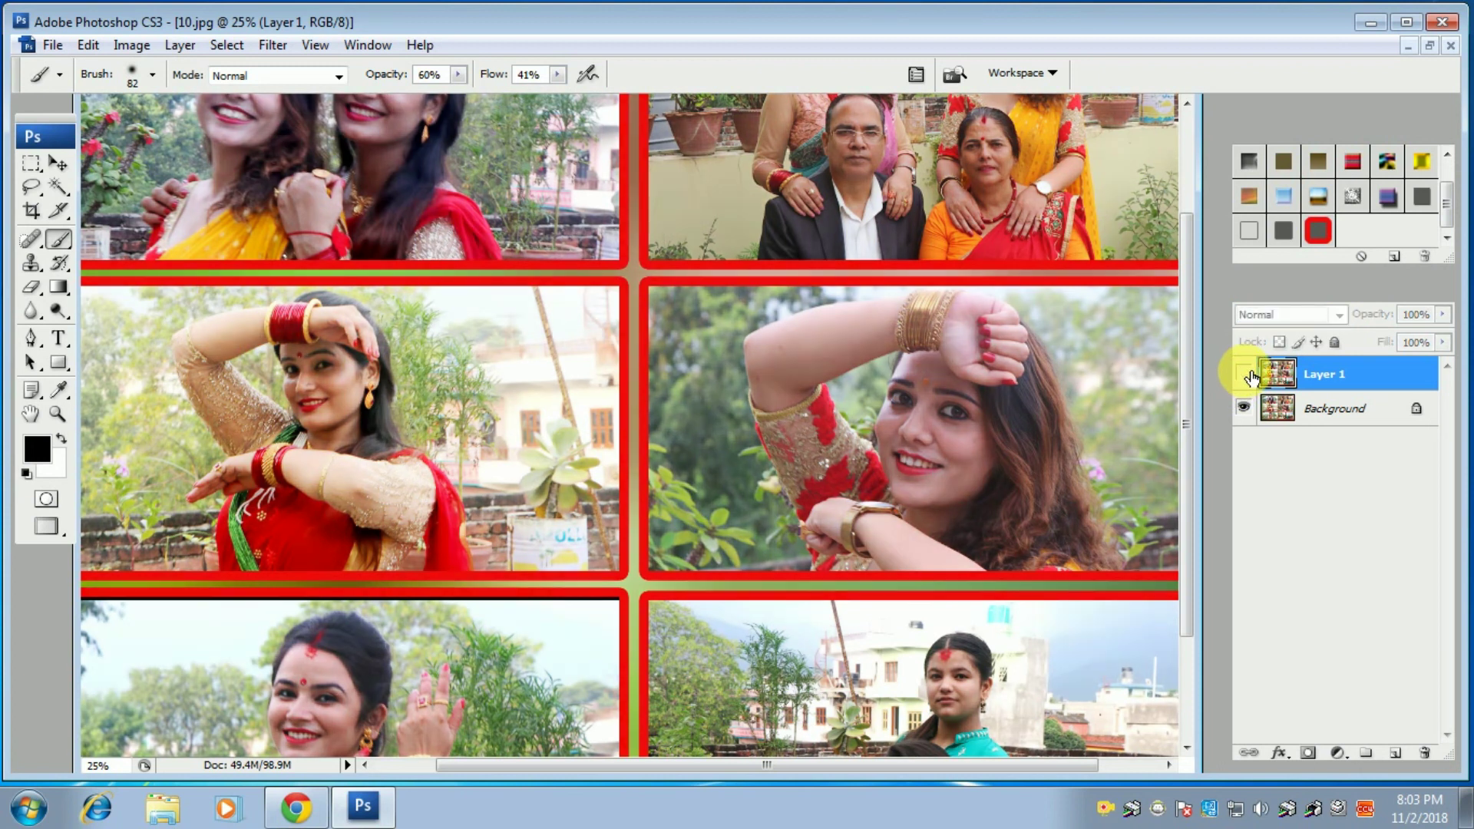
click(1244, 375)
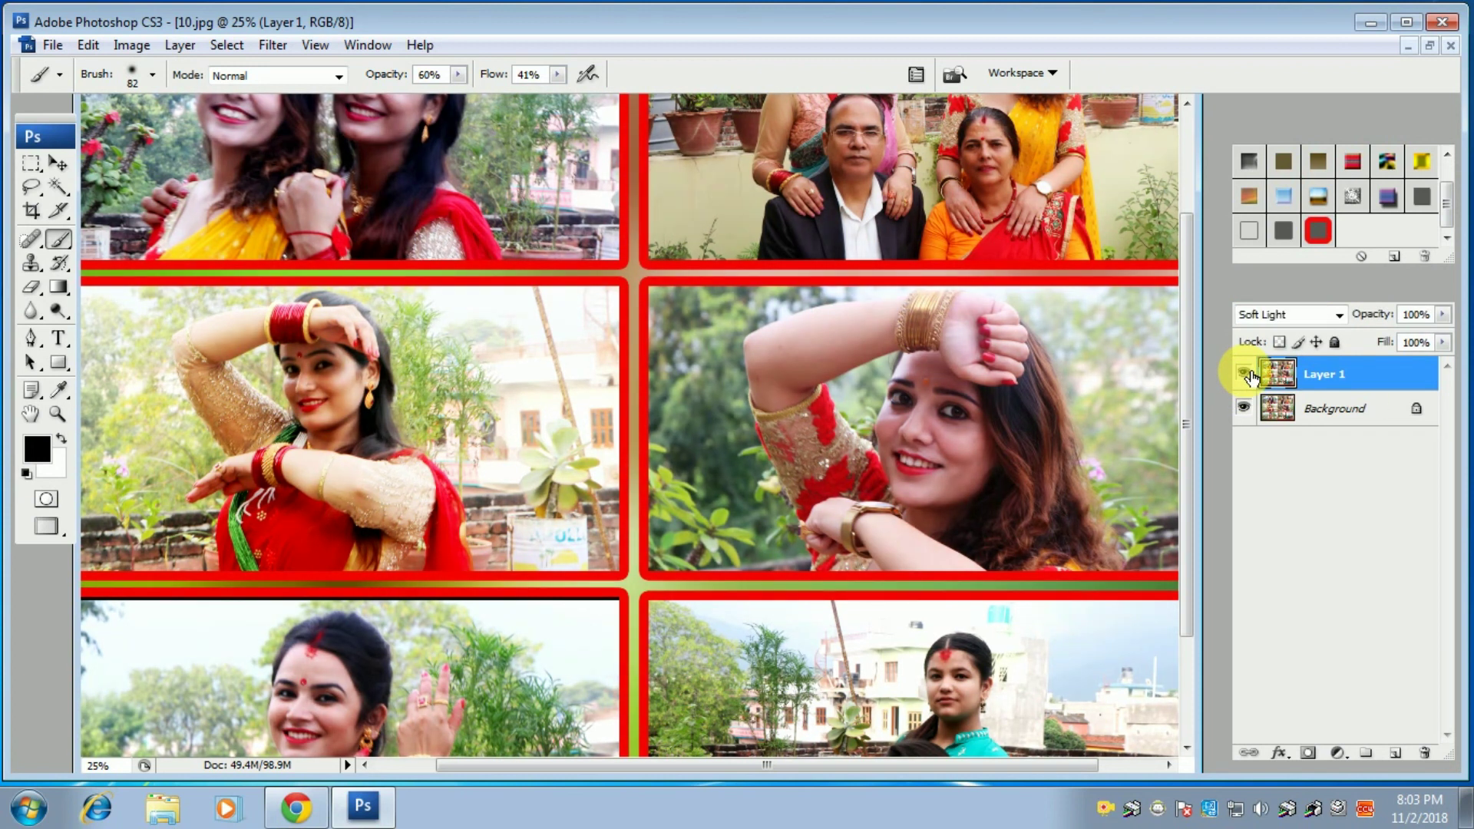
click(1243, 375)
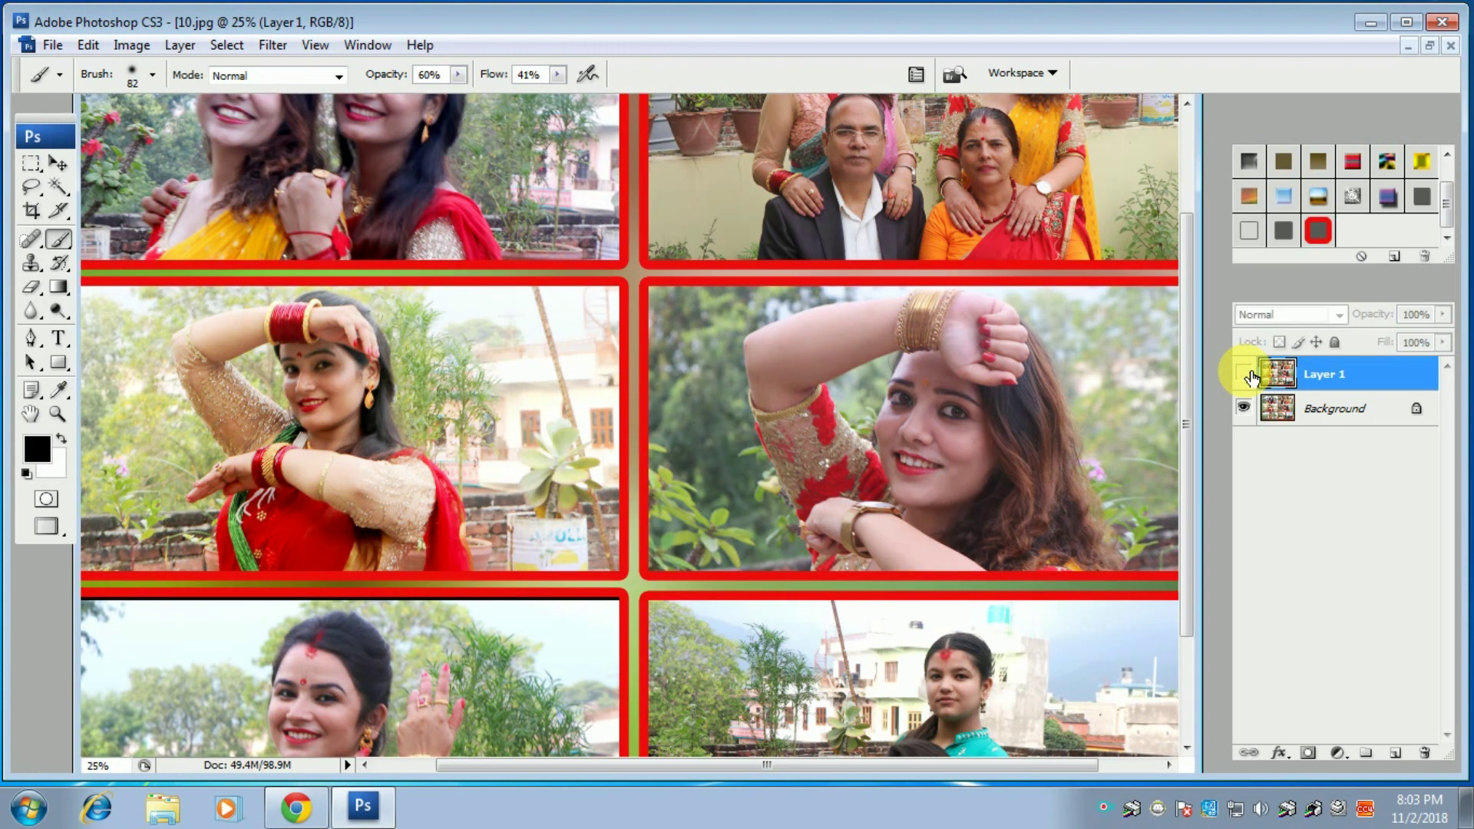
click(1245, 376)
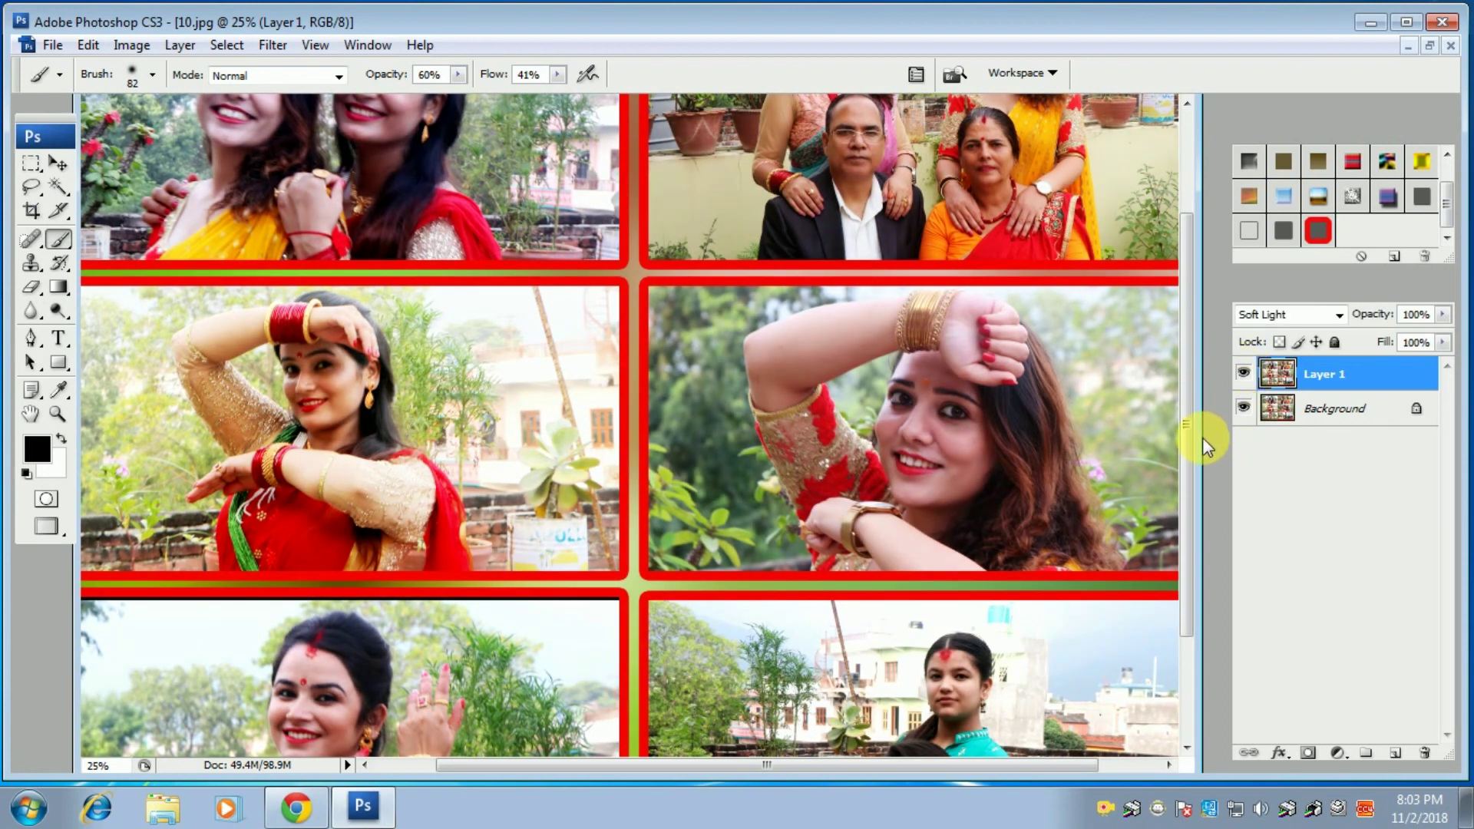
key(ctrl+minus)
key(ctrl+minus)
key(ctrl+minus)
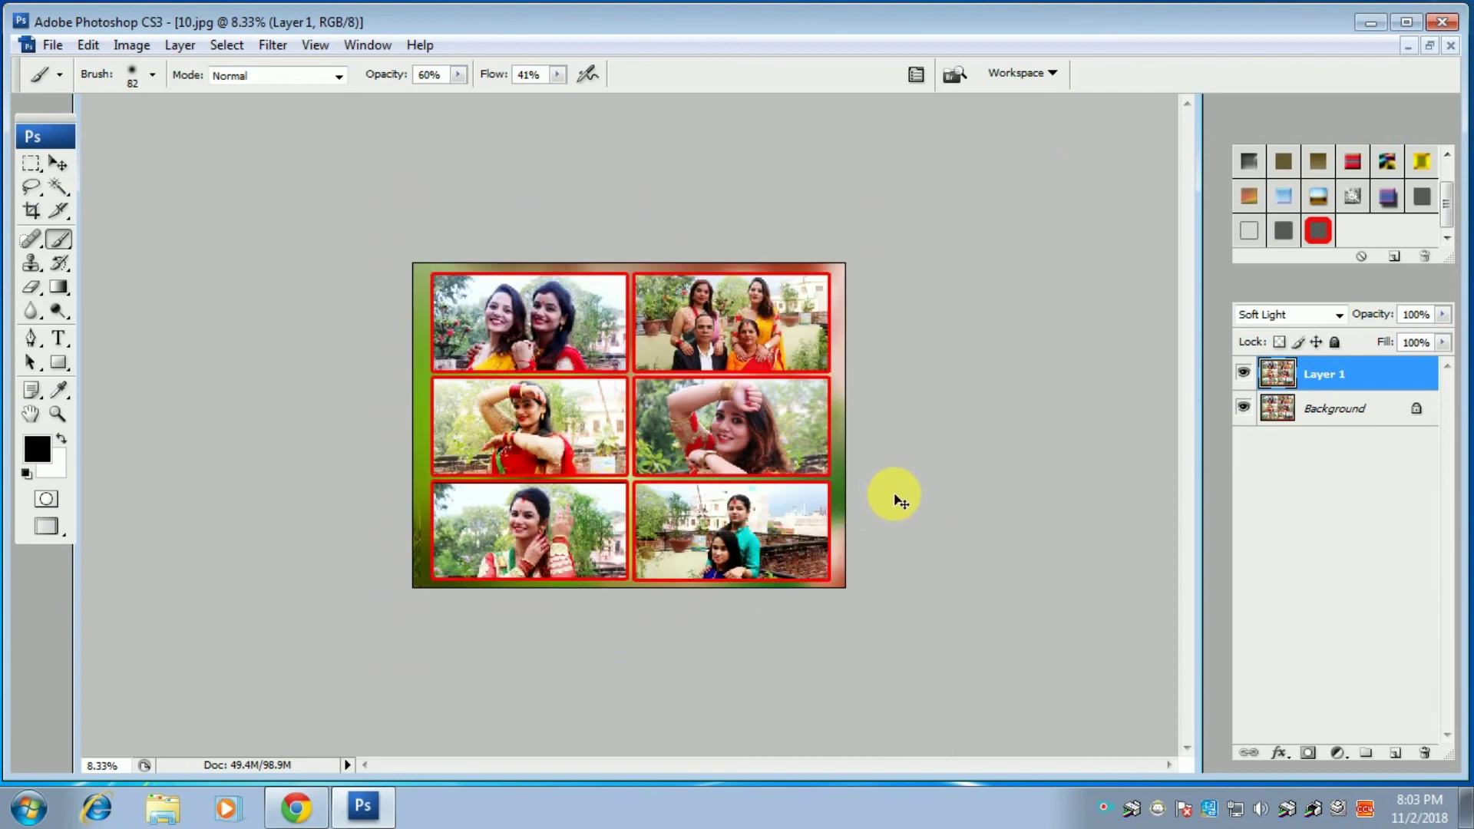
key(ctrl+e)
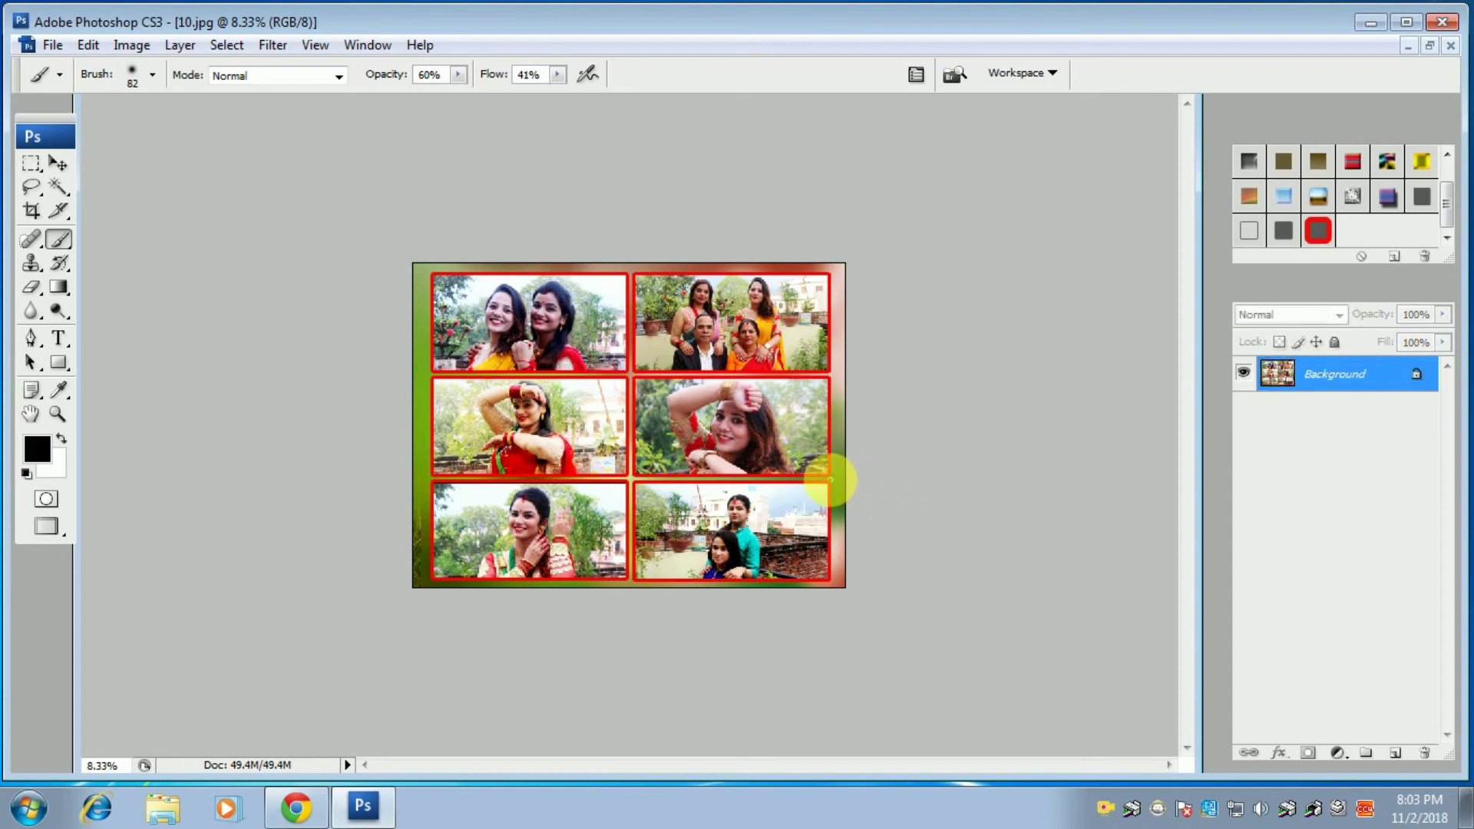
- Brighten the whole page with a Curves adjustment, raising the RGB midtones to output 134 at input 116
key(ctrl+m)
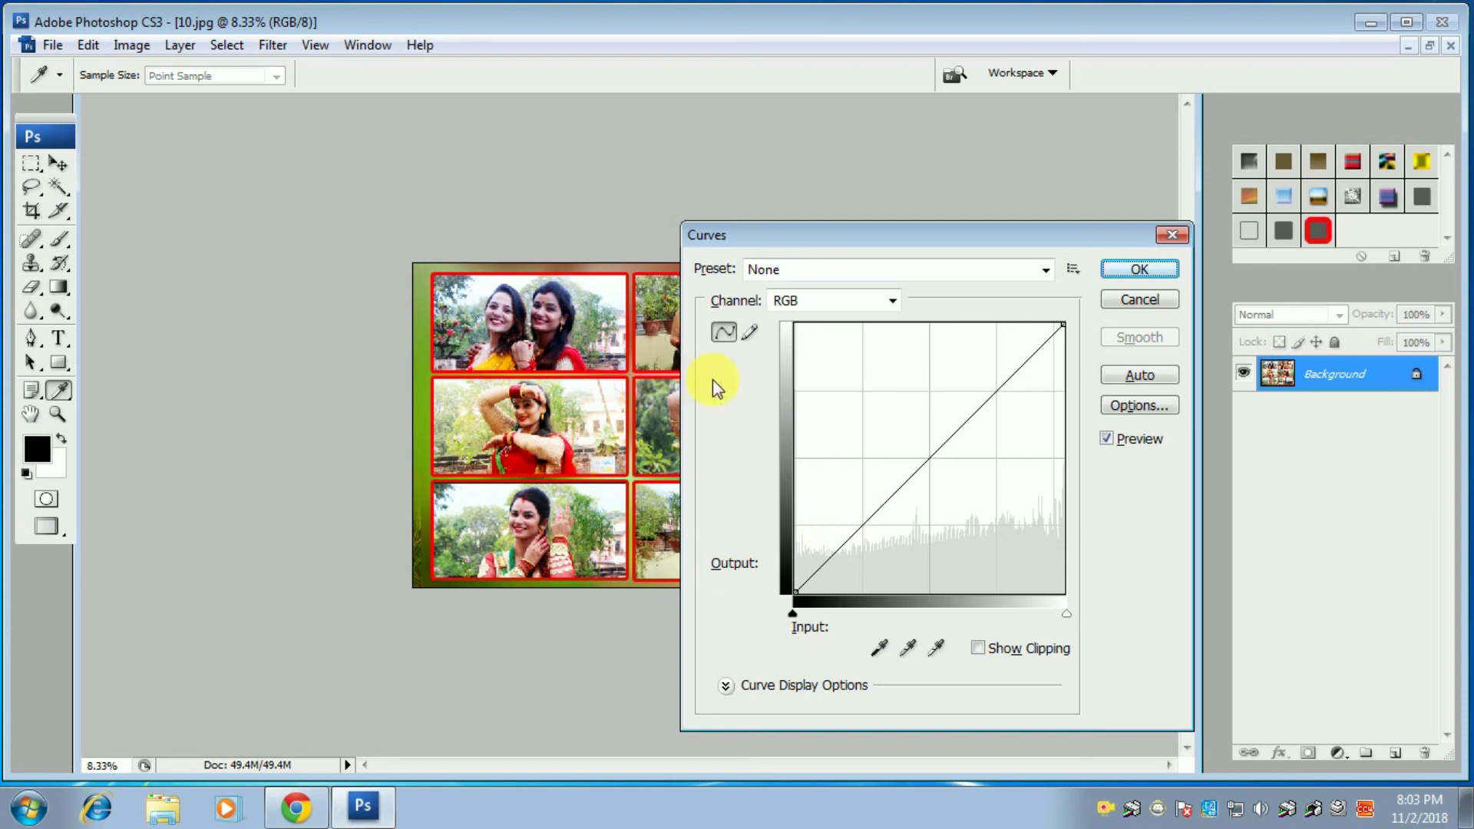
click(1139, 269)
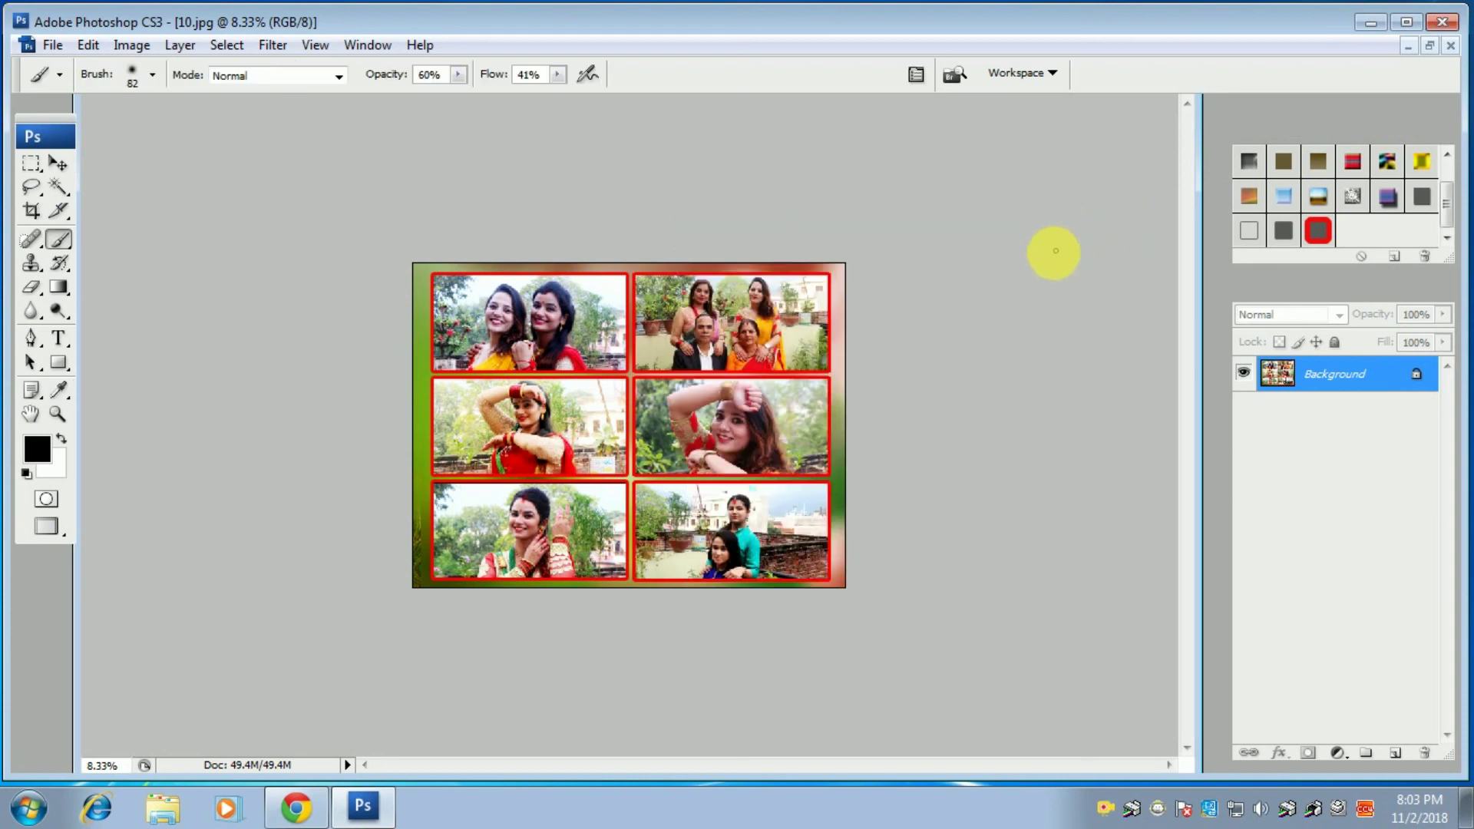
key(ctrl+plus)
key(ctrl+plus)
key(ctrl+plus)
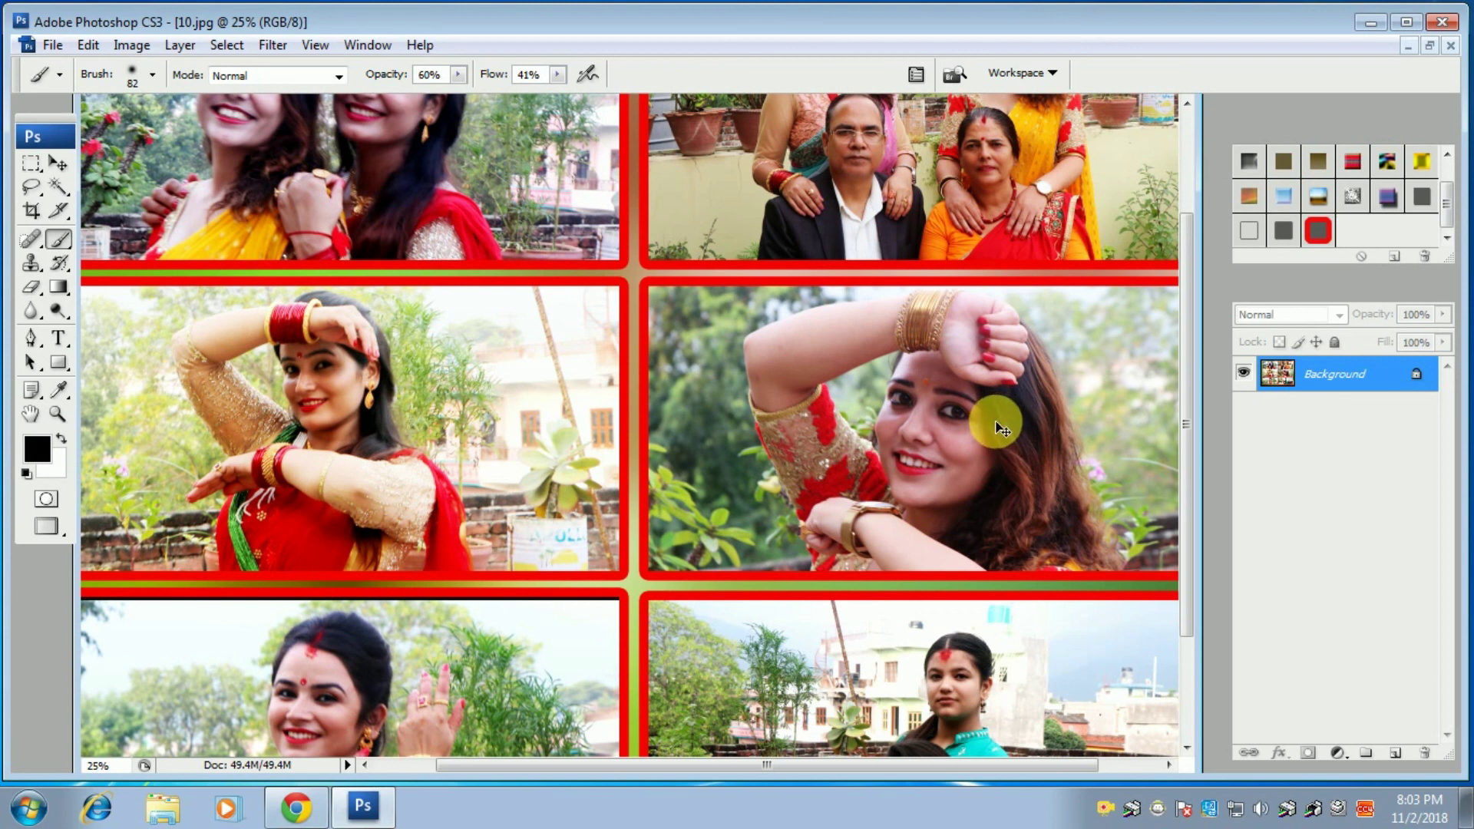
key(ctrl+m)
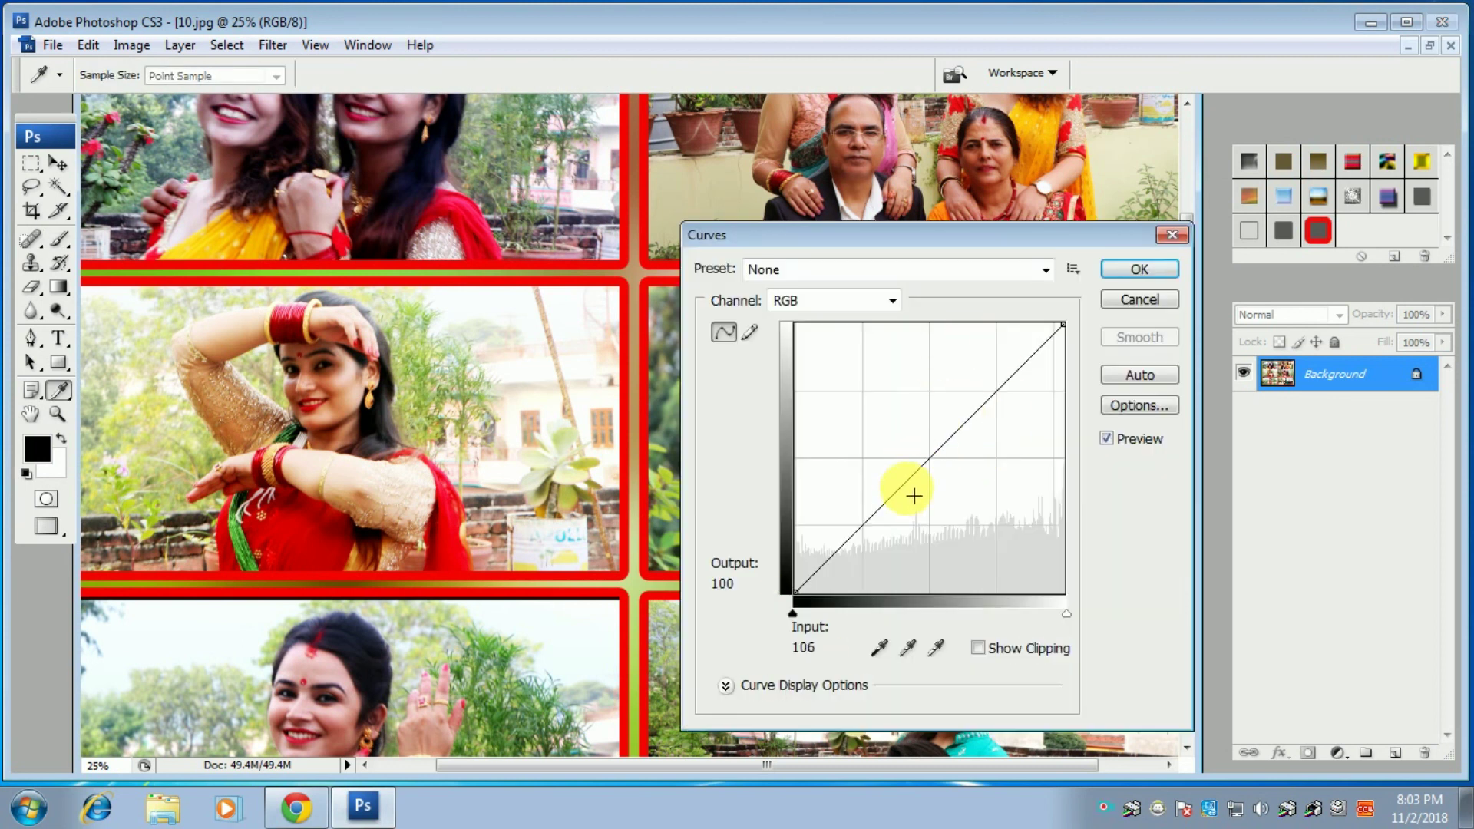
drag(925, 461, 918, 451)
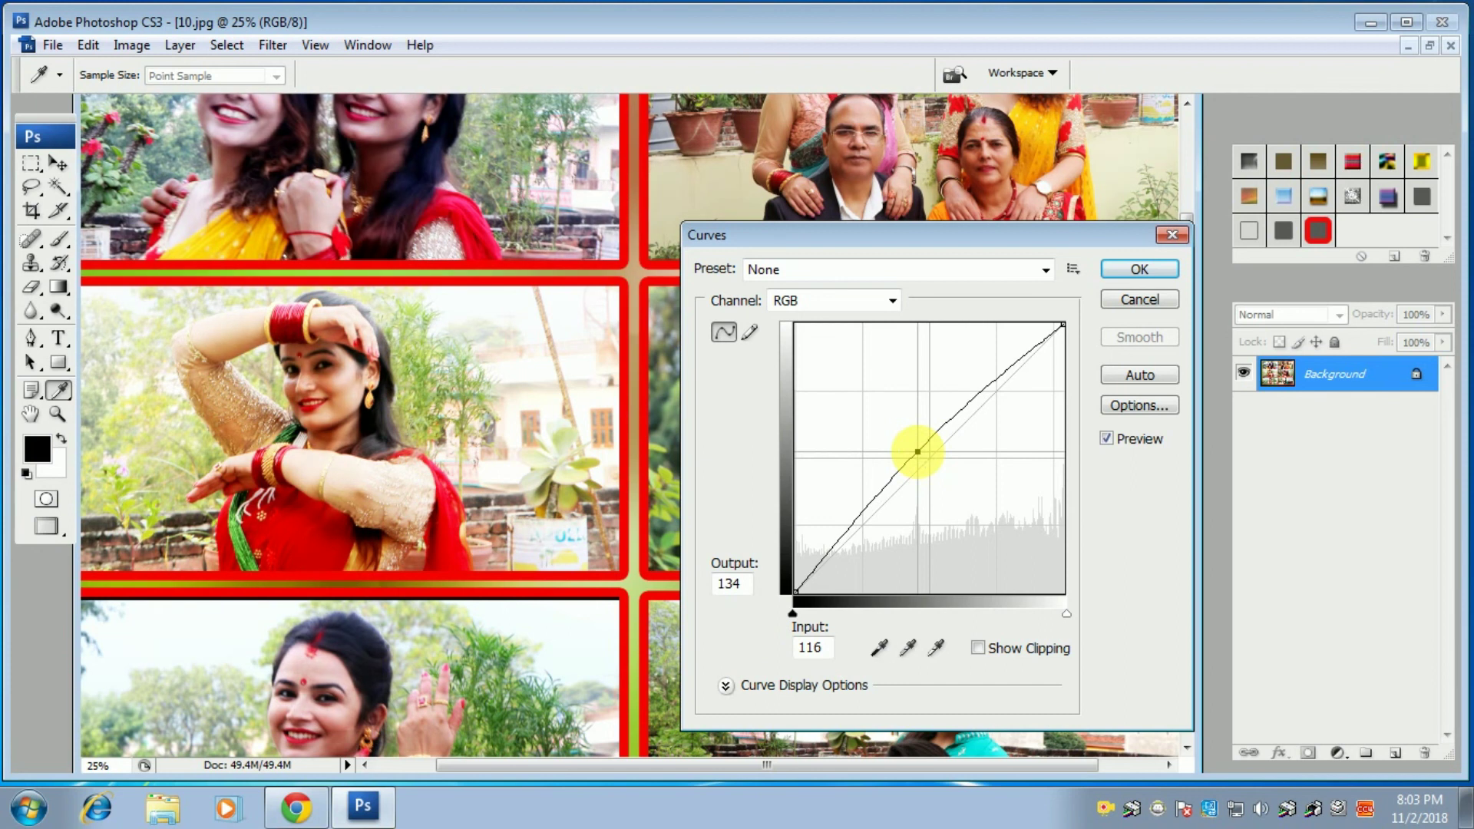
click(1138, 271)
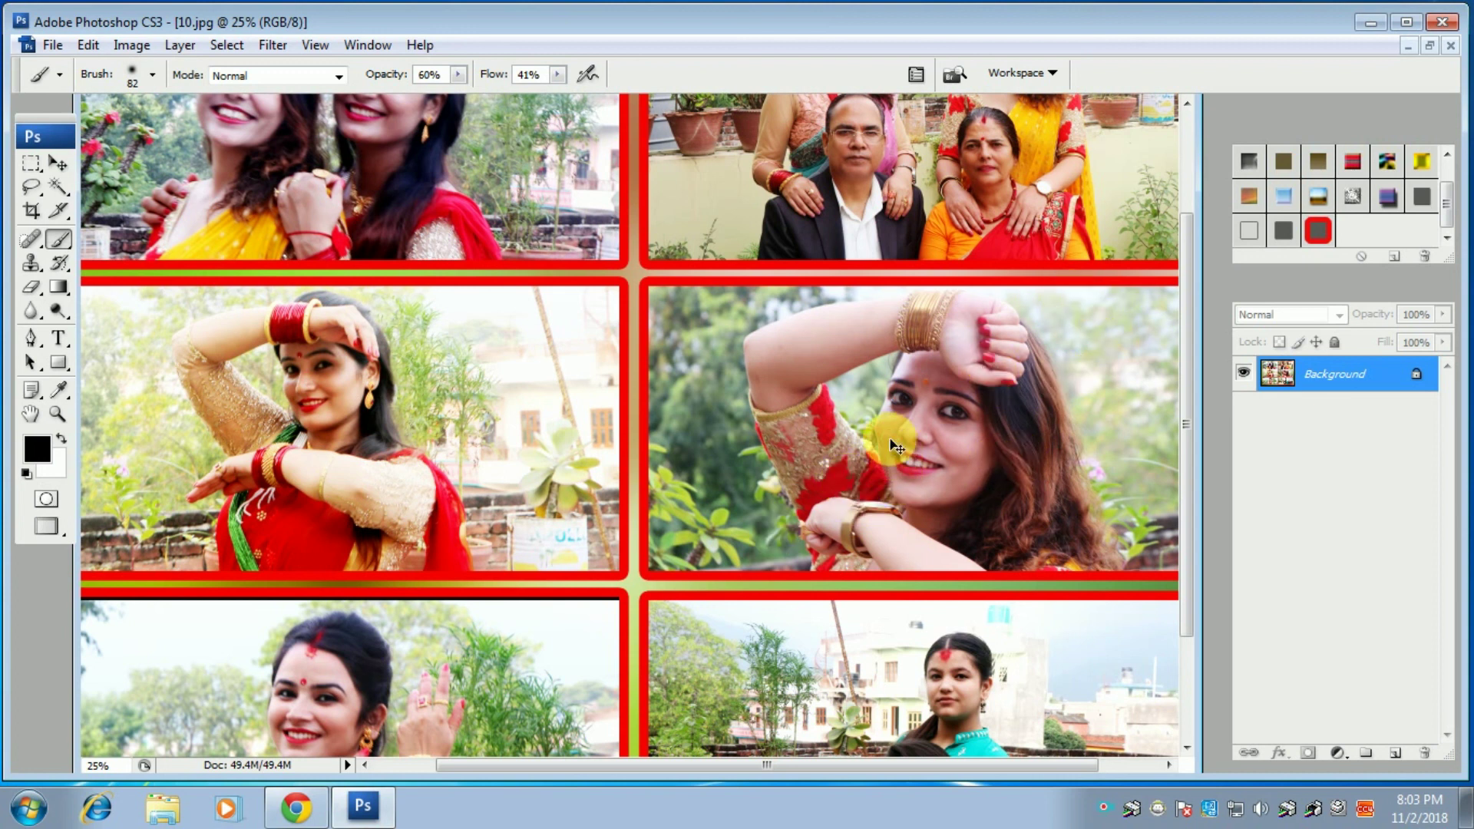
key(ctrl+minus)
key(ctrl+minus)
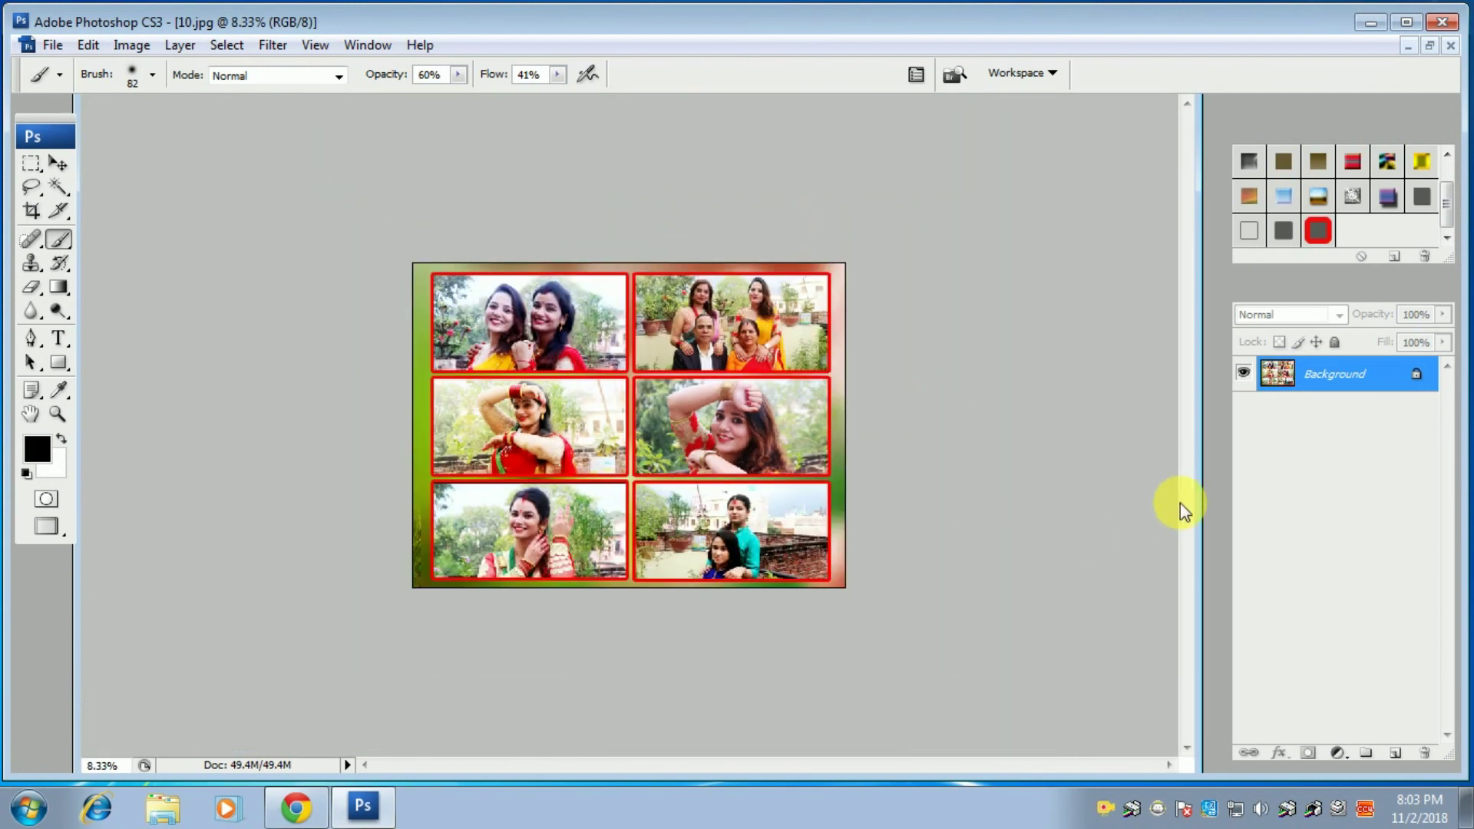